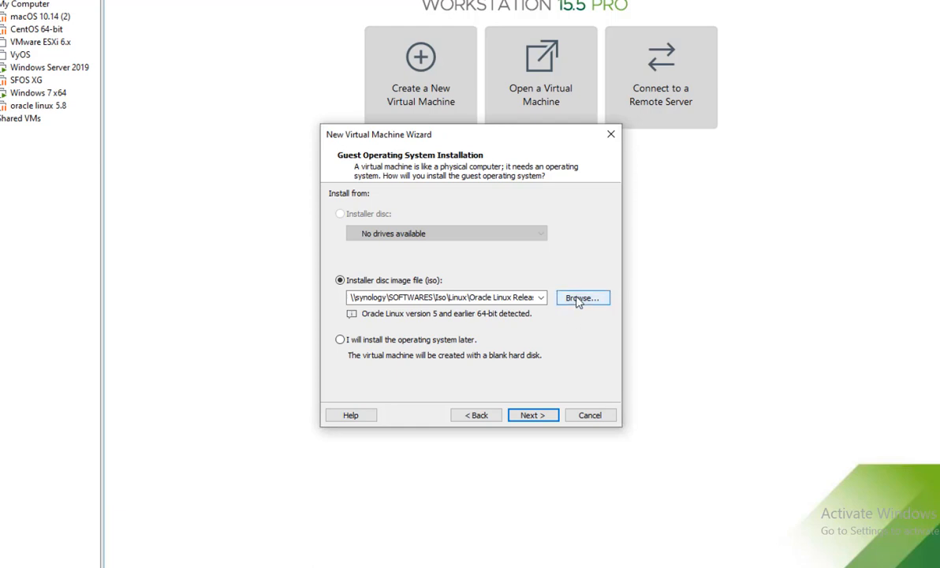
# Use the Windows Server 2019 ISO from the Iso\Windows folder as the installer disc image.
pyautogui.click(579, 299)
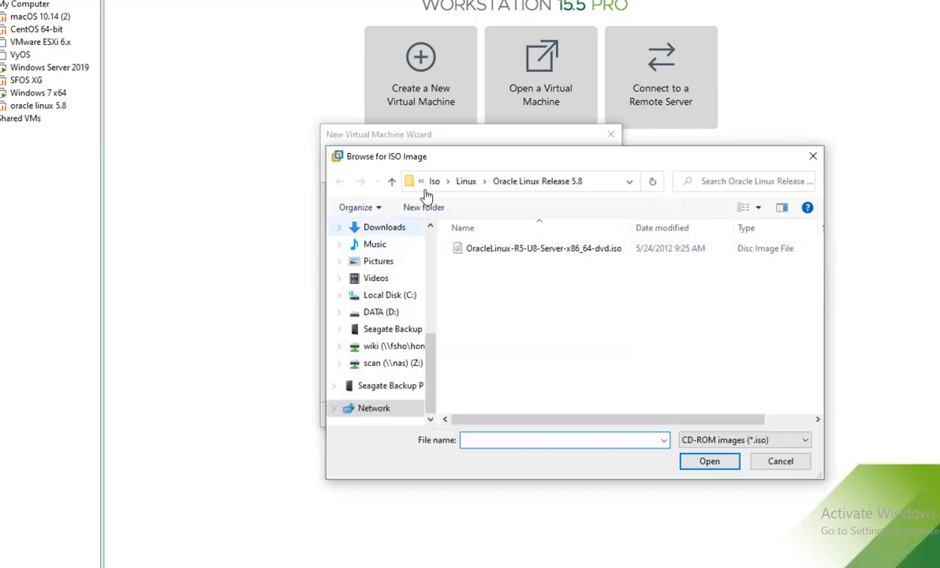
pyautogui.click(462, 181)
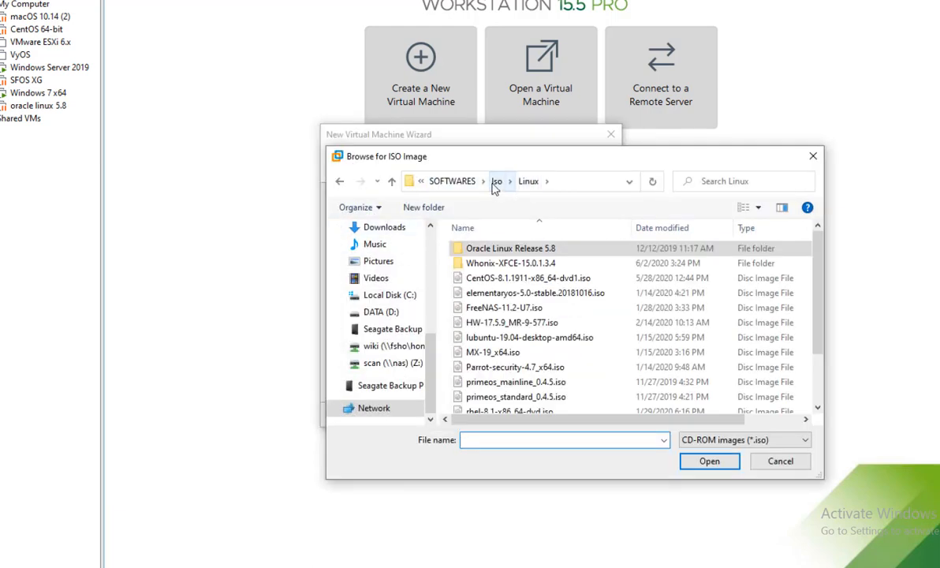
pyautogui.click(496, 181)
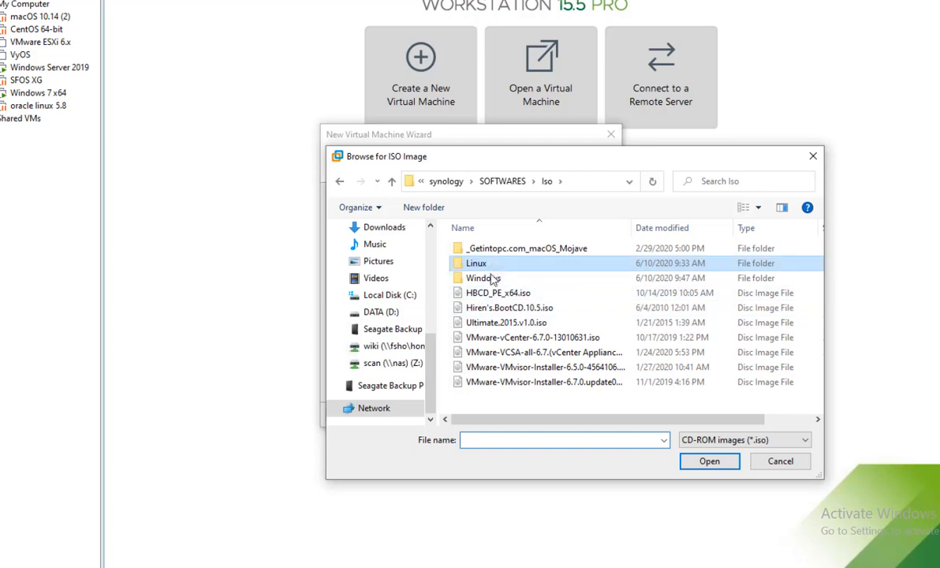
pyautogui.doubleClick(492, 279)
pyautogui.click(554, 281)
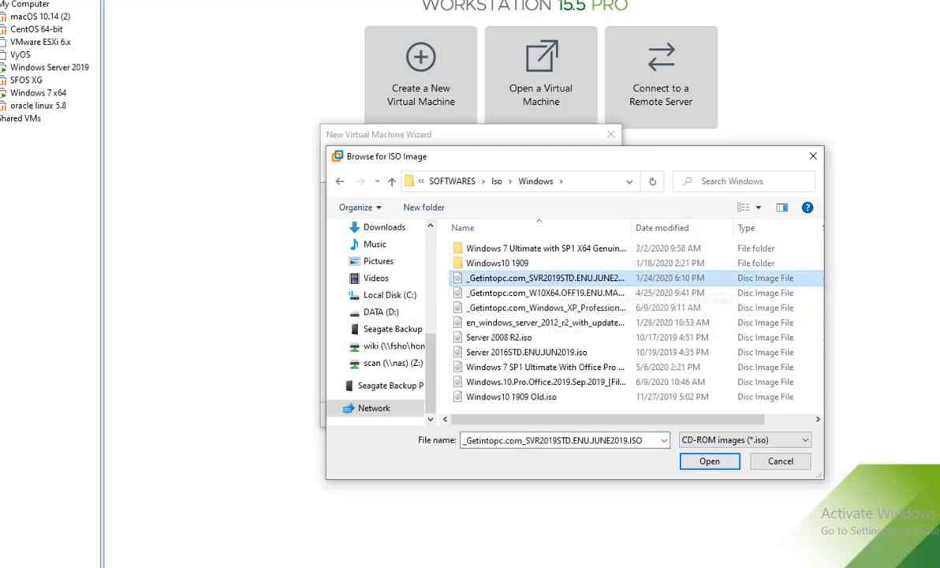
pyautogui.click(714, 463)
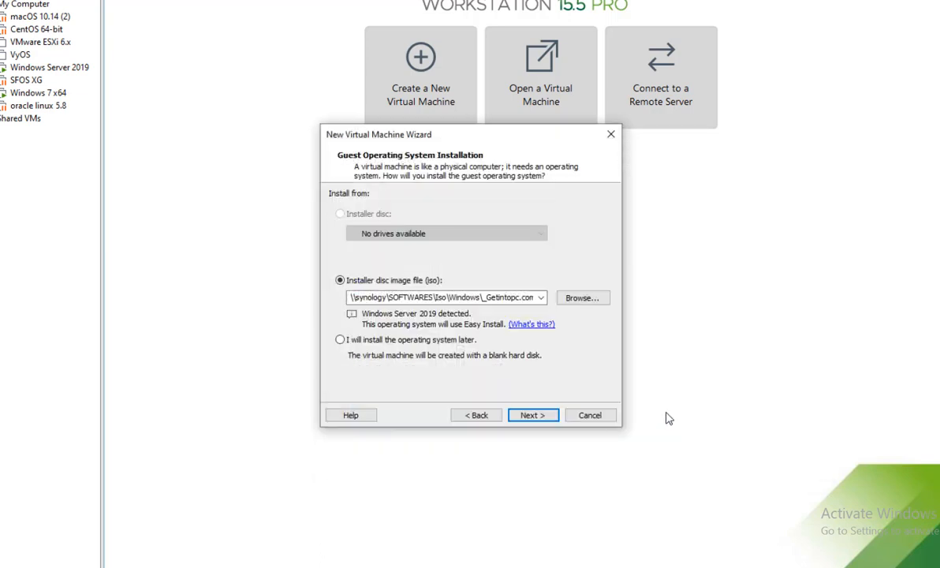
# Skip the Easy Install product key and accept installing without one.
pyautogui.click(531, 417)
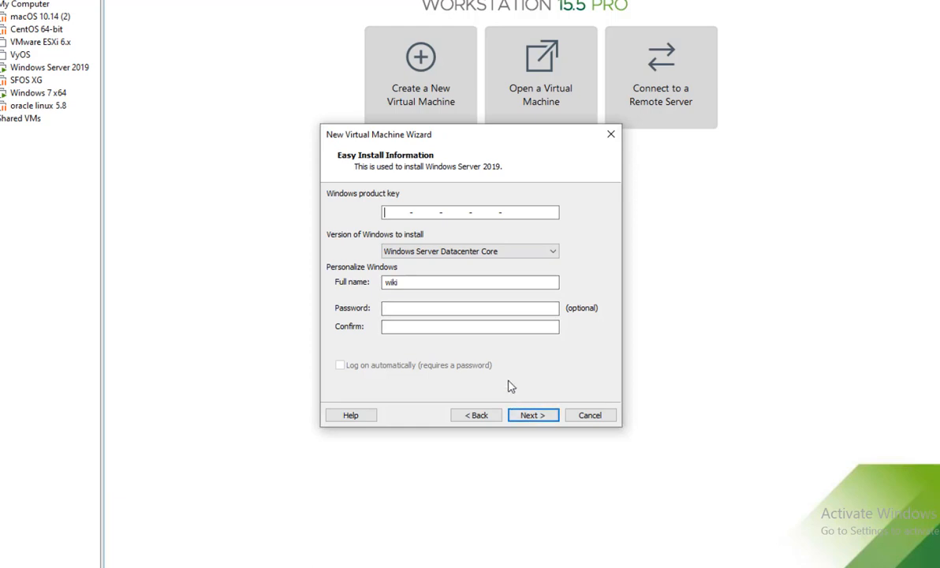
pyautogui.moveTo(417, 284); pyautogui.dragTo(380, 290)
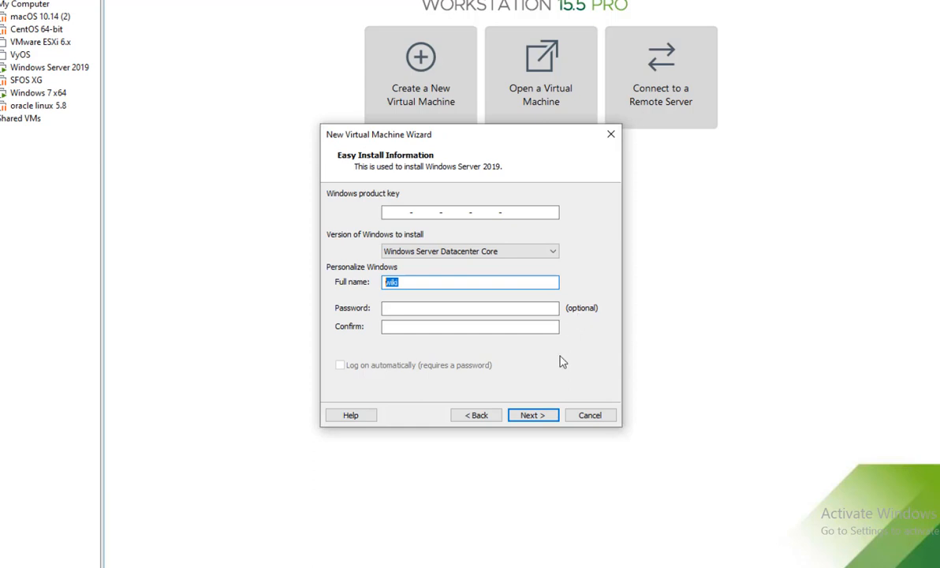
pyautogui.click(533, 416)
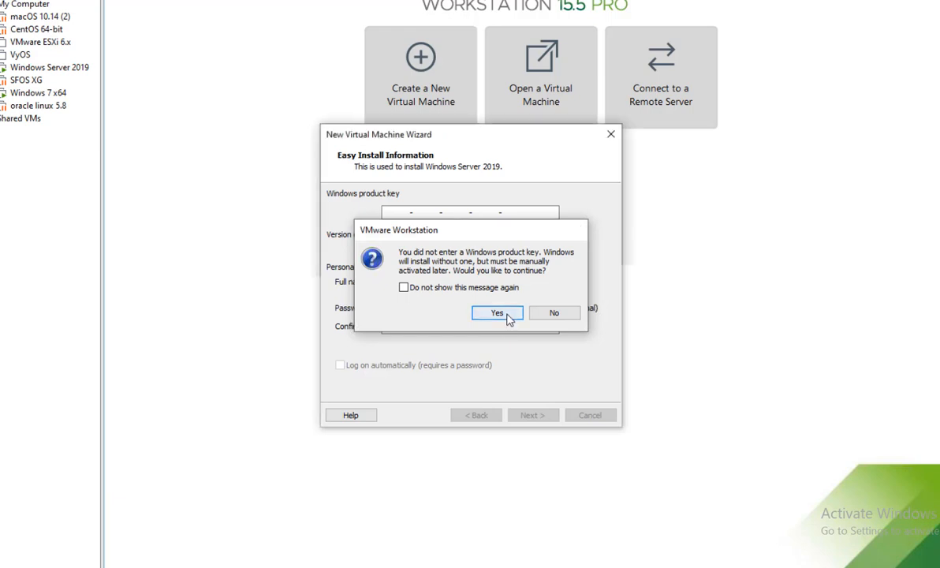
pyautogui.click(508, 315)
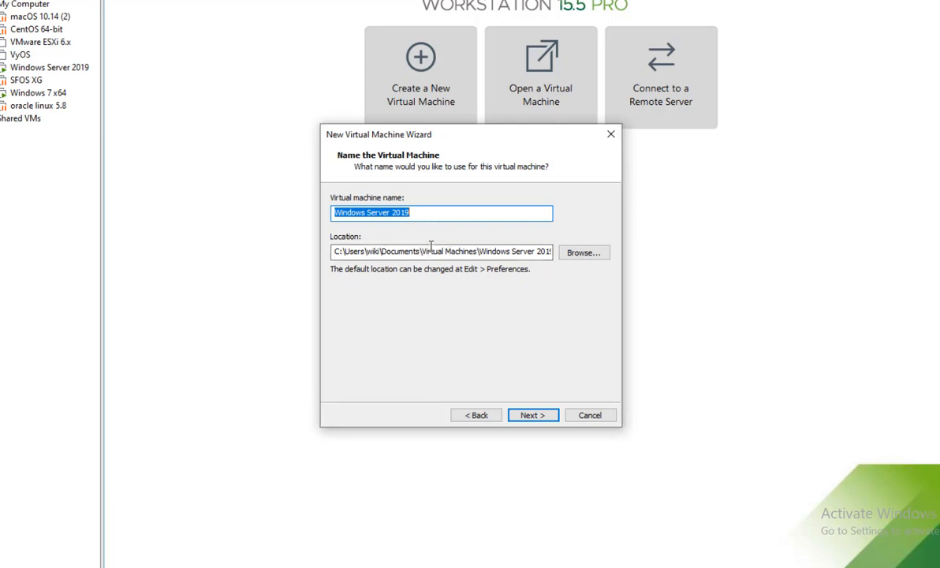
# Keep the name 'Windows Server 2019' and a 60 GB virtual disk split into multiple files.
pyautogui.click(535, 418)
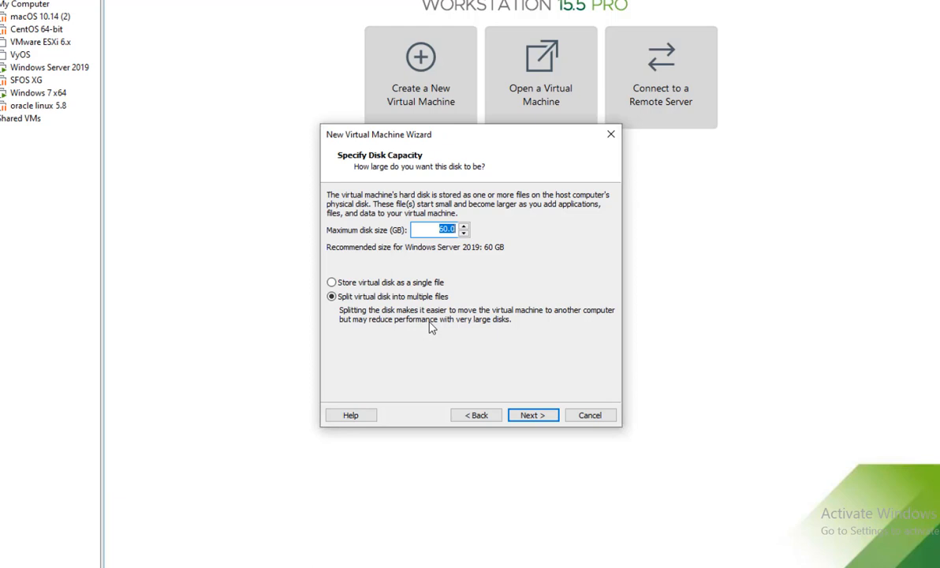
pyautogui.click(530, 418)
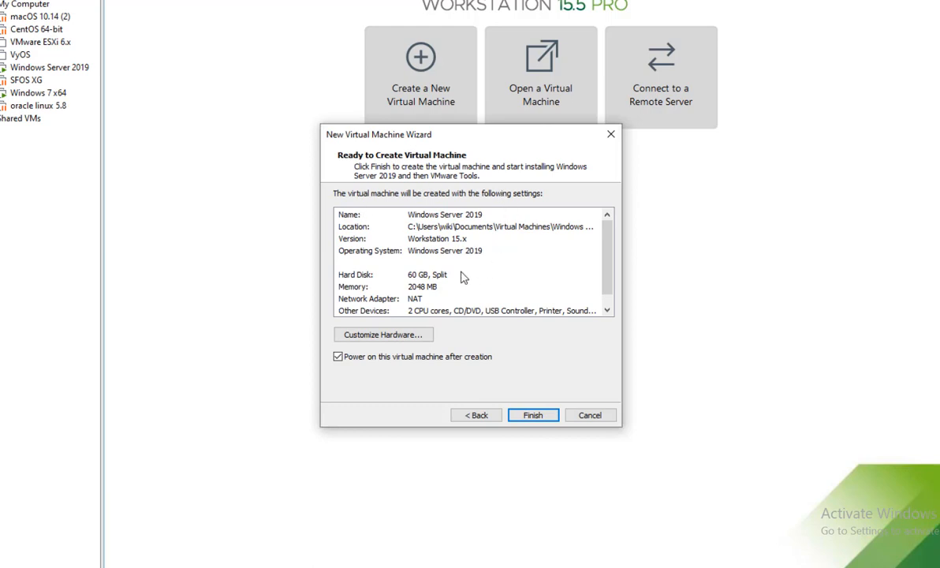
# In the VM's hardware settings, set the number of processors to 4.
pyautogui.click(403, 335)
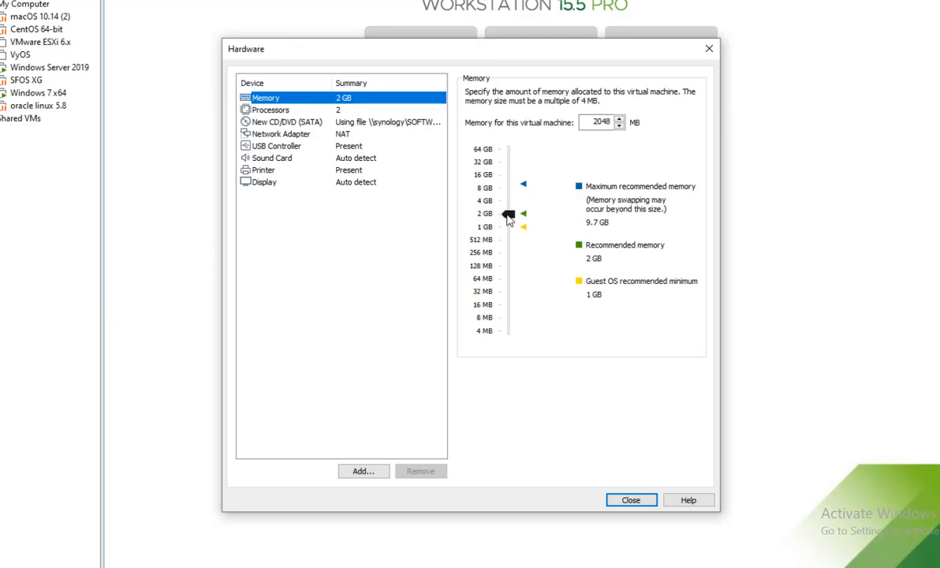
pyautogui.moveTo(509, 215)
pyautogui.mouseDown()
pyautogui.moveTo(509, 202)
pyautogui.moveTo(511, 220)
pyautogui.mouseUp()
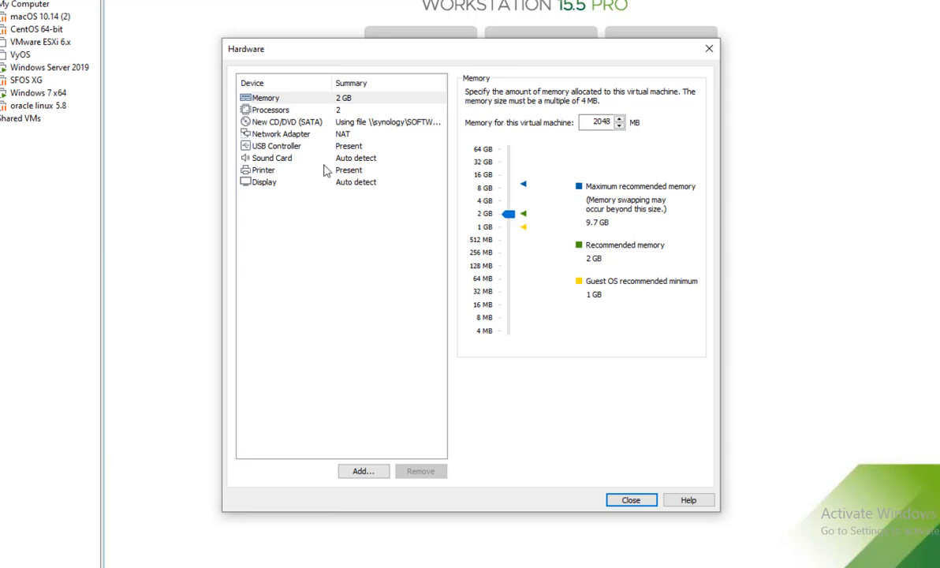
pyautogui.click(312, 113)
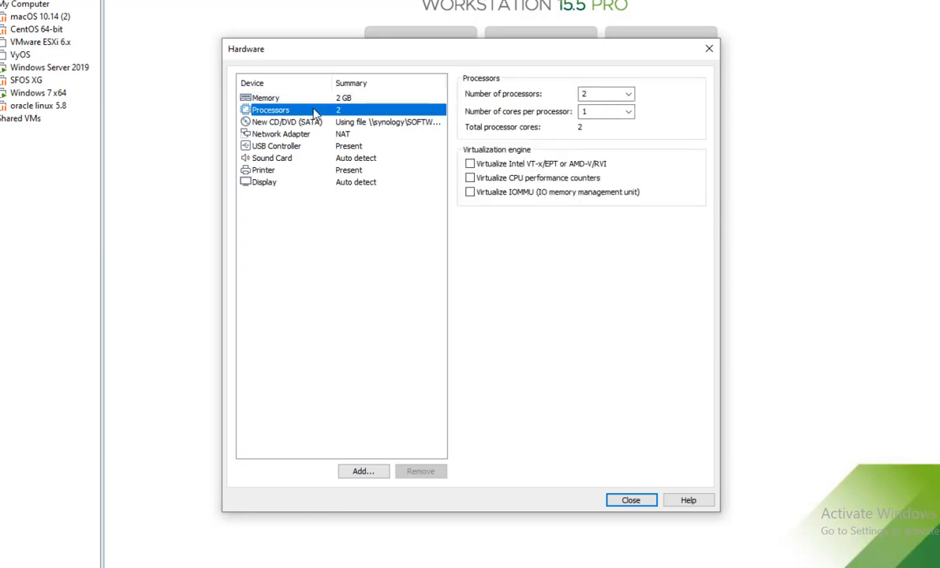
pyautogui.click(628, 94)
pyautogui.click(604, 125)
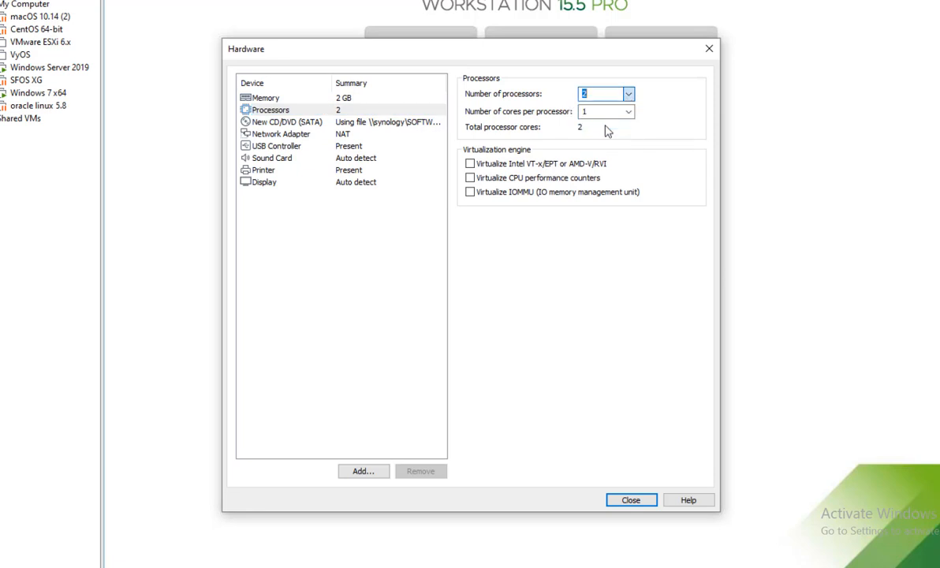
# Connect the network adapter to Custom: VMnet1 (Host-only) and apply the hardware changes.
pyautogui.click(326, 136)
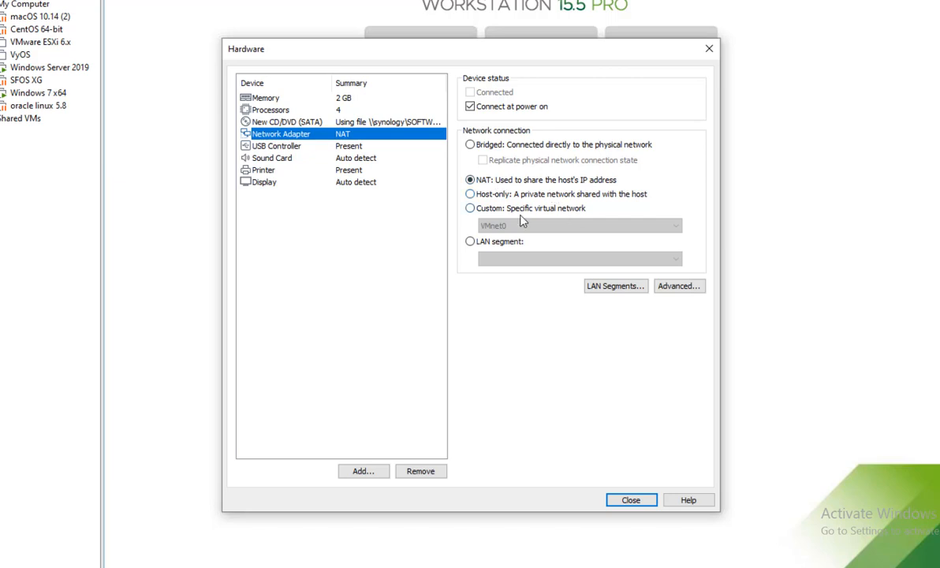
pyautogui.click(477, 208)
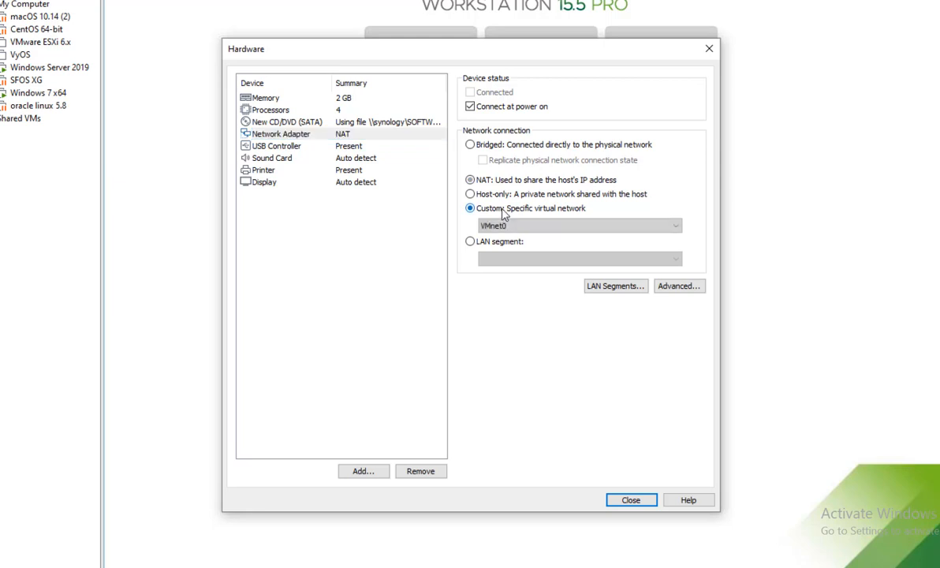
pyautogui.click(521, 227)
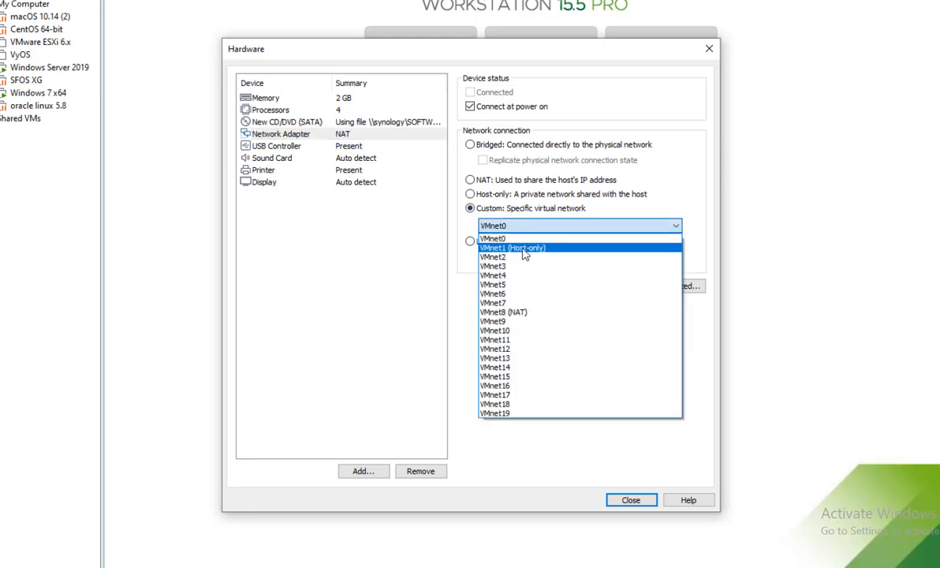
pyautogui.click(523, 249)
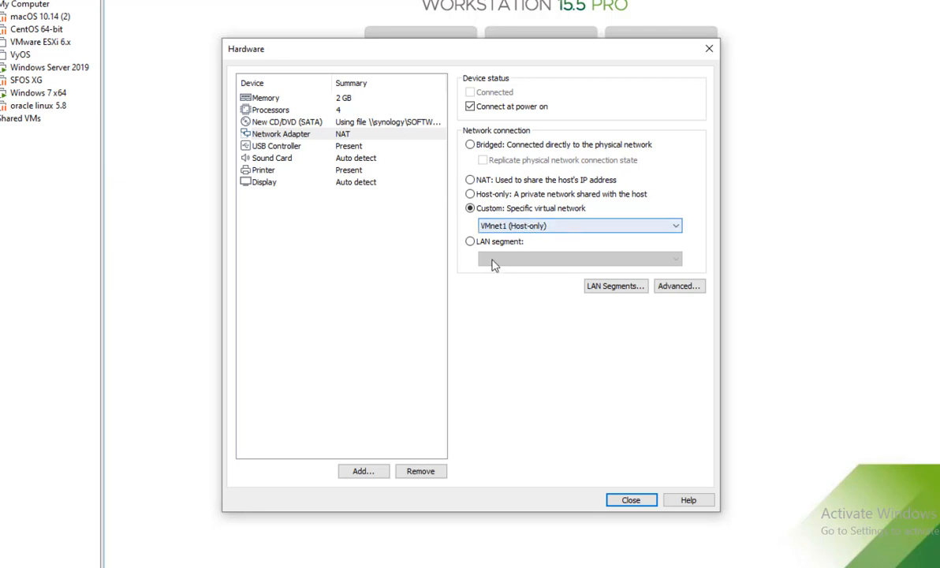
pyautogui.click(631, 500)
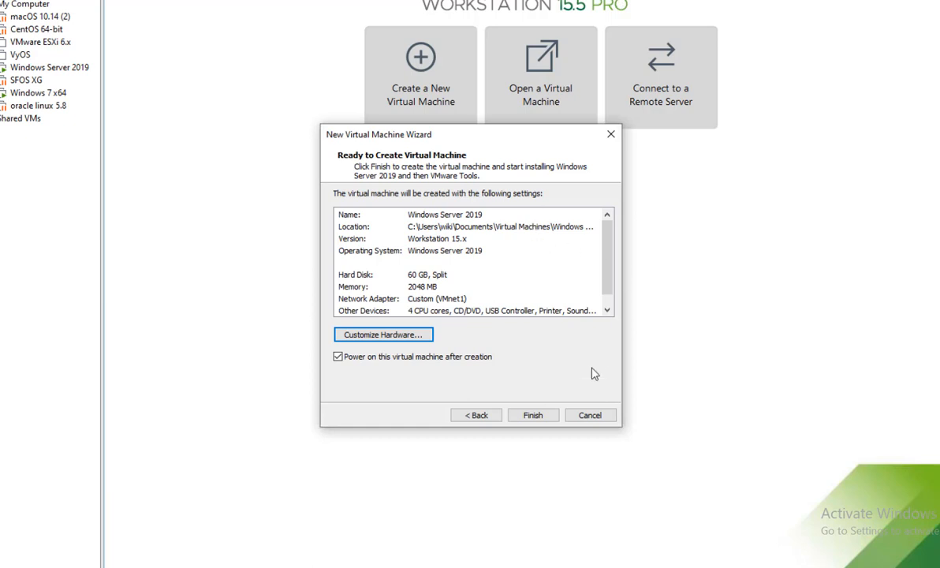
# Cancel the New Virtual Machine Wizard without creating the Windows Server 2019 VM.
pyautogui.click(593, 417)
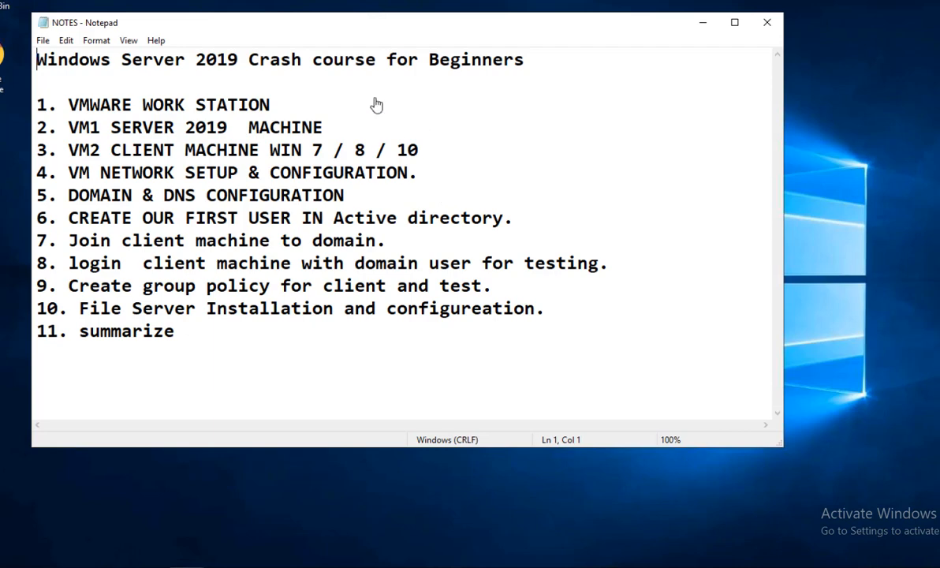
# Append 10.70.70.2 to the VM1 server line and 10.70.70.3 to the VM2 client line.
pyautogui.click(434, 154)
pyautogui.click(384, 121)
pyautogui.write('10.70.70.2')
pyautogui.click(491, 147)
pyautogui.write('10.7')
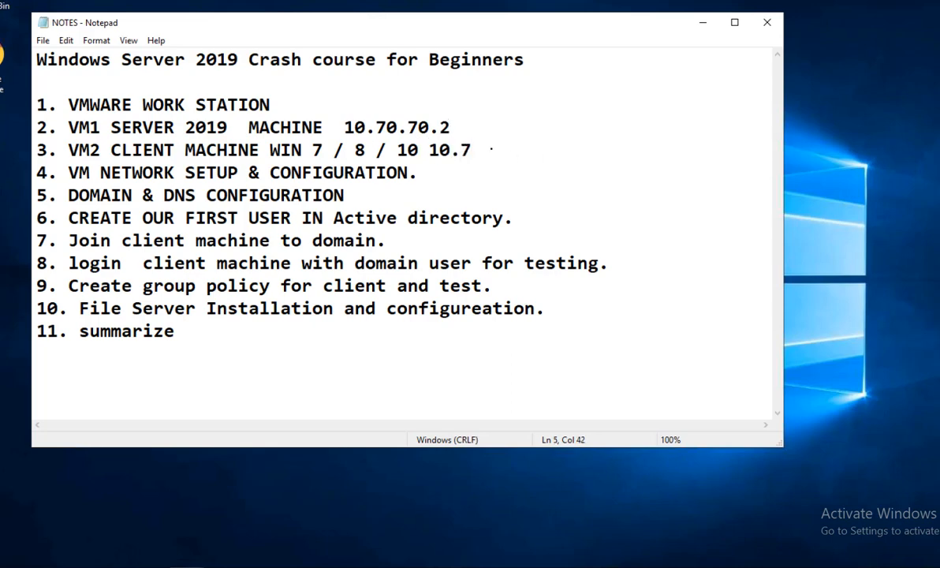
pyautogui.write('0.70.3')
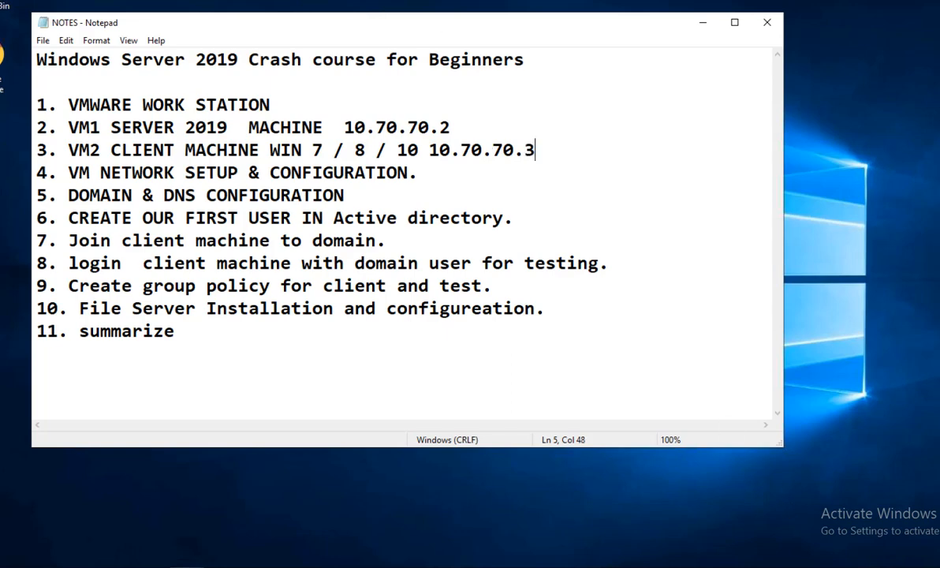
# Check Ethernet0's details show IPv4 10.70.70.2 and gateway 10.70.70.1, then close its dialogs.
pyautogui.rightClick(861, 567)
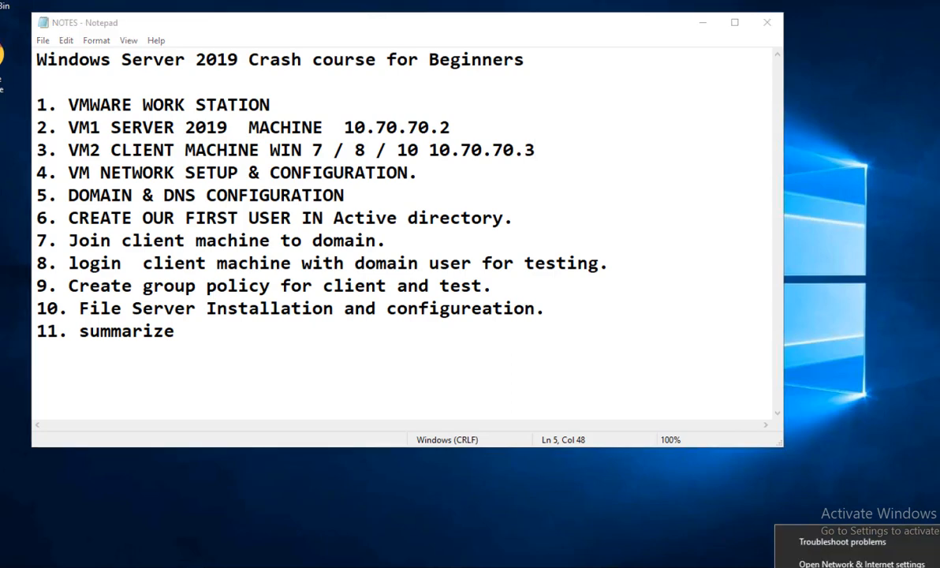
pyautogui.click(862, 563)
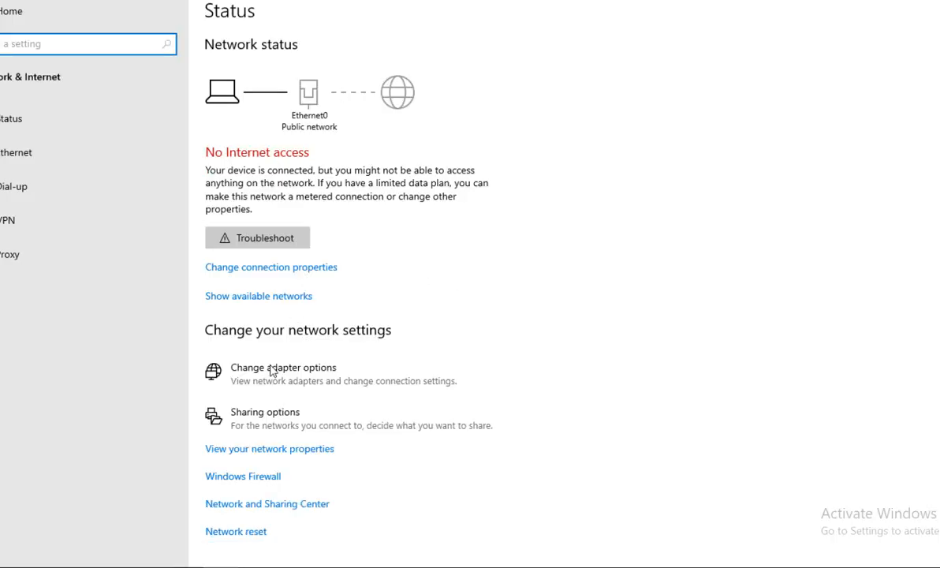
pyautogui.click(274, 380)
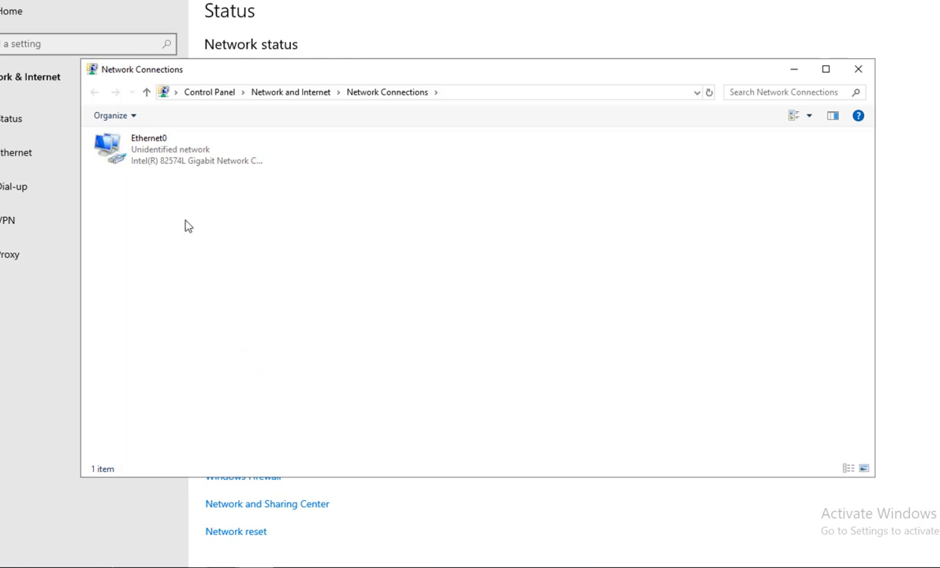
pyautogui.click(179, 157)
pyautogui.doubleClick(175, 154)
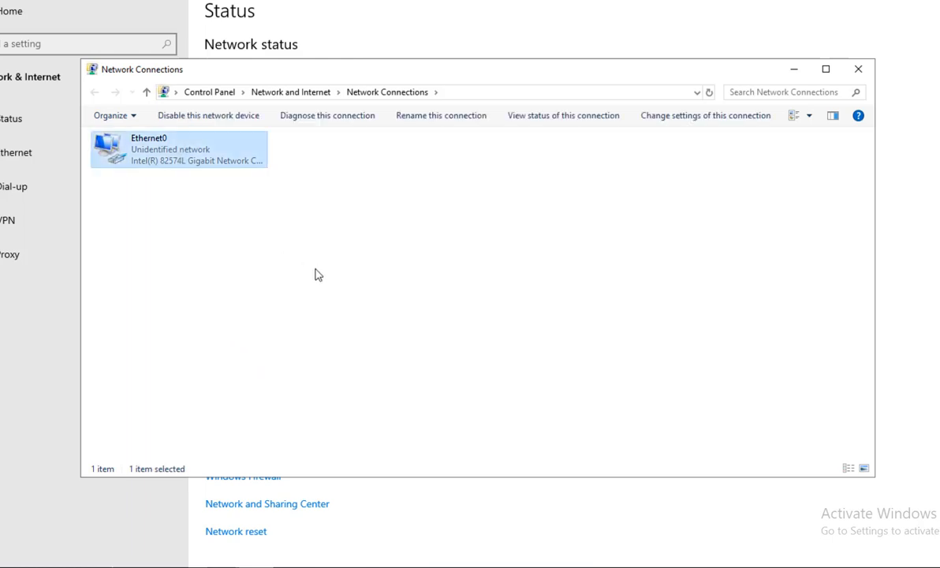
pyautogui.click(410, 264)
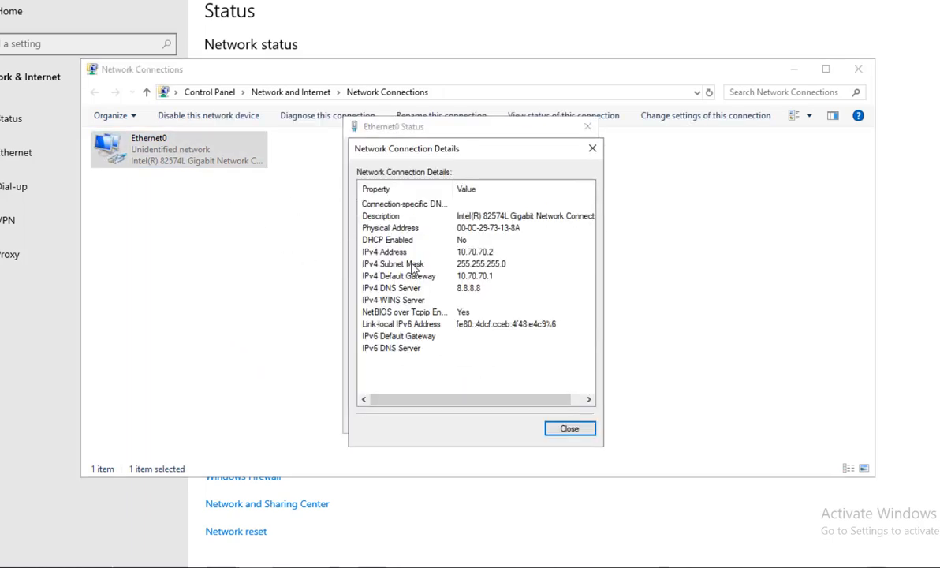
pyautogui.click(449, 252)
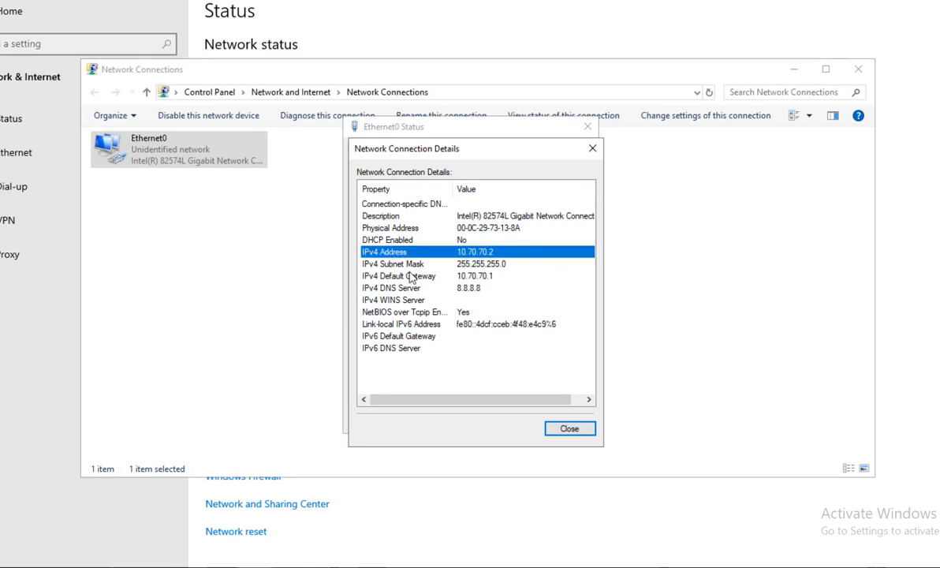
pyautogui.click(490, 276)
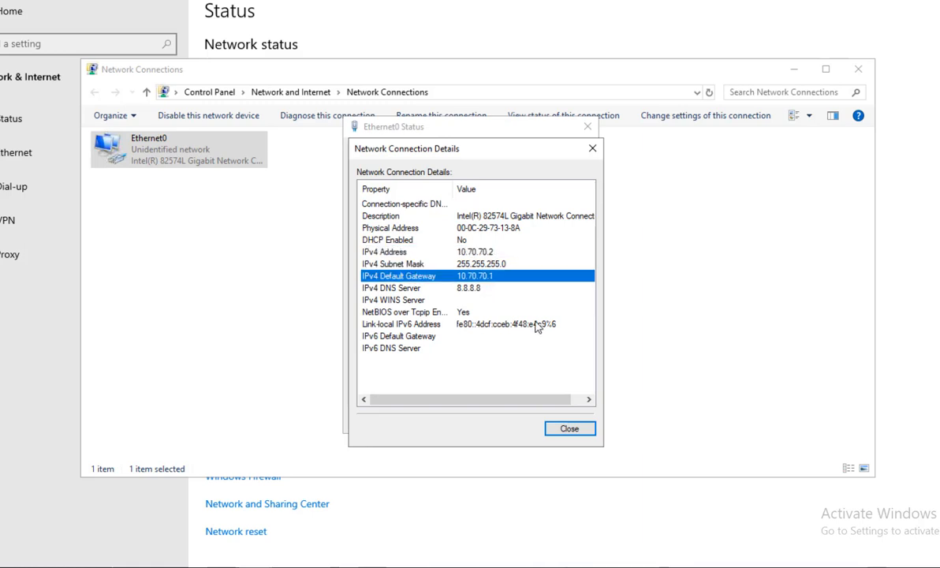
pyautogui.click(586, 430)
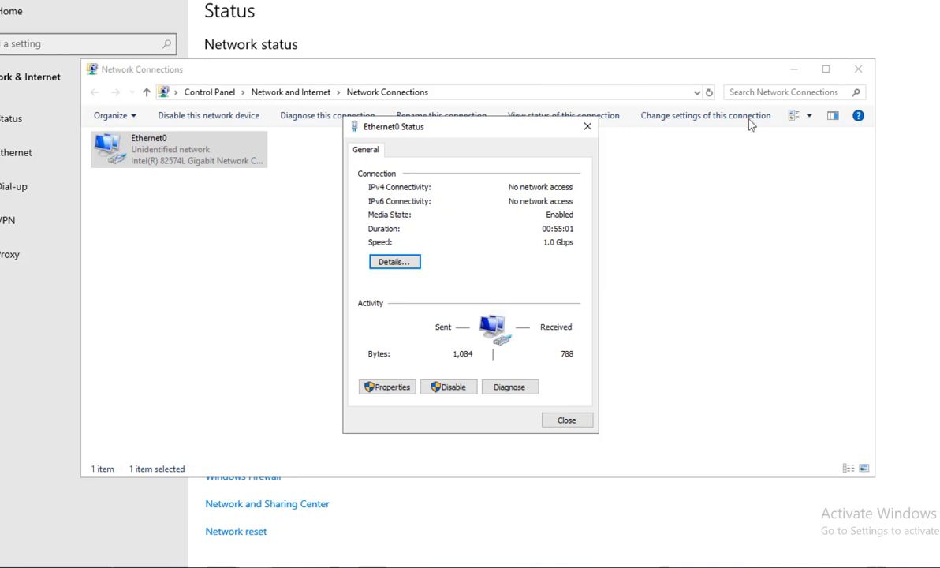
pyautogui.click(587, 128)
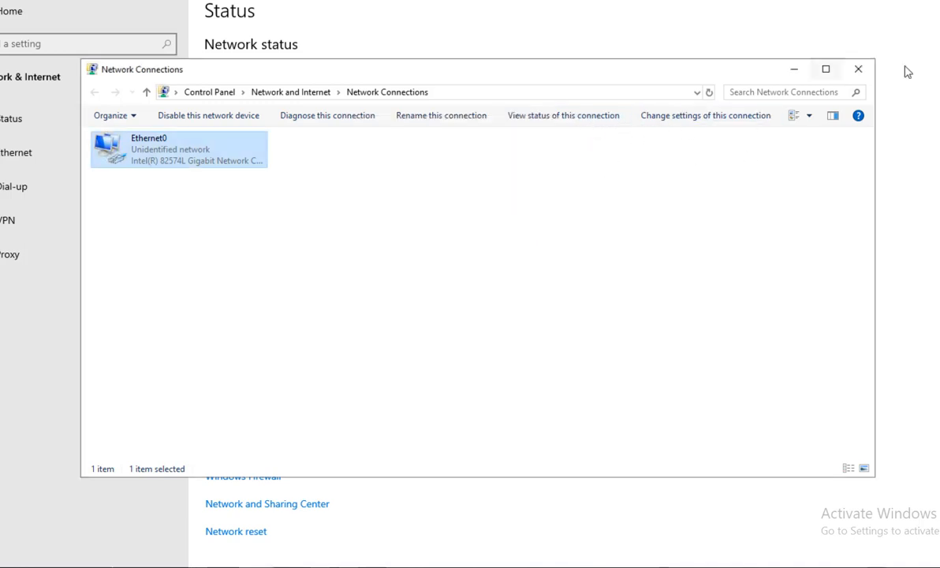
# Close Network Connections and launch Control Panel with the 'control' Run command.
pyautogui.click(858, 69)
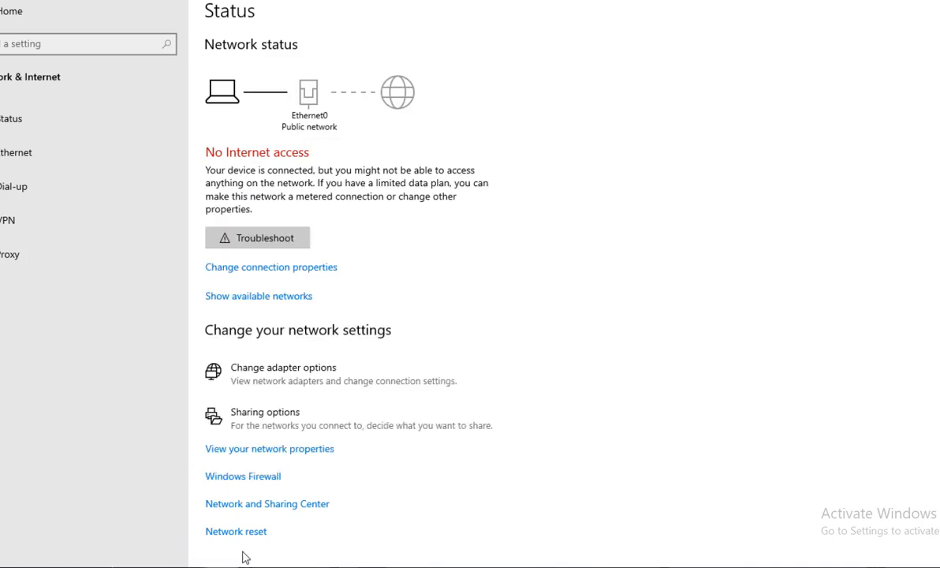
pyautogui.press('super+r')
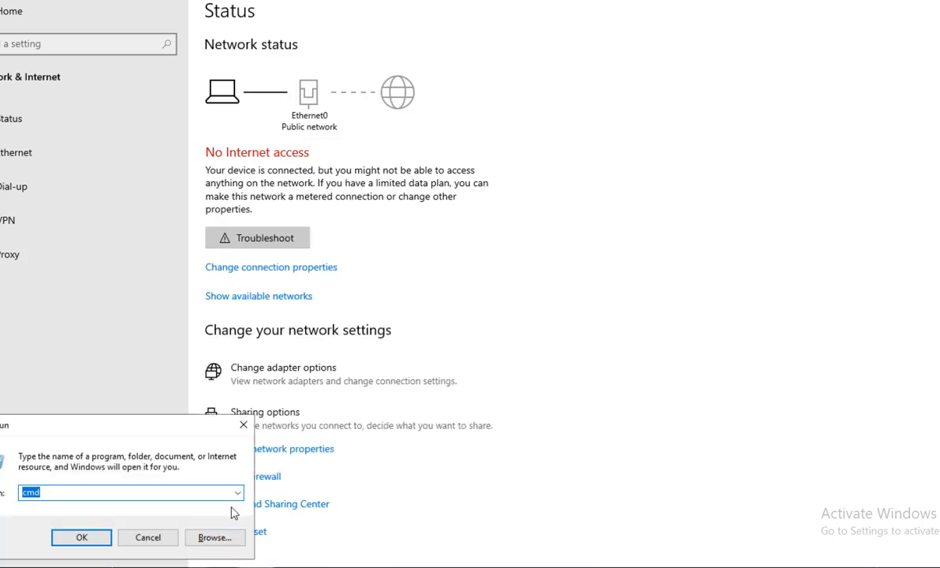
pyautogui.write('control')
pyautogui.press('BackSpace')
pyautogui.press('BackSpace')
pyautogui.press('BackSpace')
pyautogui.press('BackSpace')
pyautogui.write('to')
pyautogui.press('BackSpace')
pyautogui.press('BackSpace')
pyautogui.write('trol')
pyautogui.press('Return')
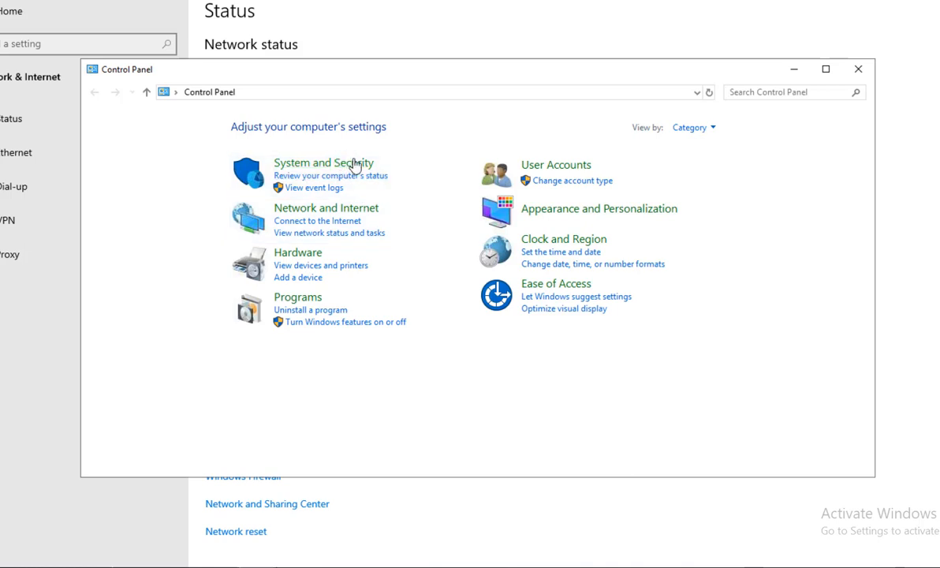
# Confirm Windows Defender Firewall is off for private and public networks, then close the windows.
pyautogui.click(363, 167)
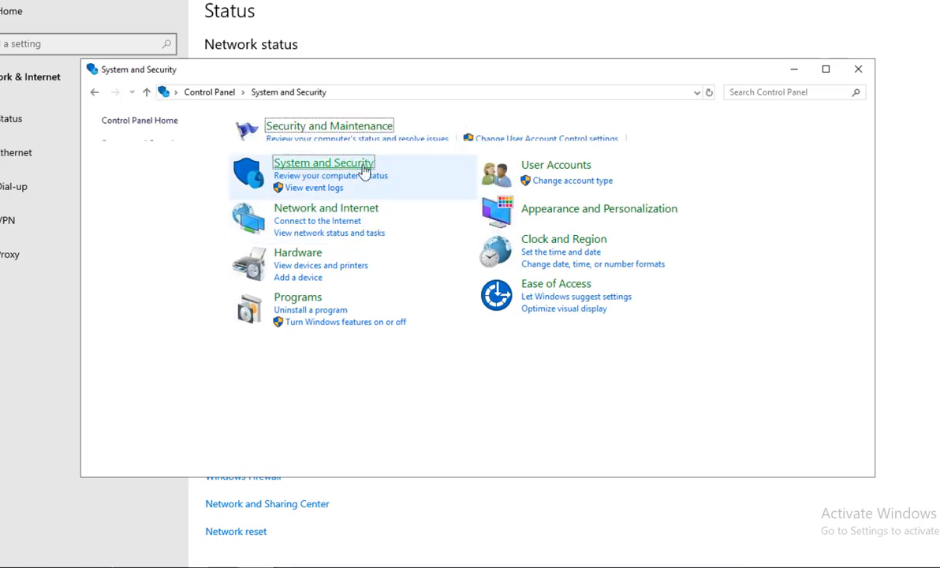
pyautogui.click(315, 173)
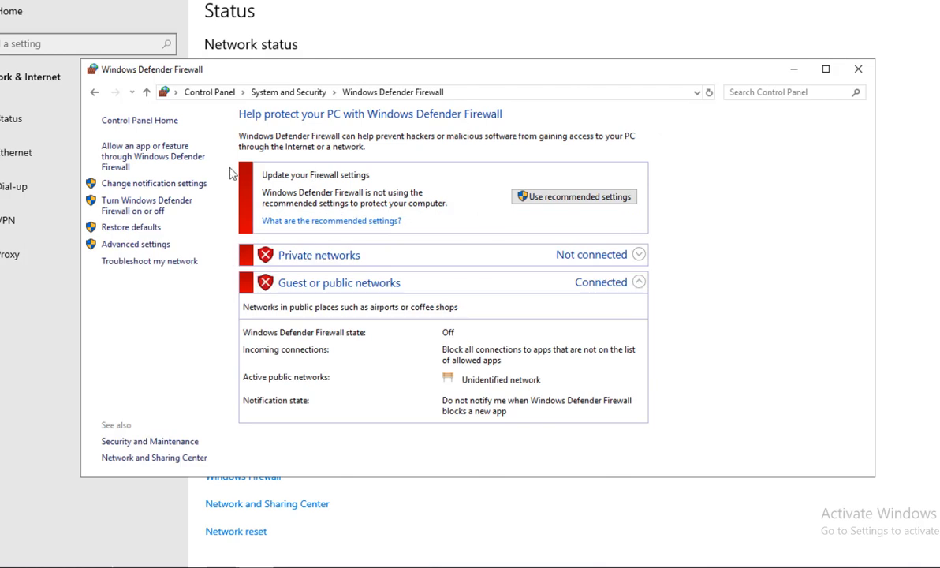
pyautogui.click(174, 207)
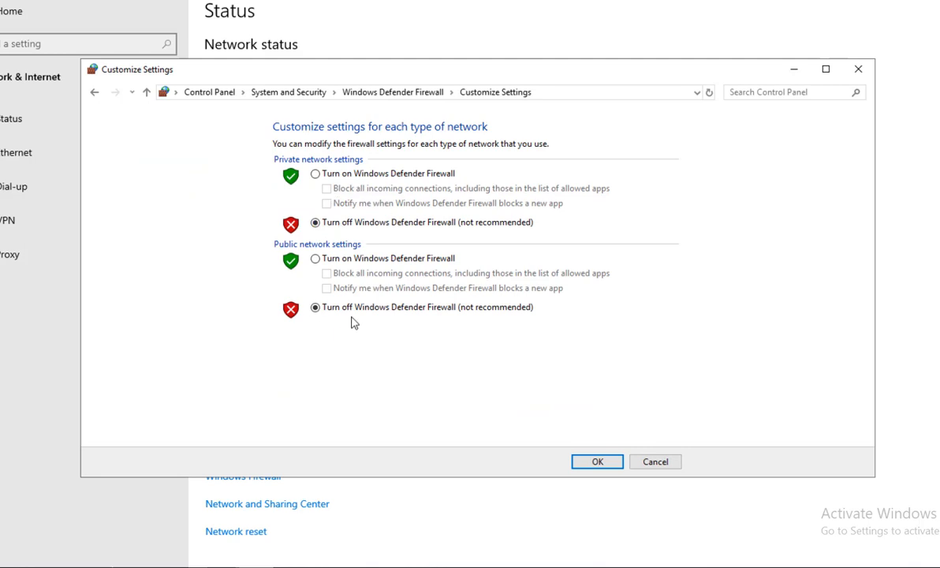
pyautogui.click(663, 466)
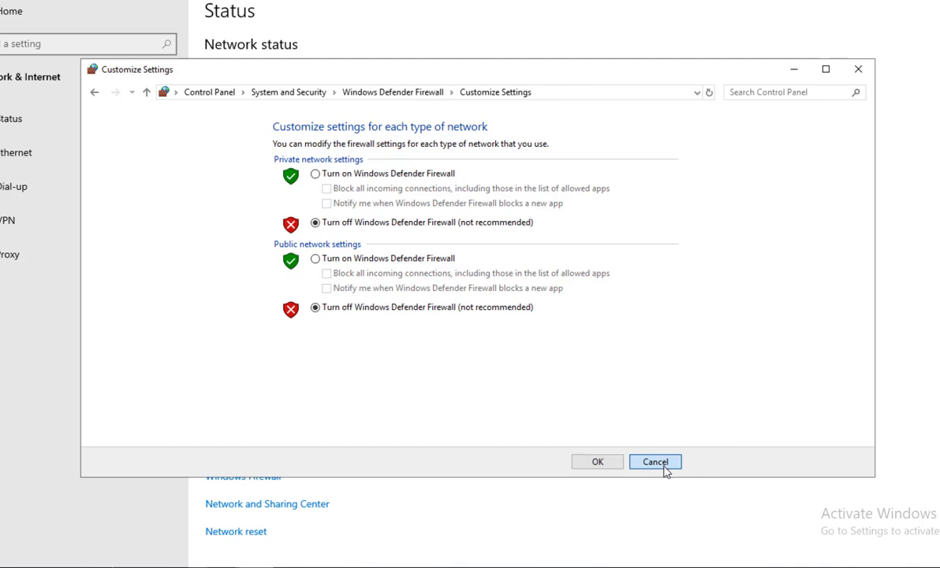
pyautogui.click(664, 467)
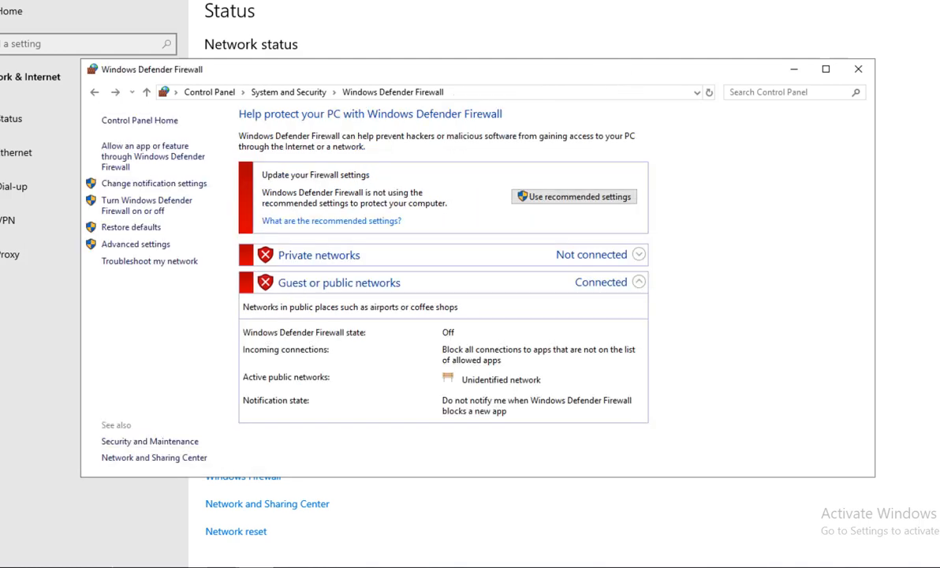
pyautogui.click(857, 71)
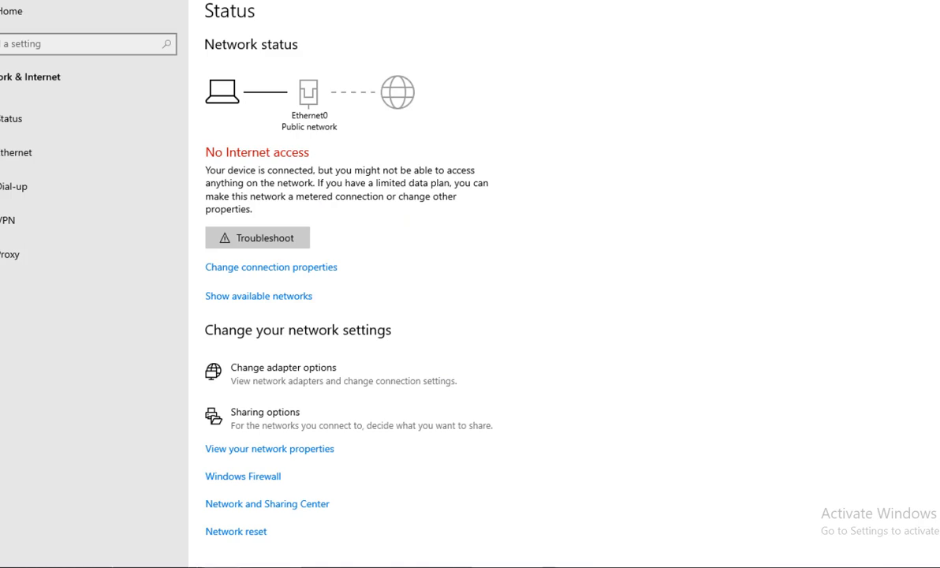
pyautogui.click(935, 2)
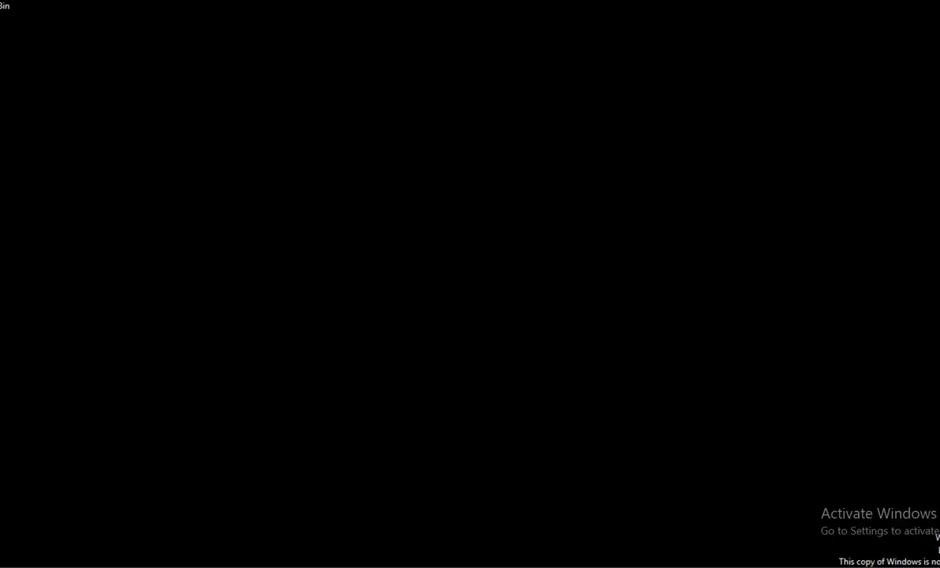
# Check the client's Local Area Connection details: IPv4 10.70.70.3 and DNS 10.70.70.2, then close everything.
pyautogui.rightClick(882, 567)
pyautogui.click(875, 567)
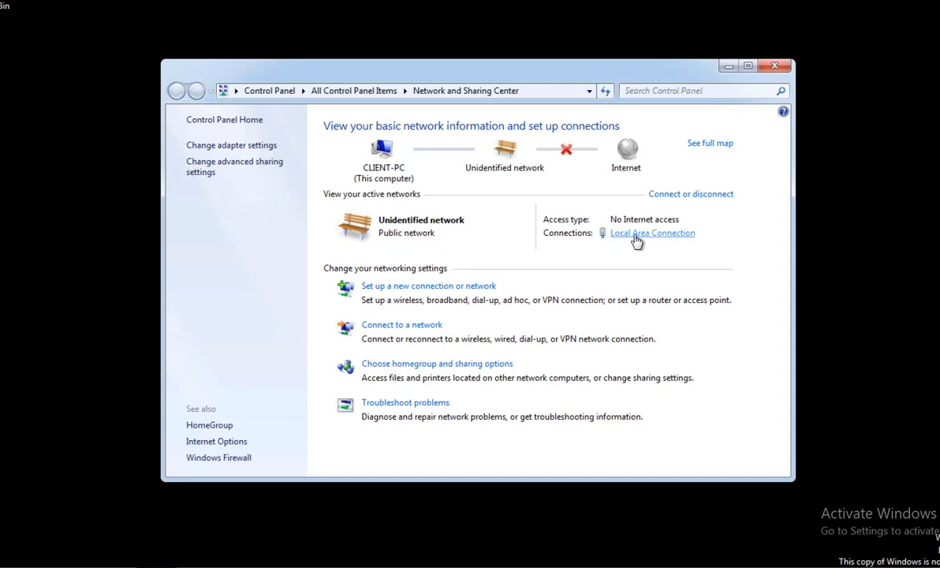
pyautogui.click(634, 236)
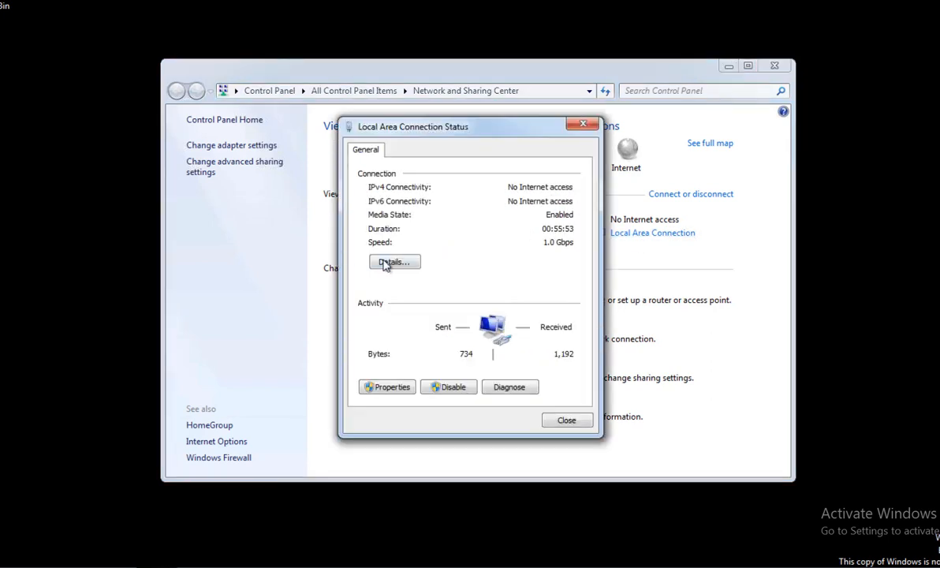
pyautogui.click(391, 262)
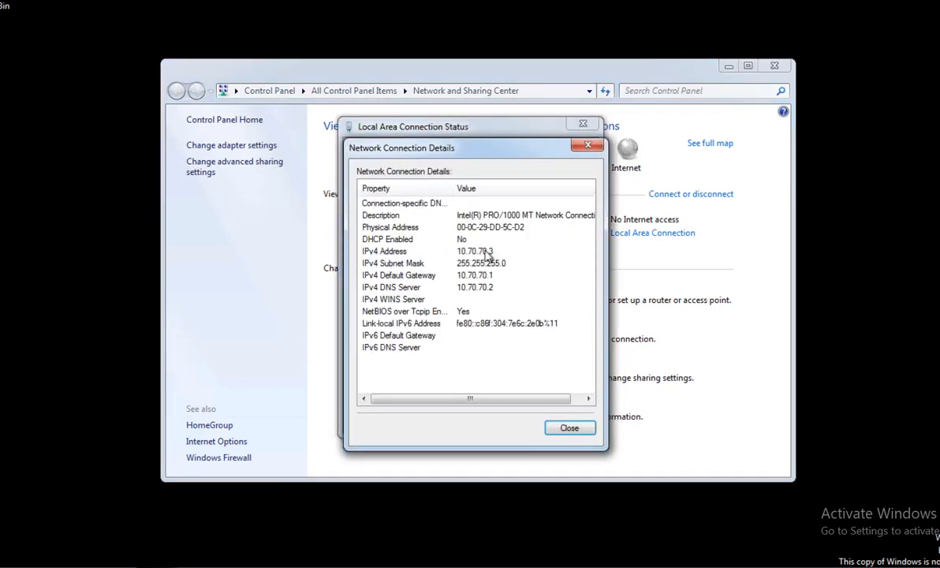
pyautogui.click(489, 251)
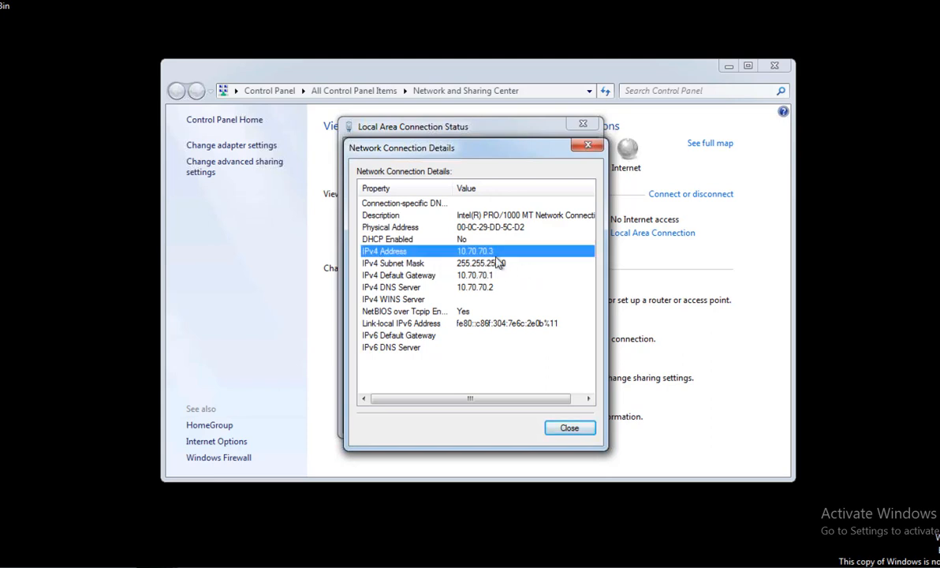
pyautogui.click(578, 428)
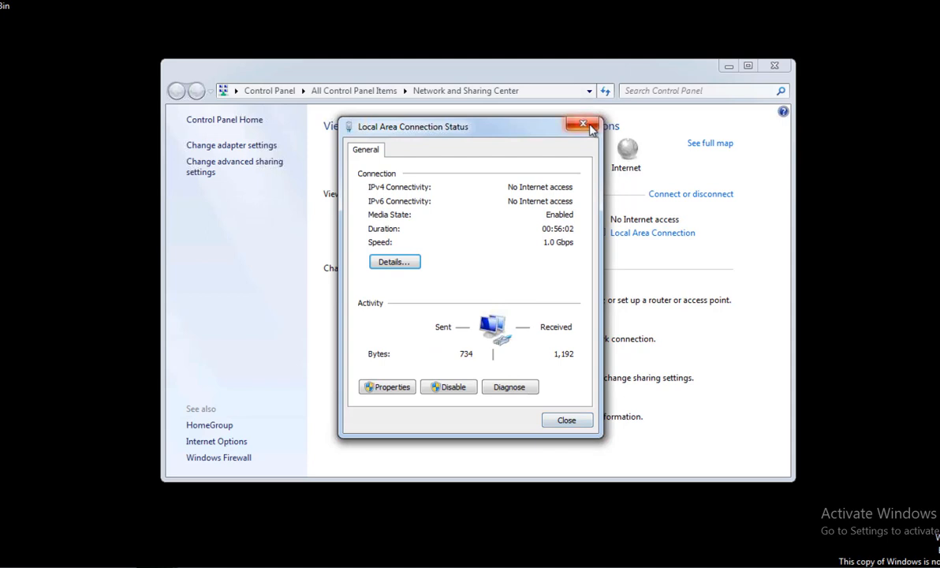
pyautogui.click(583, 125)
pyautogui.click(774, 68)
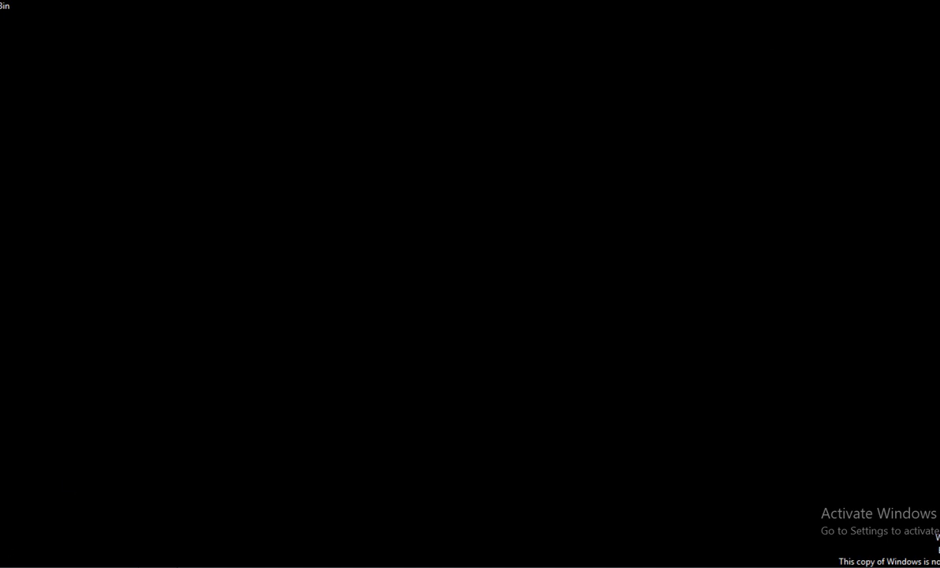
pyautogui.click(3, 565)
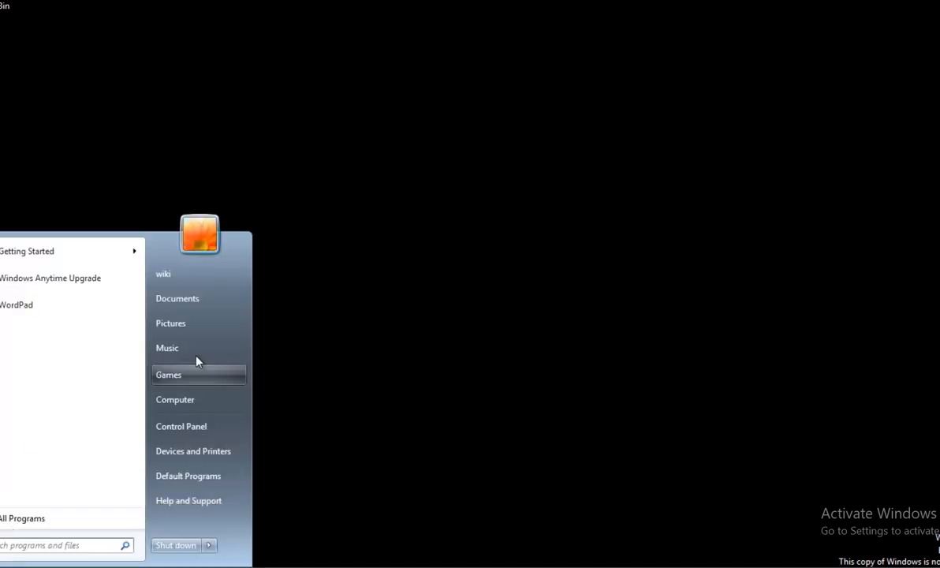
pyautogui.click(192, 427)
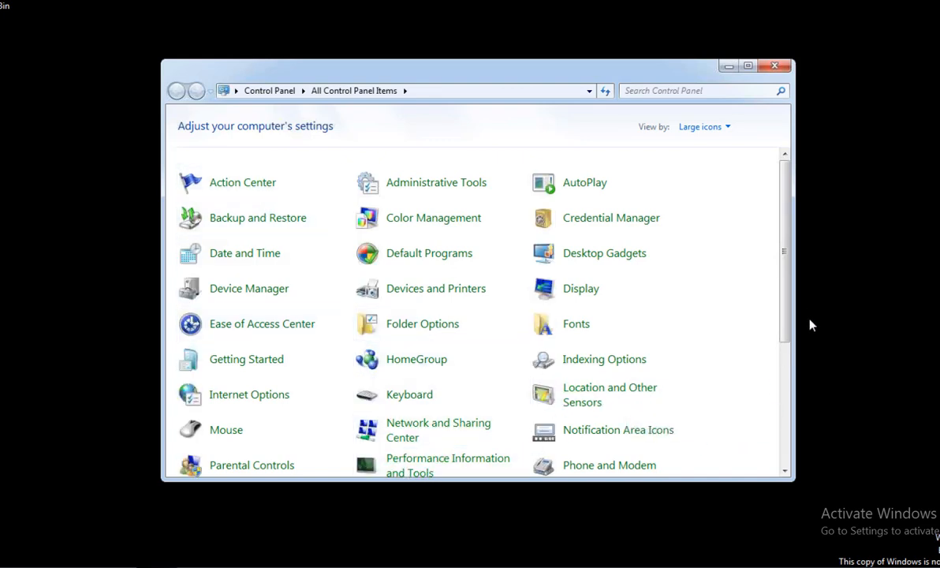
pyautogui.scroll(-4, 420, 422)
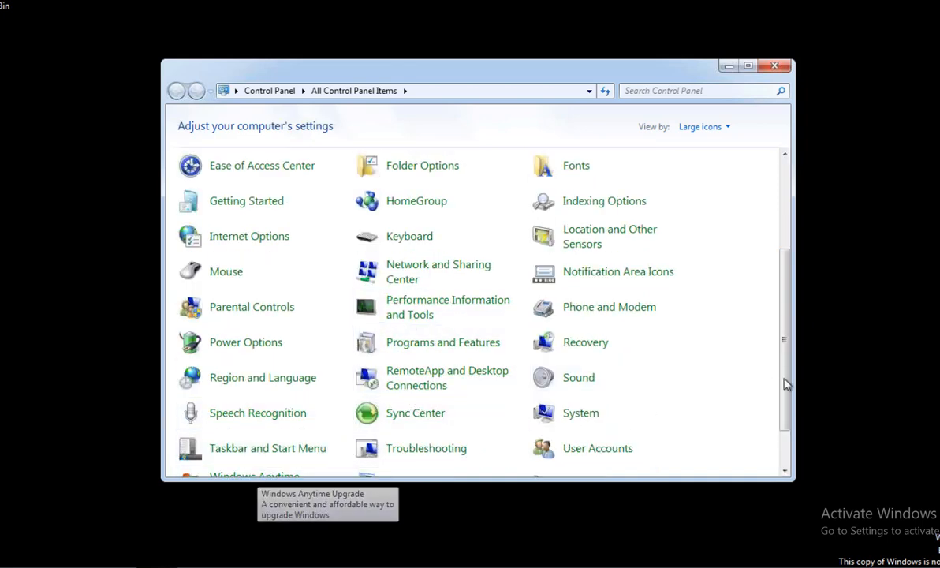
pyautogui.scroll(-2, 786, 398)
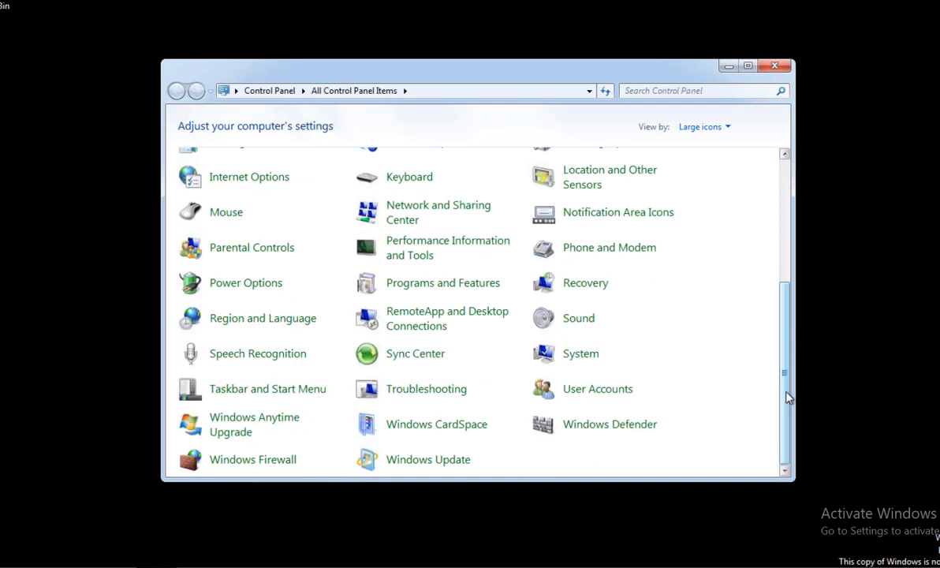
pyautogui.scroll(1, 786, 398)
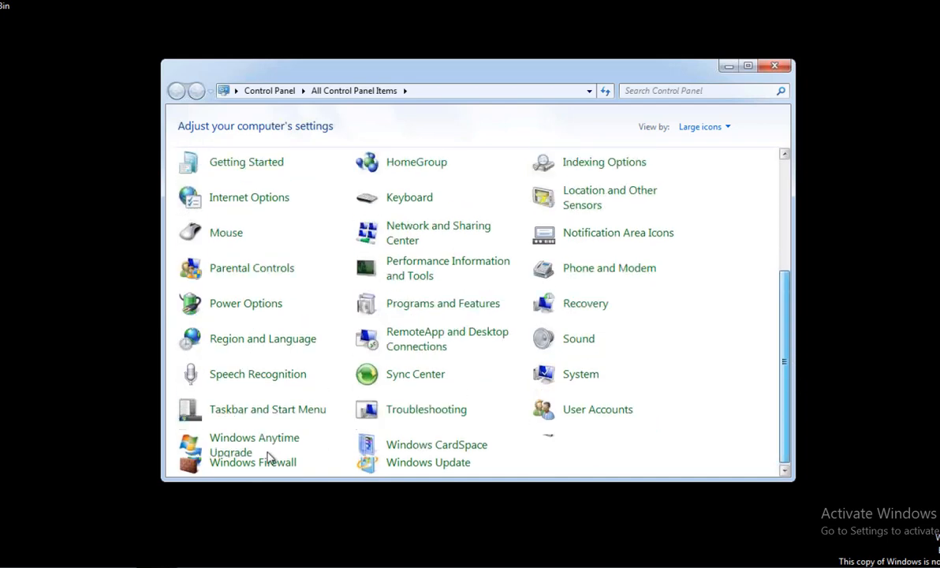
pyautogui.scroll(-1, 268, 461)
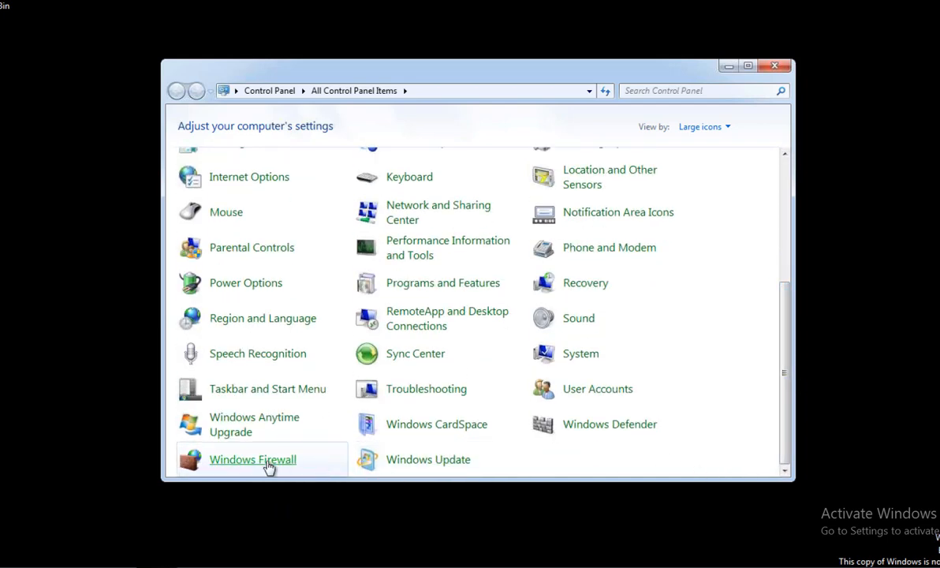
pyautogui.click(268, 464)
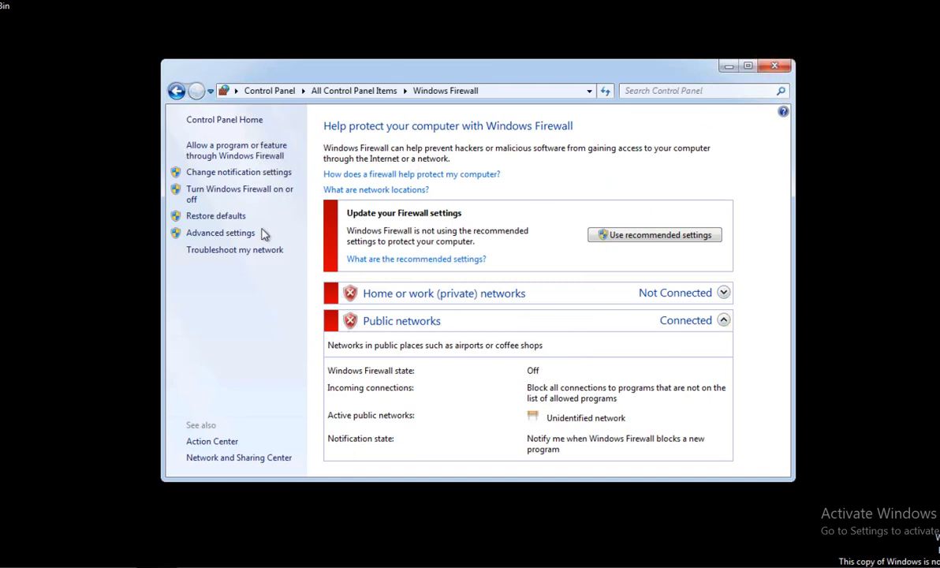
pyautogui.click(238, 191)
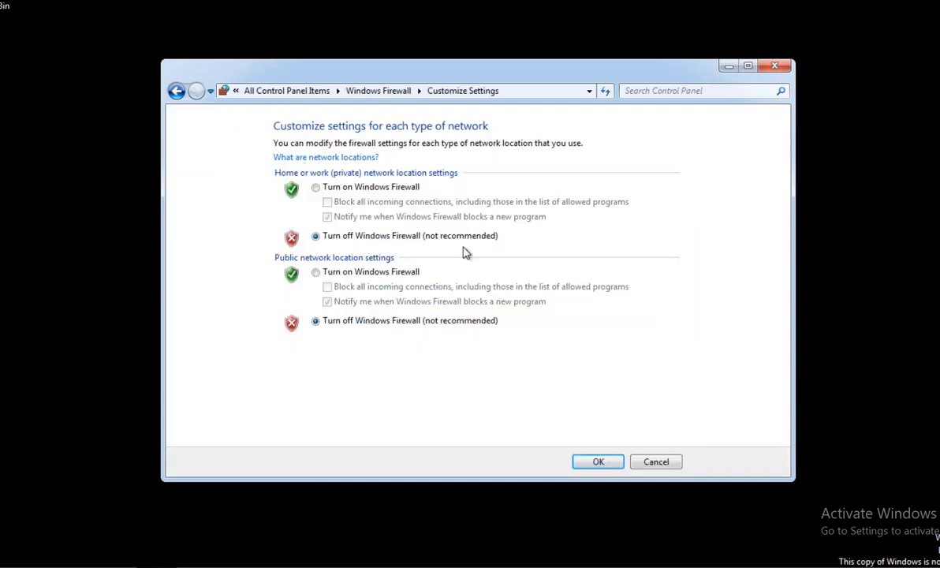
pyautogui.click(653, 464)
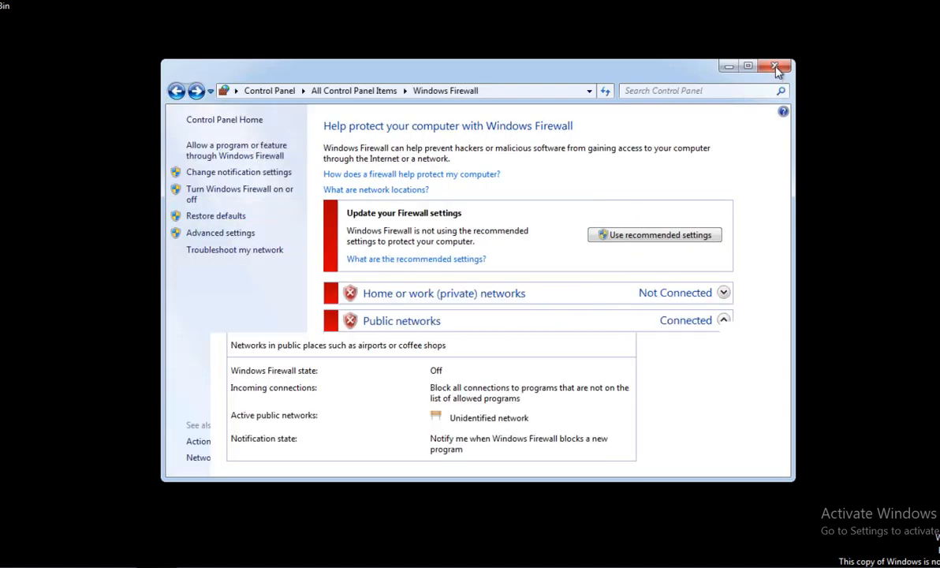
pyautogui.click(774, 66)
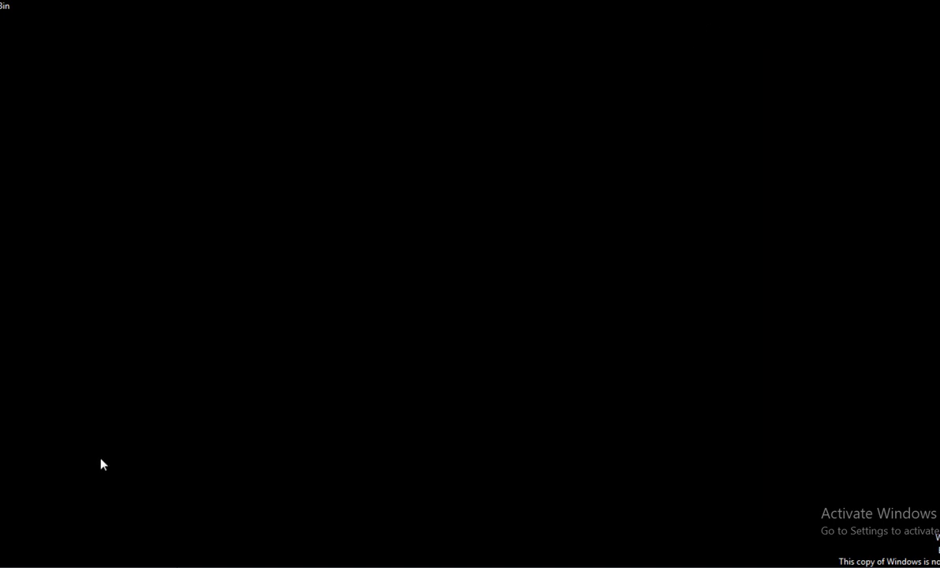
pyautogui.press('super+r')
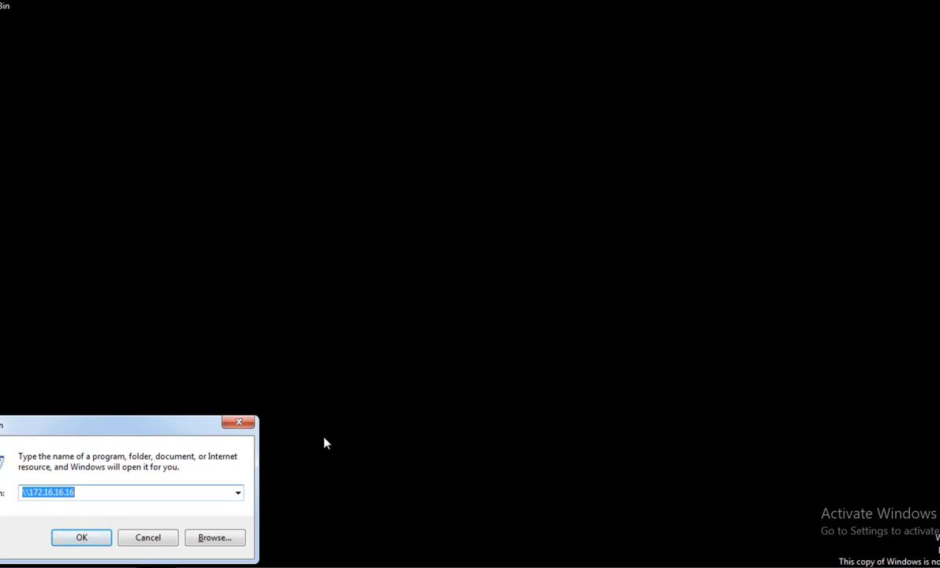
pyautogui.write('cmd')
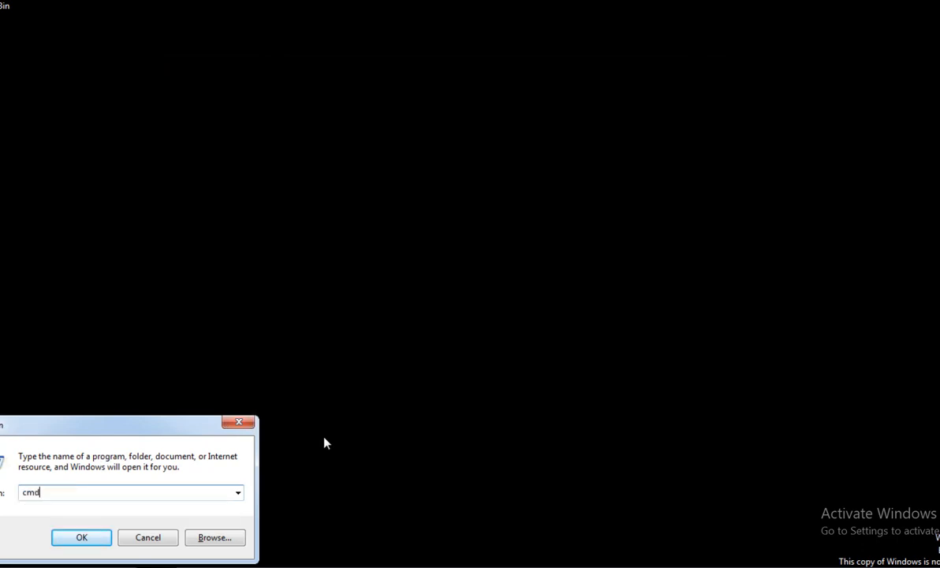
pyautogui.press('Return')
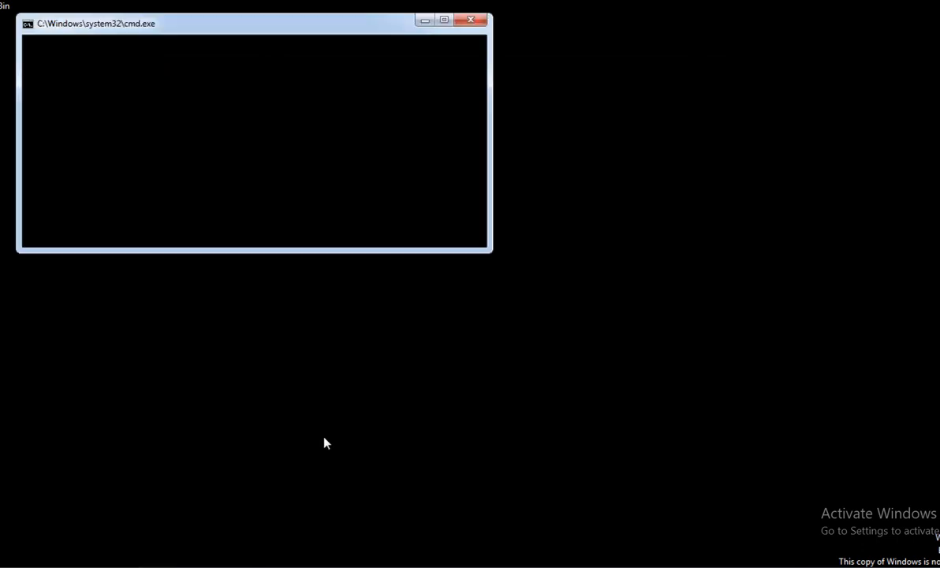
pyautogui.write('ping 10.70.70.2')
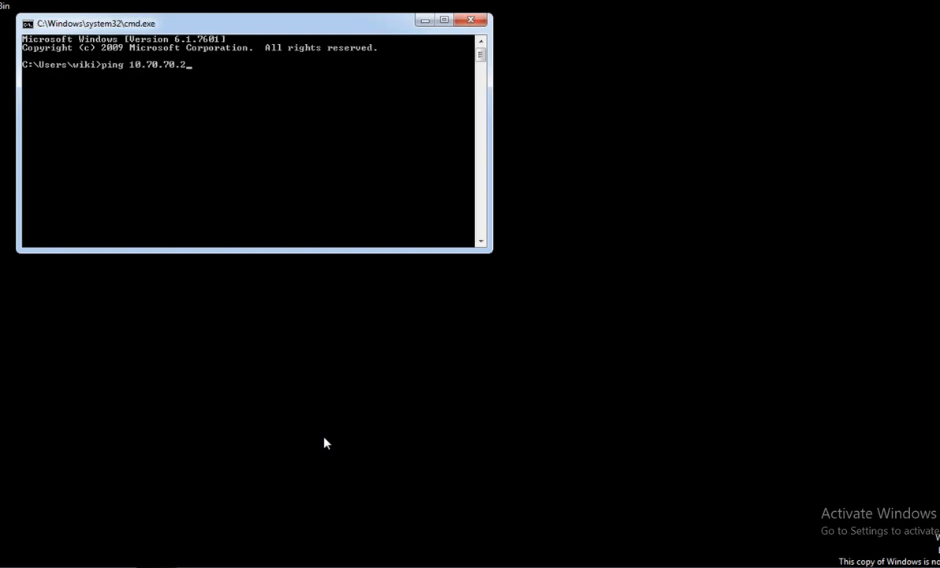
pyautogui.press('Return')
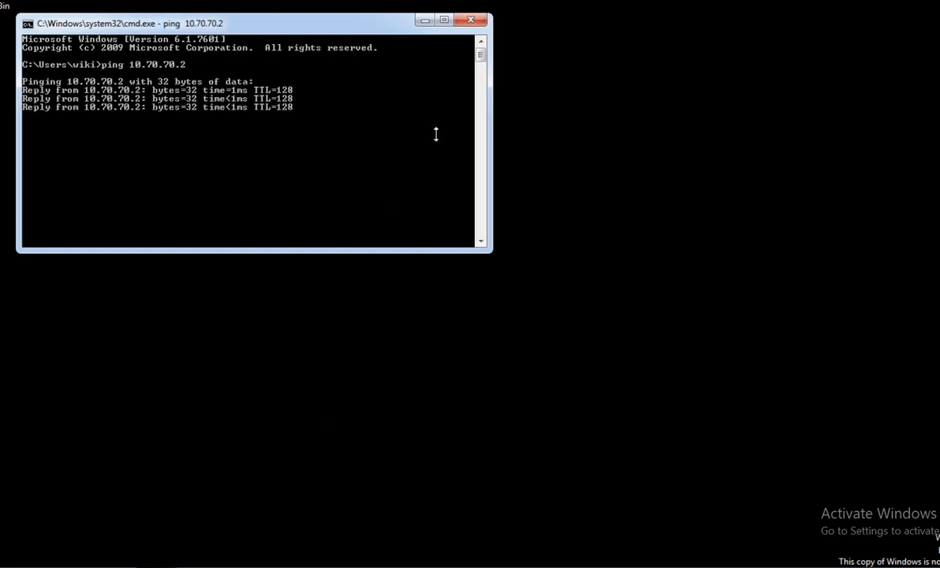
pyautogui.click(472, 20)
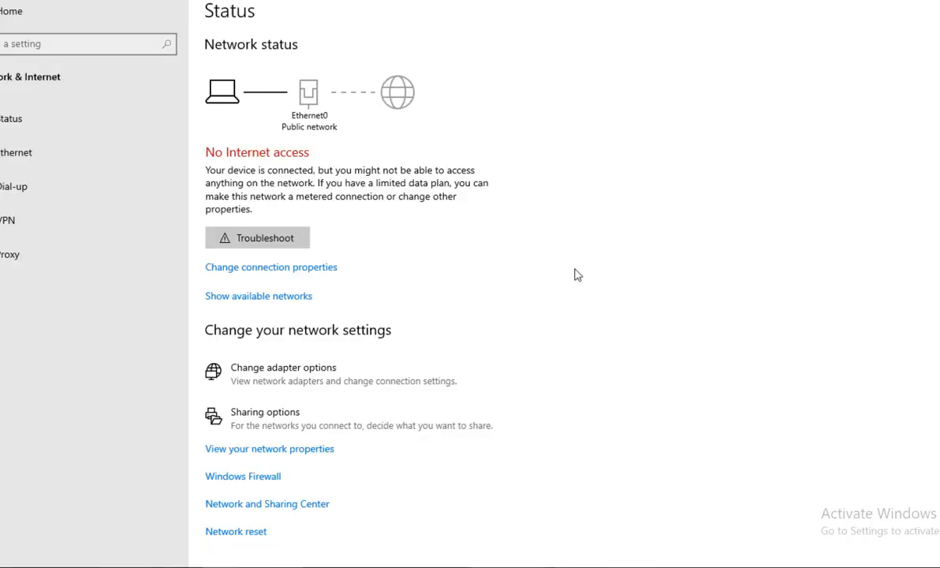
pyautogui.press('super+r')
pyautogui.write('cmd')
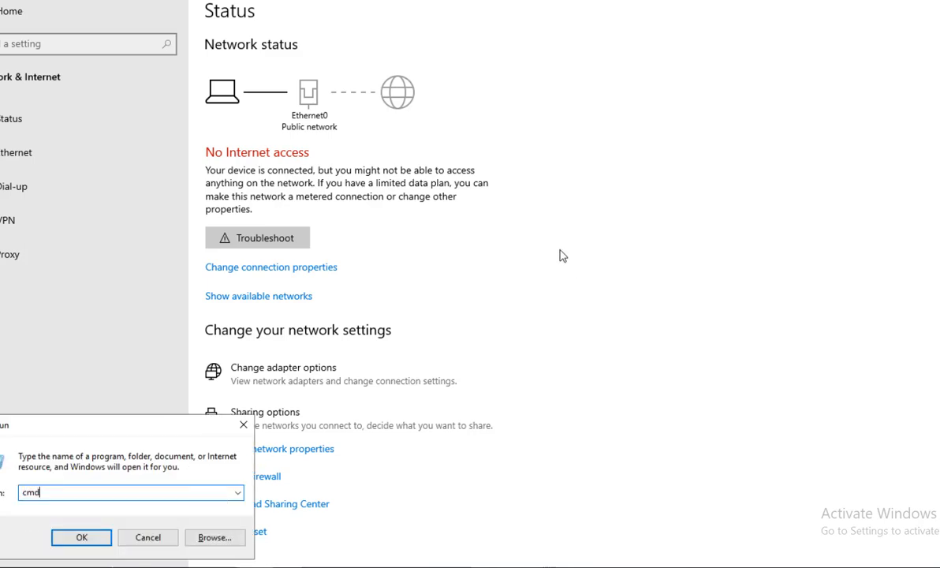
pyautogui.press('Return')
pyautogui.write('ping 10.70.70.3')
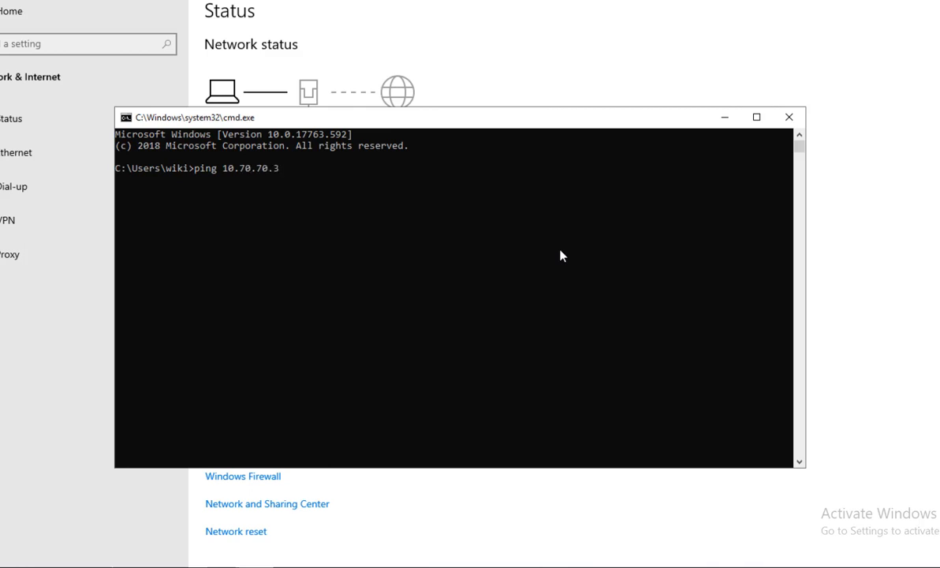
pyautogui.press('Return')
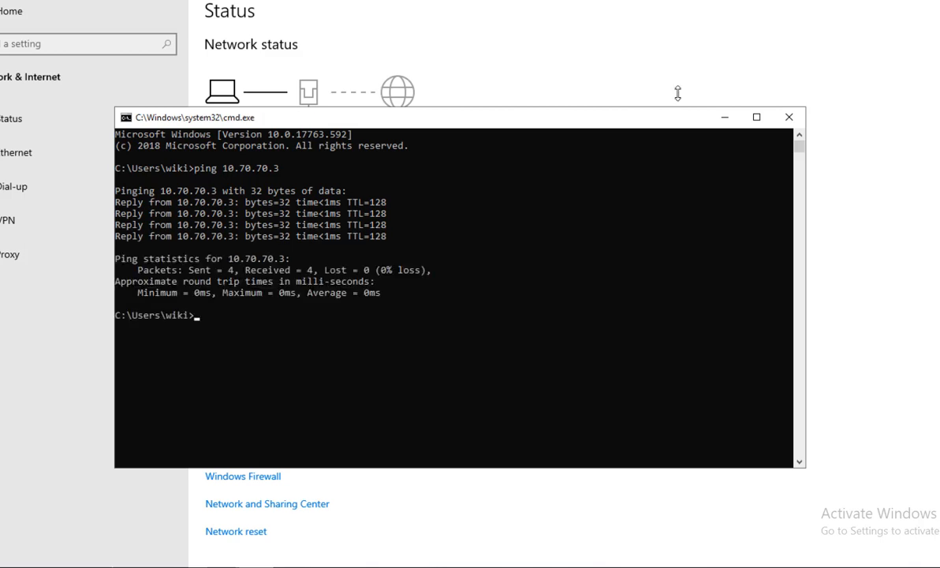
pyautogui.click(789, 118)
# Bring up the NOTES file and highlight the VM1 server and VM2 client lines.
pyautogui.moveTo(191, 566)
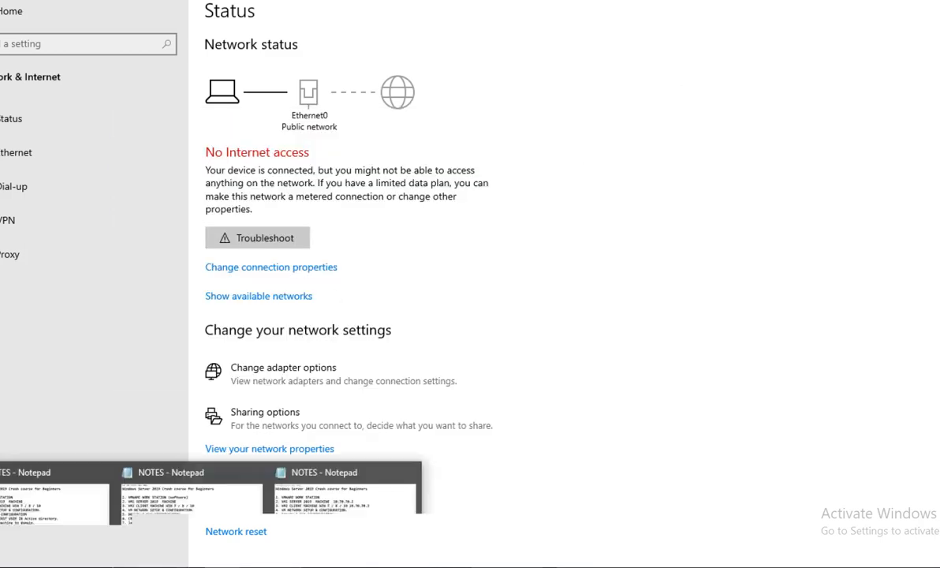
pyautogui.click(315, 508)
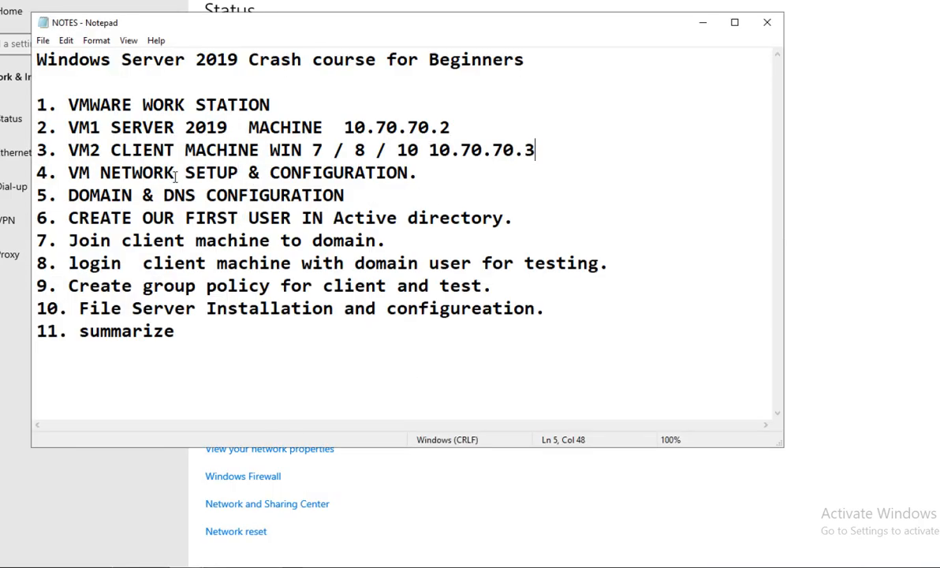
pyautogui.click(79, 130)
pyautogui.moveTo(101, 130); pyautogui.dragTo(340, 132)
pyautogui.moveTo(111, 150); pyautogui.dragTo(383, 154)
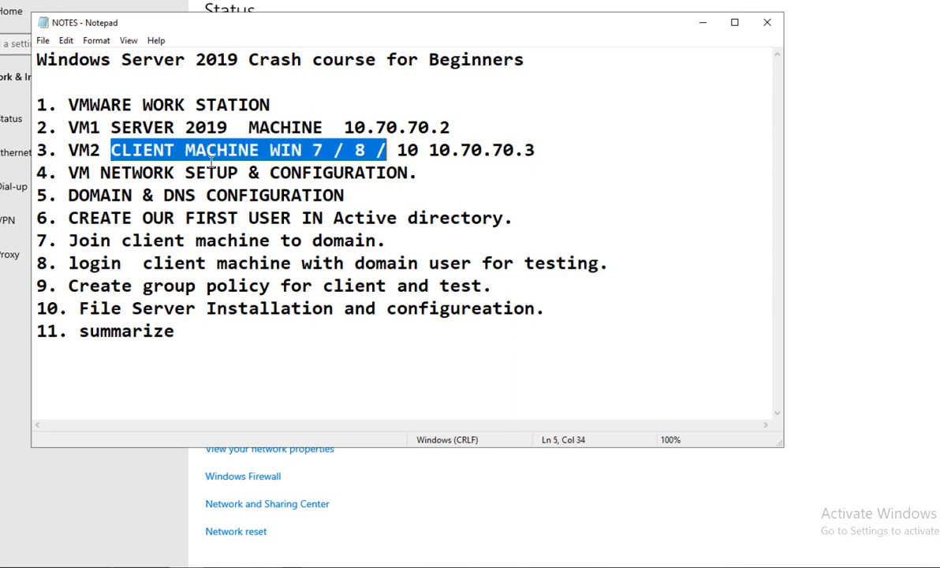
pyautogui.moveTo(68, 174); pyautogui.dragTo(432, 173)
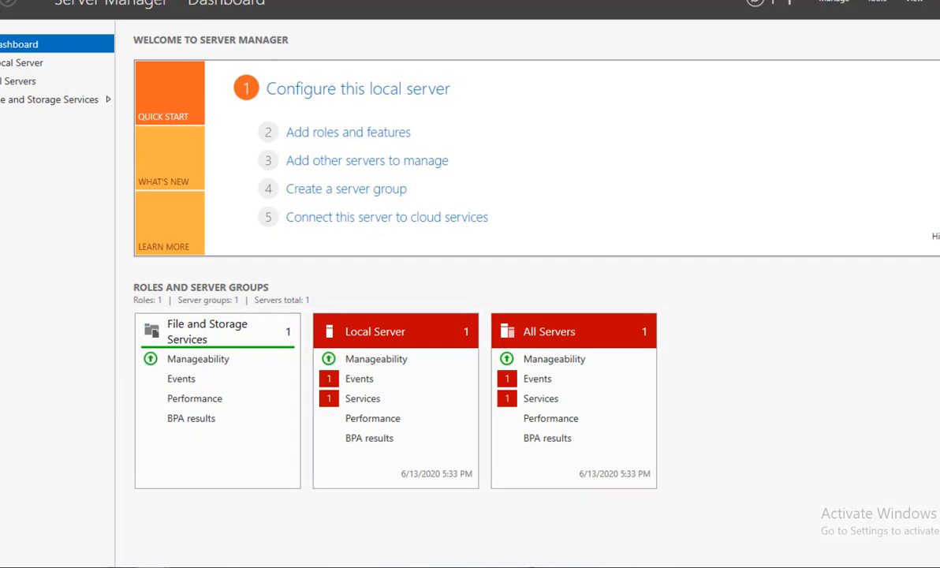
# Choose Manage > Add Roles and Features to open the wizard targeting SVR2K19.
pyautogui.moveTo(152, 567)
pyautogui.click(388, 135)
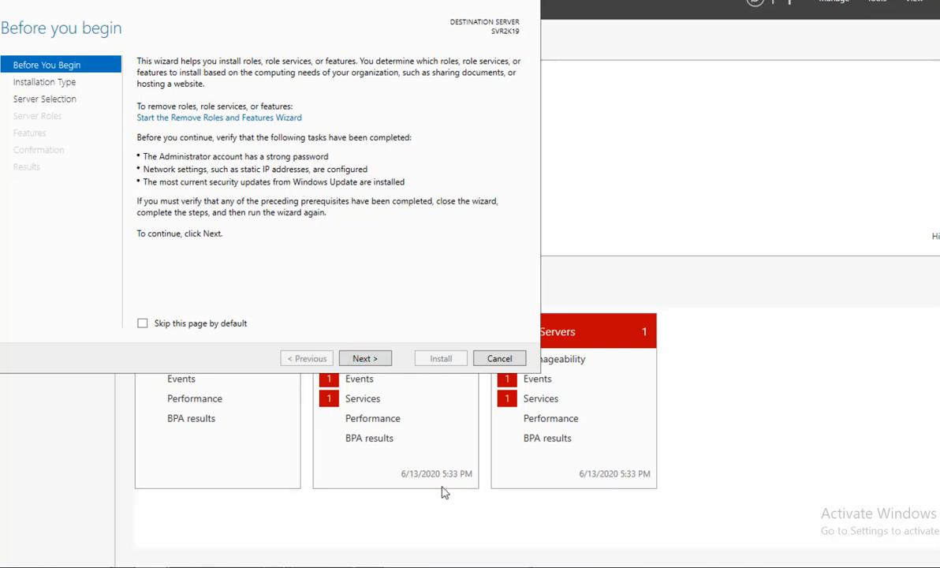
# Choose role-based installation on SVR2K19 and reach the Select server roles page.
pyautogui.click(376, 360)
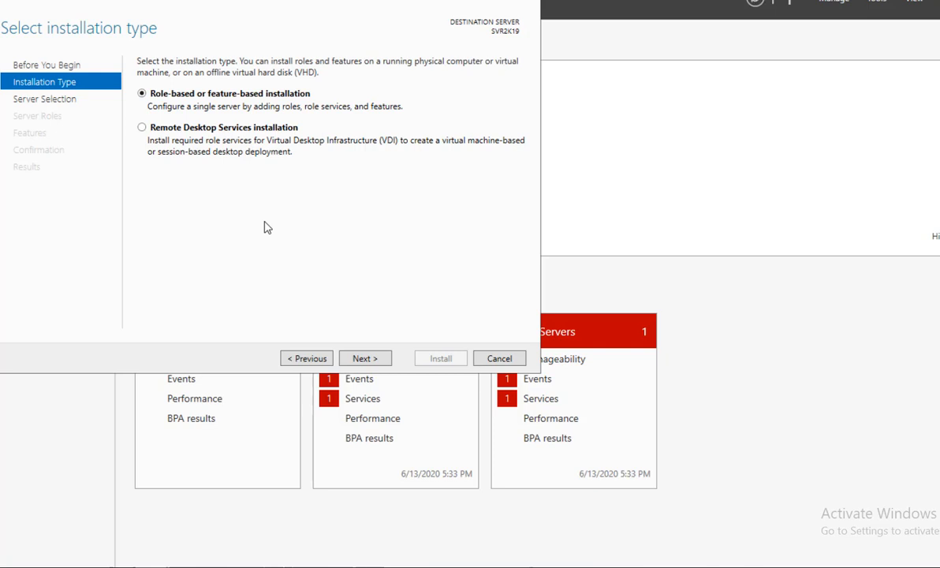
pyautogui.click(361, 359)
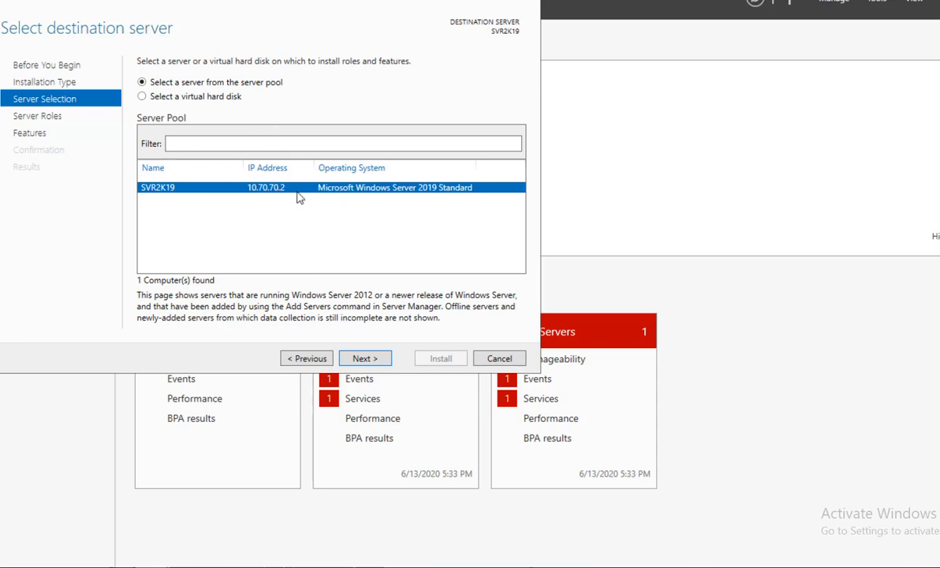
pyautogui.click(364, 361)
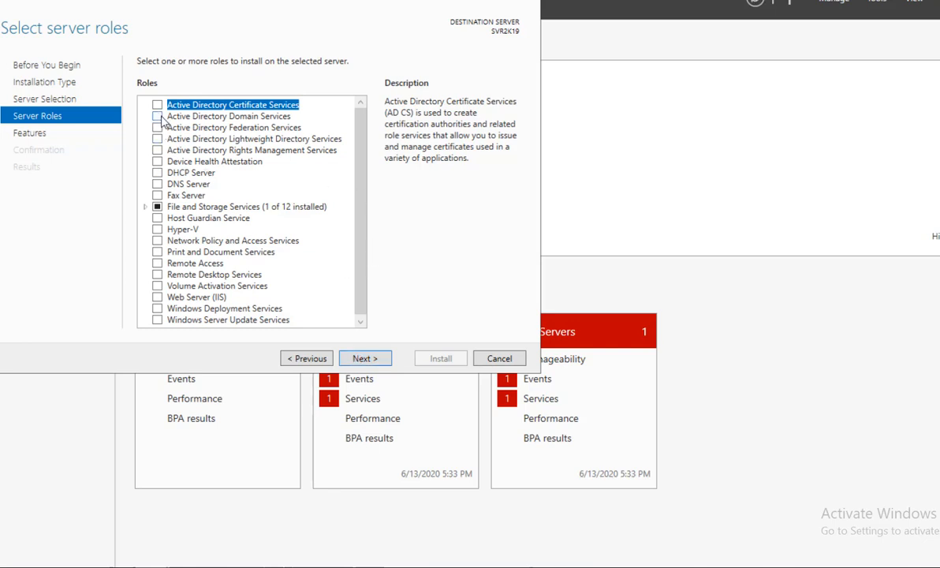
# Check Active Directory Domain Services and accept its required management features.
pyautogui.click(157, 116)
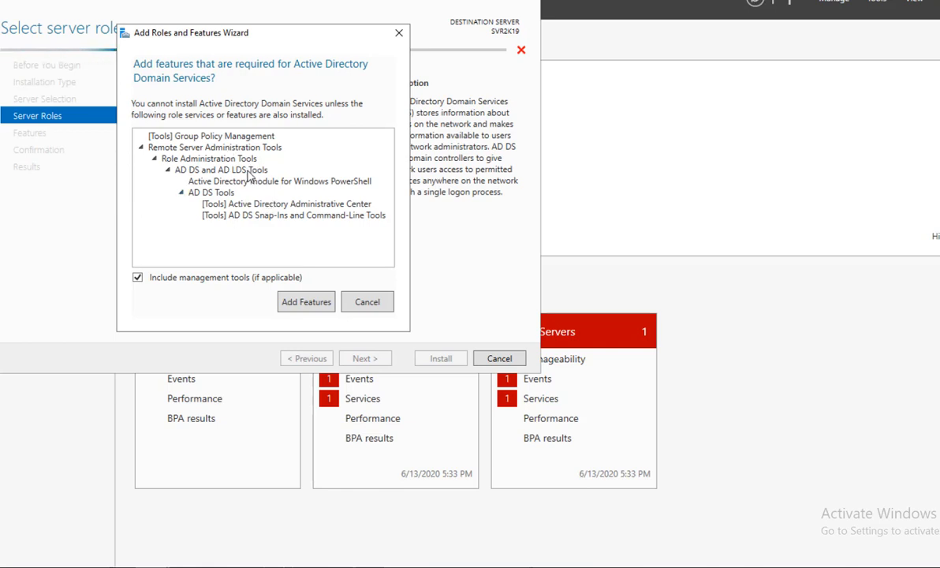
pyautogui.click(291, 306)
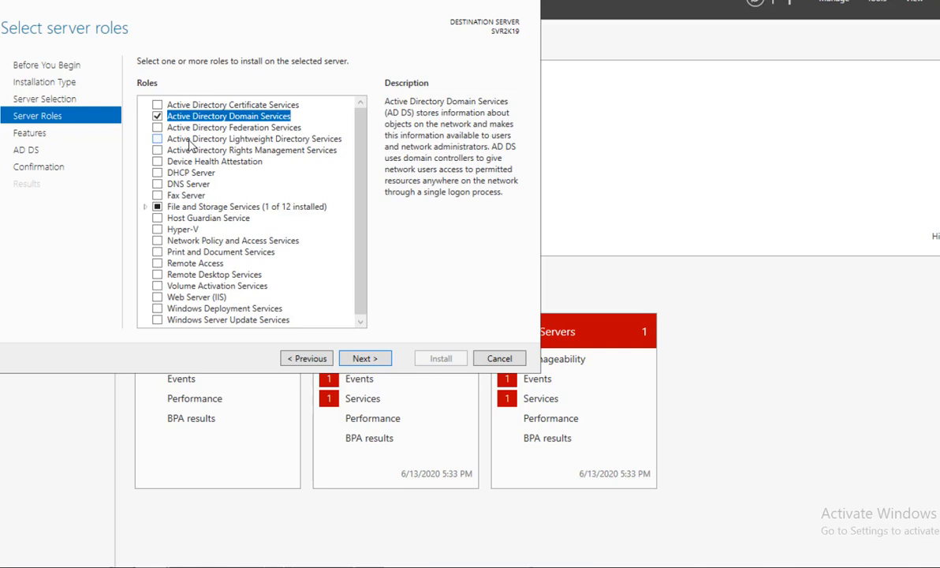
# Check the DNS Server role and accept its management tools.
pyautogui.click(157, 185)
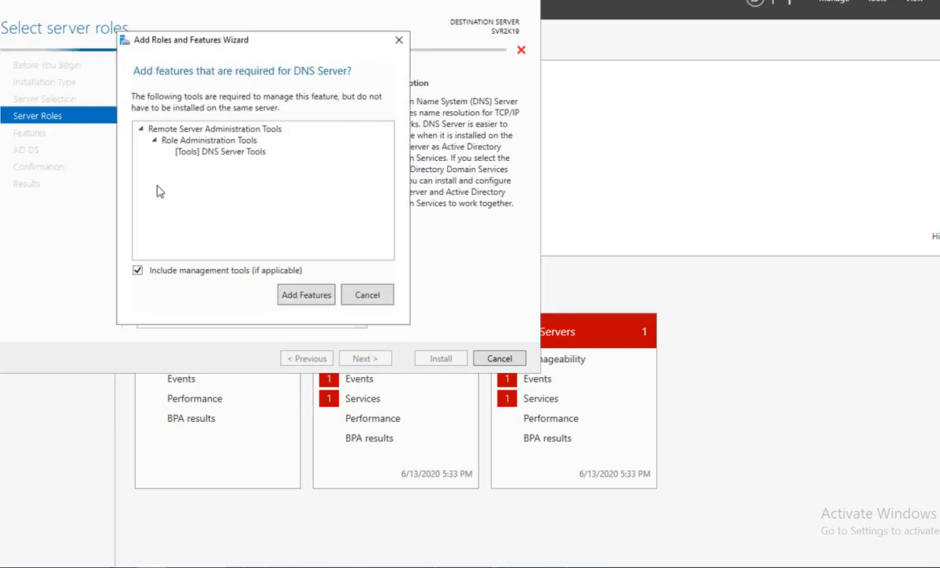
pyautogui.click(306, 295)
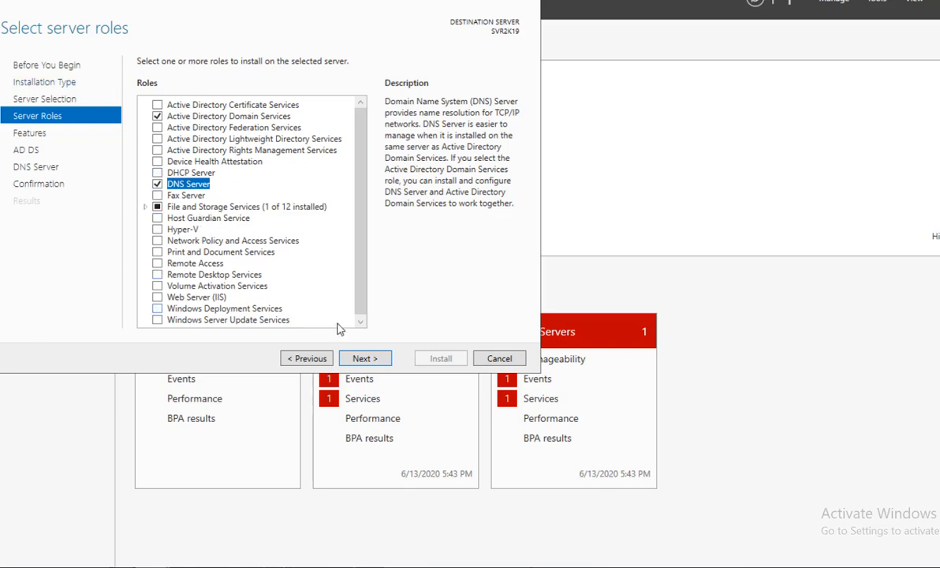
# Keep the default features and pass the AD DS and DNS Server pages to Confirmation.
pyautogui.click(359, 360)
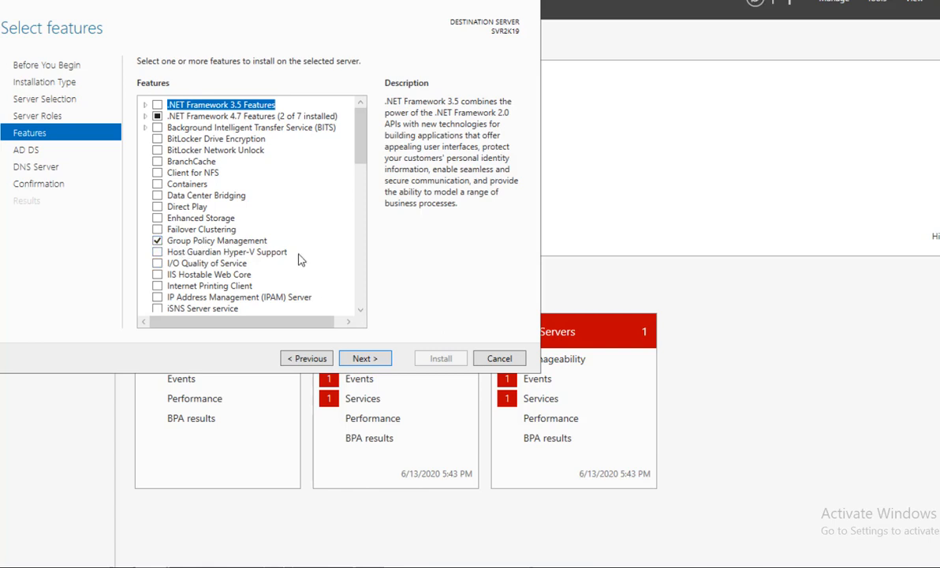
pyautogui.scroll(-1, 297, 258)
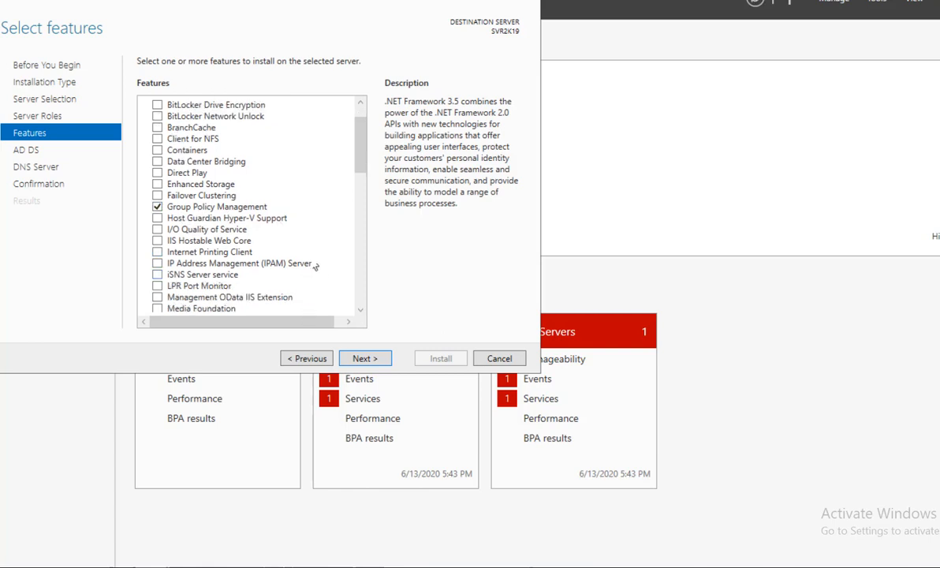
pyautogui.scroll(-2, 244, 227)
pyautogui.scroll(-1, 255, 233)
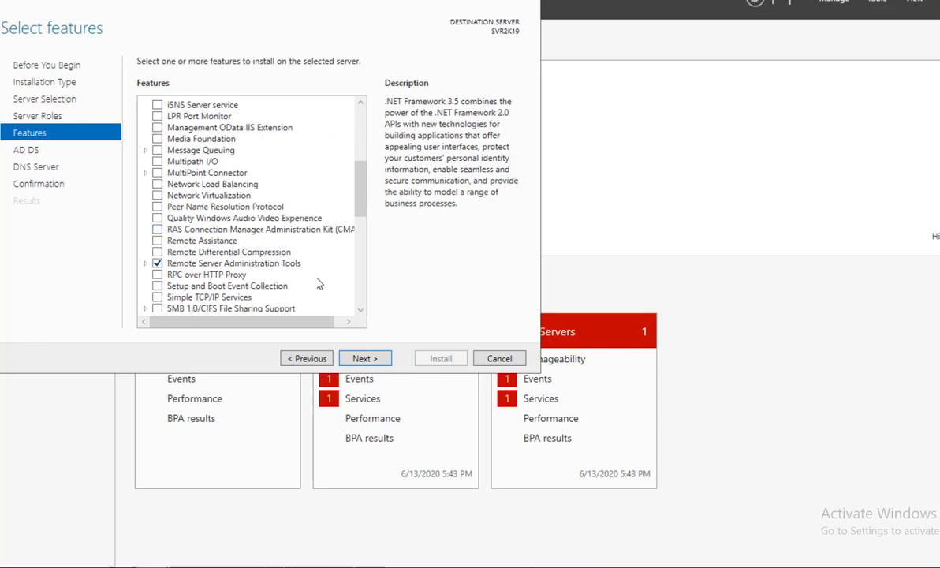
pyautogui.scroll(-3, 309, 284)
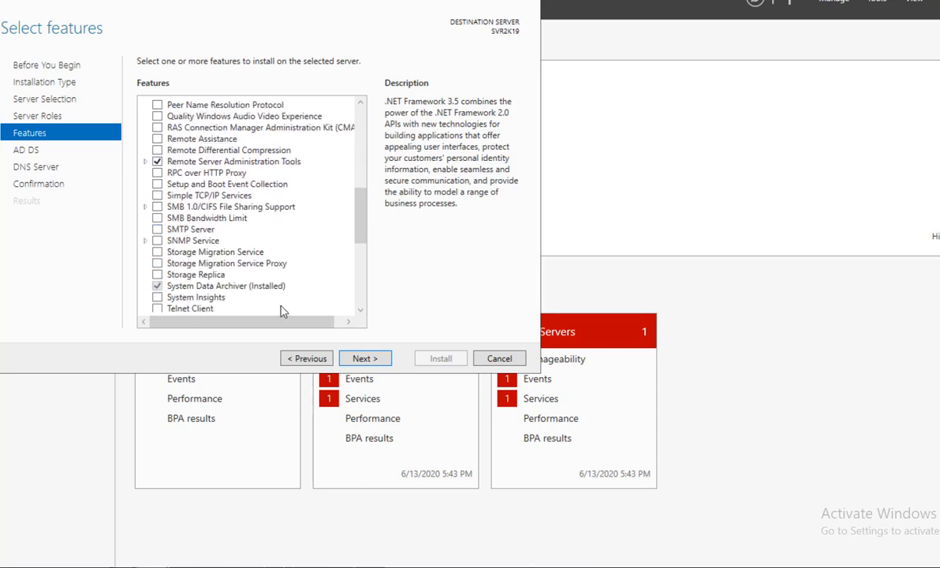
pyautogui.scroll(-2, 265, 290)
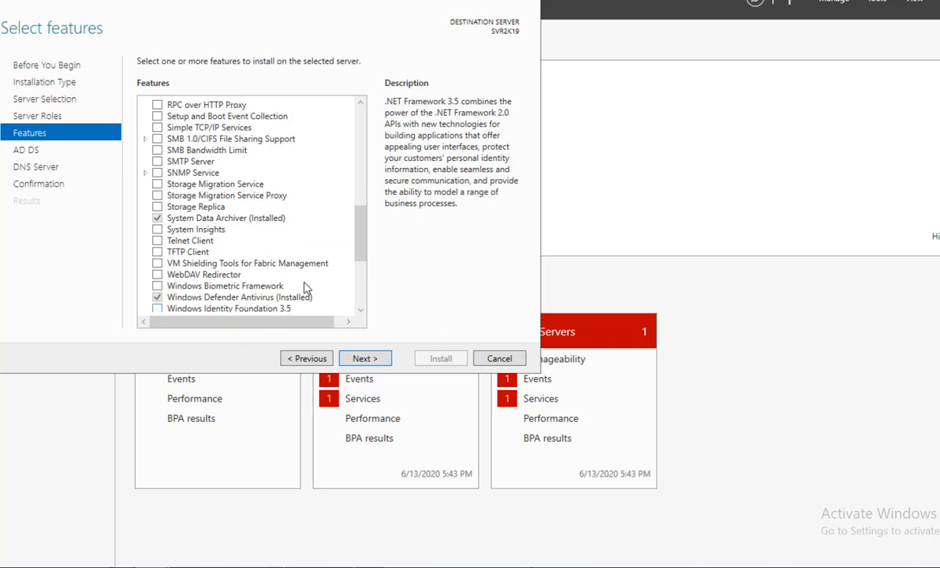
pyautogui.scroll(-4, 286, 266)
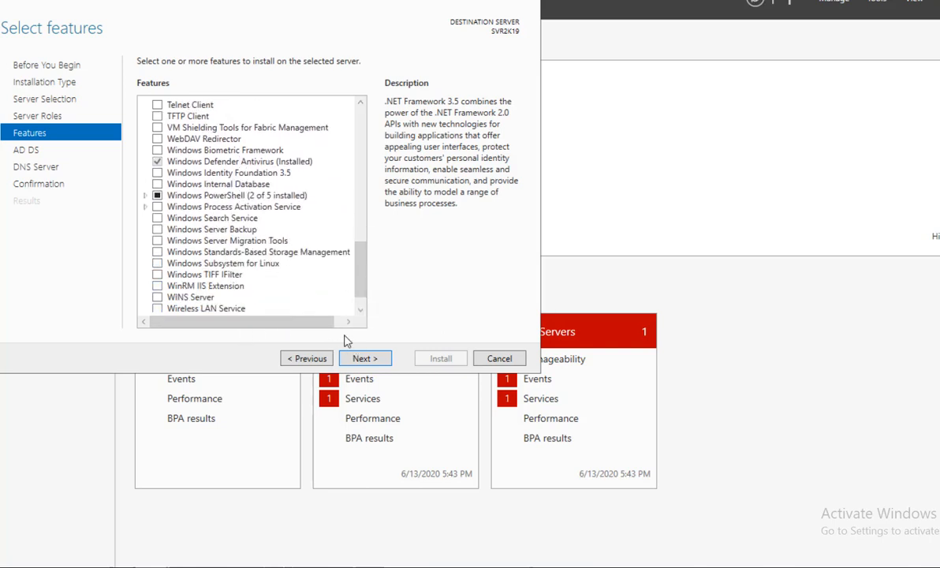
pyautogui.click(368, 358)
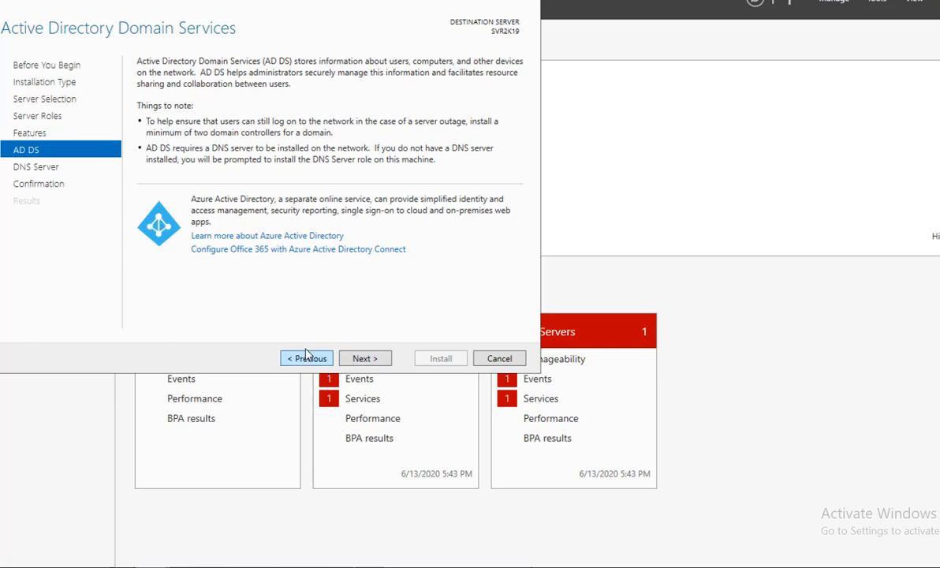
pyautogui.click(366, 358)
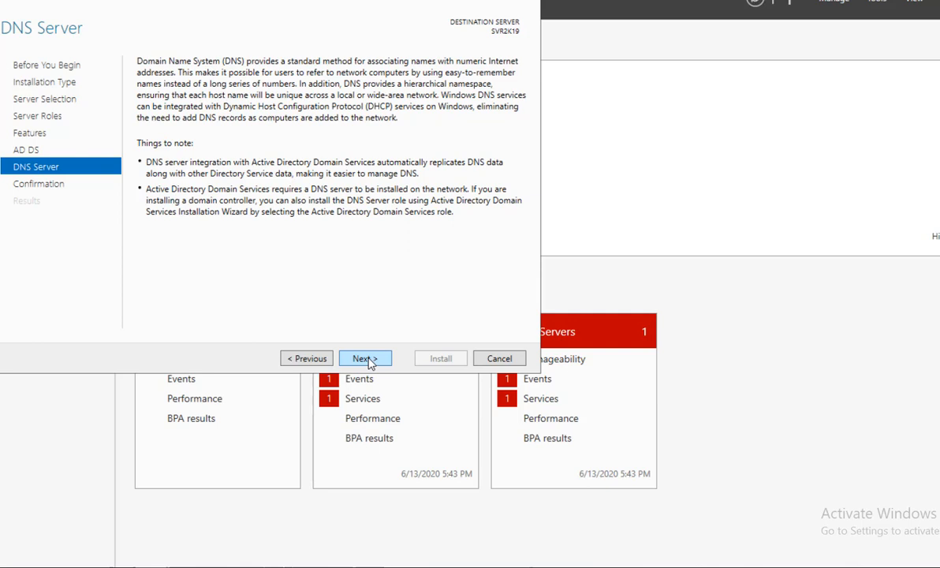
pyautogui.click(366, 358)
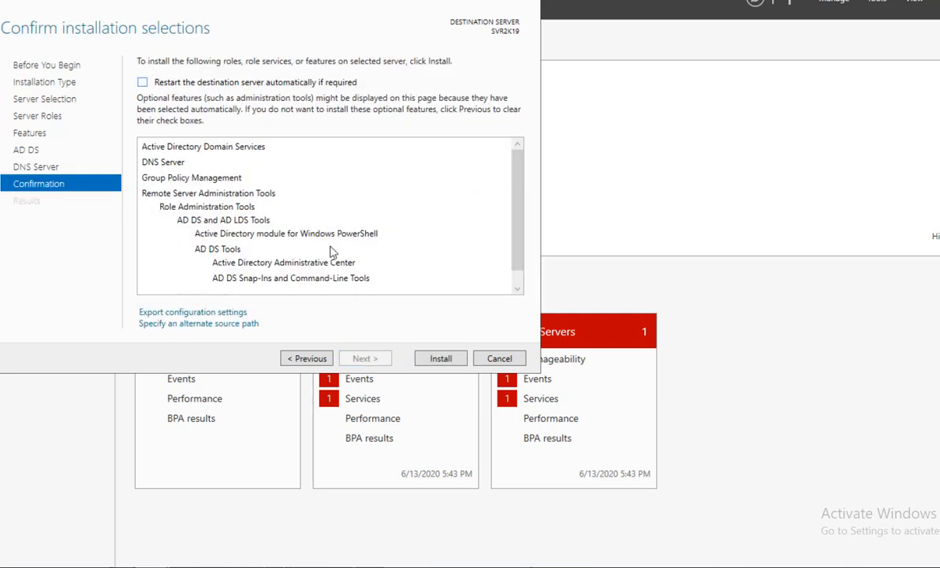
# Allow automatic restarts and install AD DS, DNS Server and their tools on SVR2K19.
pyautogui.click(164, 88)
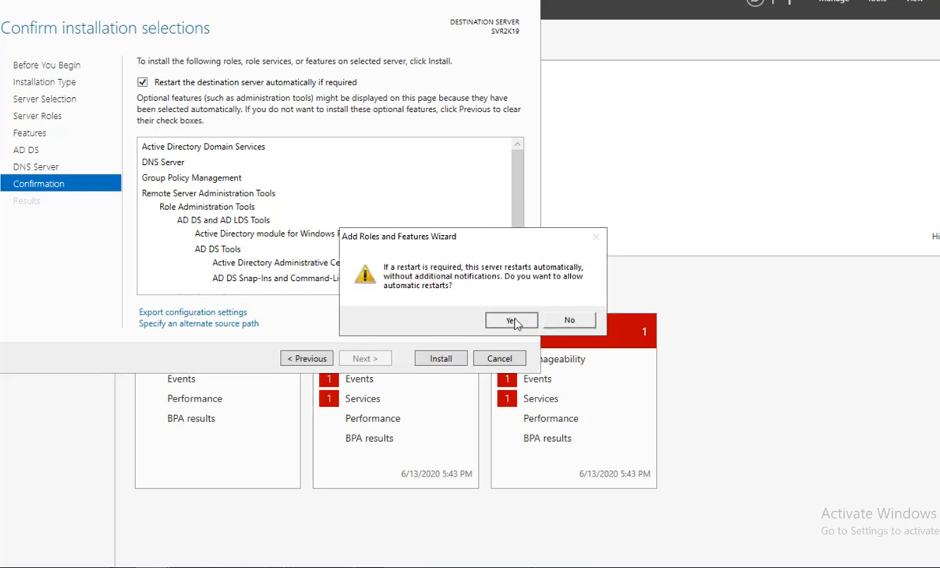
pyautogui.click(513, 321)
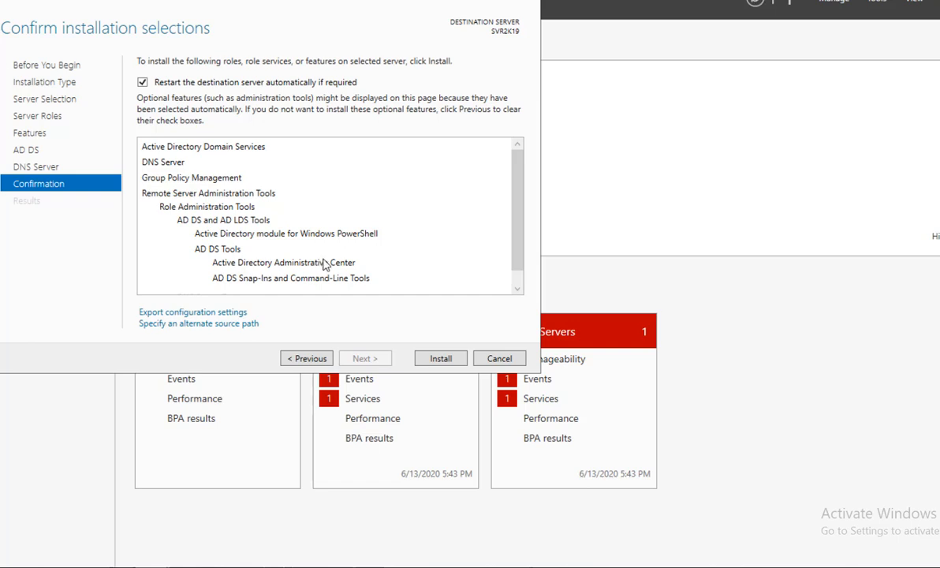
pyautogui.click(441, 358)
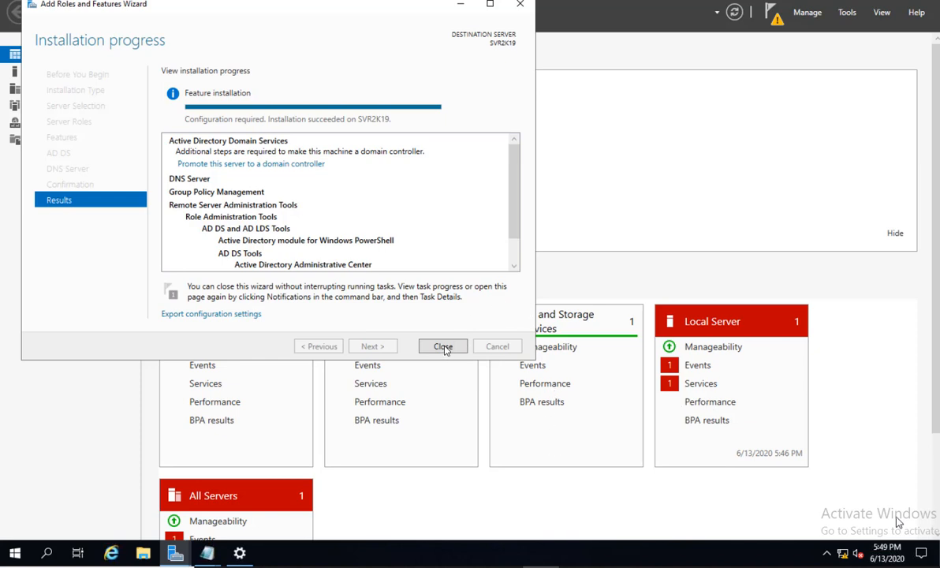
# Close the finished wizard, minimize the Notepad notes, and show Server Manager's pending notifications.
pyautogui.click(444, 345)
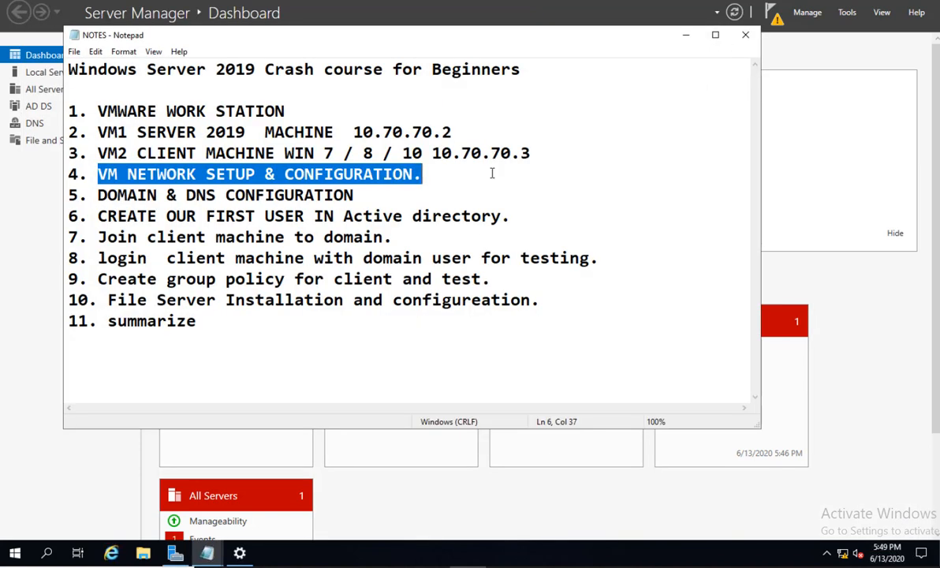
pyautogui.moveTo(107, 193); pyautogui.dragTo(354, 195)
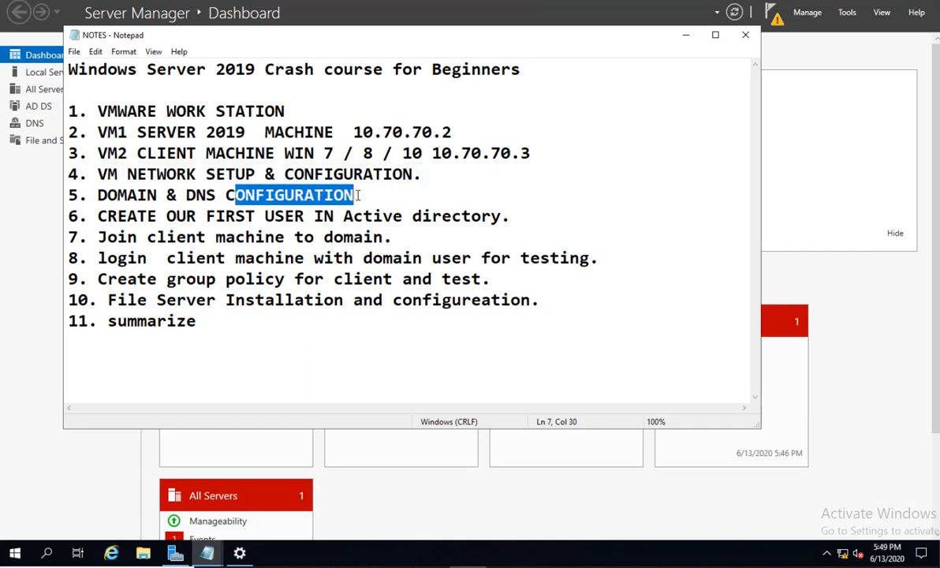
pyautogui.click(686, 39)
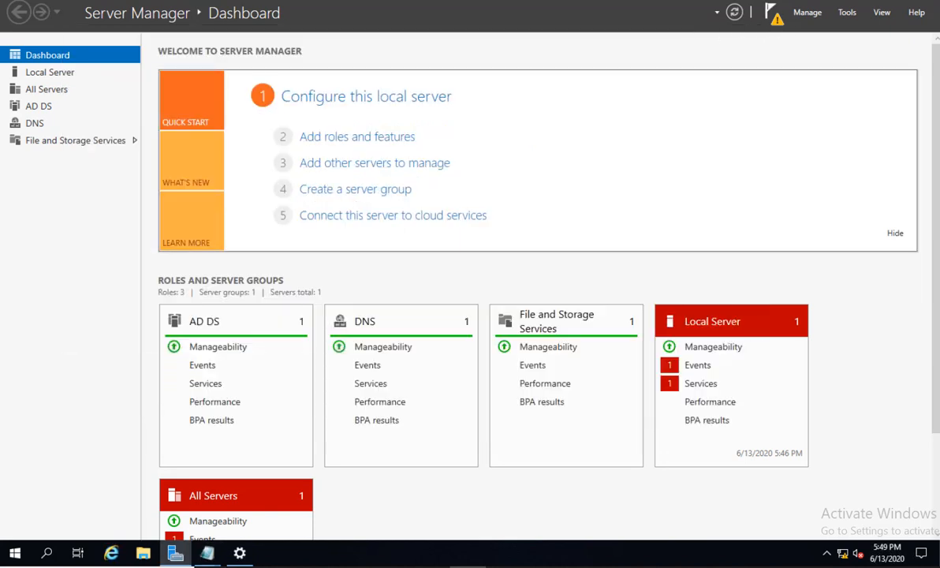
pyautogui.click(771, 14)
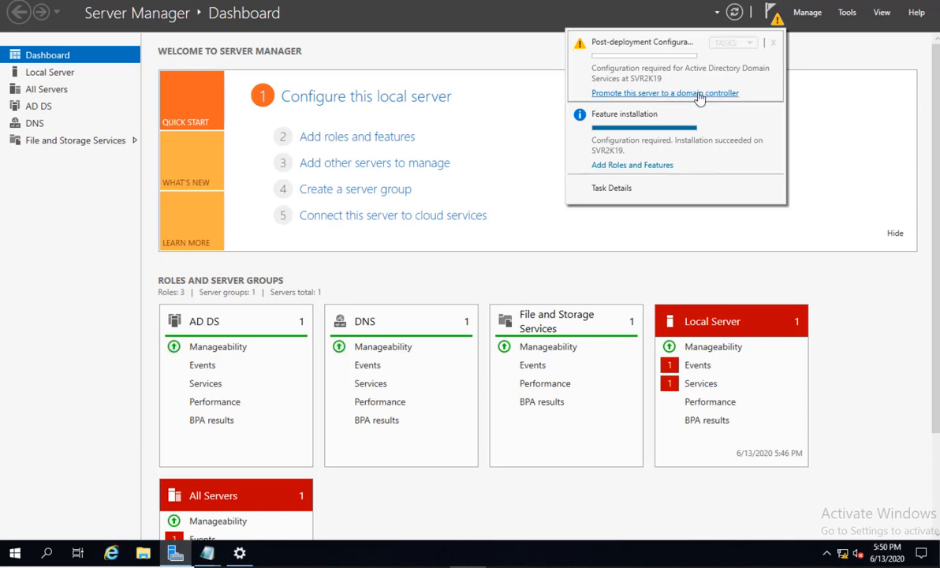
# Start domain controller promotion and choose a new forest with root domain lab.local.
pyautogui.click(645, 93)
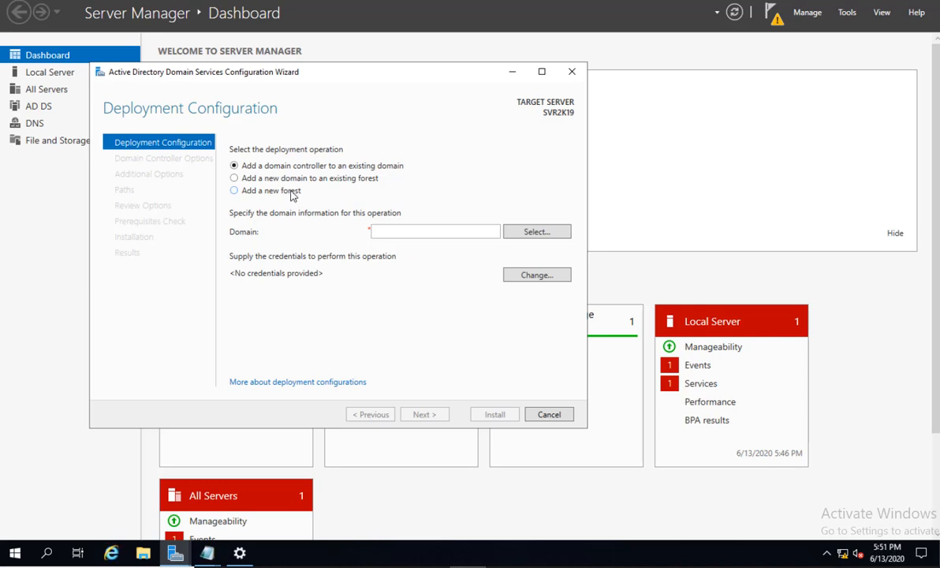
pyautogui.click(292, 193)
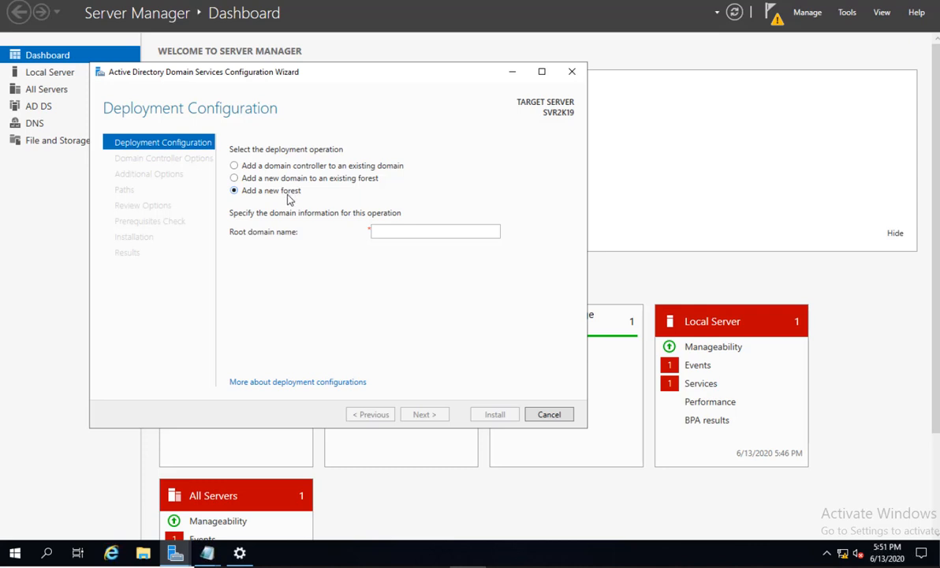
pyautogui.click(401, 234)
pyautogui.write('la')
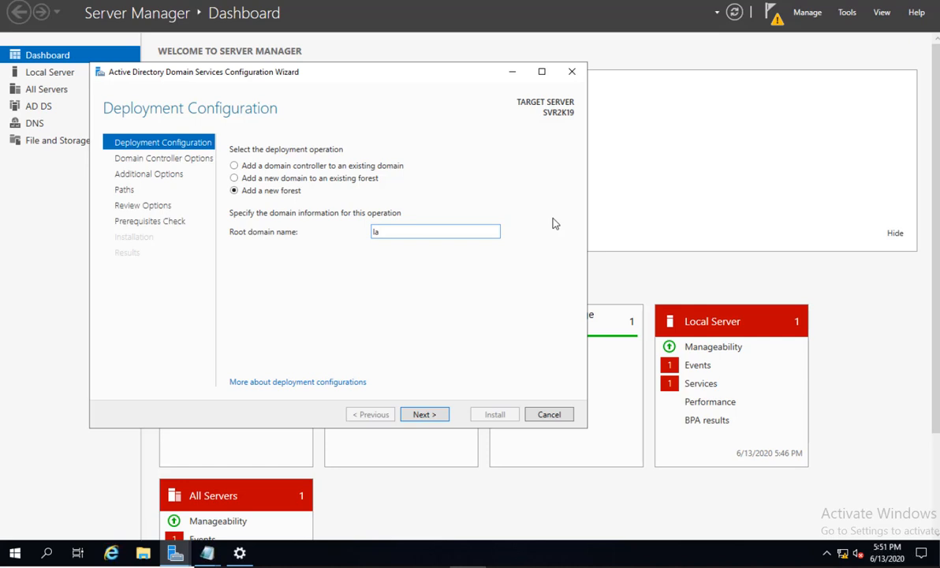
pyautogui.write('b.local')
# Reach Domain Controller Options and leave the forest functional level at Windows Server 2016.
pyautogui.click(430, 416)
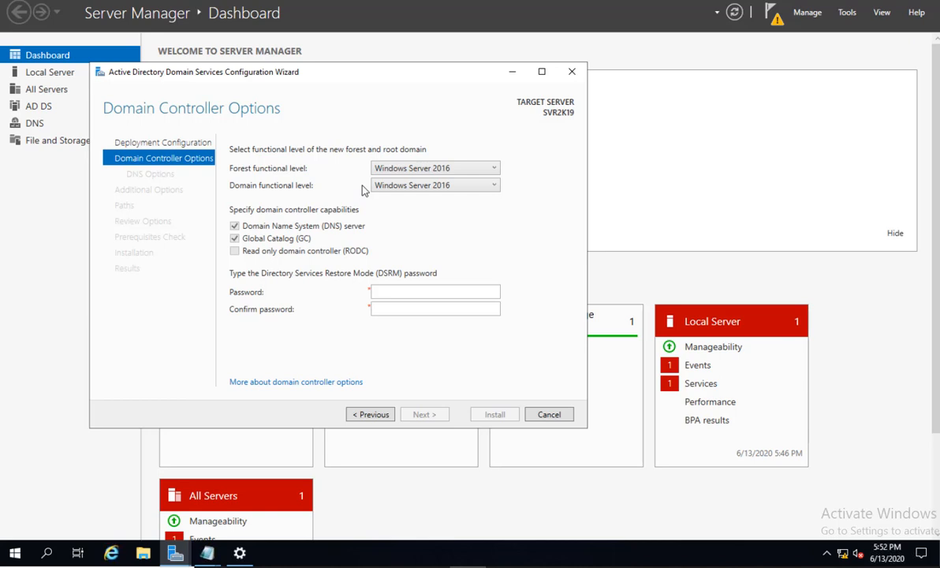
pyautogui.click(438, 168)
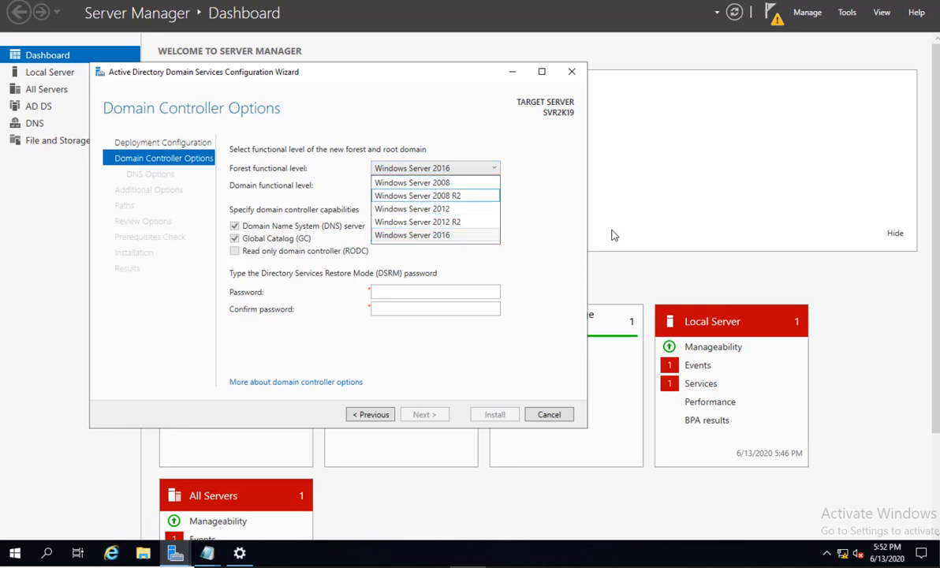
pyautogui.click(535, 221)
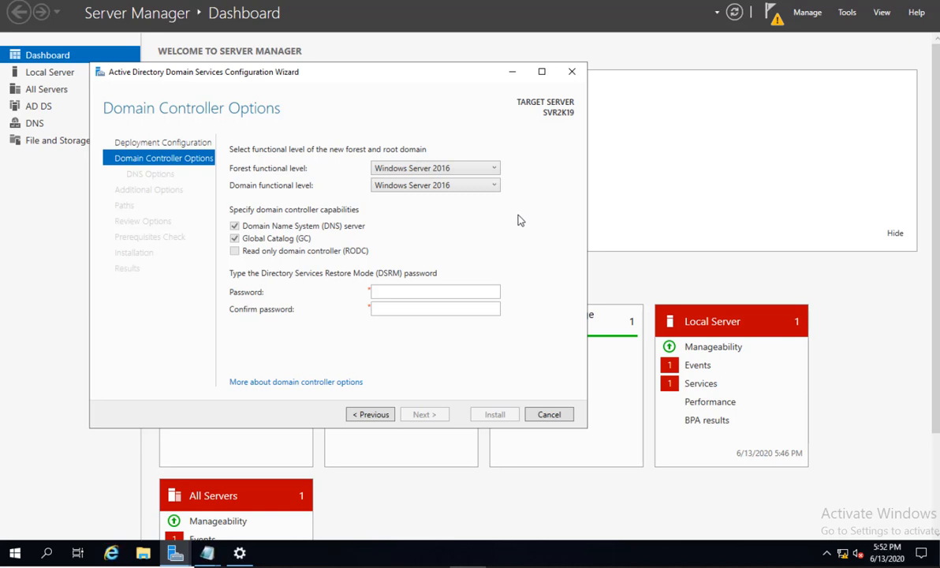
pyautogui.click(487, 168)
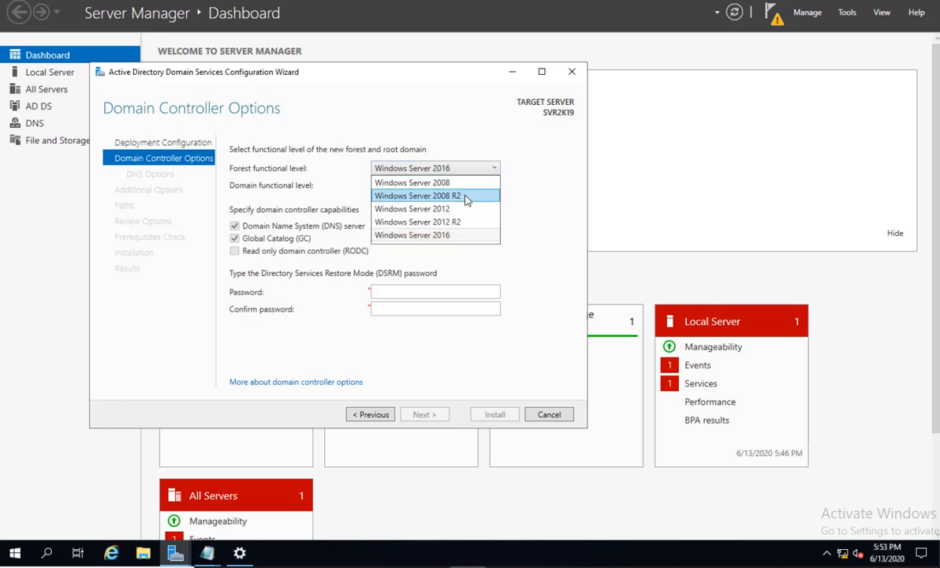
pyautogui.click(542, 189)
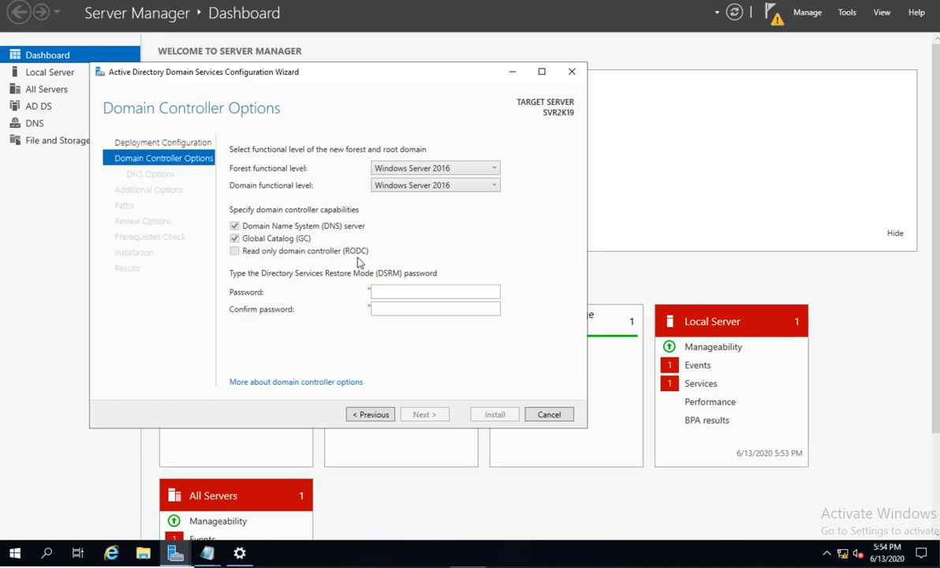
# Enter the DSRM password and move to the Confirm password box.
pyautogui.click(421, 291)
pyautogui.write('******')
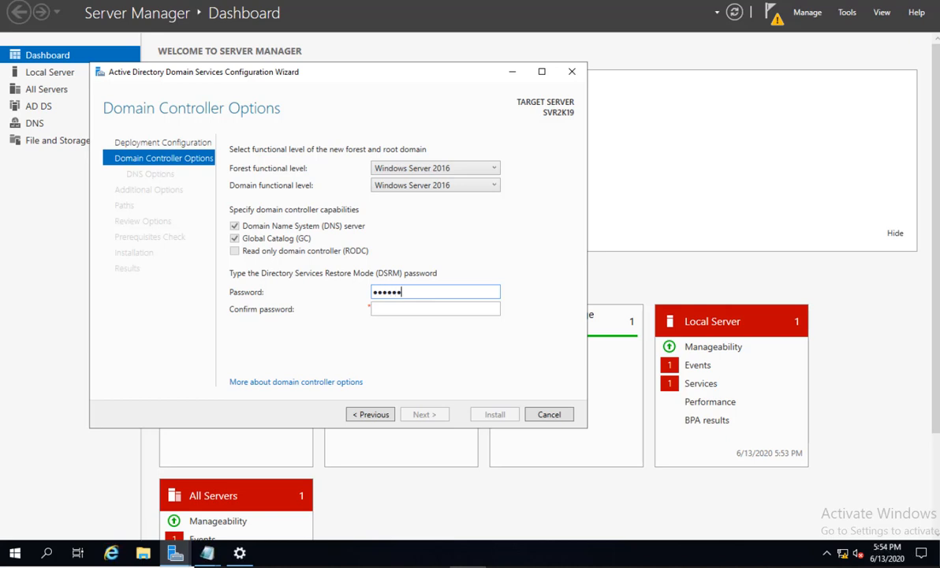
pyautogui.write('**')
pyautogui.press('Tab')
pyautogui.write('********')
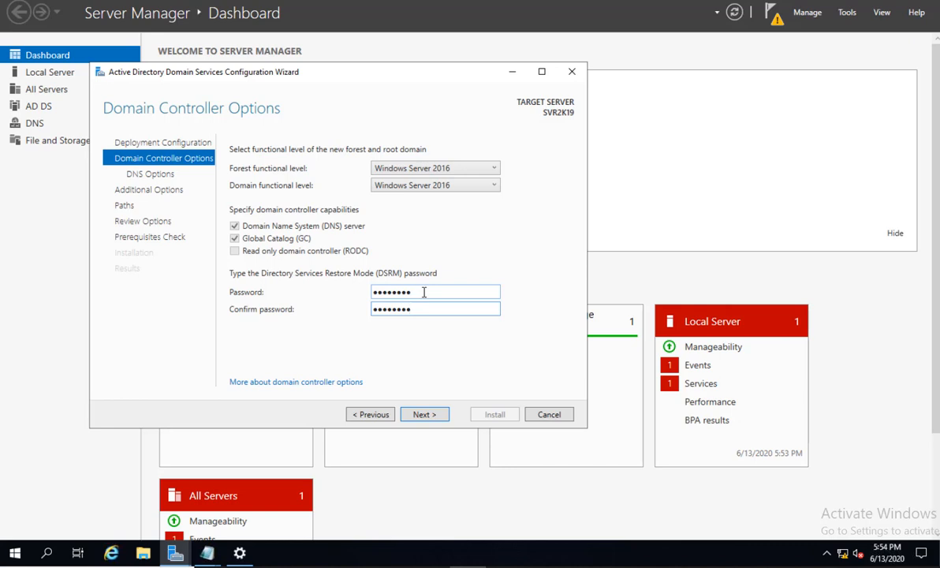
# Skip DNS delegation and advance to Additional Options with NetBIOS name LAB.
pyautogui.click(427, 416)
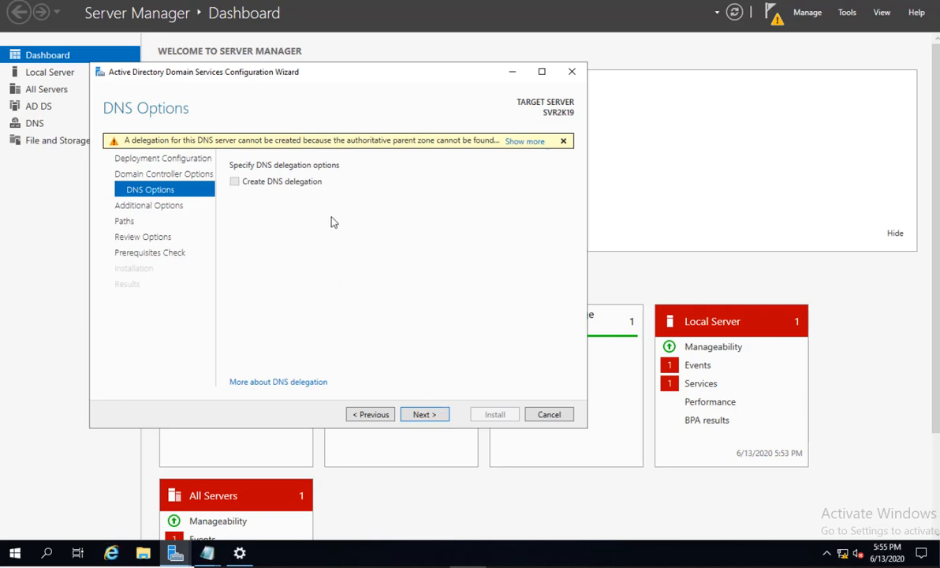
pyautogui.click(424, 414)
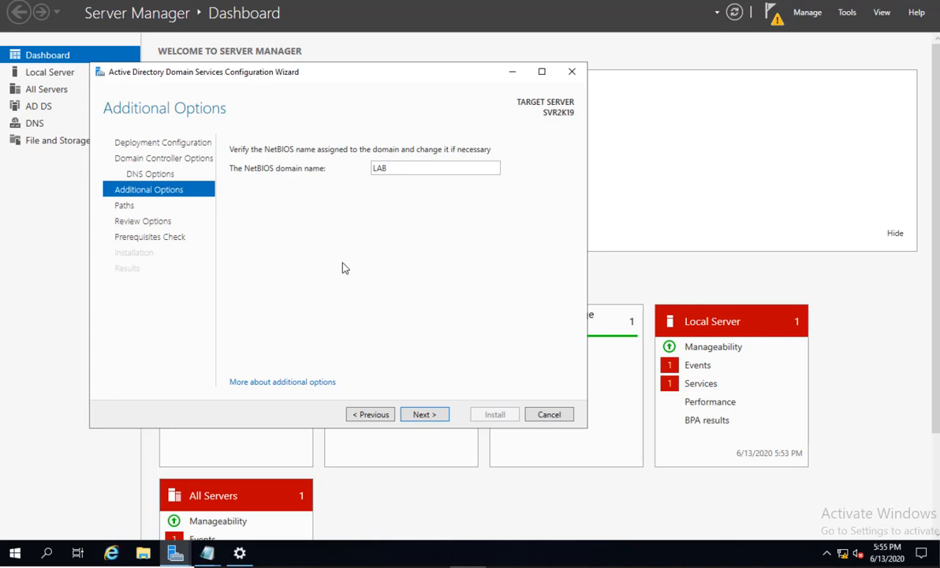
# Keep the NetBIOS name LAB and advance to the Paths page with C:\Windows\NTDS and C:\Windows\SYSVOL.
pyautogui.click(424, 418)
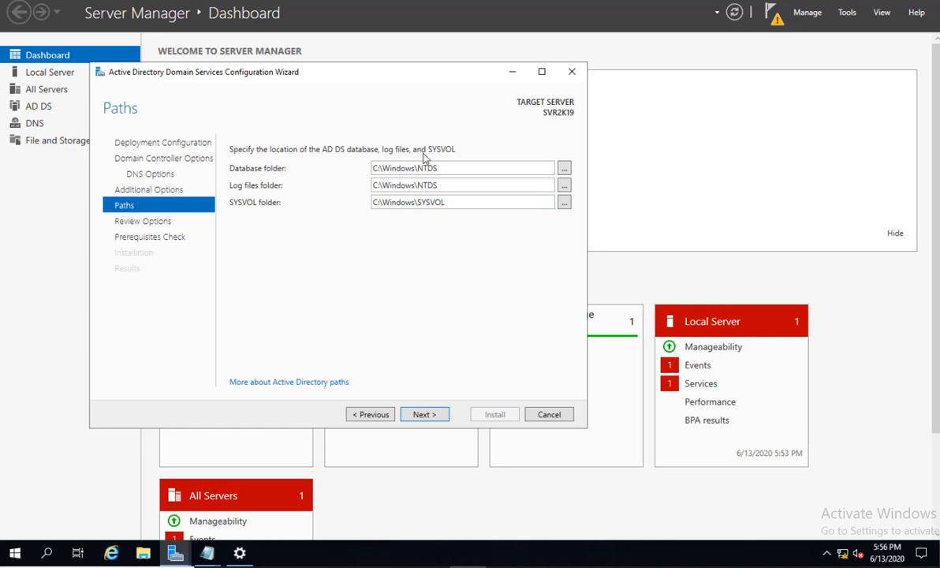
# Keep the default NTDS and SYSVOL folders, read through Review Options, and start the prerequisites check.
pyautogui.click(424, 419)
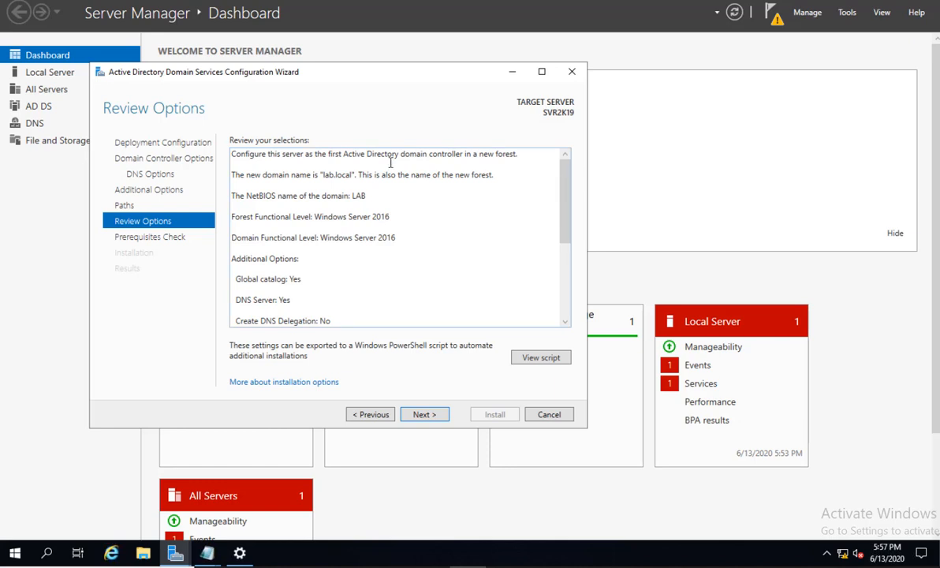
pyautogui.scroll(-2, 461, 216)
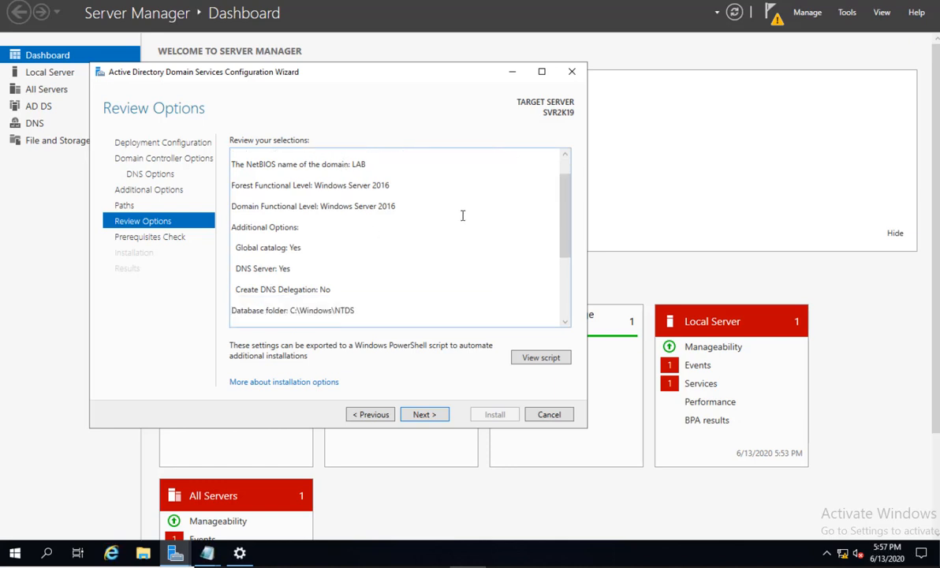
pyautogui.scroll(-2, 460, 228)
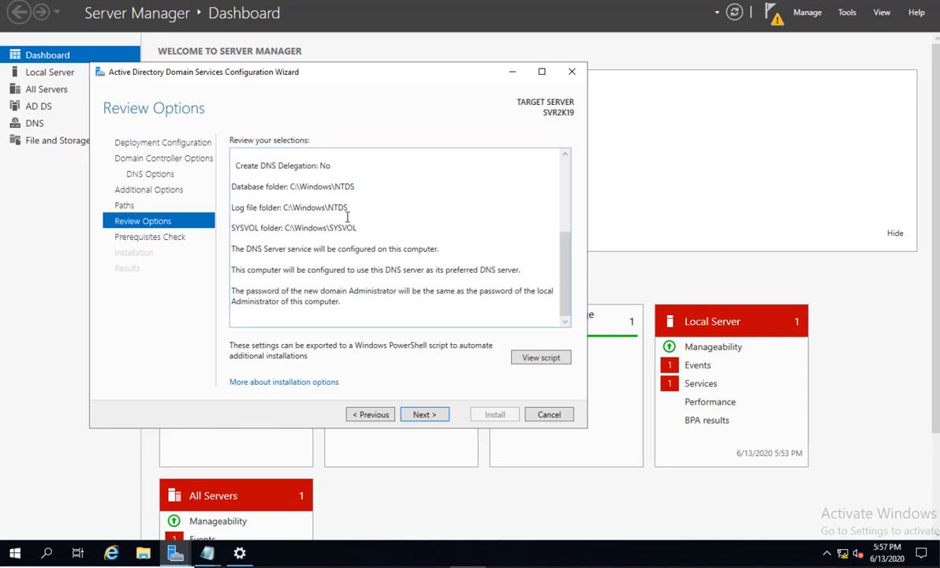
pyautogui.scroll(3, 323, 190)
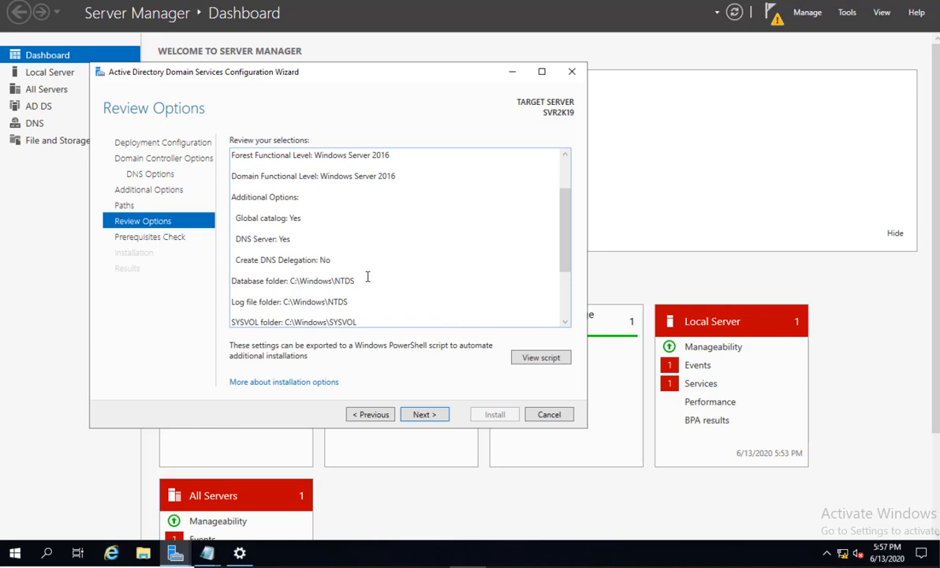
pyautogui.click(423, 414)
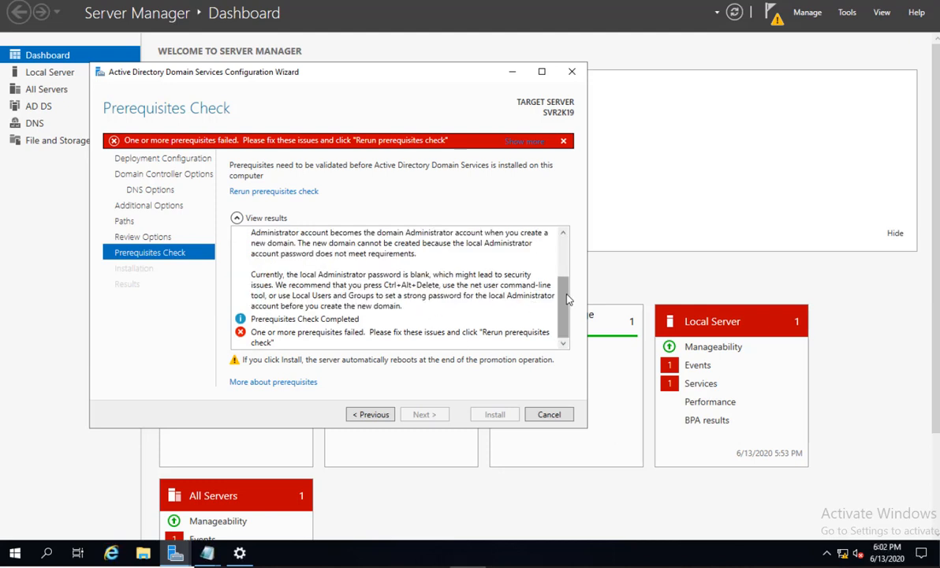
# Read the failed prerequisite results (ports in use, blank Administrator password), then bring Server Manager's Dashboard forward.
pyautogui.scroll(1, 568, 249)
pyautogui.scroll(1, 567, 249)
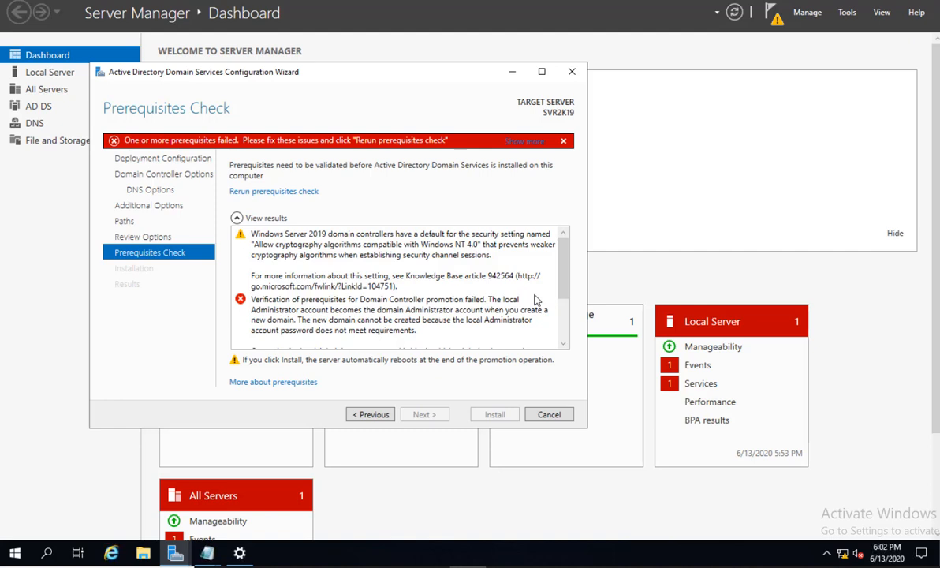
pyautogui.scroll(-5, 552, 319)
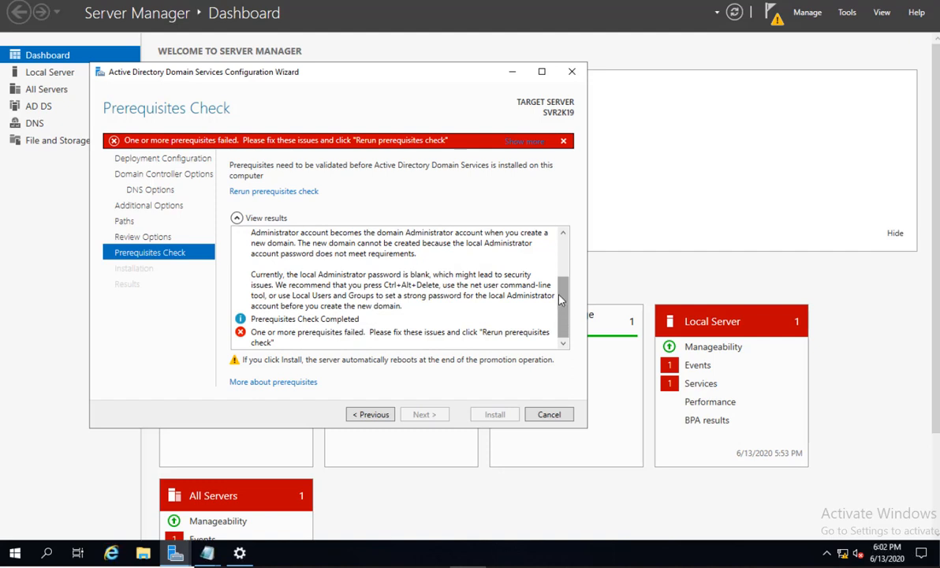
pyautogui.scroll(2, 558, 290)
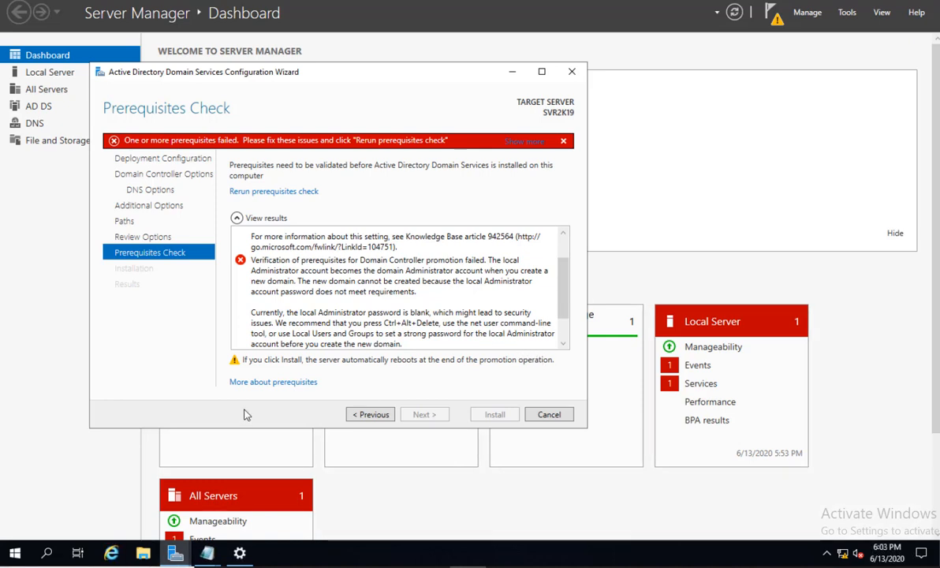
pyautogui.click(540, 566)
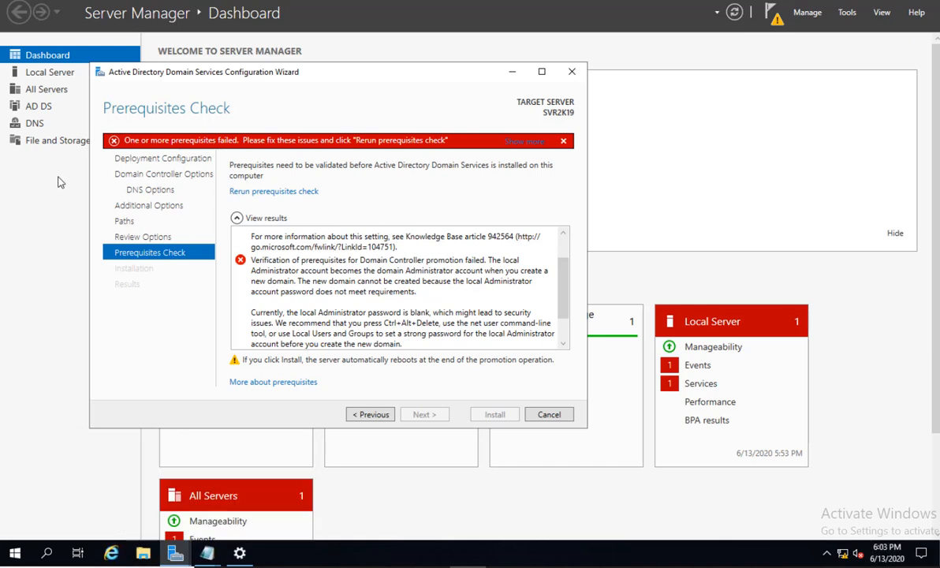
pyautogui.click(661, 130)
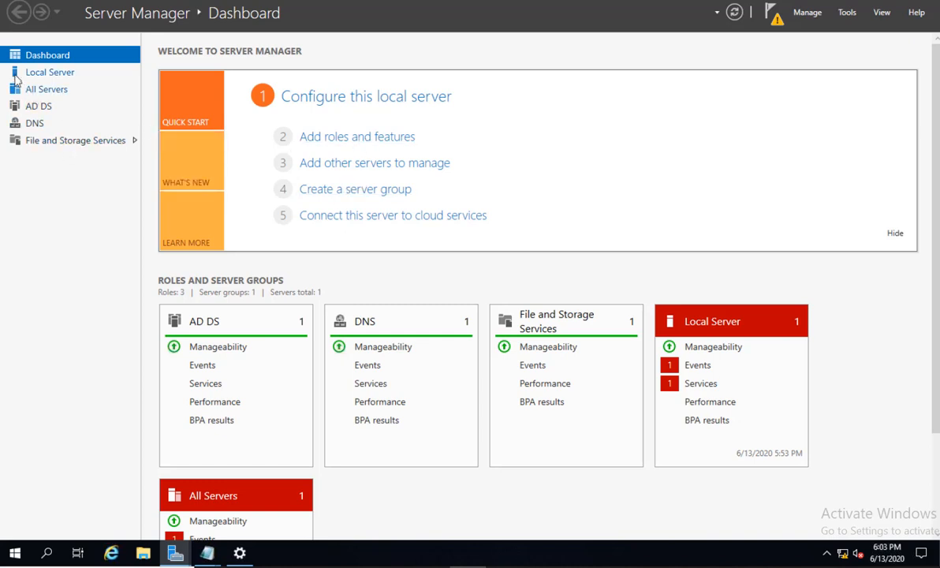
# From Server Manager's Local Server page, launch Computer Management via the Tools menu.
pyautogui.click(53, 76)
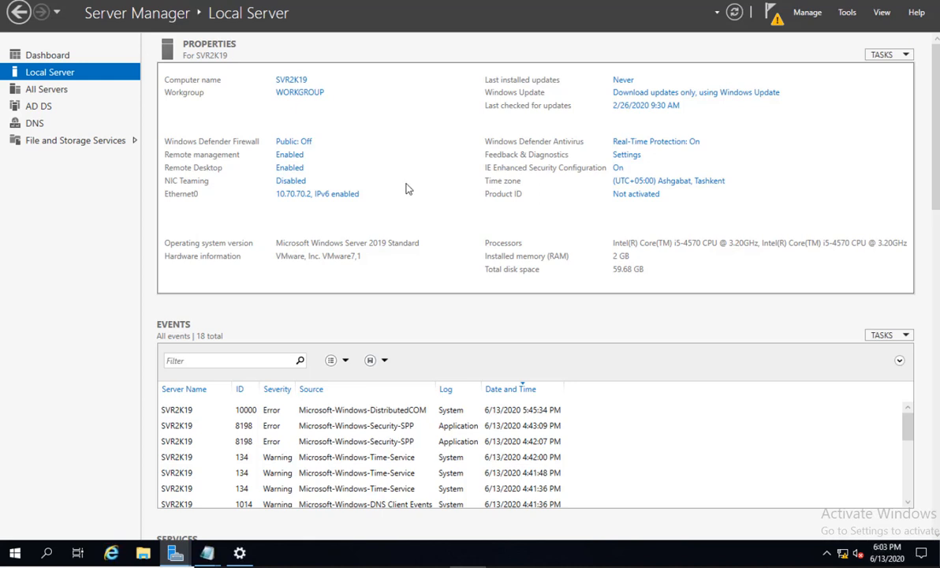
pyautogui.click(847, 11)
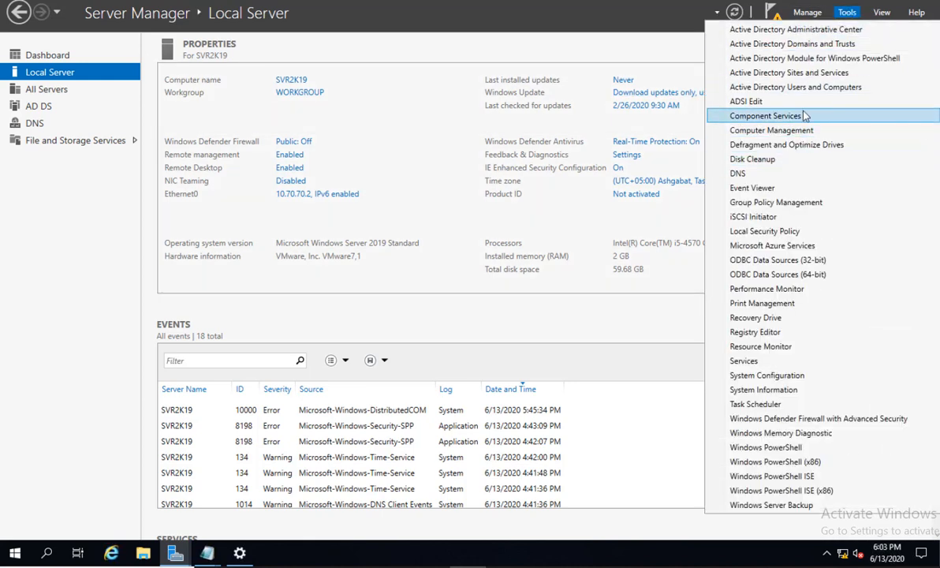
pyautogui.click(804, 136)
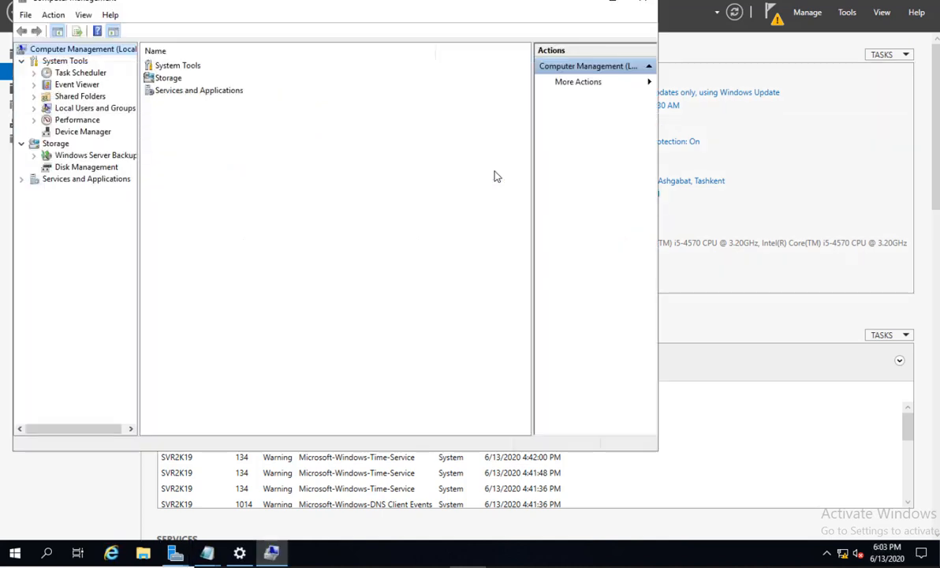
# Go to Local Users and Groups > Users and select the Administrator account.
pyautogui.click(97, 109)
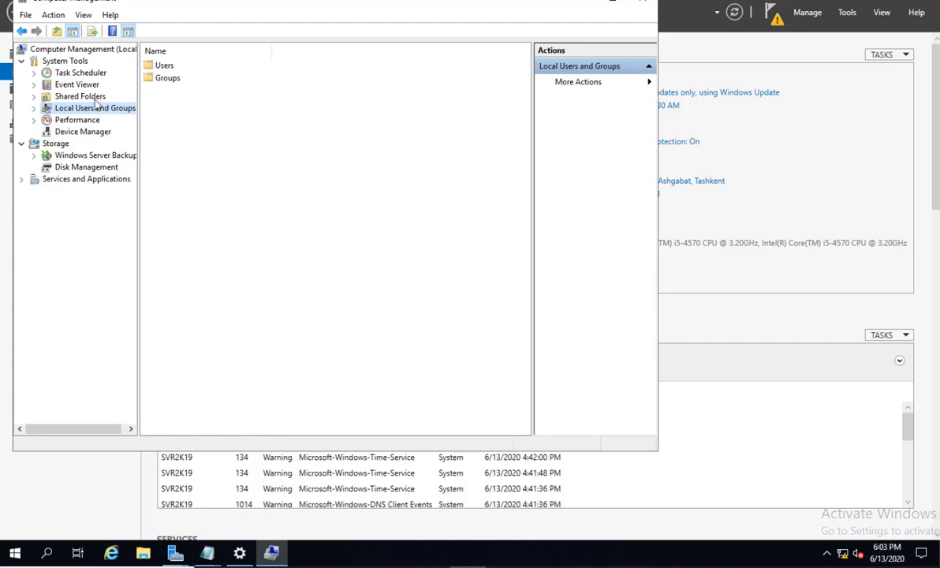
pyautogui.doubleClick(163, 66)
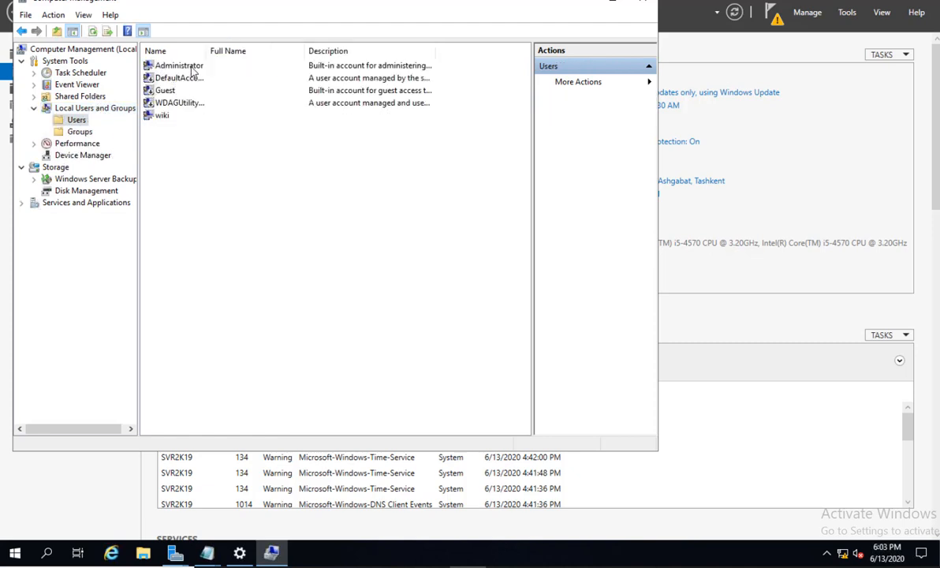
pyautogui.click(178, 65)
pyautogui.moveTo(204, 48); pyautogui.dragTo(268, 50)
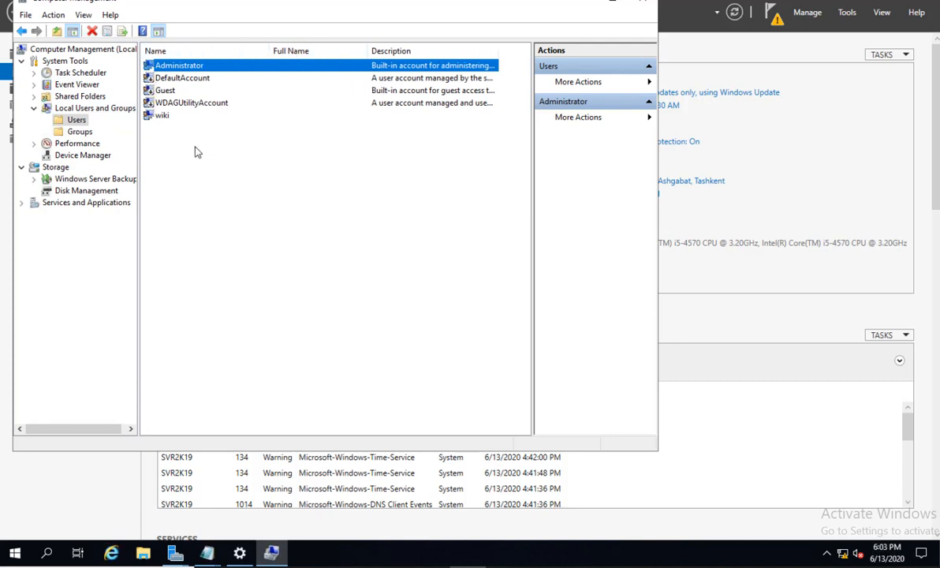
pyautogui.click(187, 120)
pyautogui.click(185, 67)
# Set and confirm a new password for Administrator, then close Computer Management.
pyautogui.rightClick(184, 66)
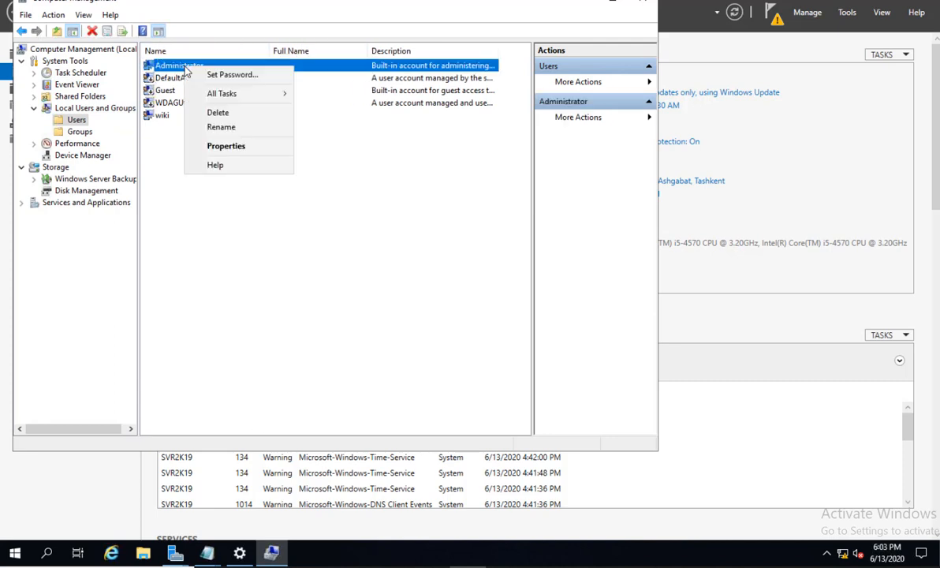
pyautogui.click(217, 79)
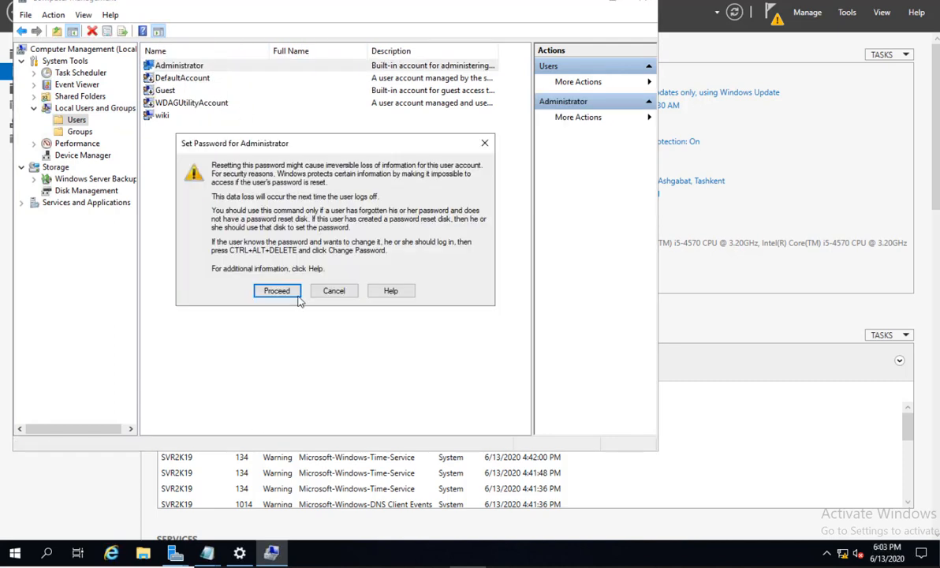
pyautogui.click(276, 288)
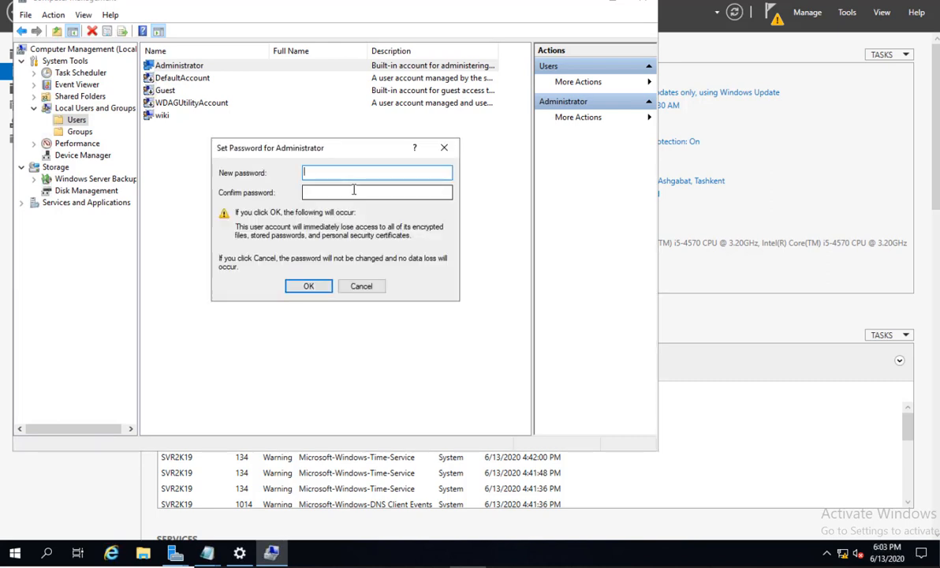
pyautogui.write('••••••••')
pyautogui.press('Tab')
pyautogui.write('•••••••')
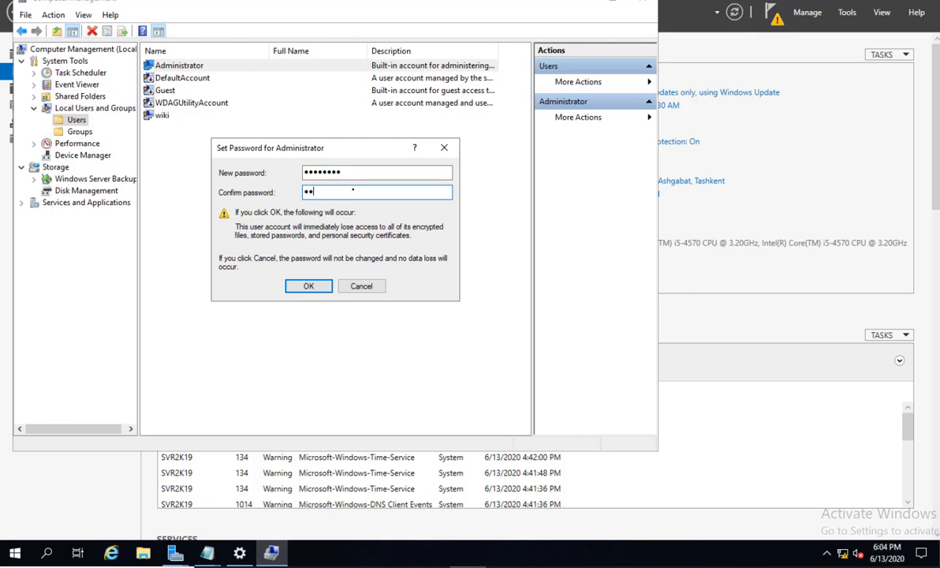
pyautogui.write('•')
pyautogui.click(320, 290)
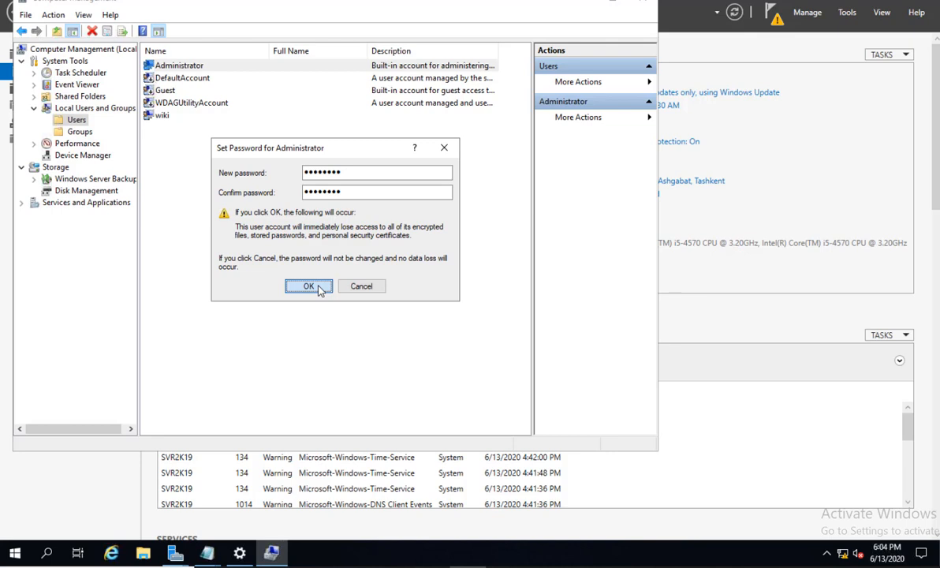
pyautogui.click(320, 290)
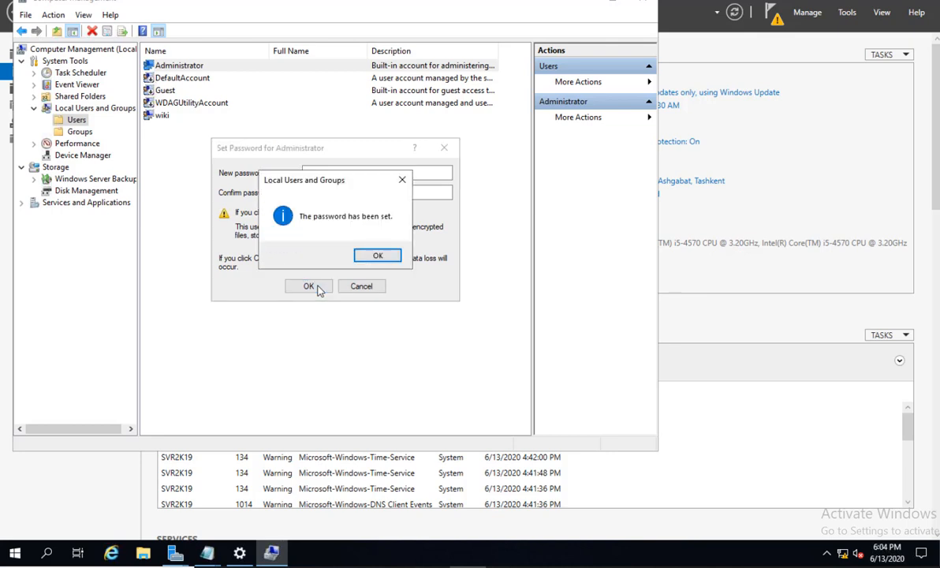
pyautogui.click(368, 253)
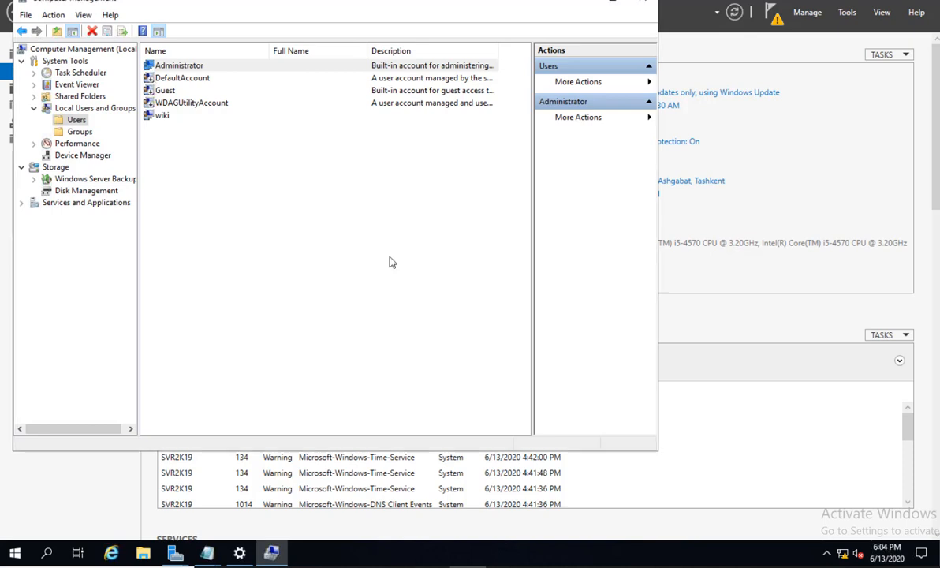
pyautogui.click(647, 3)
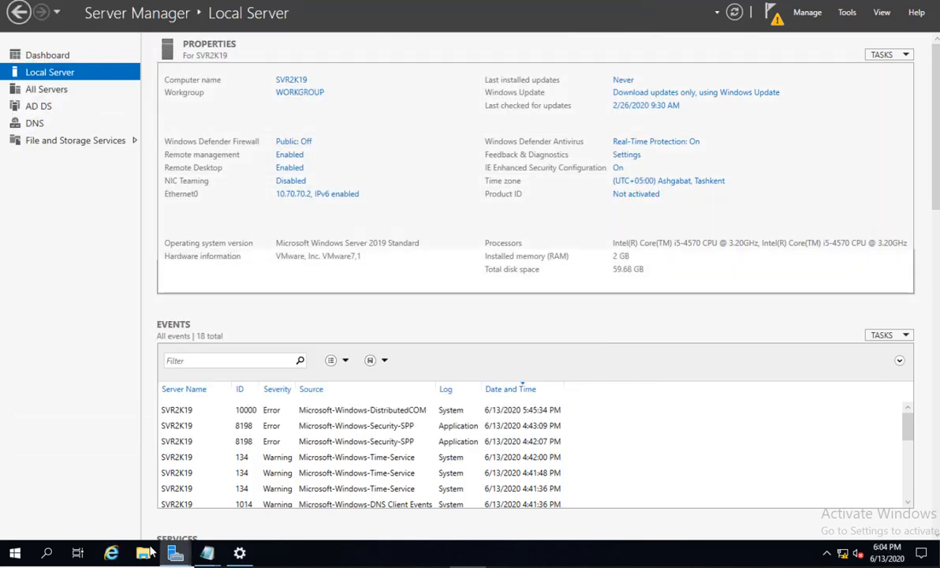
# Return to the AD DS Configuration Wizard and rerun the prerequisites check, now passing with a DNS delegation warning.
pyautogui.moveTo(177, 550)
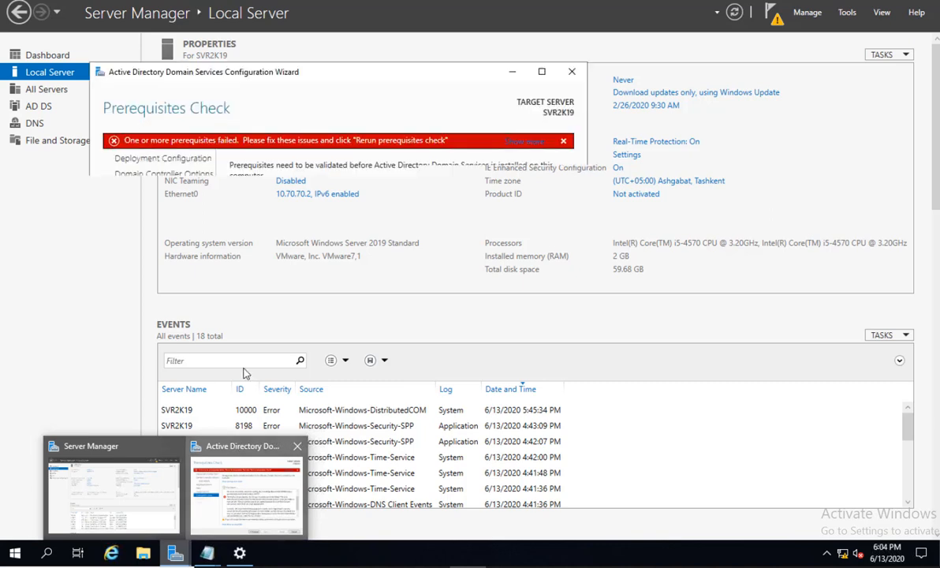
pyautogui.click(236, 496)
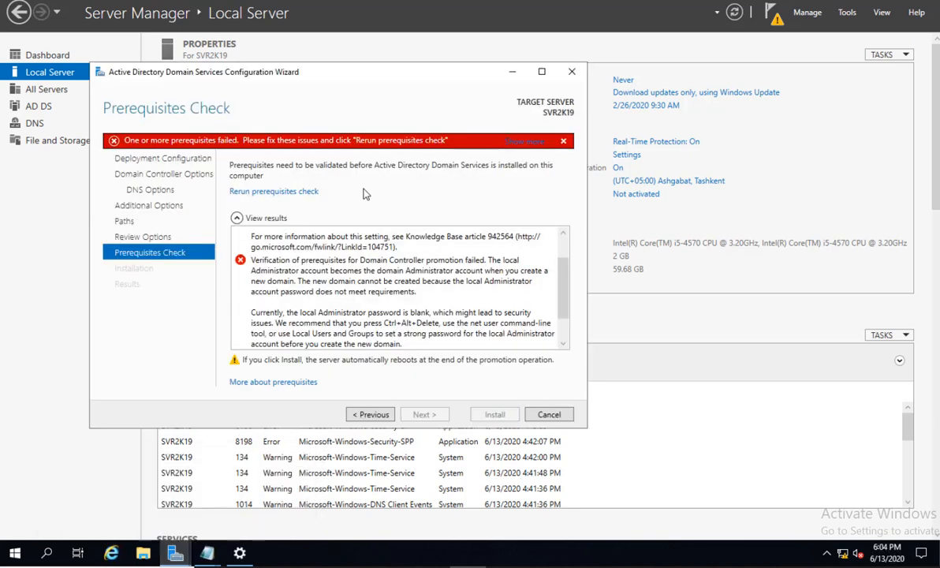
pyautogui.click(269, 192)
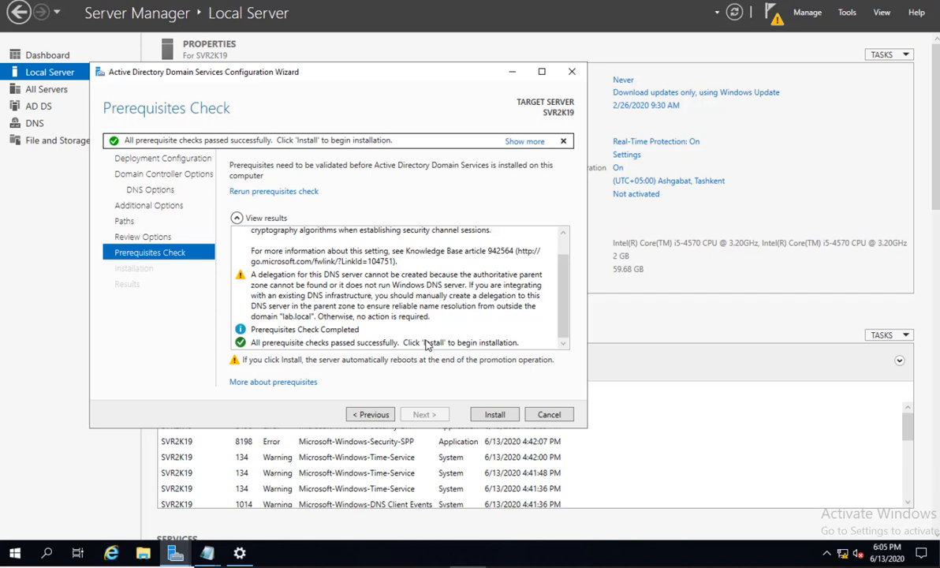
# Install AD DS to promote SVR2K19 to domain controller for lab.local and let it restart.
pyautogui.click(495, 415)
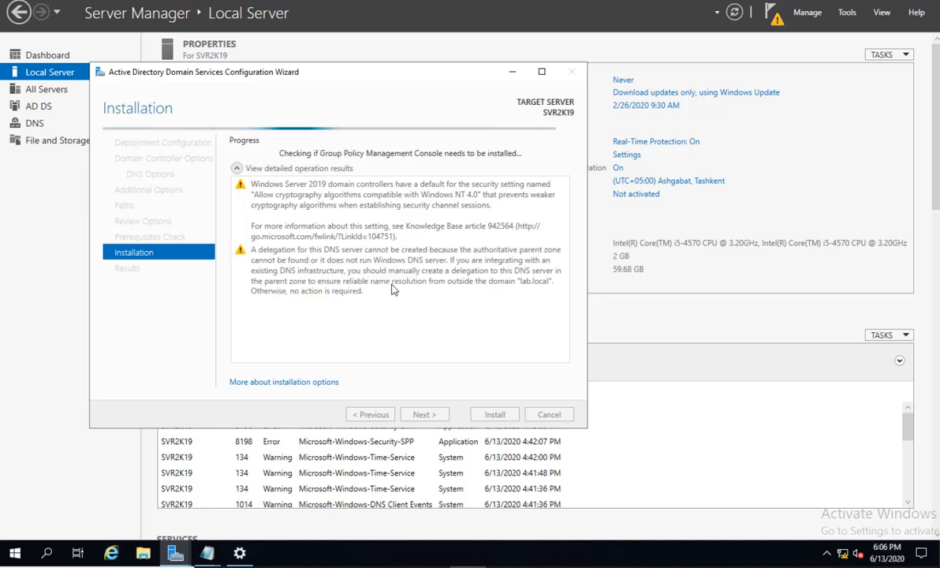
pyautogui.click(489, 565)
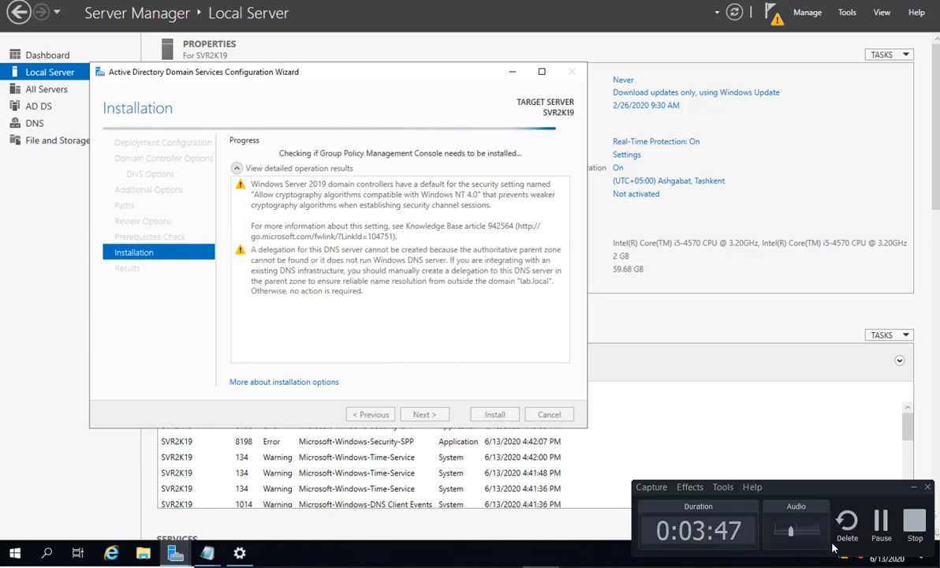
pyautogui.click(881, 522)
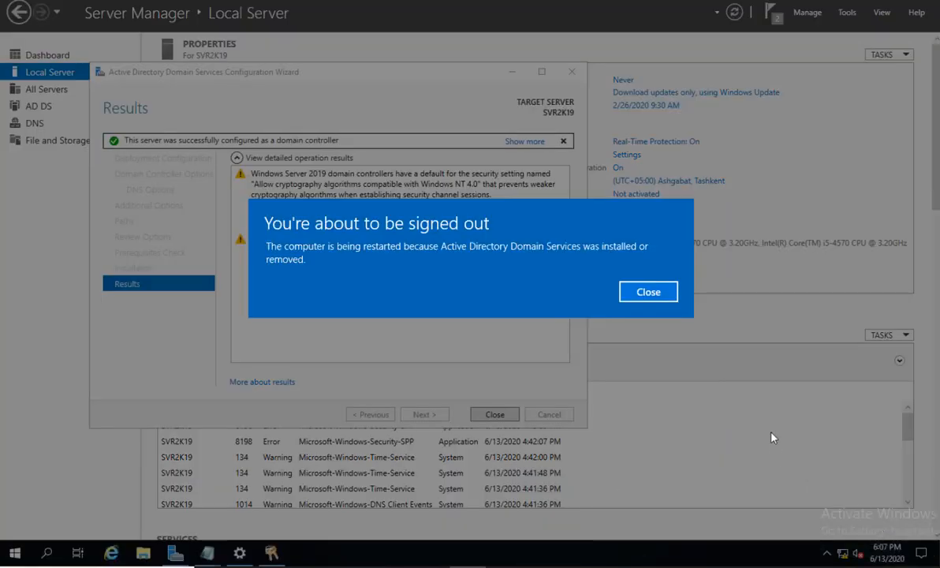
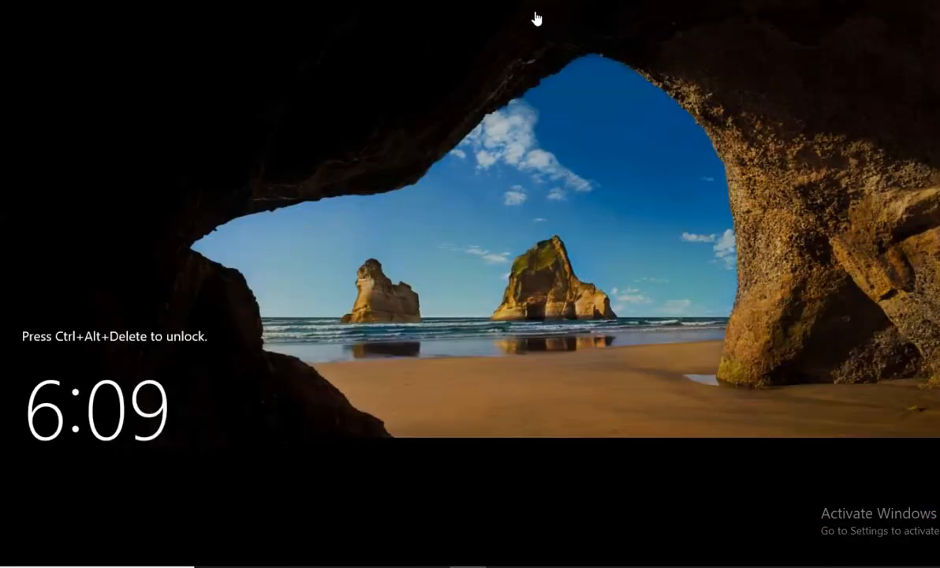
# Sign in to the LAB domain as administrator with the account password via Other user.
pyautogui.hotkey('ctrl', 'alt', 'Delete')
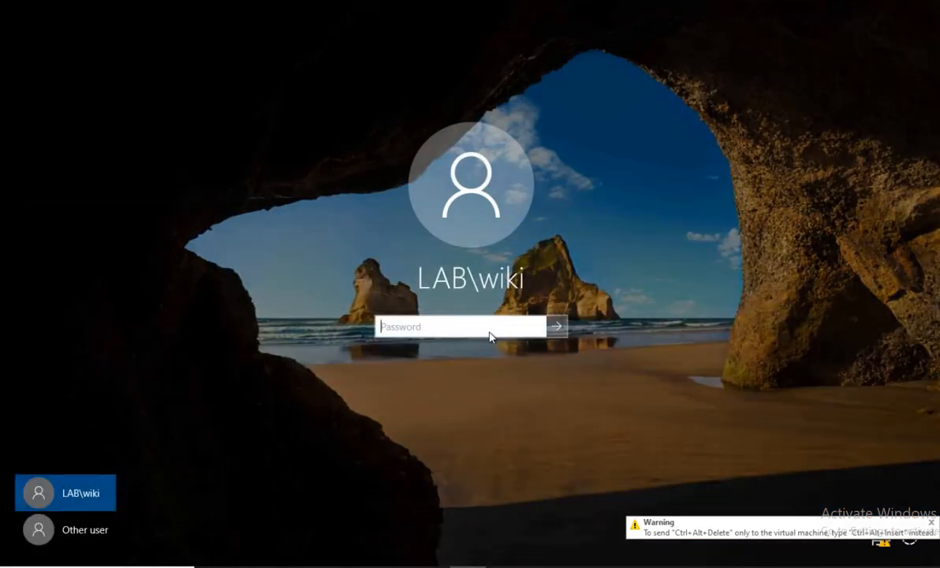
pyautogui.click(83, 530)
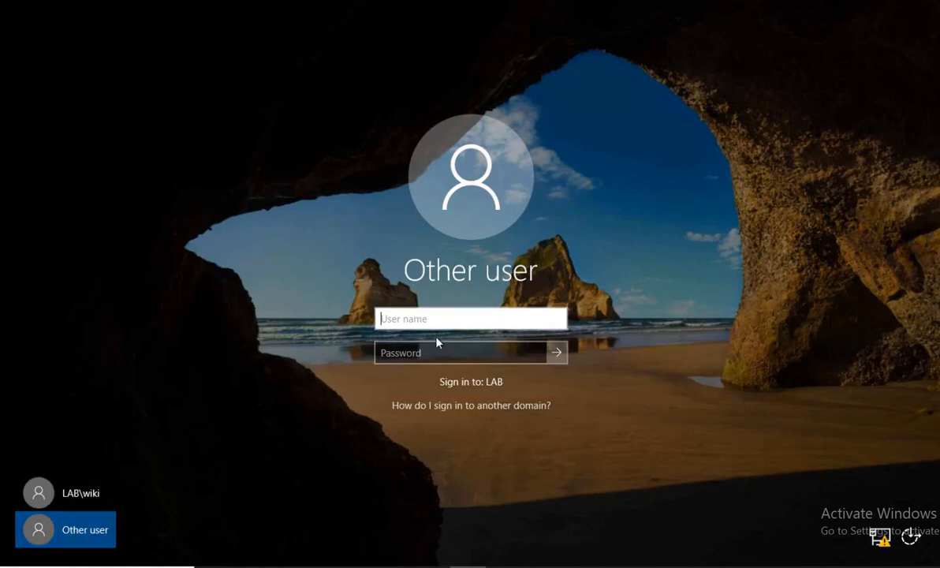
pyautogui.write('administrator')
pyautogui.press('Tab')
pyautogui.write('********')
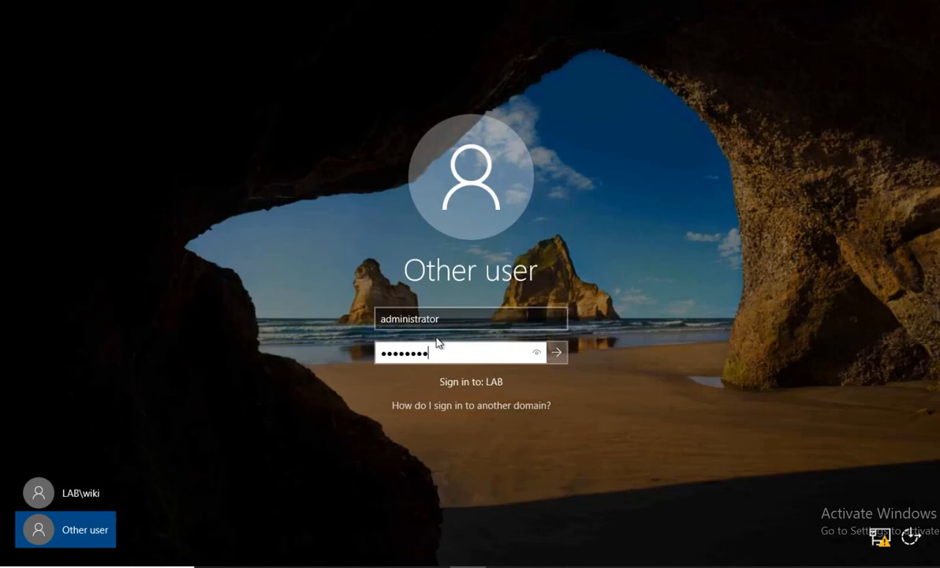
pyautogui.press('Return')
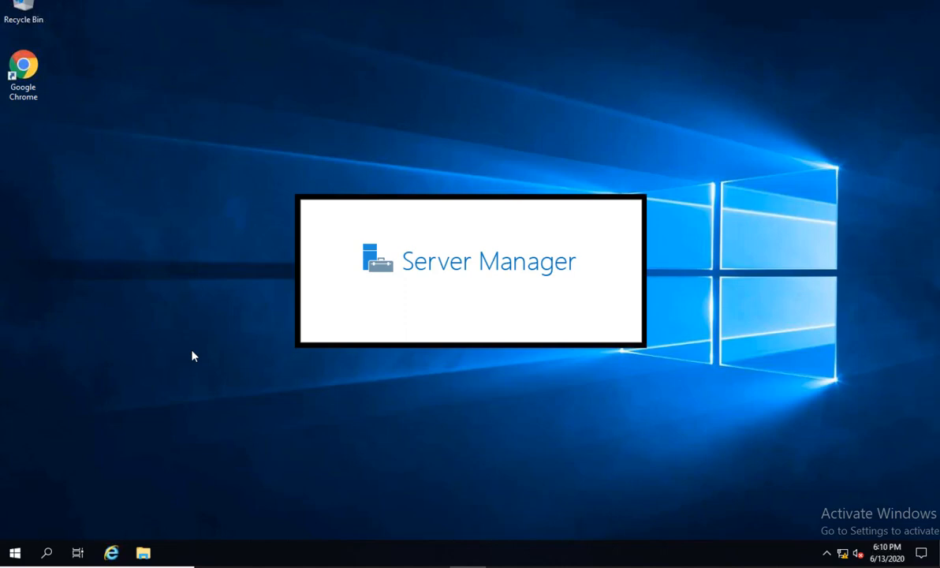
# Browse File Explorer to the user's Desktop folder under C:\Users.
pyautogui.click(142, 553)
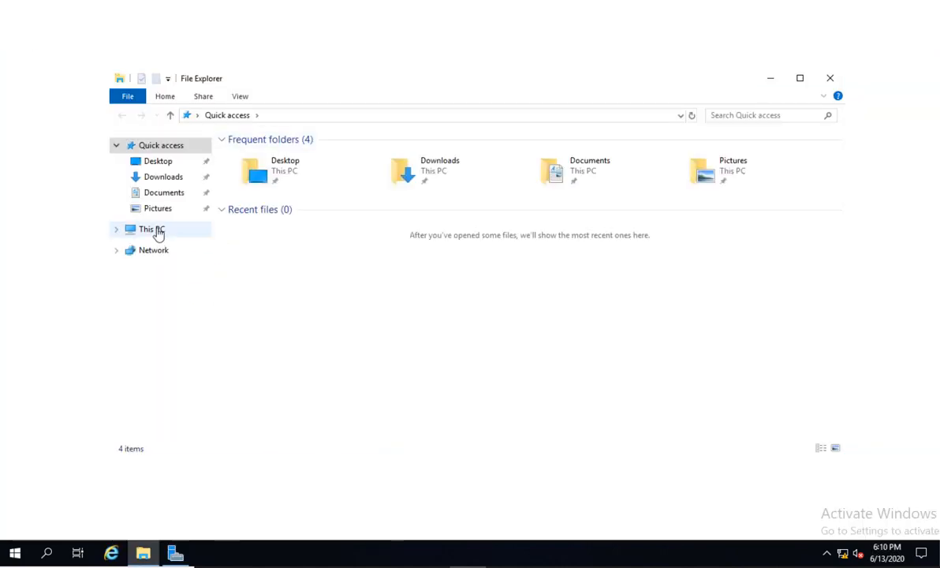
pyautogui.click(155, 230)
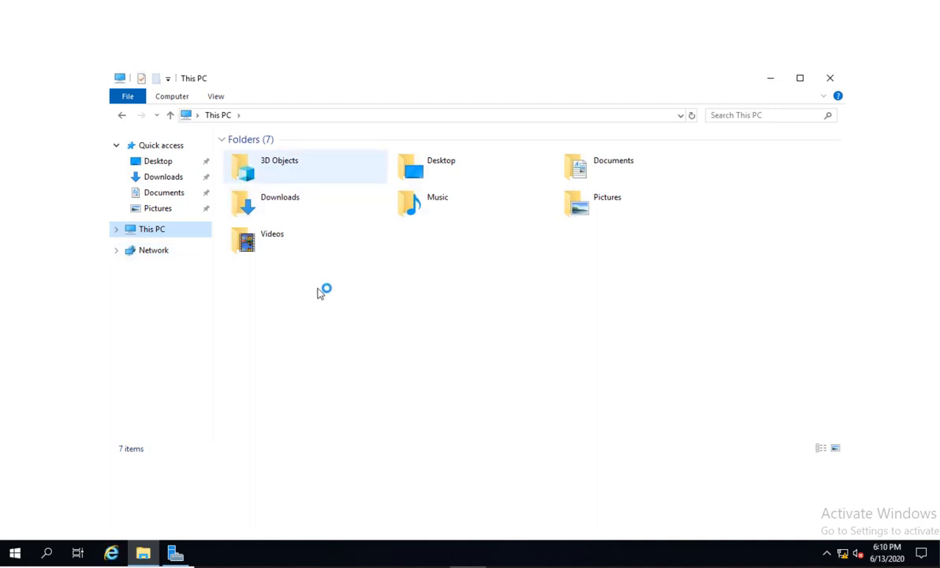
pyautogui.doubleClick(320, 293)
pyautogui.doubleClick(254, 194)
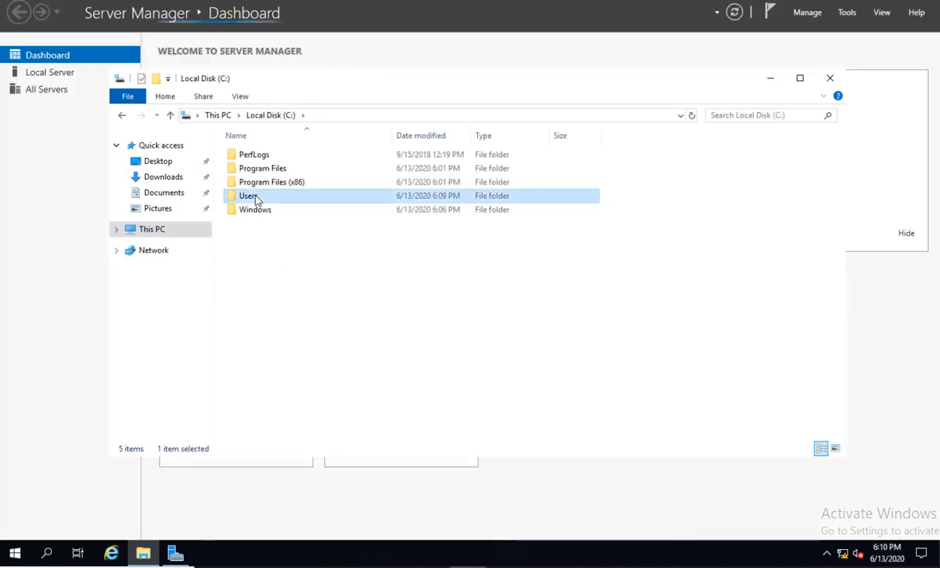
pyautogui.doubleClick(250, 186)
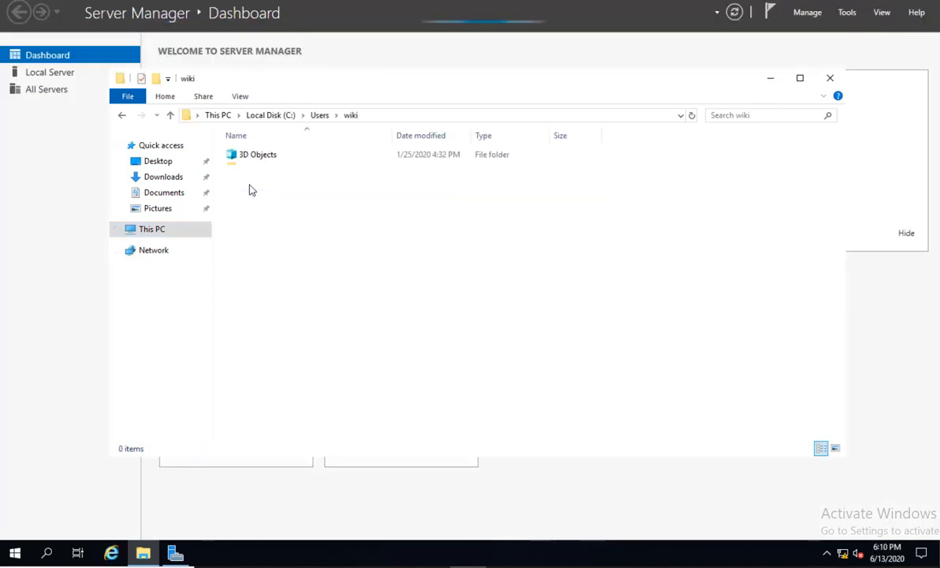
pyautogui.doubleClick(266, 182)
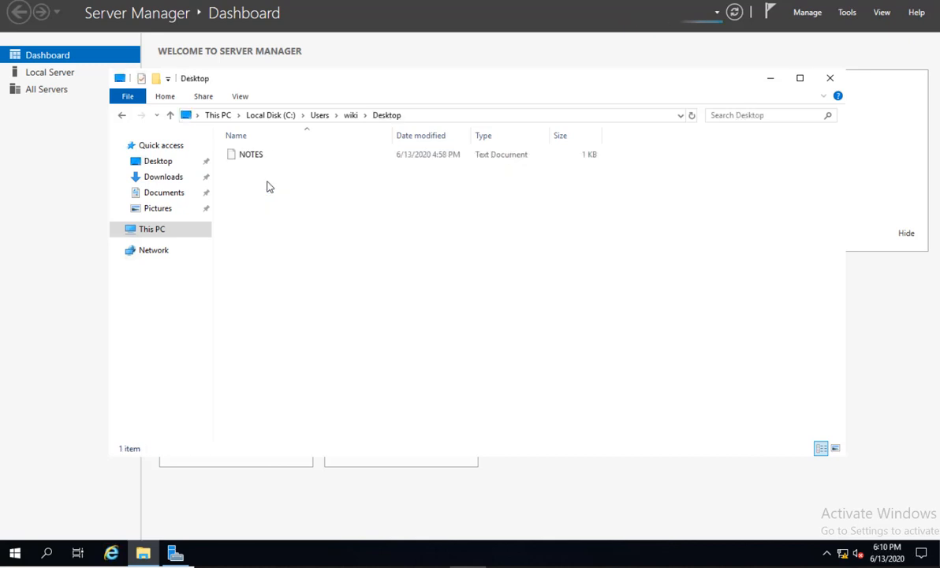
# Copy the NOTES file, close File Explorer and minimize Server Manager.
pyautogui.click(246, 159)
pyautogui.rightClick(244, 157)
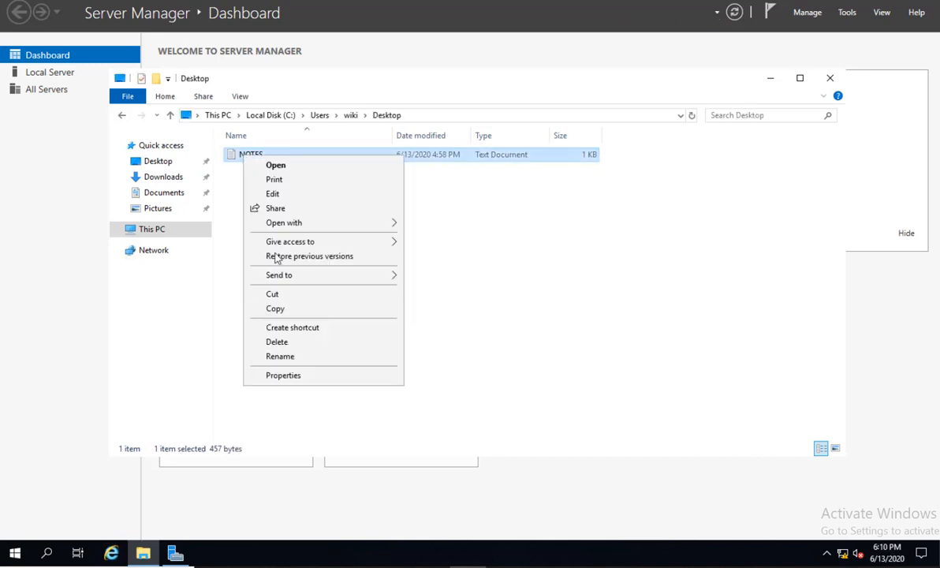
pyautogui.click(285, 310)
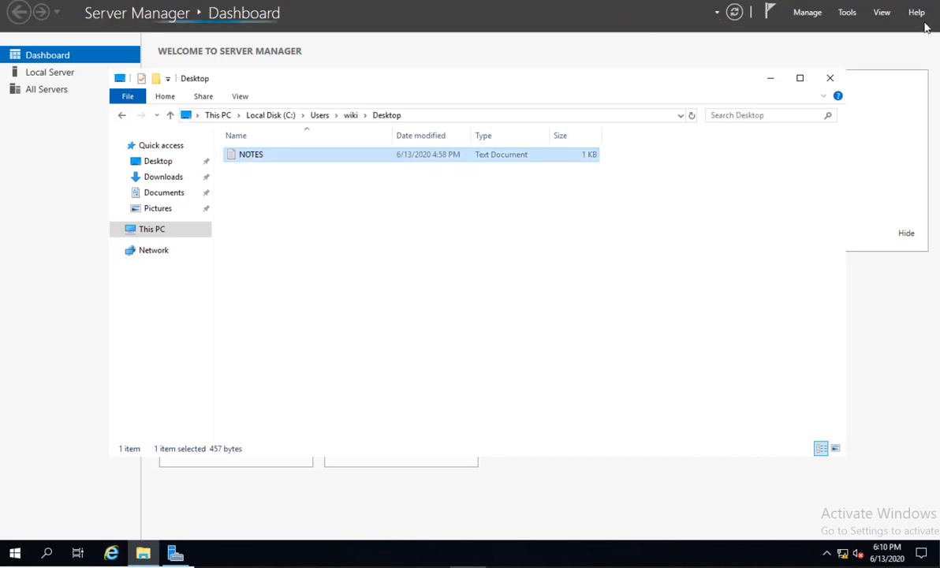
pyautogui.click(828, 77)
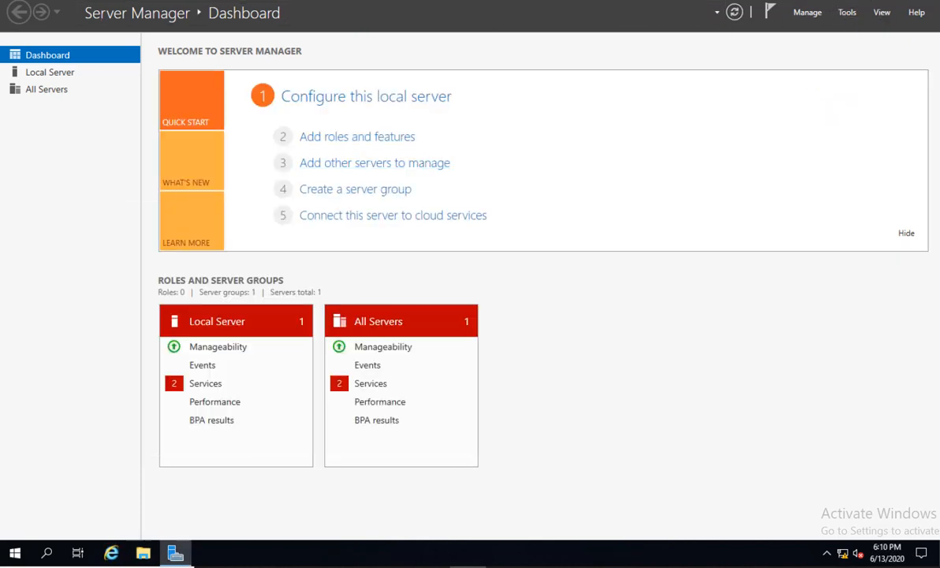
pyautogui.click(920, 0)
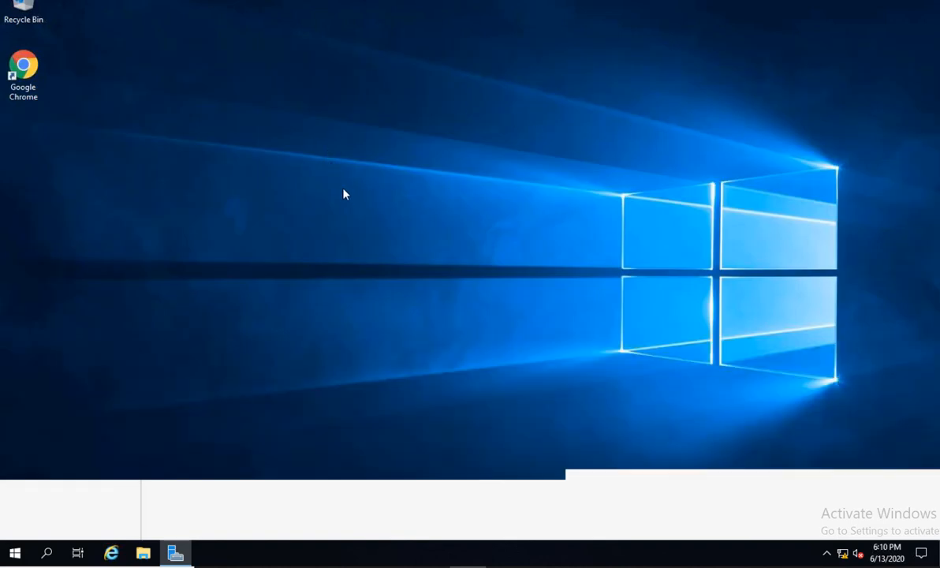
# Paste the NOTES file onto the server desktop and open it in Notepad.
pyautogui.rightClick(334, 188)
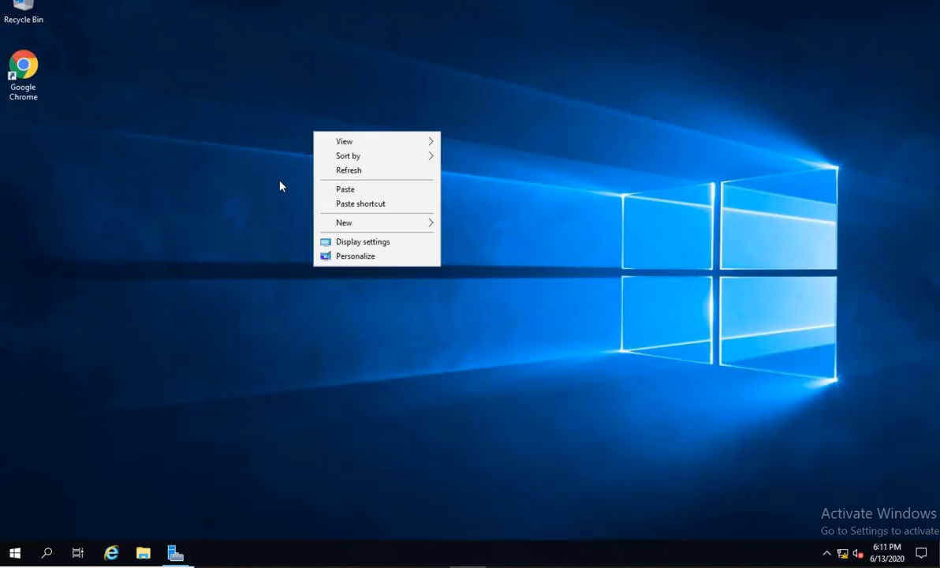
pyautogui.click(341, 192)
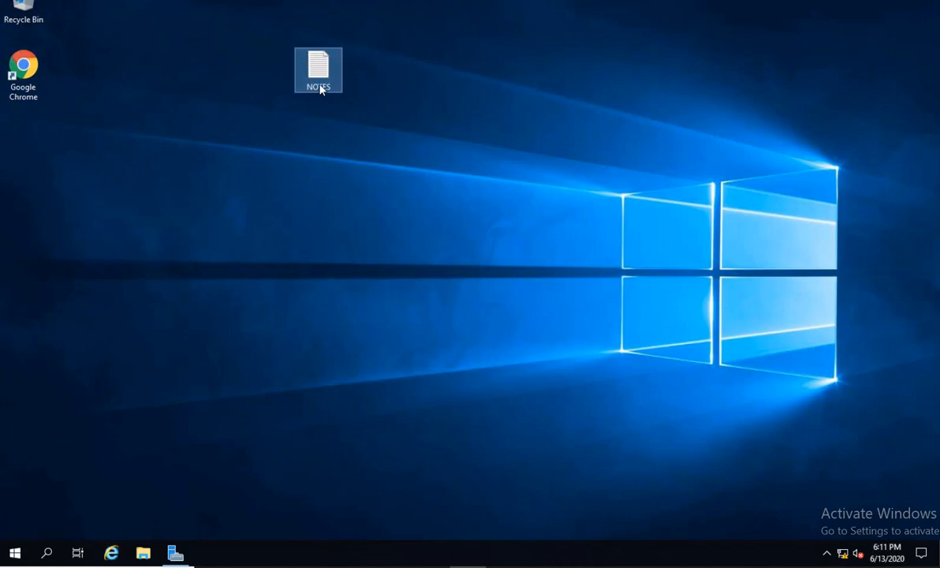
pyautogui.doubleClick(319, 87)
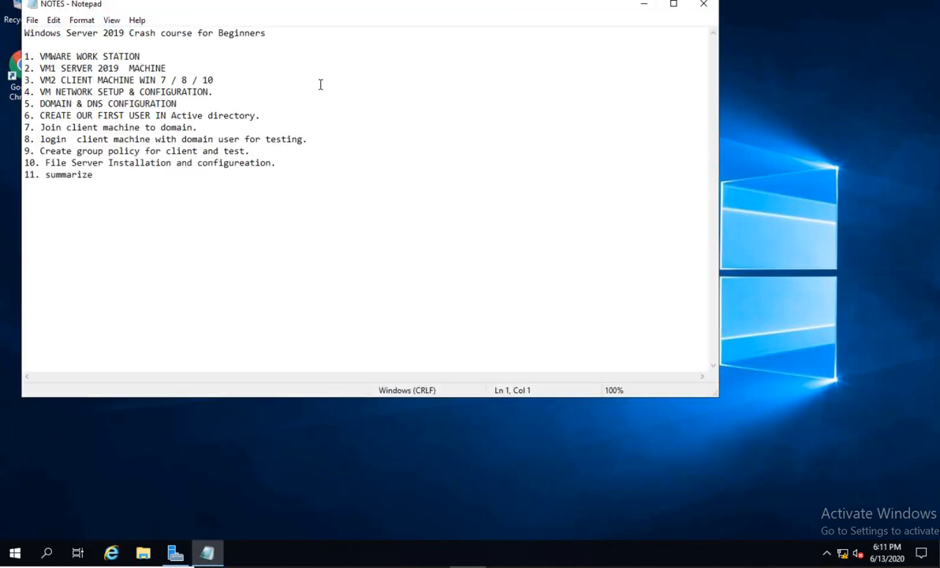
# Set the whole outline to Bold size 20 Consolas, then minimize Notepad.
pyautogui.hotkey('ctrl', 'a')
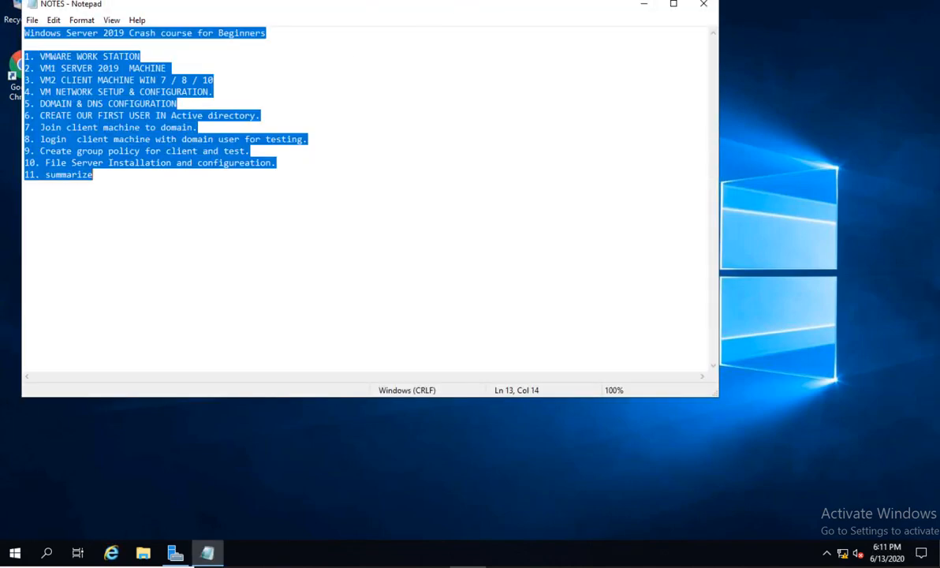
pyautogui.click(82, 21)
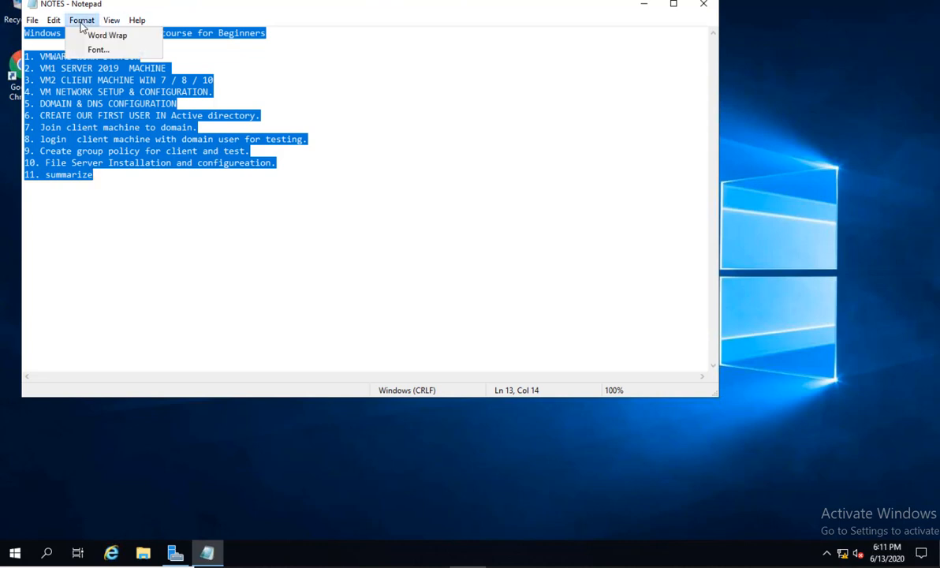
pyautogui.click(109, 50)
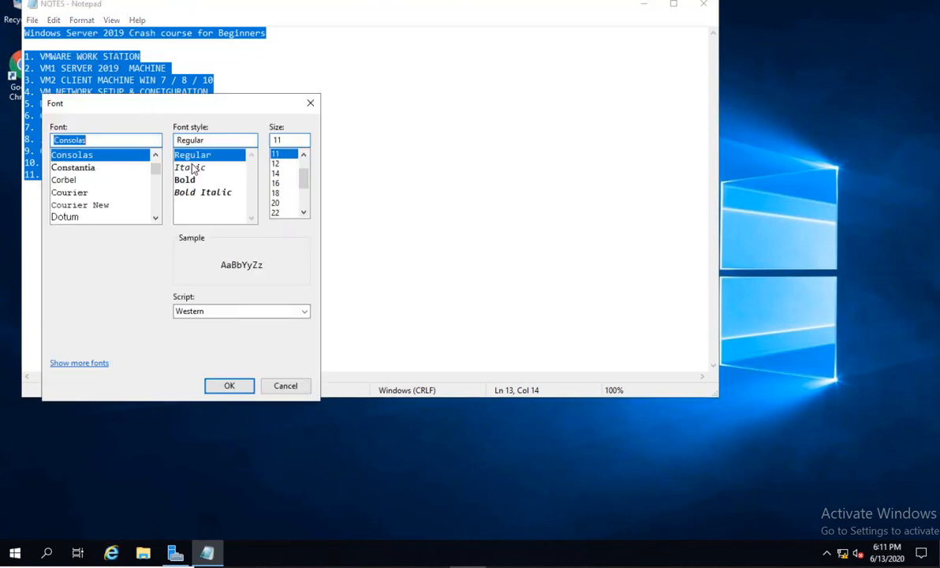
pyautogui.click(215, 180)
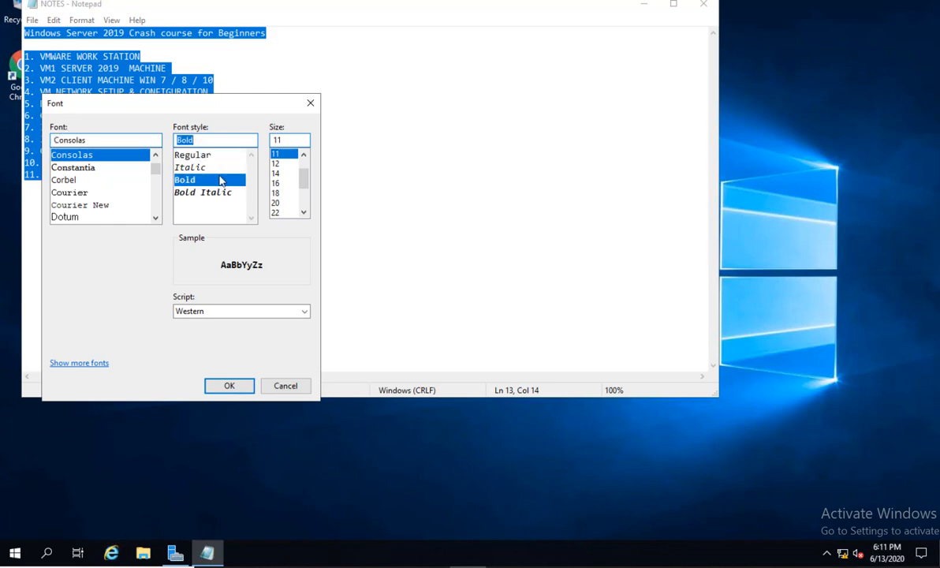
pyautogui.click(276, 203)
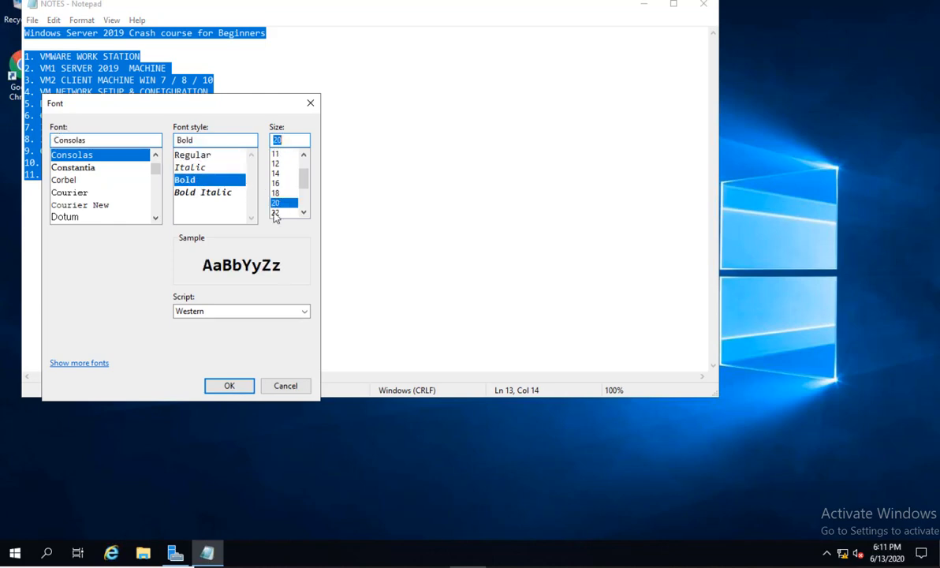
pyautogui.click(241, 384)
pyautogui.click(175, 163)
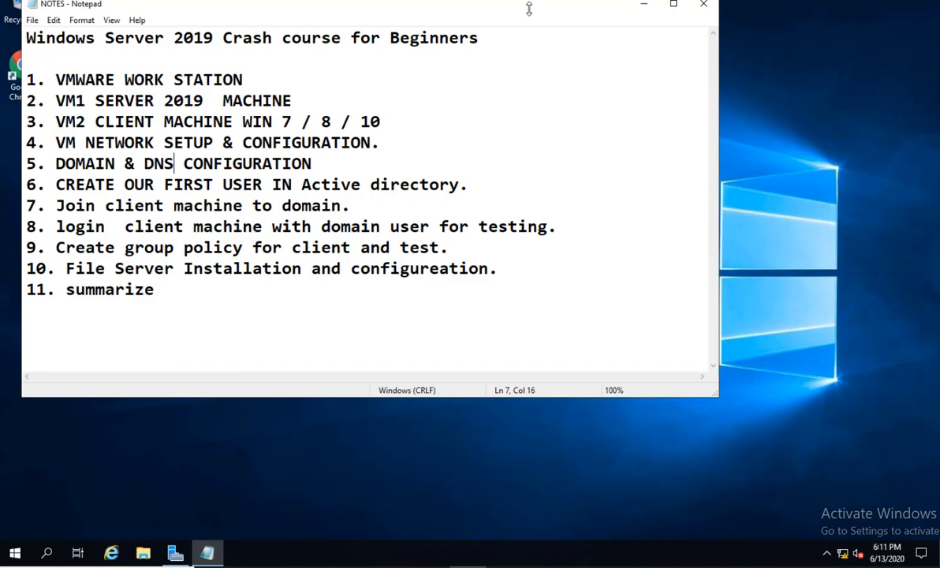
pyautogui.click(644, 6)
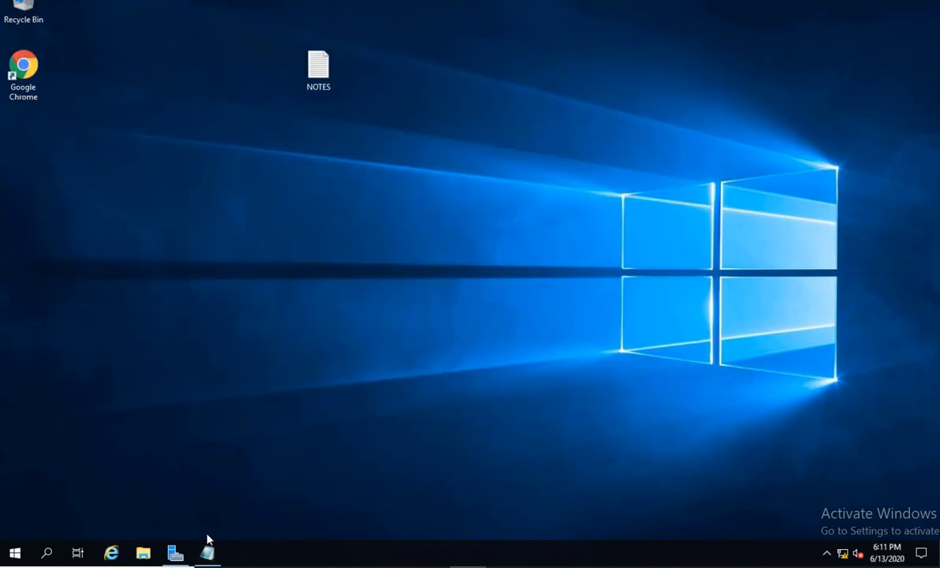
# Restore Server Manager and move from Local Server to the AD DS page showing SVR2K19.
pyautogui.click(176, 553)
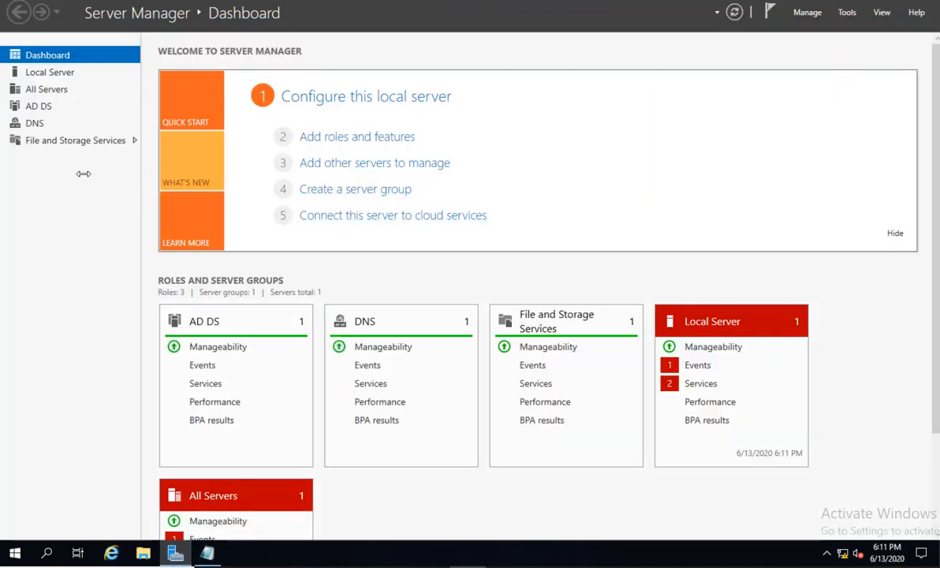
pyautogui.click(52, 73)
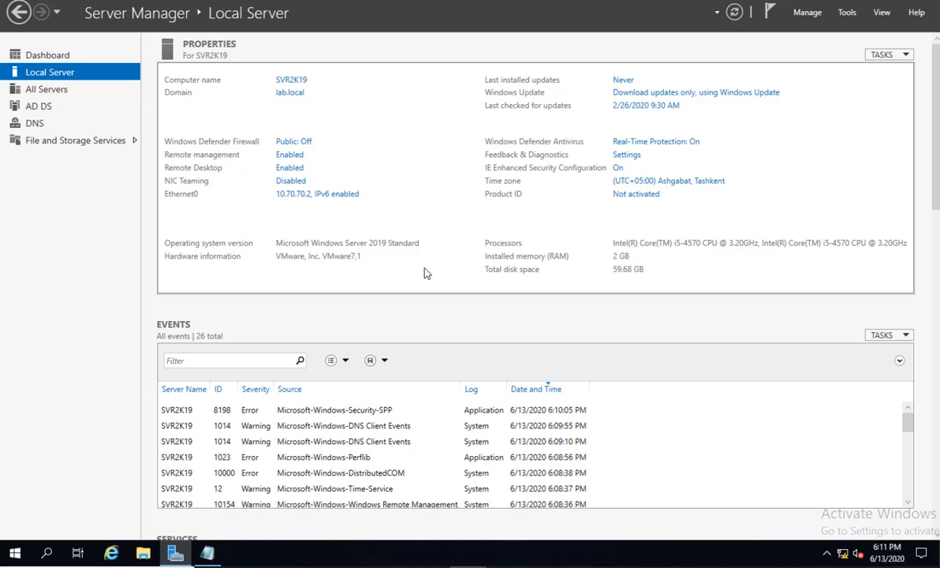
pyautogui.click(43, 108)
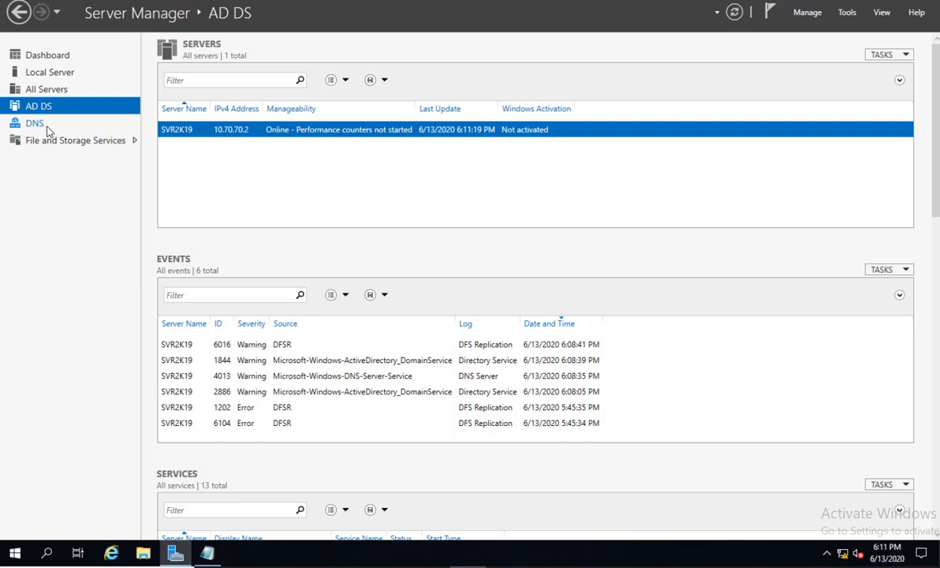
pyautogui.rightClick(275, 134)
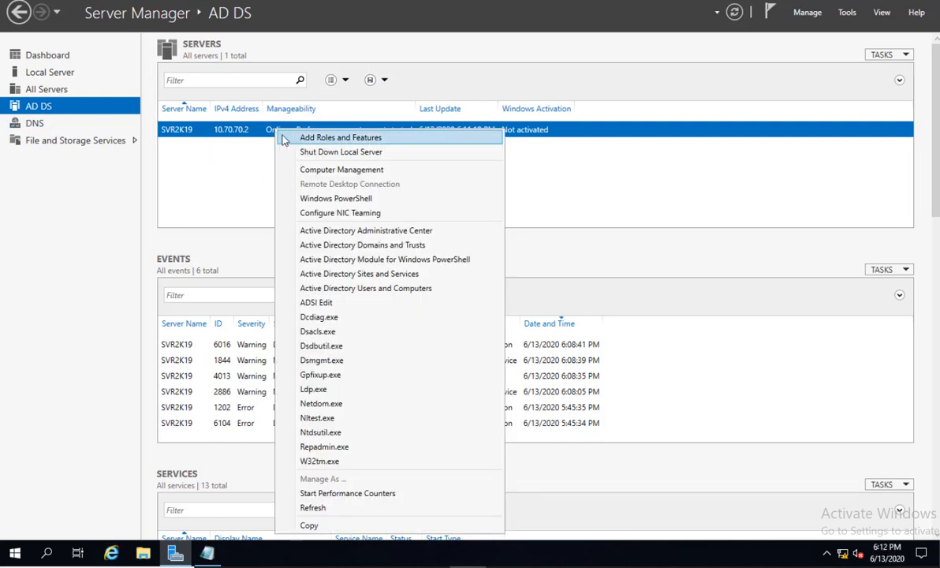
pyautogui.click(190, 167)
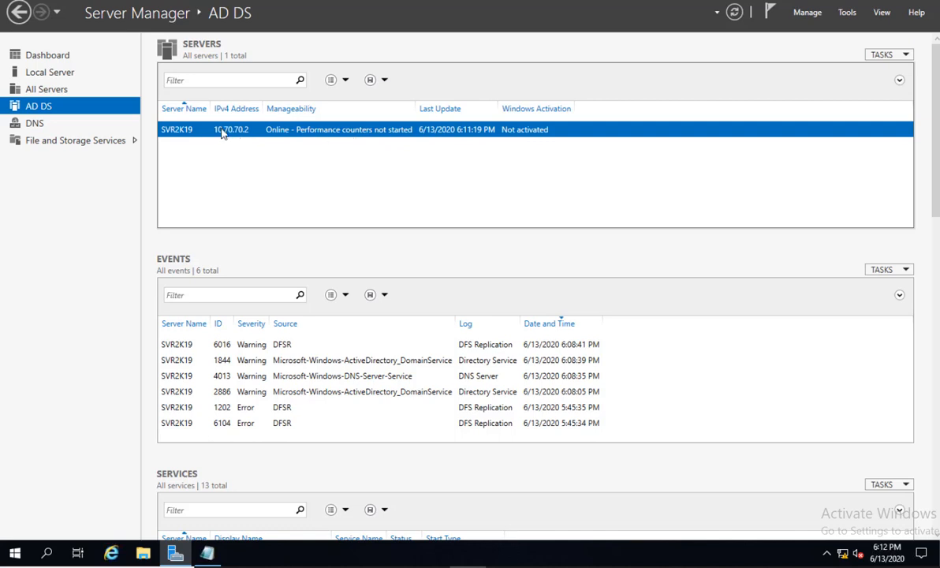
# Launch Active Directory Users and Computers, expand lab.local and bring up its New submenu.
pyautogui.rightClick(186, 131)
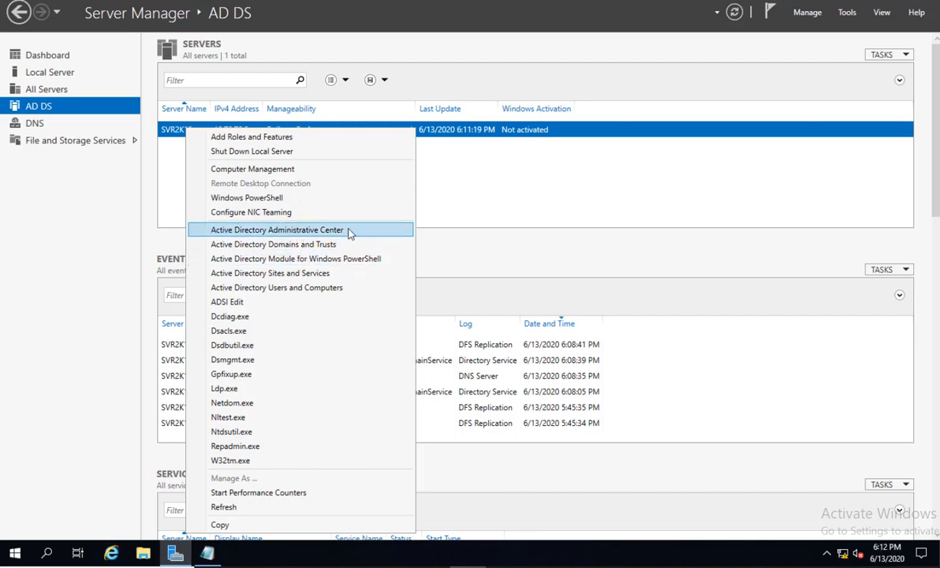
pyautogui.click(270, 288)
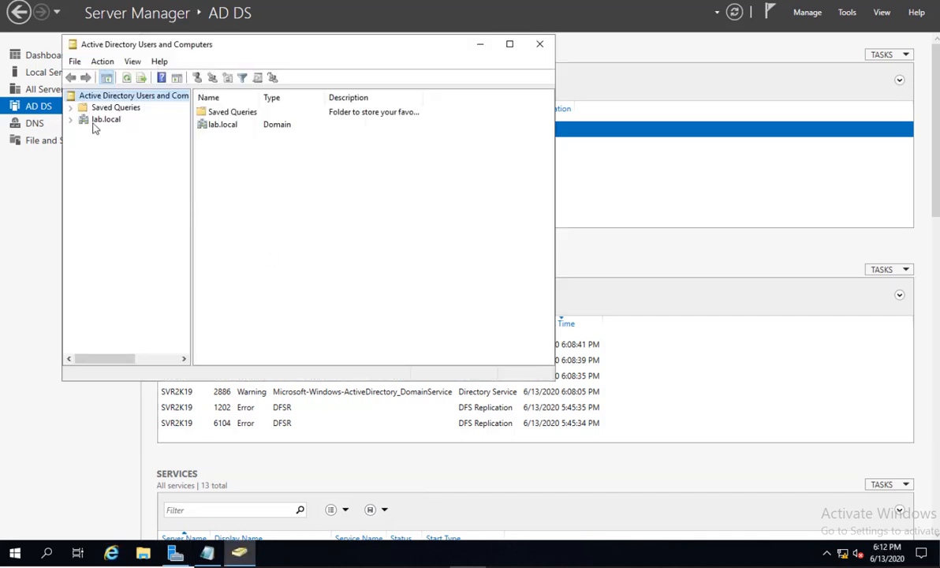
pyautogui.click(70, 119)
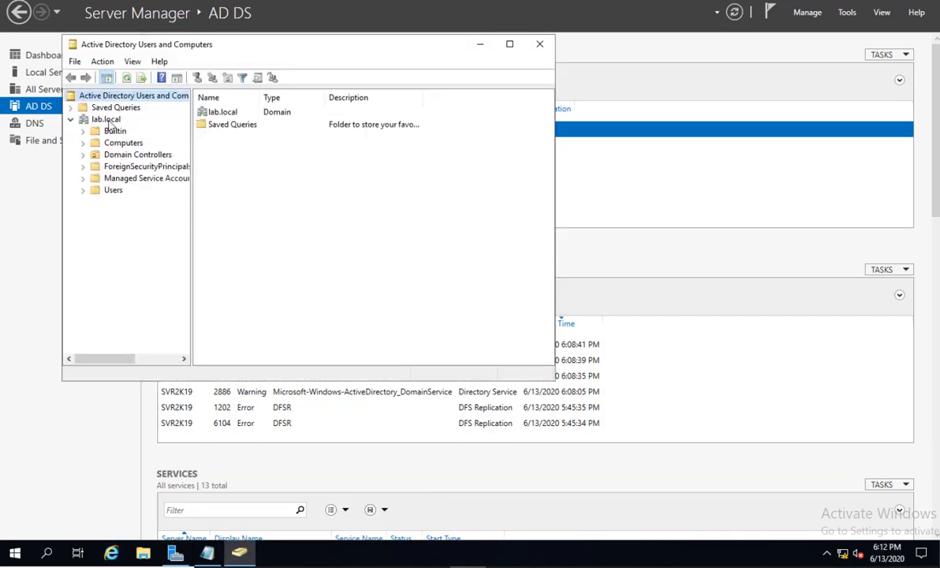
pyautogui.click(107, 121)
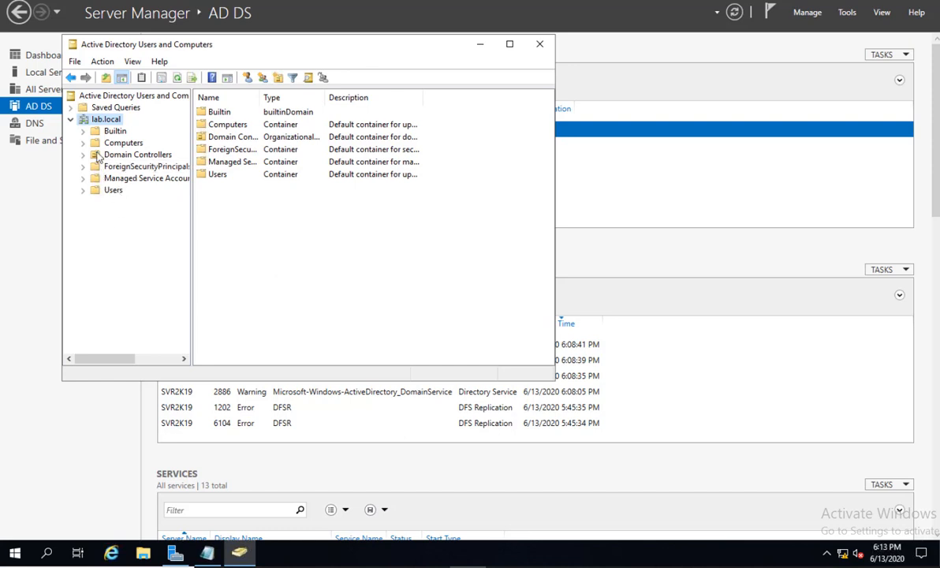
pyautogui.rightClick(96, 123)
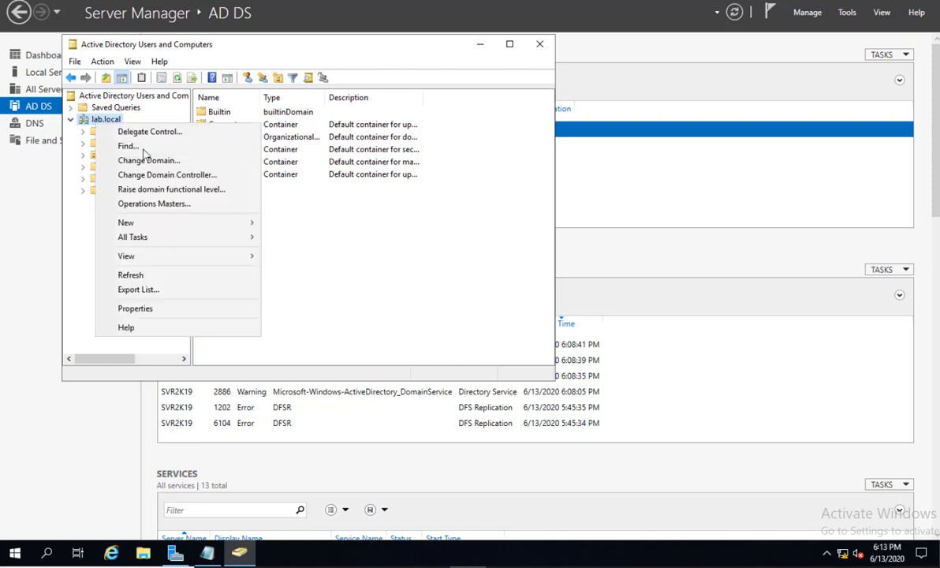
pyautogui.moveTo(157, 226)
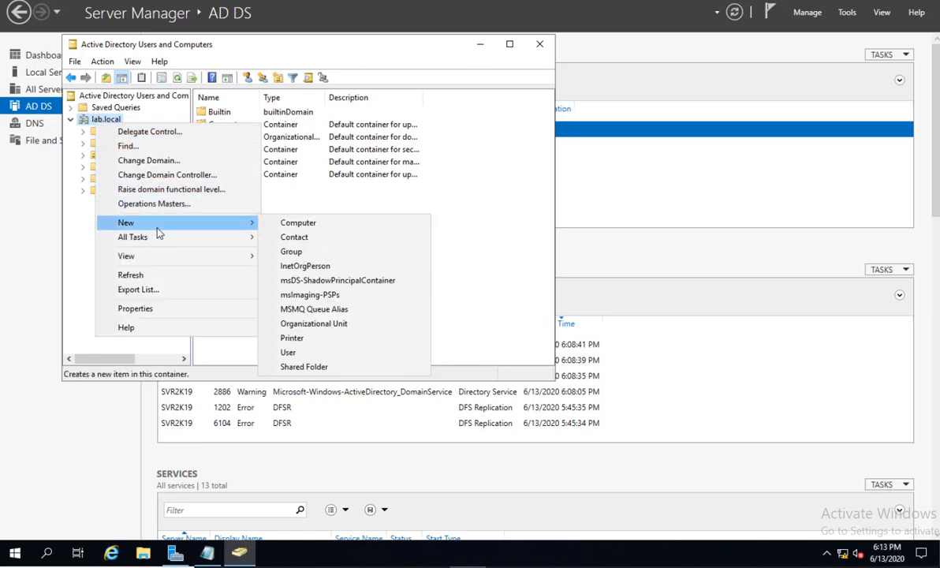
# Create a new organizational unit named 'sales users' directly under lab.local.
pyautogui.click(334, 332)
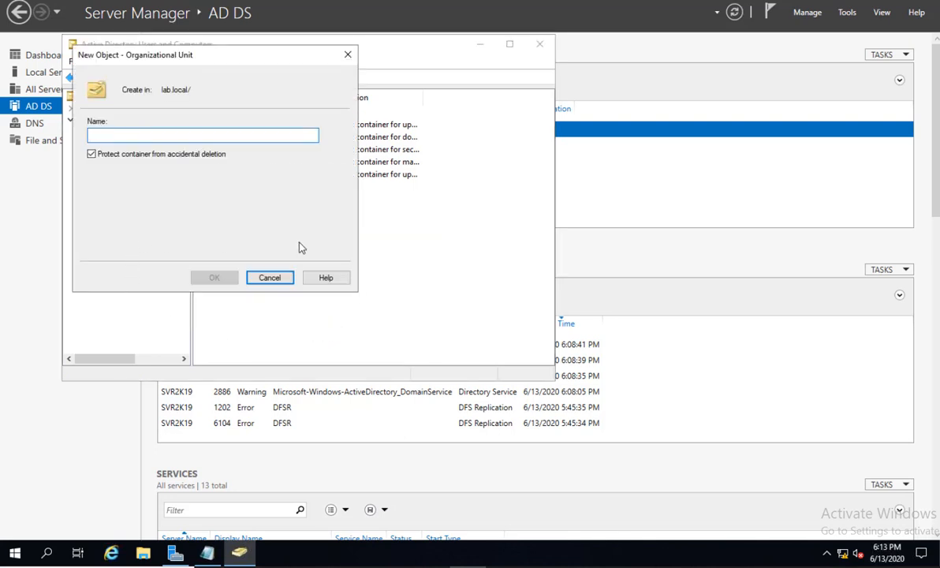
pyautogui.write('sales u')
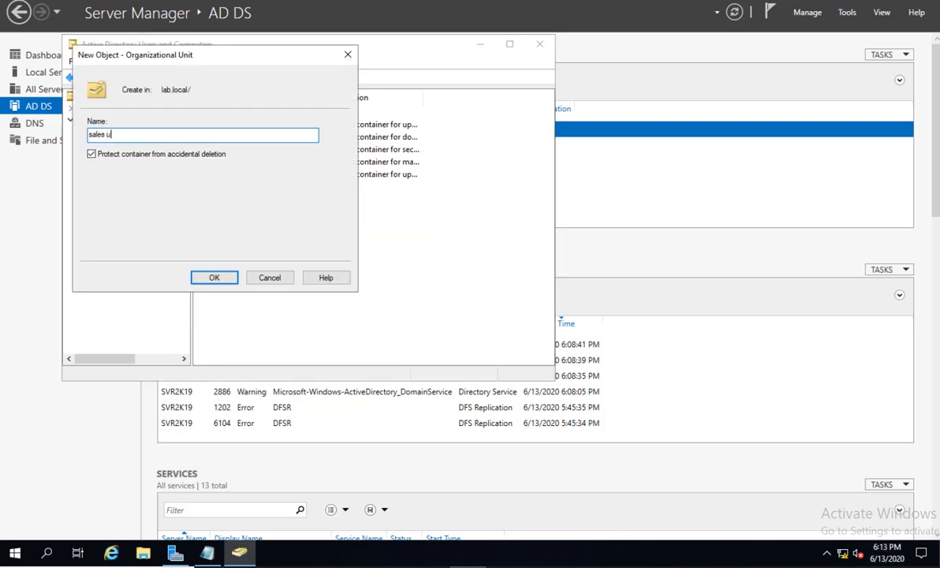
pyautogui.write('sers')
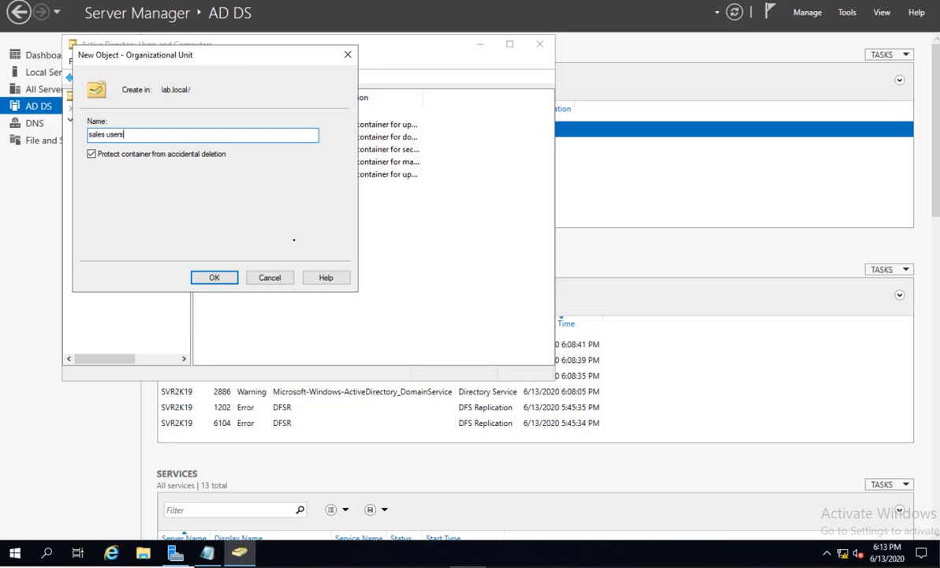
pyautogui.click(214, 279)
pyautogui.click(225, 238)
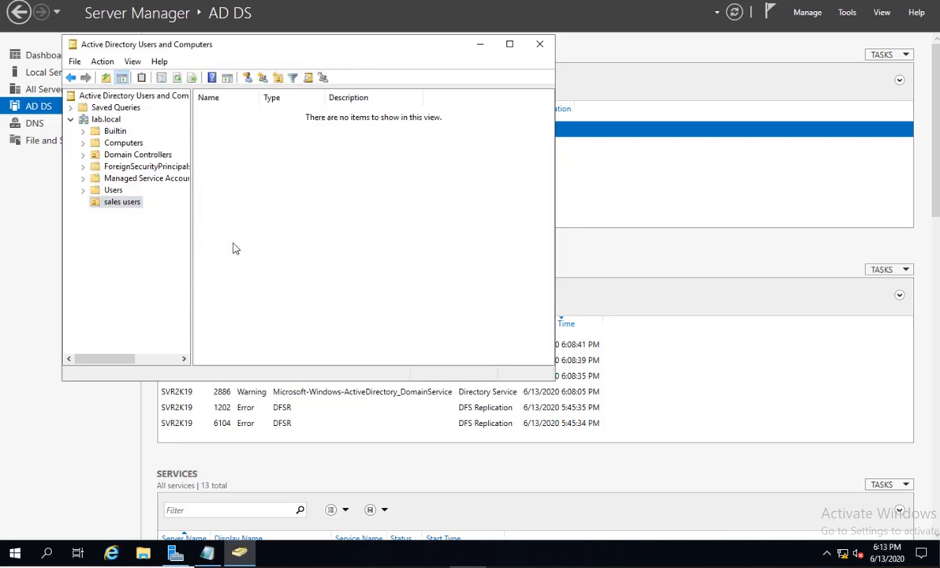
# Start the New User wizard inside the sales users unit.
pyautogui.rightClick(307, 182)
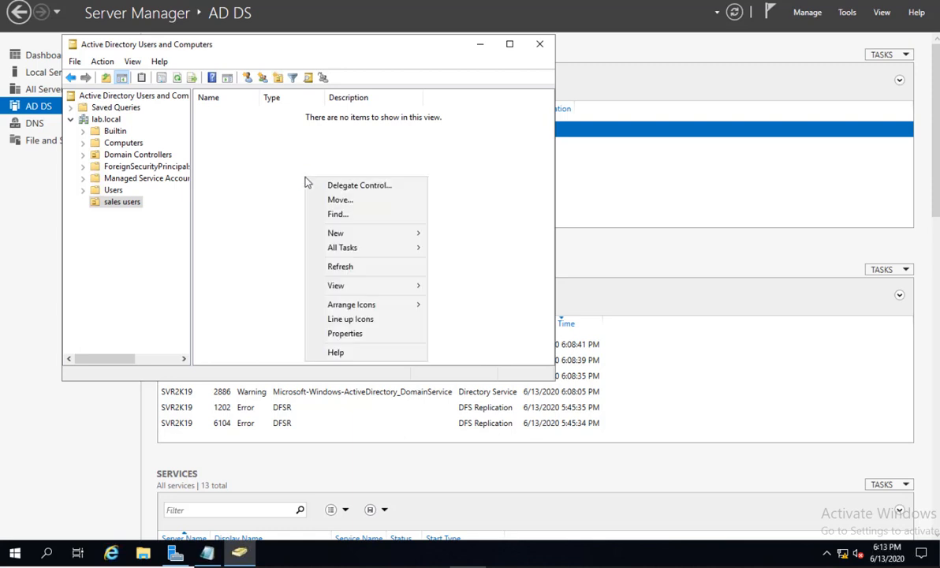
pyautogui.moveTo(353, 235)
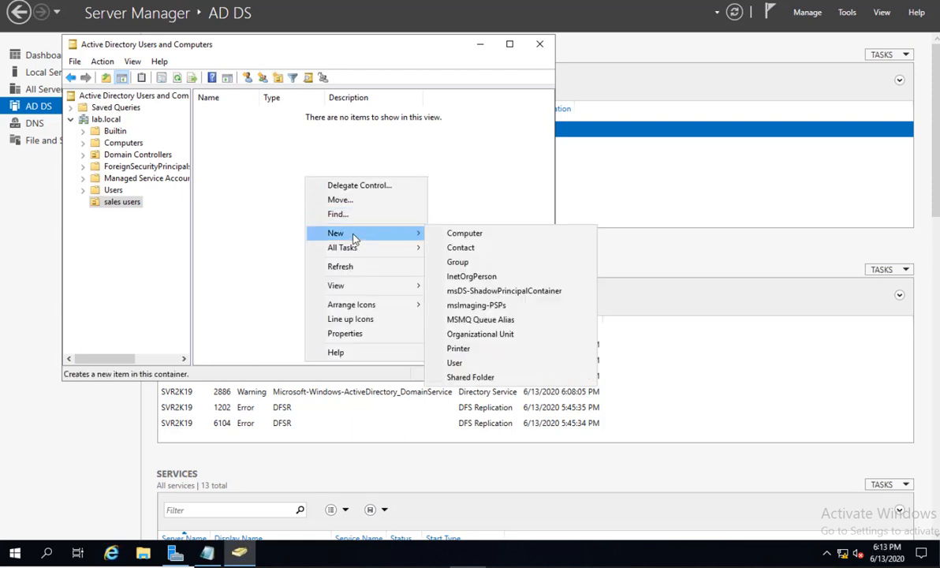
pyautogui.click(128, 202)
pyautogui.click(121, 203)
pyautogui.click(293, 180)
pyautogui.rightClick(276, 167)
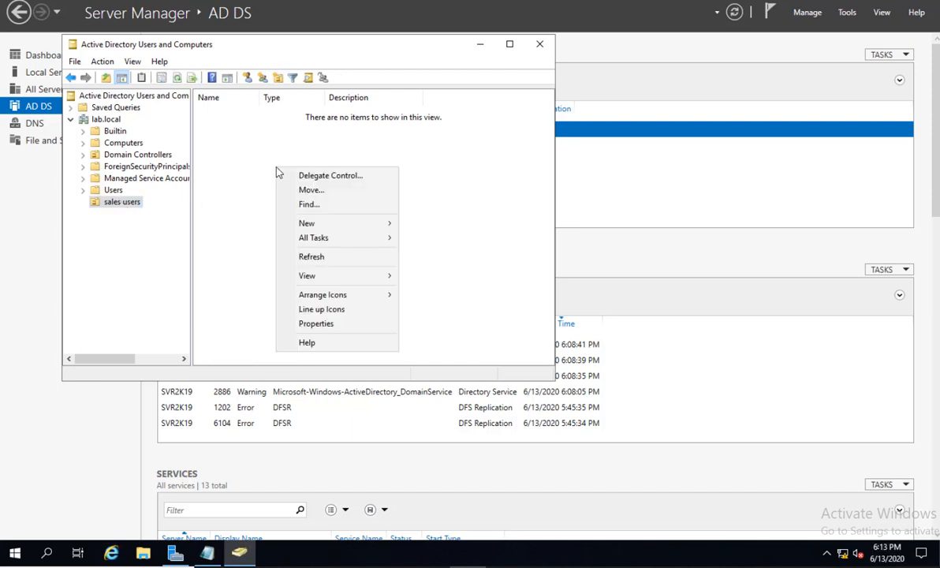
pyautogui.moveTo(329, 223)
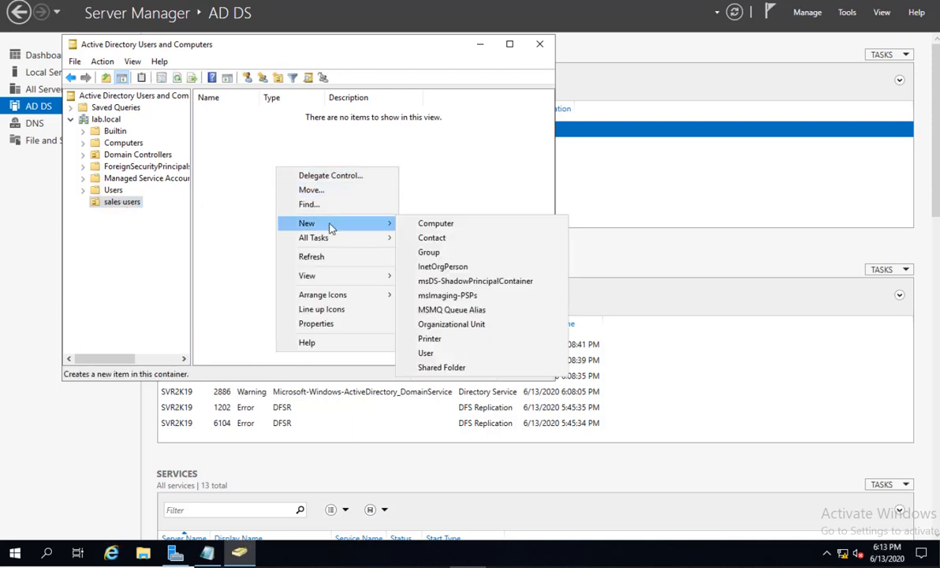
pyautogui.click(438, 353)
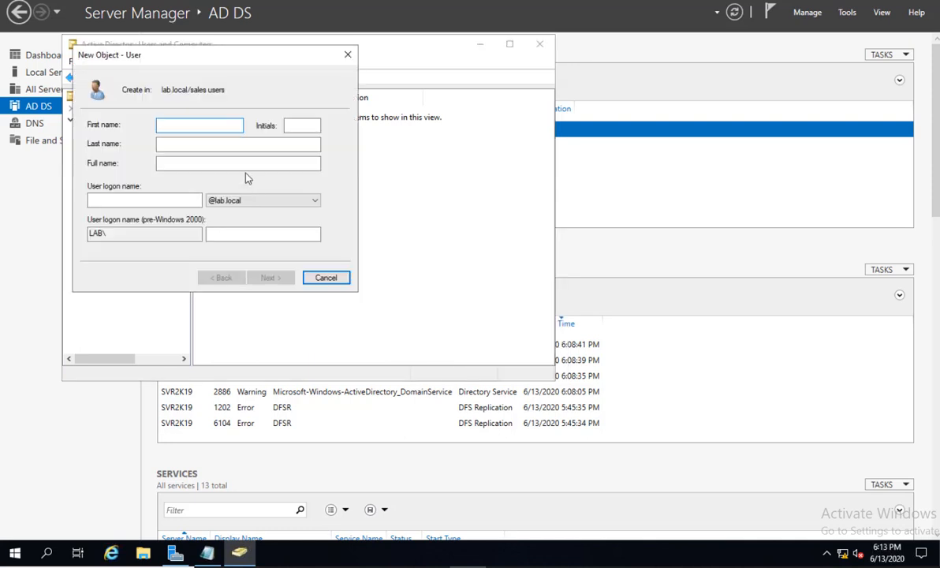
# Enter first name testuser1 and logon name testuser1, then advance to the password page.
pyautogui.write('testuser1')
pyautogui.click(132, 201)
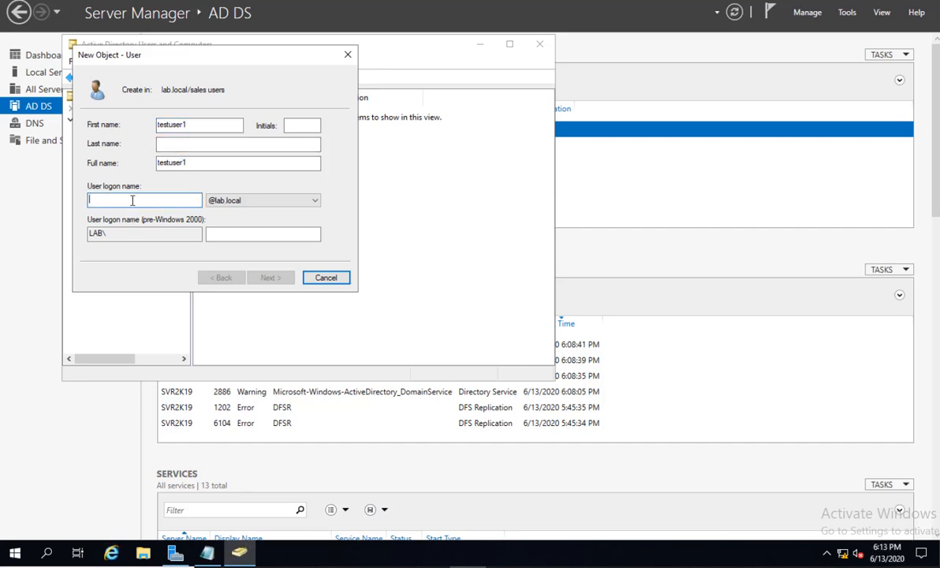
pyautogui.write('testuser1')
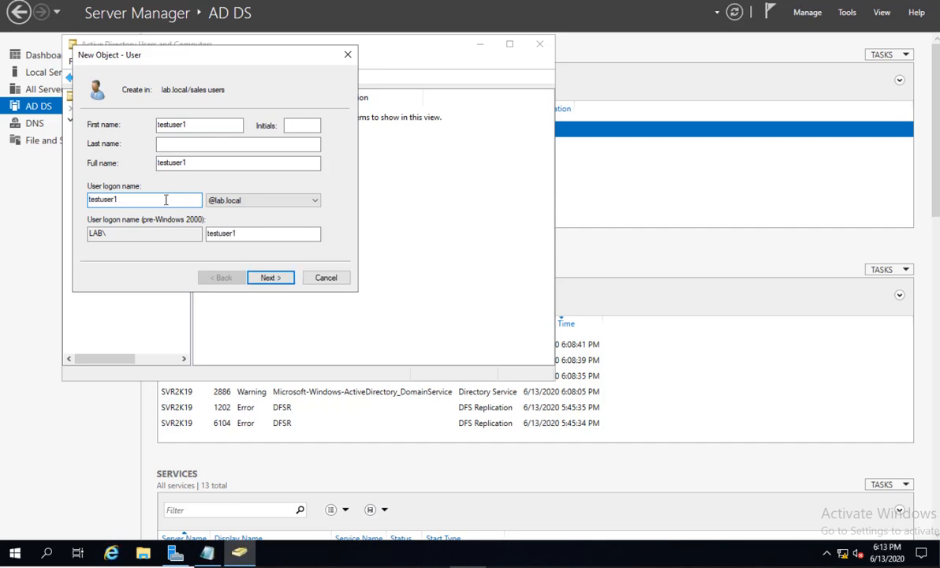
pyautogui.moveTo(128, 203); pyautogui.dragTo(79, 204)
pyautogui.click(123, 200)
pyautogui.click(275, 279)
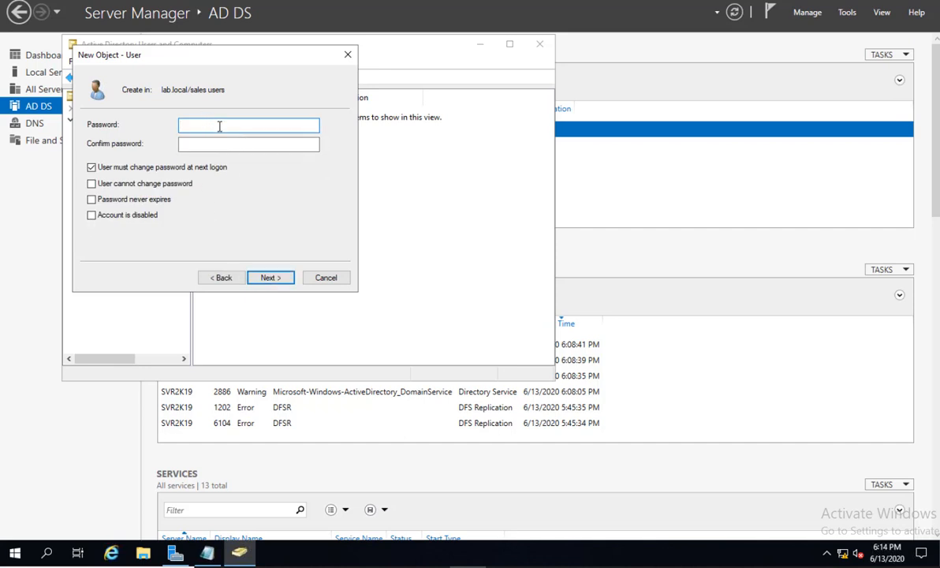
# Set testuser1's password, disable forced change at next logon, enable Password never expires, and finish.
pyautogui.write('••••••••')
pyautogui.press('Tab')
pyautogui.write('•••••••')
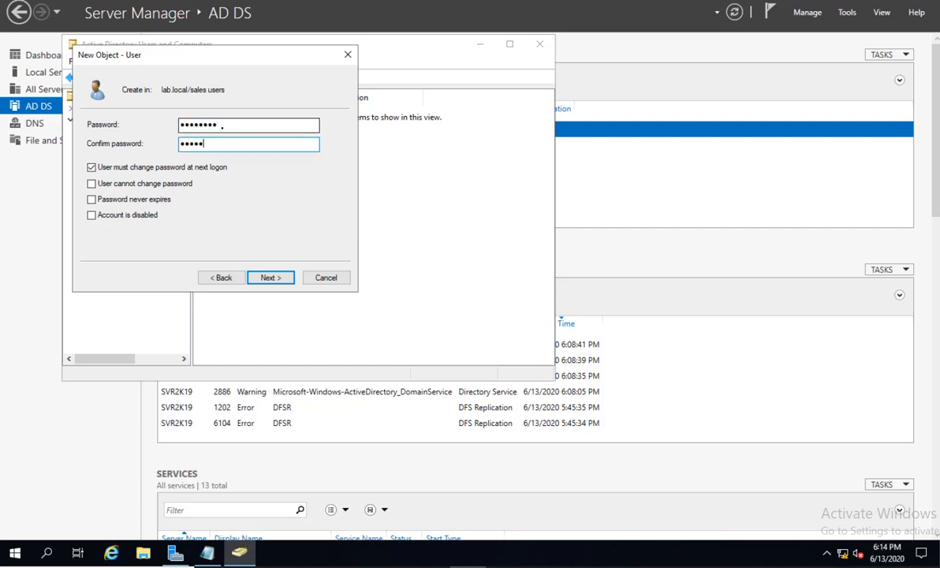
pyautogui.write('•')
pyautogui.click(144, 167)
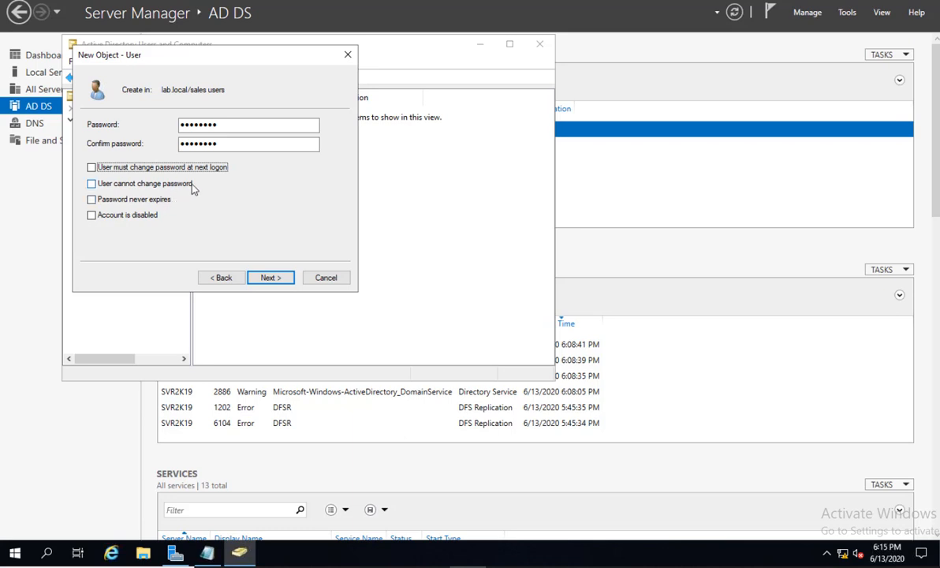
pyautogui.click(147, 202)
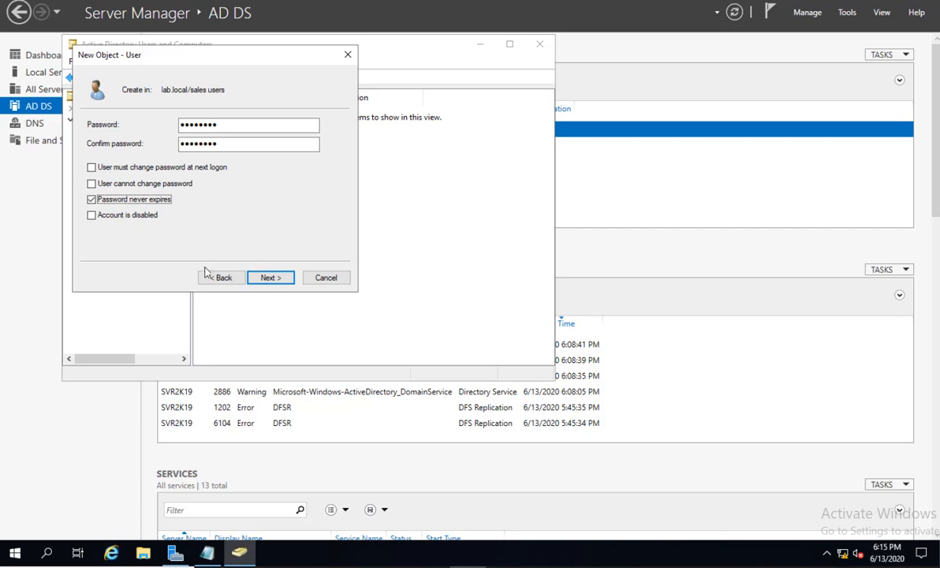
pyautogui.click(274, 279)
pyautogui.click(276, 280)
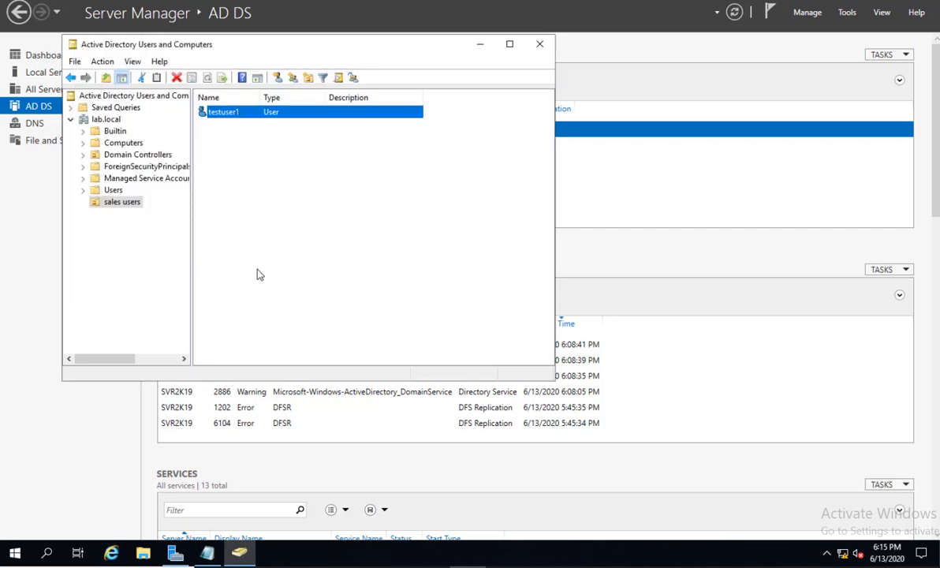
# Bring NOTES back and highlight the 'Join client machine to domain' item before switching to the Windows 7 client.
pyautogui.click(233, 552)
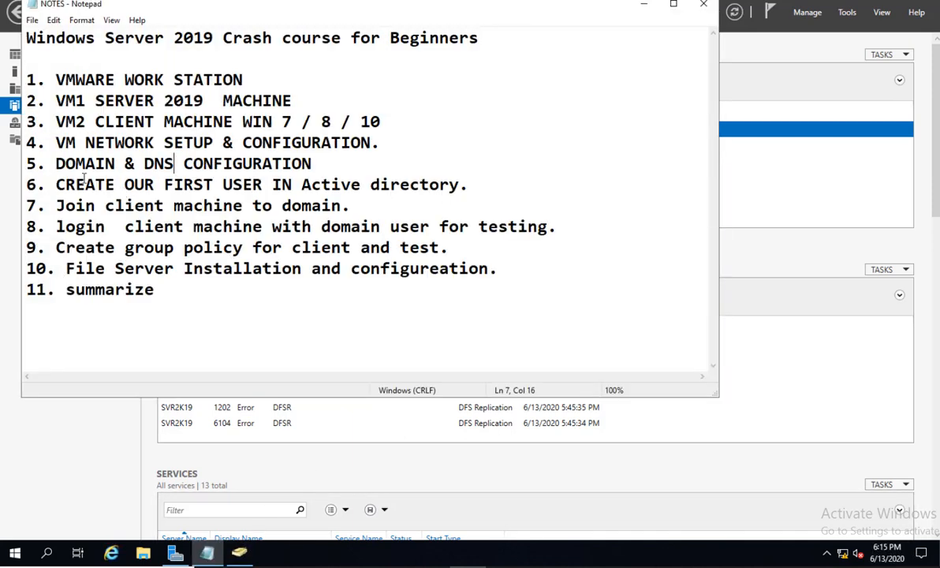
pyautogui.moveTo(180, 168); pyautogui.dragTo(454, 180)
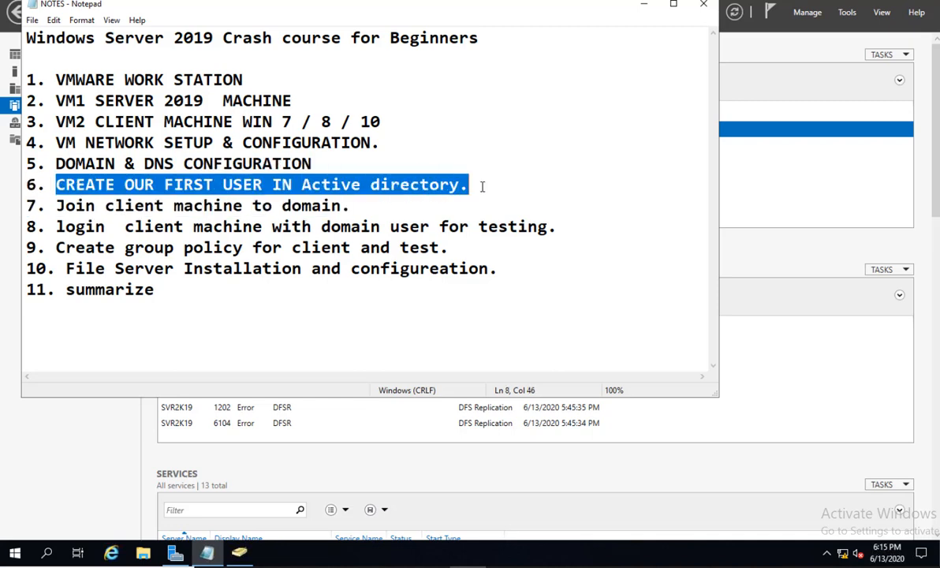
pyautogui.click(94, 203)
pyautogui.moveTo(55, 205); pyautogui.dragTo(367, 205)
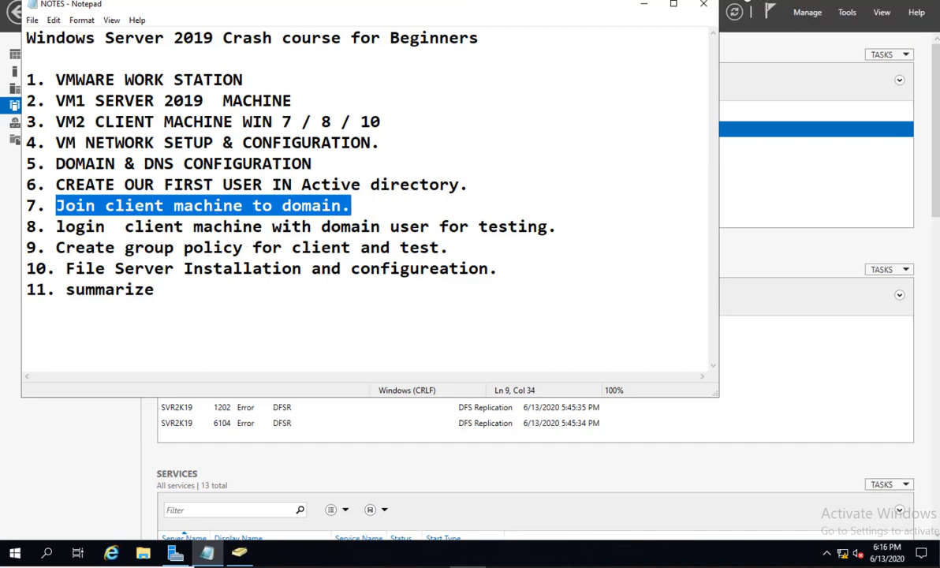
pyautogui.click(738, 1)
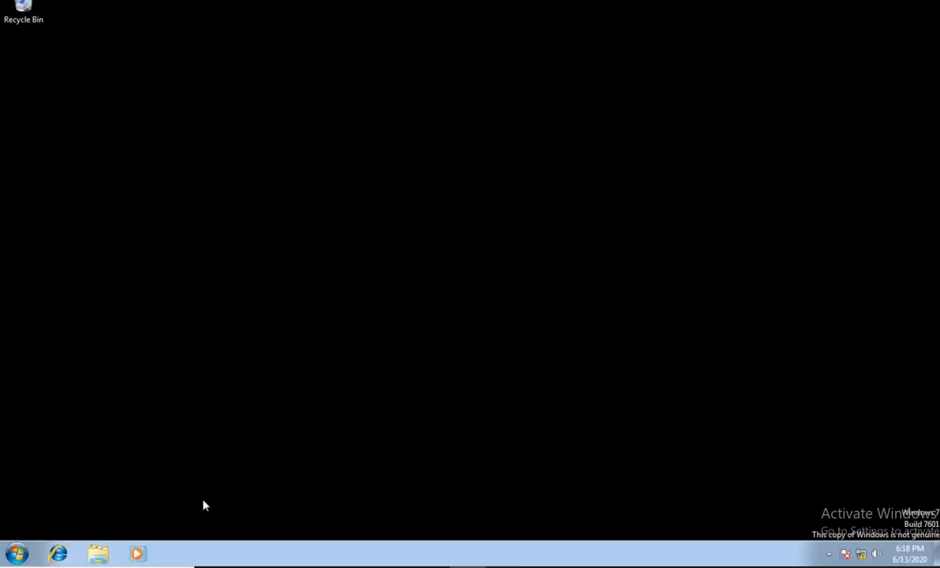
# Open Computer Properties and its Change settings dialog, showing CLIENT-PC in WORKGROUP.
pyautogui.click(97, 560)
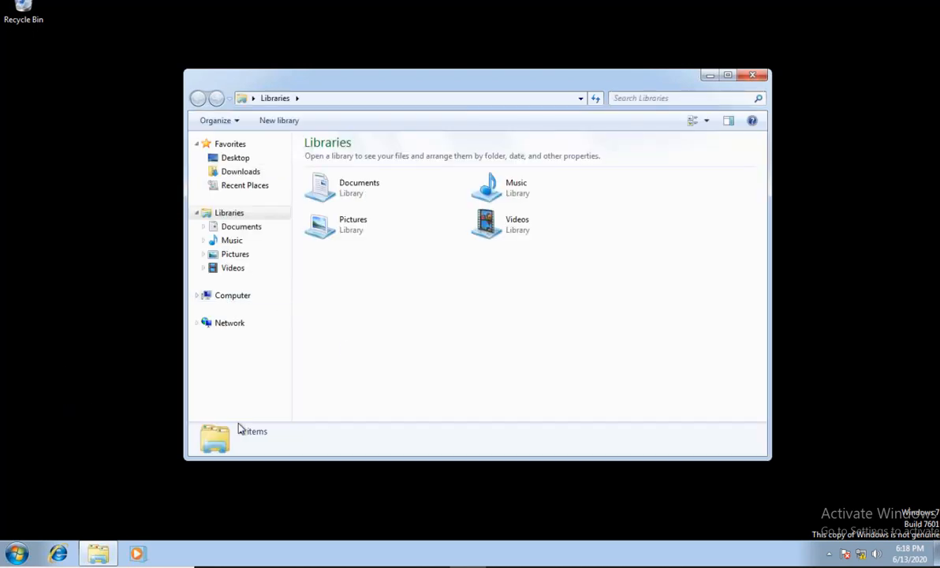
pyautogui.rightClick(239, 298)
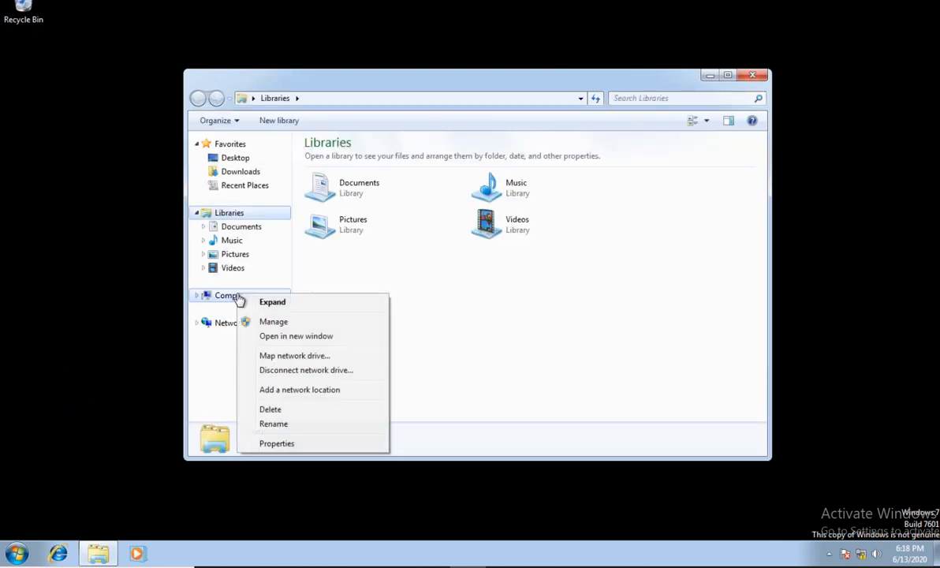
pyautogui.click(274, 445)
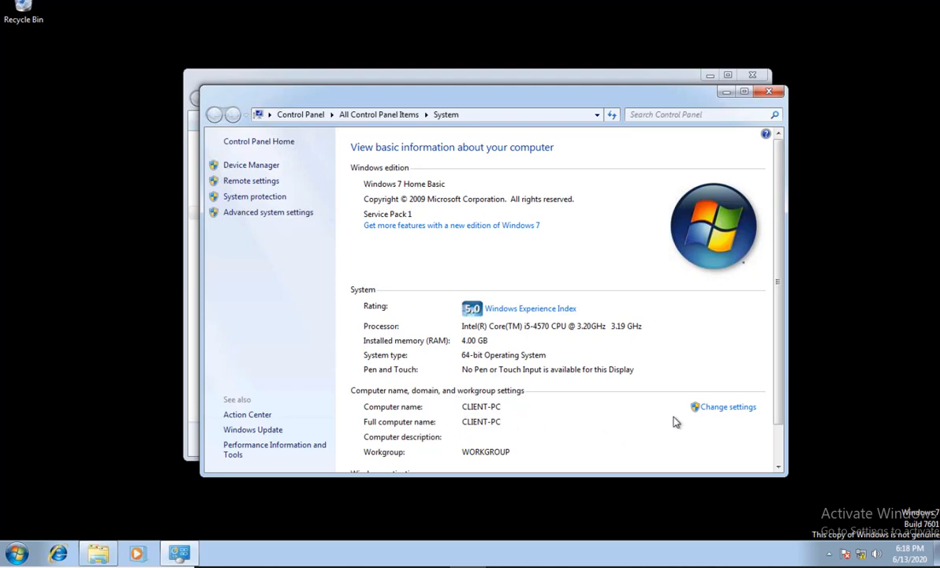
pyautogui.click(721, 410)
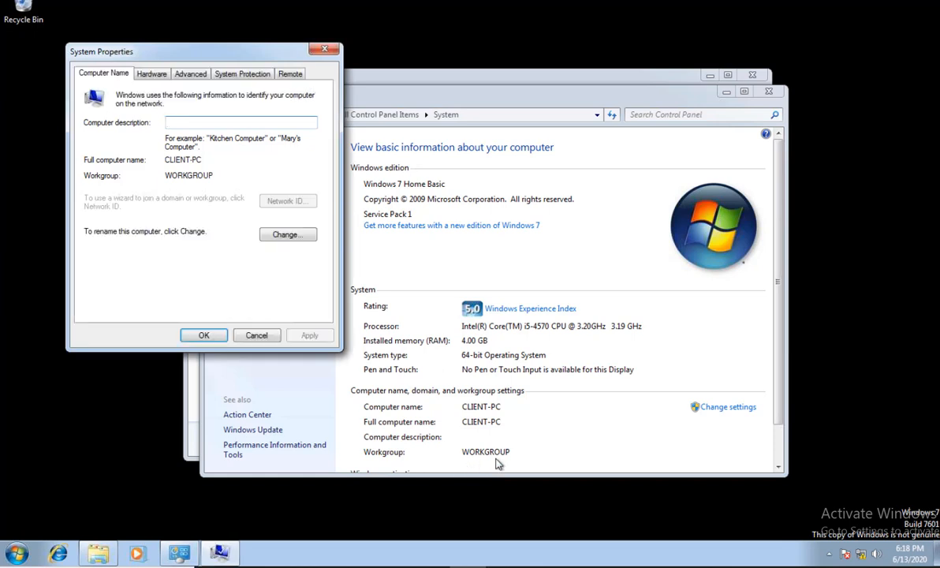
# Cancel the Windows 7 computer name/domain change and close System Properties without changes.
pyautogui.click(286, 235)
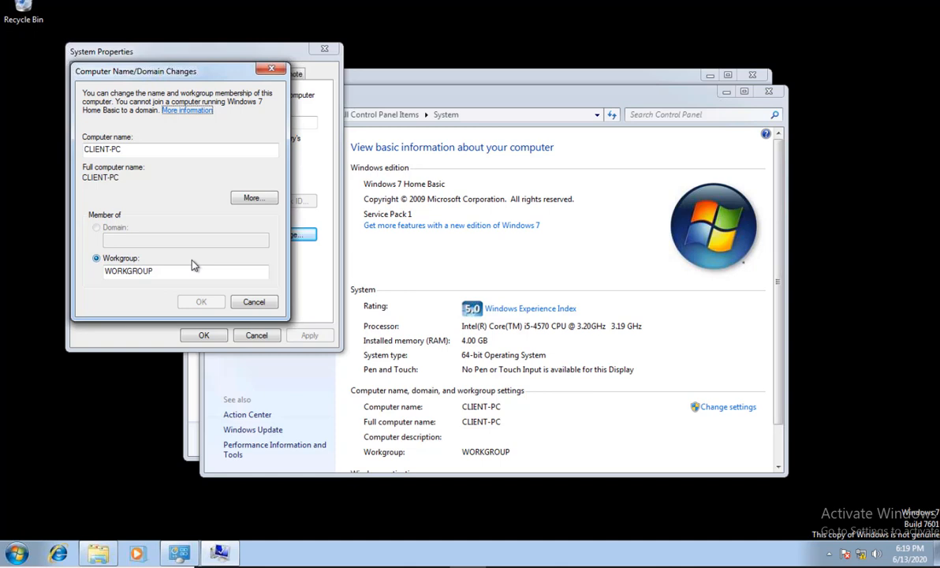
pyautogui.click(246, 301)
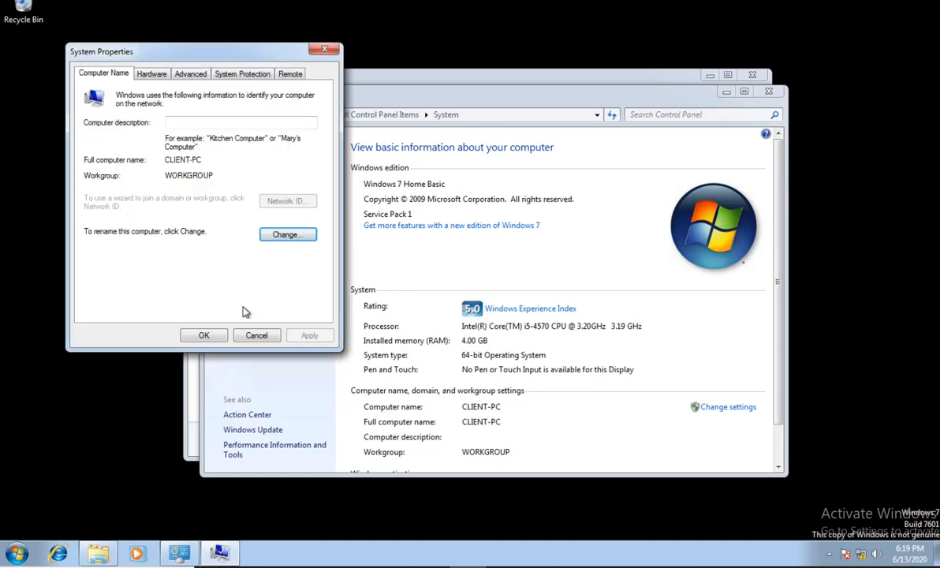
pyautogui.click(253, 332)
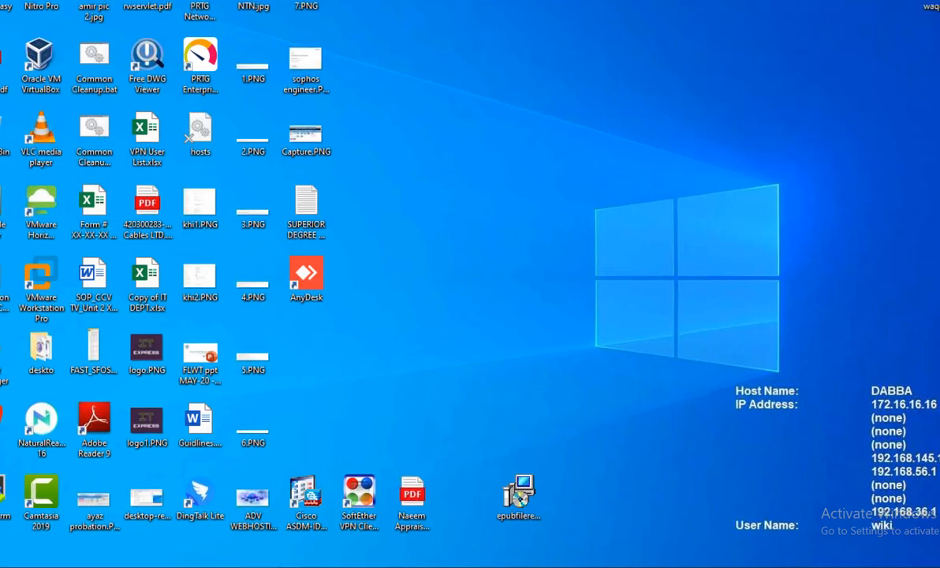
# Switch to the Windows 10 VM and open System Properties from This PC.
pyautogui.click(223, 566)
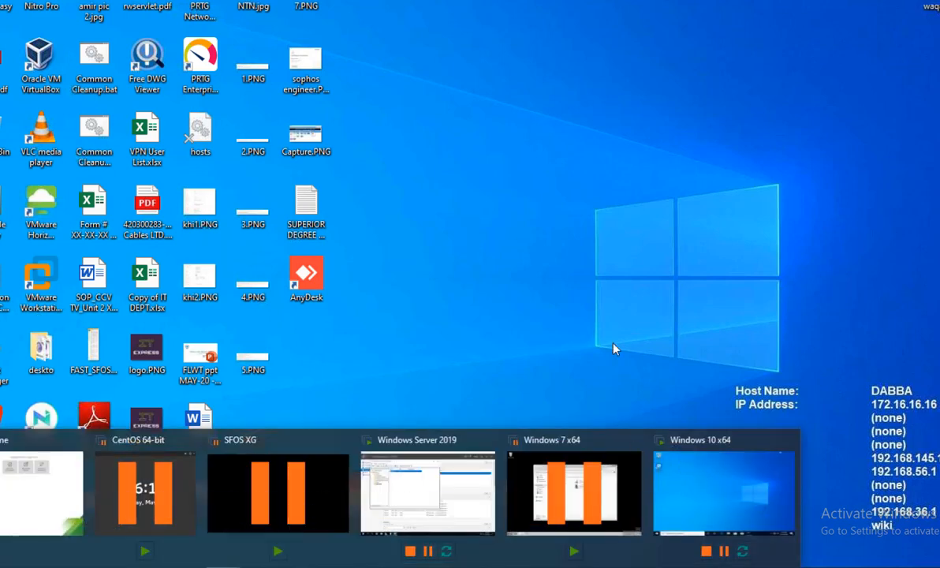
pyautogui.click(711, 477)
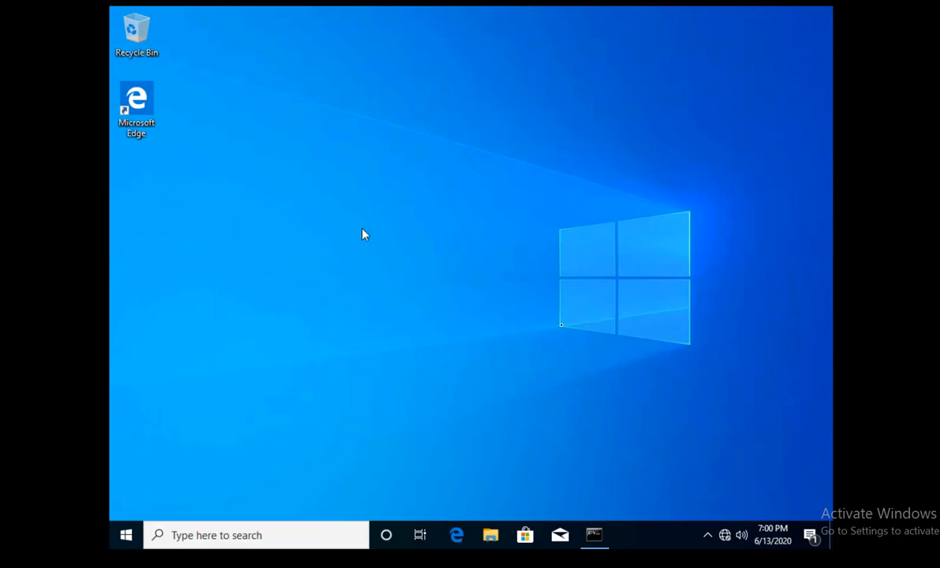
pyautogui.click(497, 540)
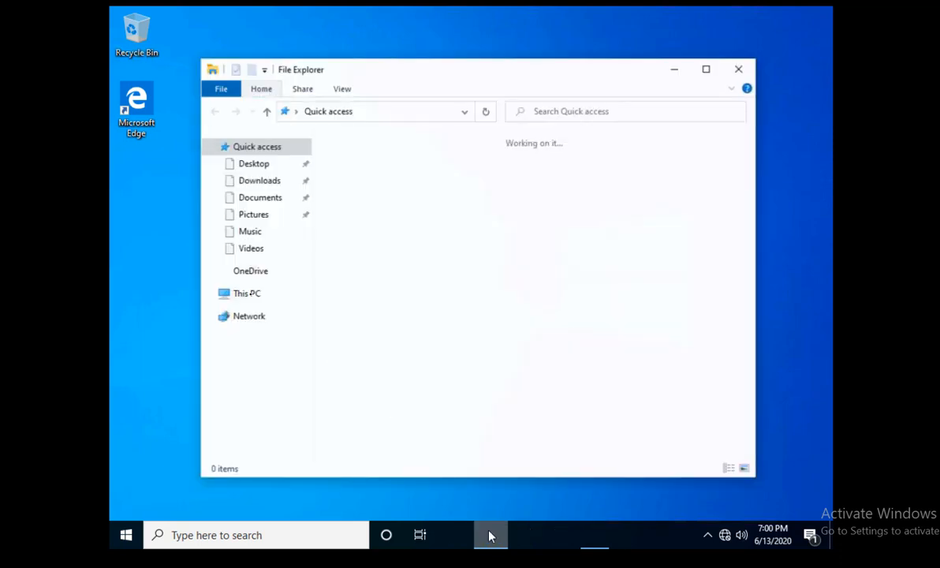
pyautogui.rightClick(255, 302)
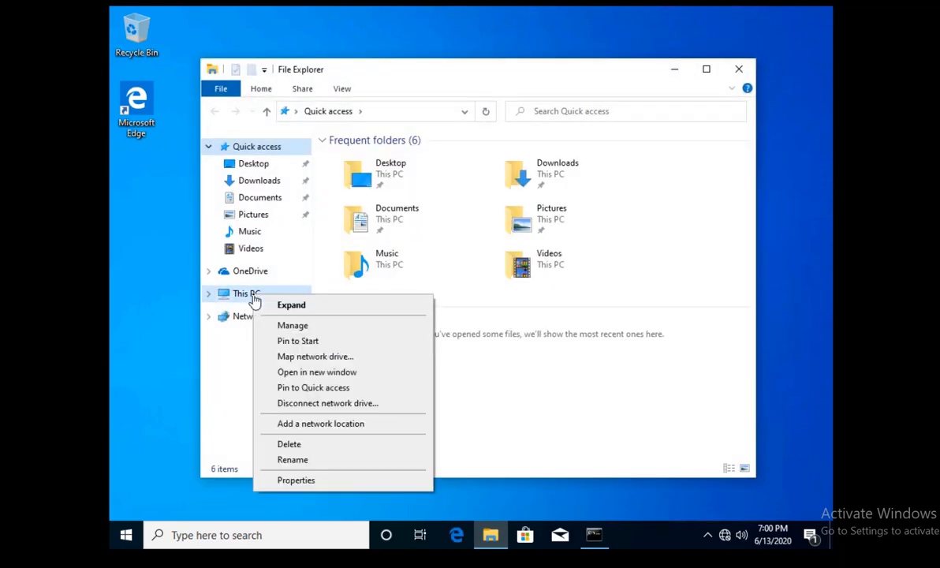
pyautogui.click(308, 480)
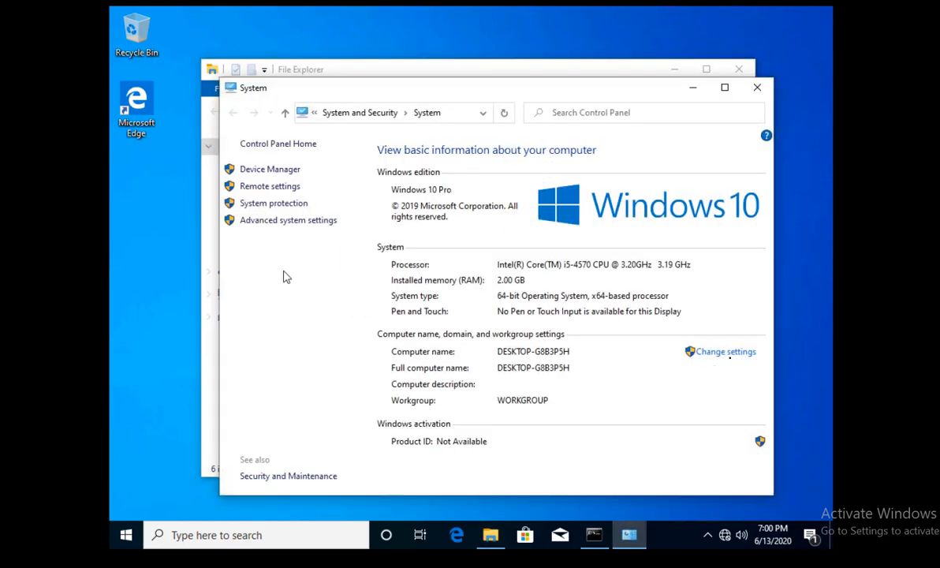
pyautogui.click(724, 352)
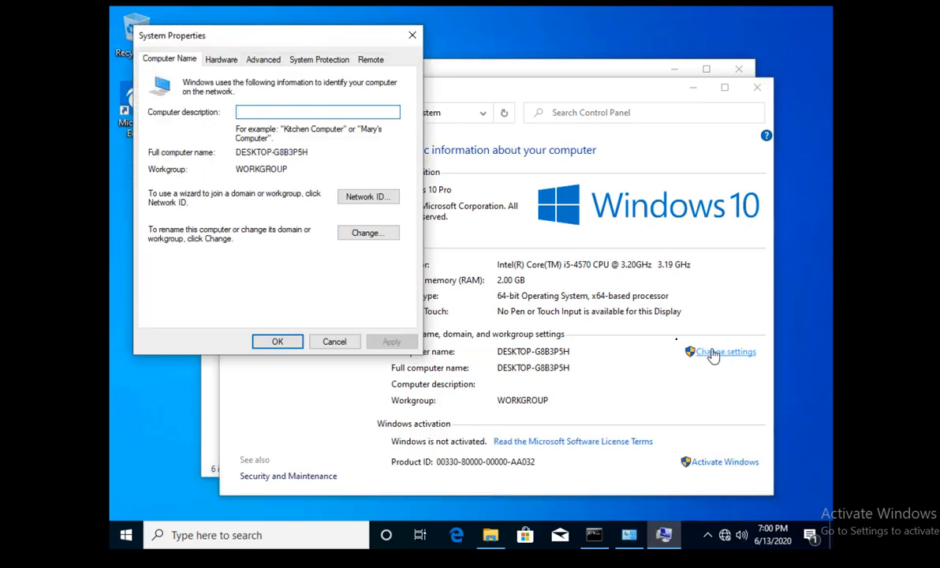
# Make the computer a member of the domain lab.local and confirm.
pyautogui.click(374, 237)
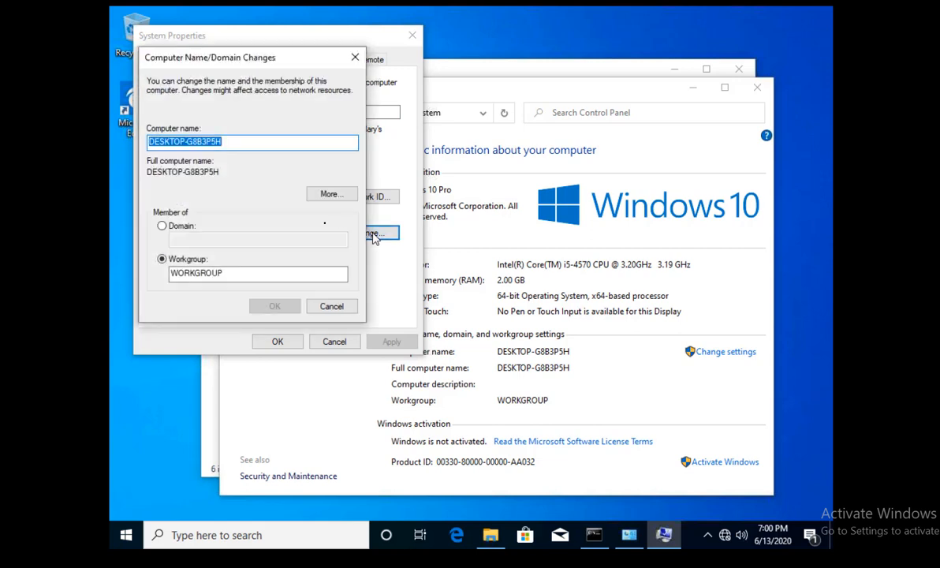
pyautogui.click(186, 227)
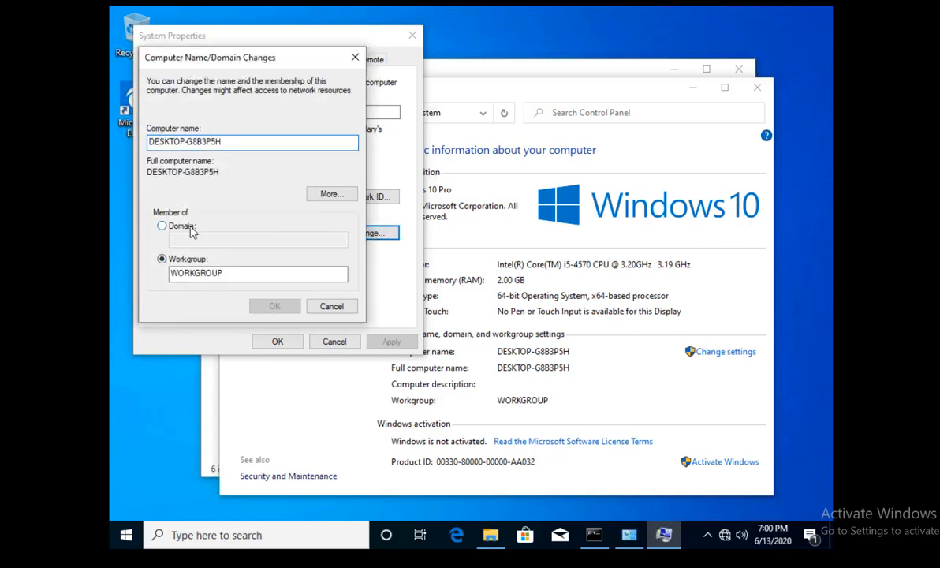
pyautogui.click(221, 238)
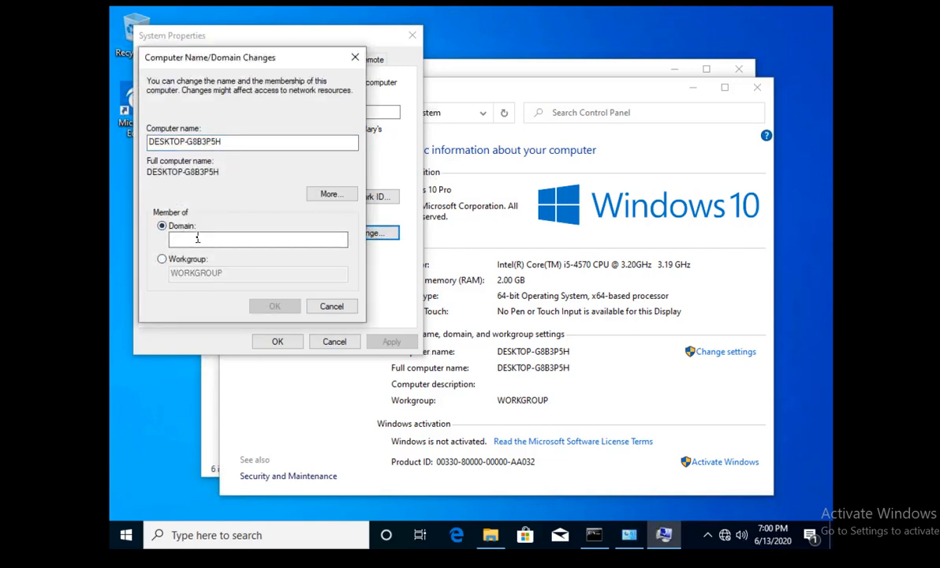
pyautogui.write('lab')
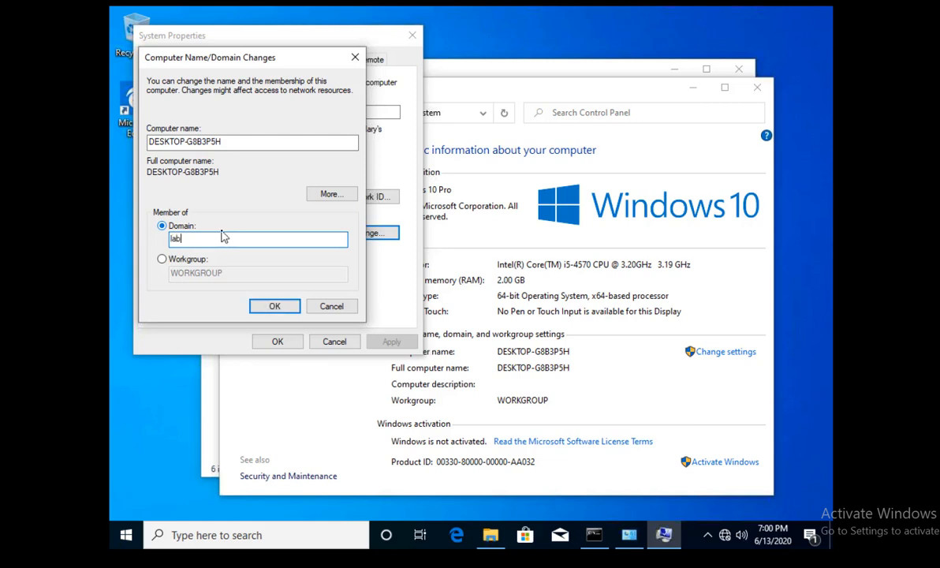
pyautogui.write('.local')
pyautogui.click(274, 306)
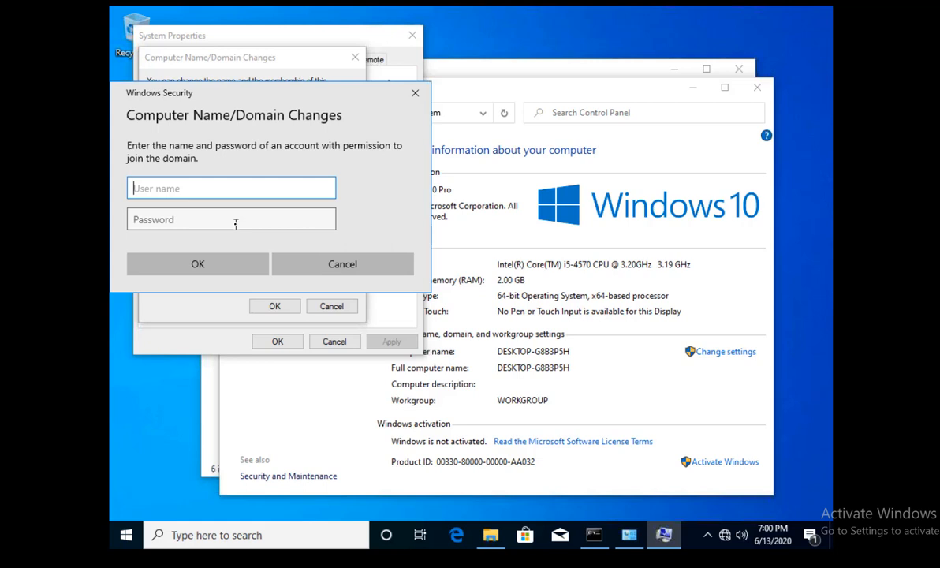
# Submit the administrator user name and its password to join lab.local.
pyautogui.write('administrator')
pyautogui.press('Tab')
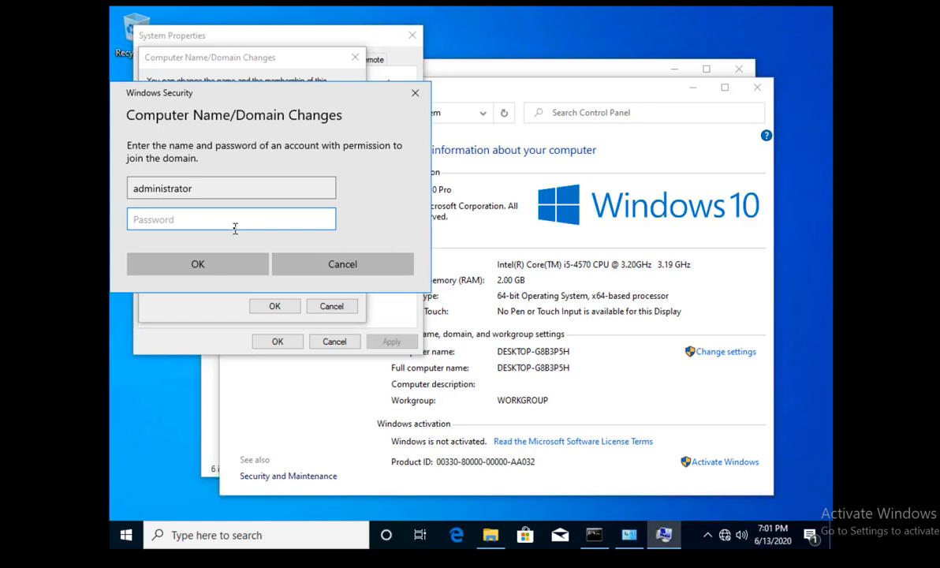
pyautogui.write('password')
pyautogui.click(229, 266)
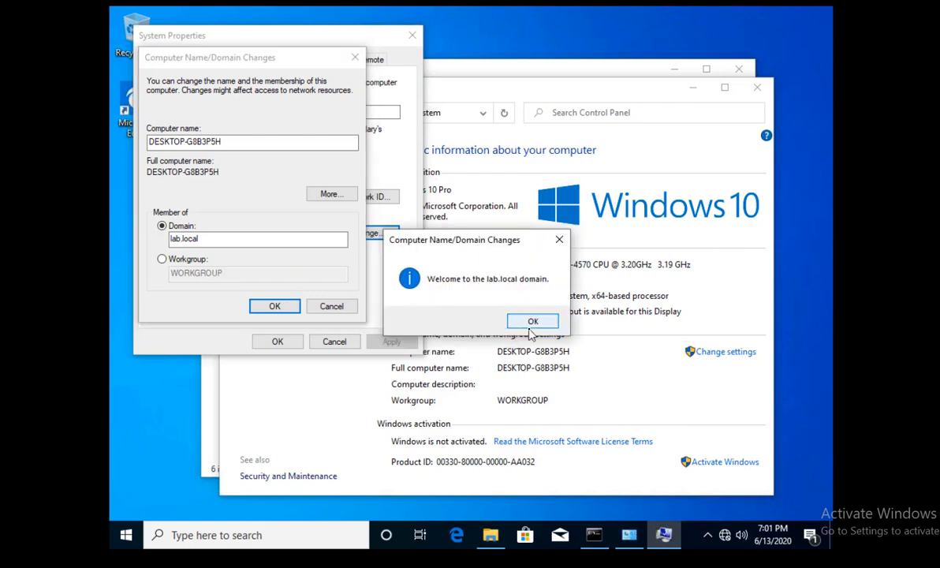
# Acknowledge the welcome and restart notices, close System Properties, and restart now.
pyautogui.click(531, 329)
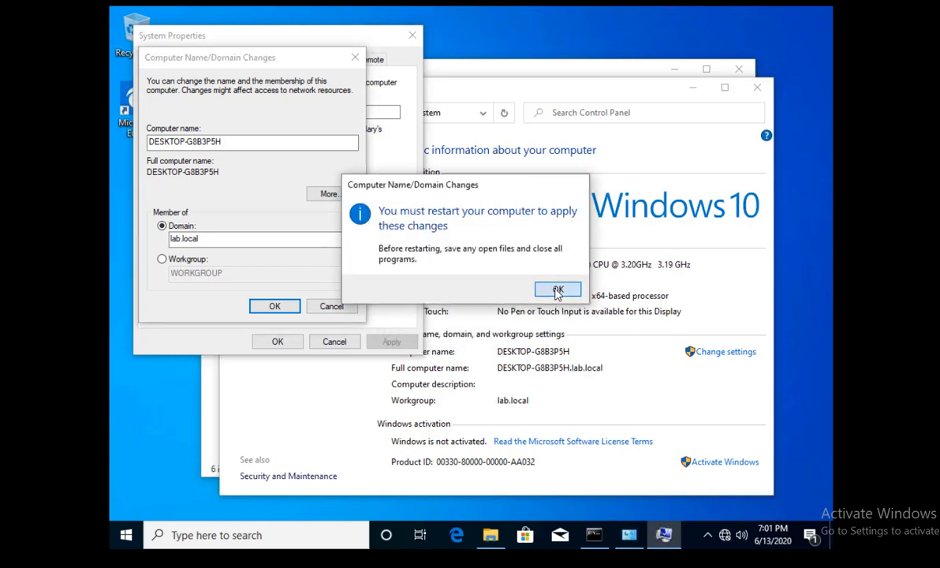
pyautogui.click(556, 290)
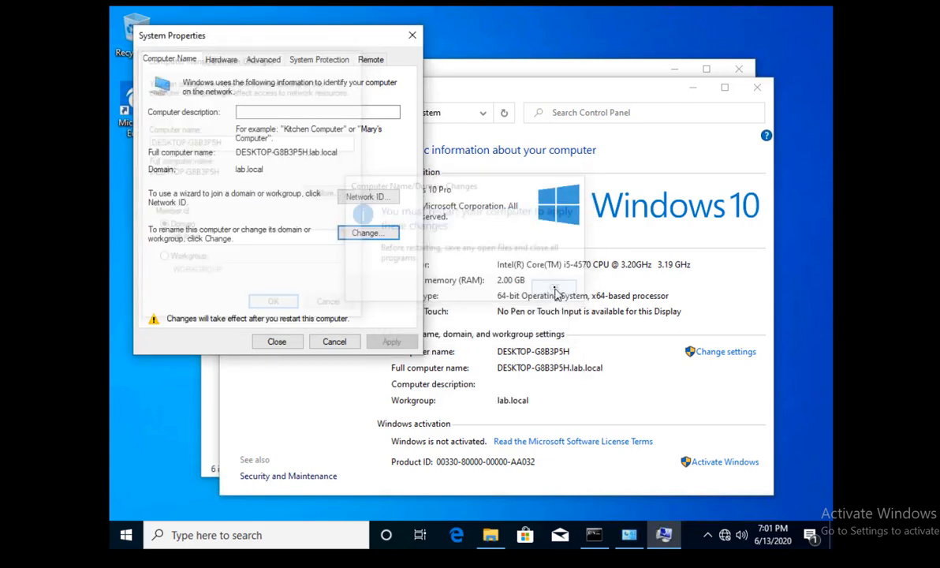
pyautogui.click(287, 347)
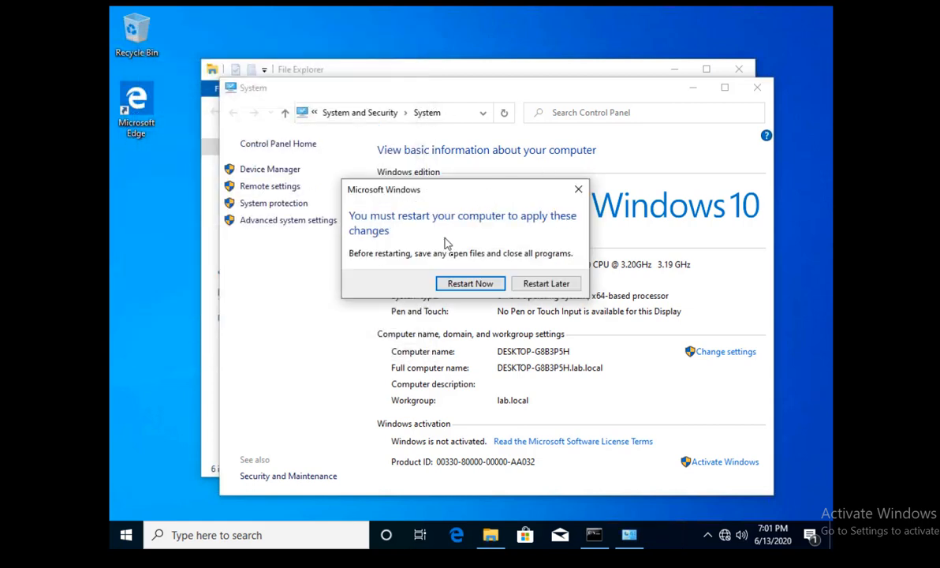
pyautogui.click(455, 282)
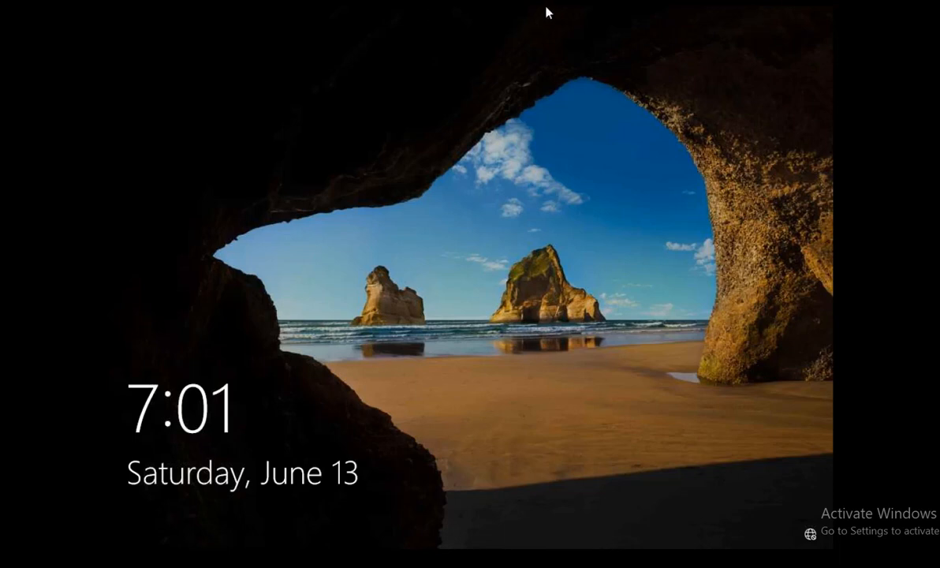
# Send Ctrl+Alt+Del and sign in via Other user as testuser1 with the account password.
pyautogui.click(777, 1)
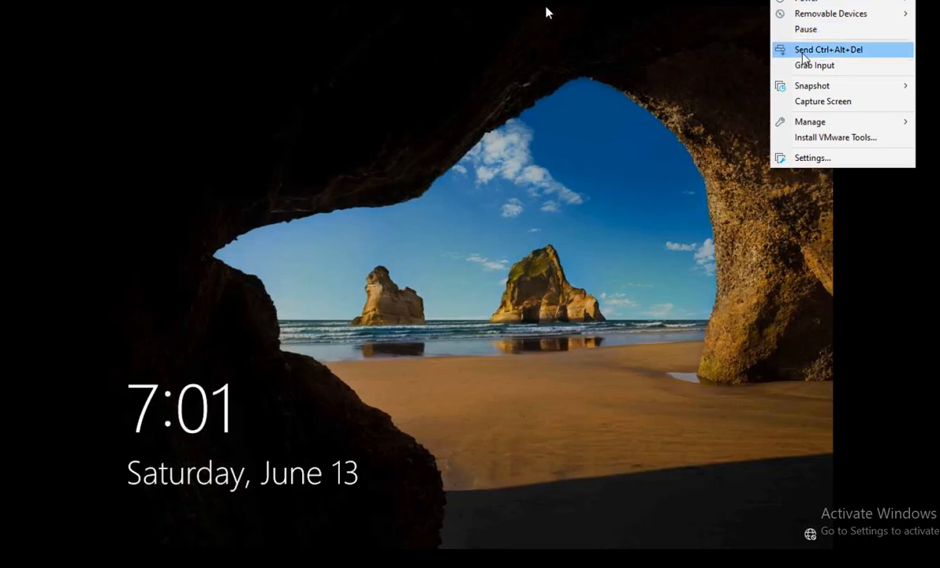
pyautogui.click(799, 52)
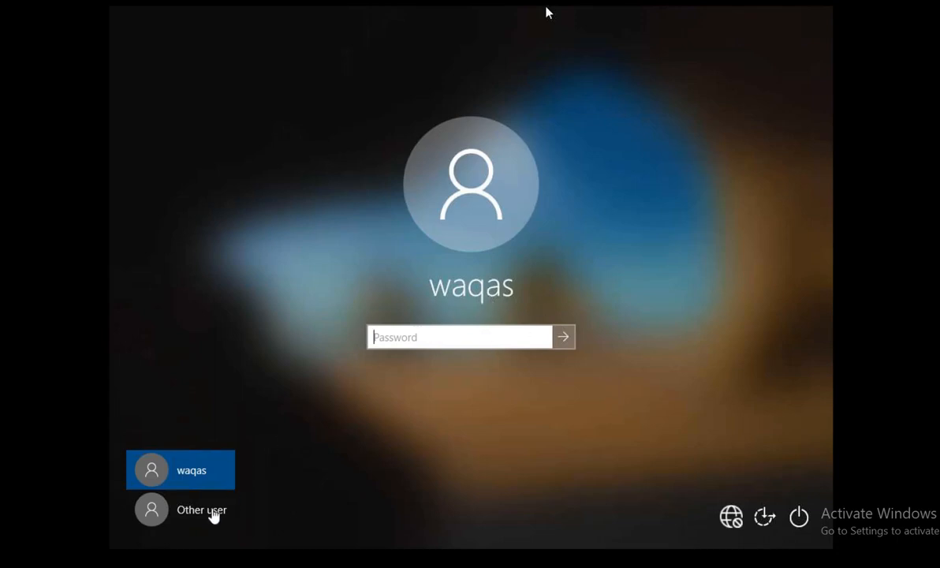
pyautogui.click(201, 511)
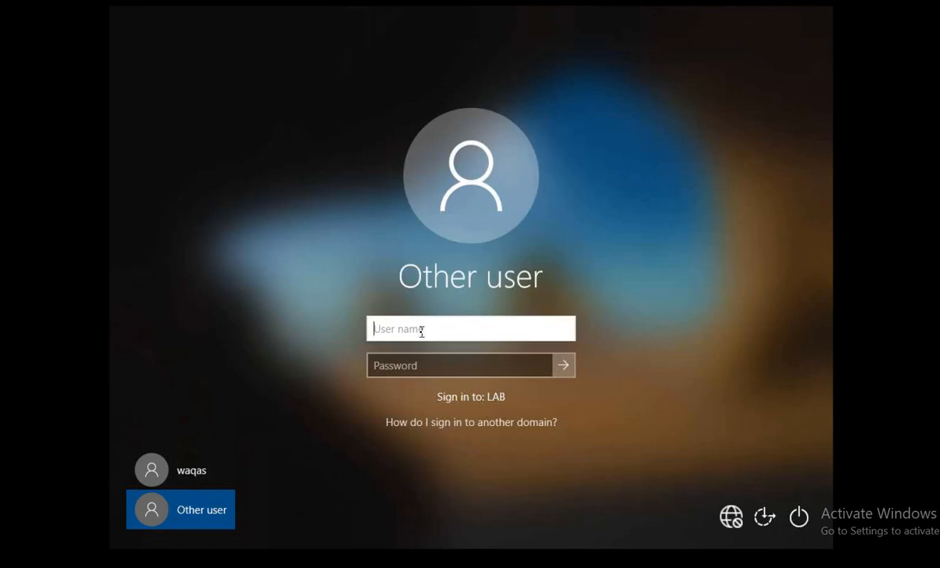
pyautogui.write('testuser1')
pyautogui.press('Tab')
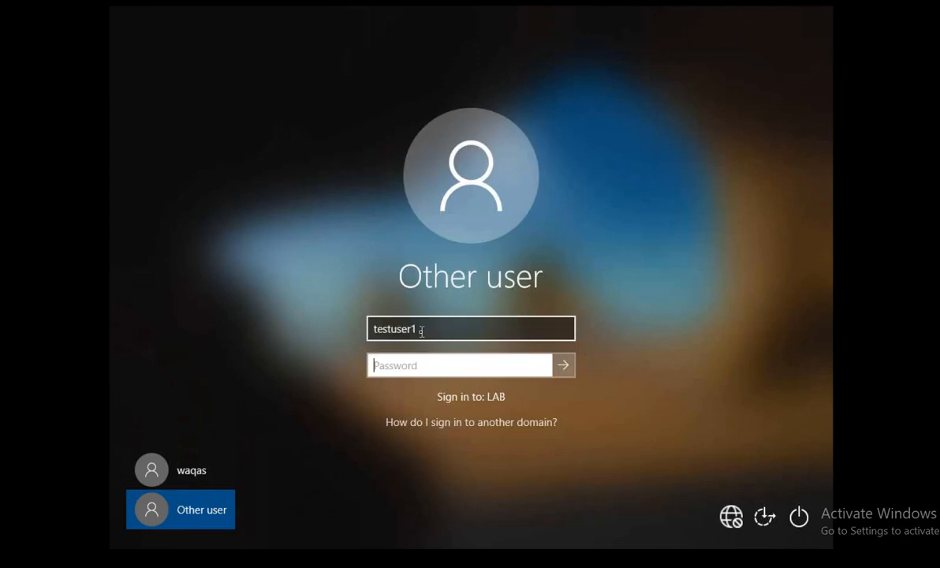
pyautogui.write('********')
pyautogui.click(563, 365)
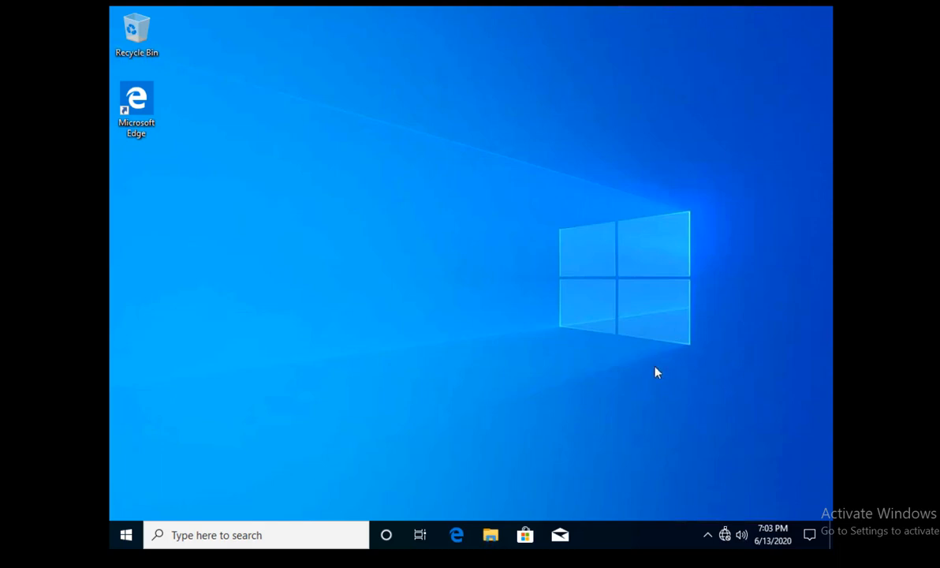
# View the Ethernet0 adapter's connection status details from network settings.
pyautogui.rightClick(725, 535)
pyautogui.click(725, 524)
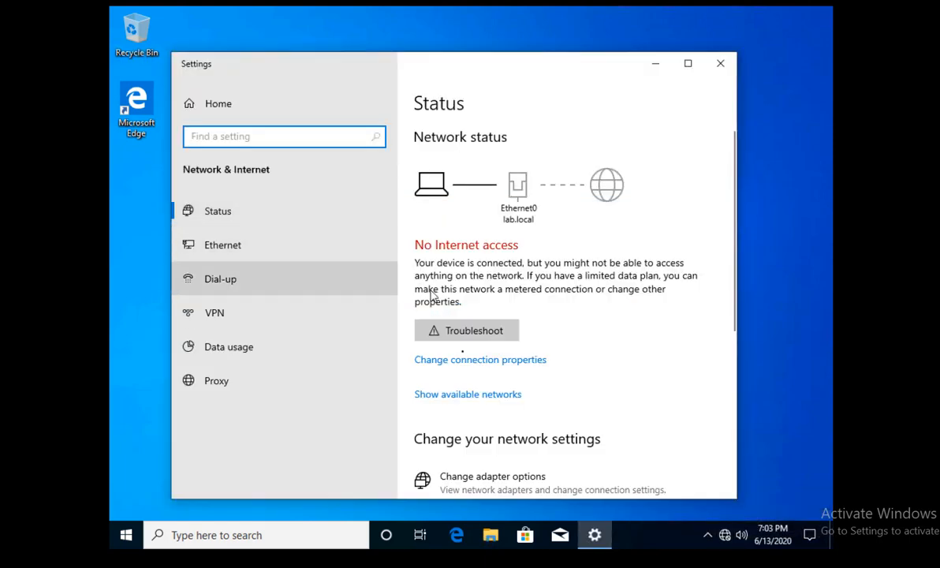
pyautogui.click(222, 246)
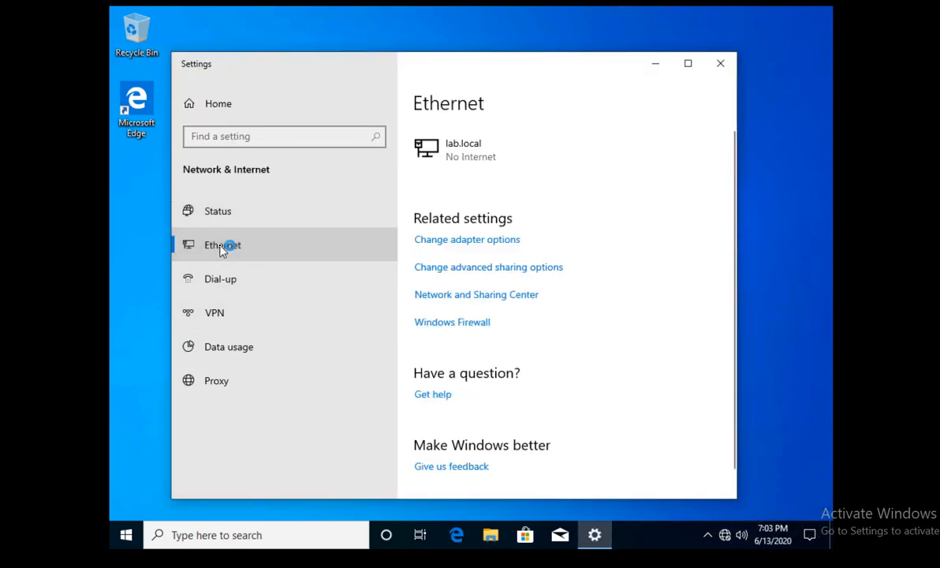
pyautogui.click(455, 239)
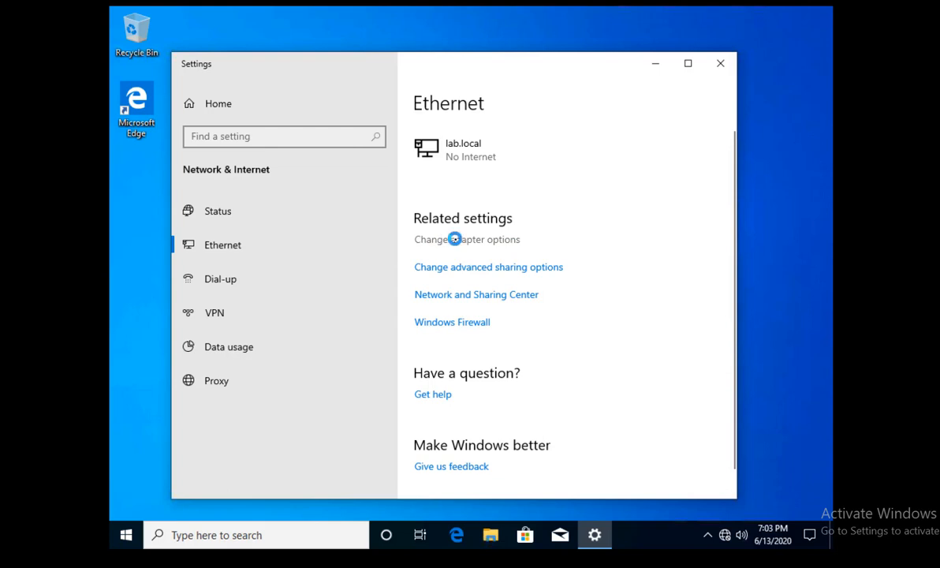
pyautogui.click(278, 152)
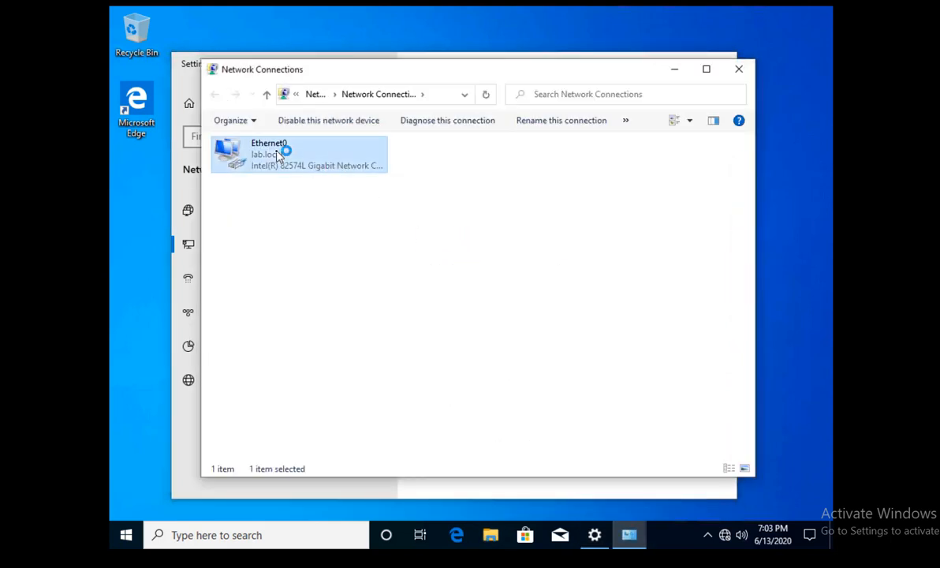
pyautogui.click(395, 265)
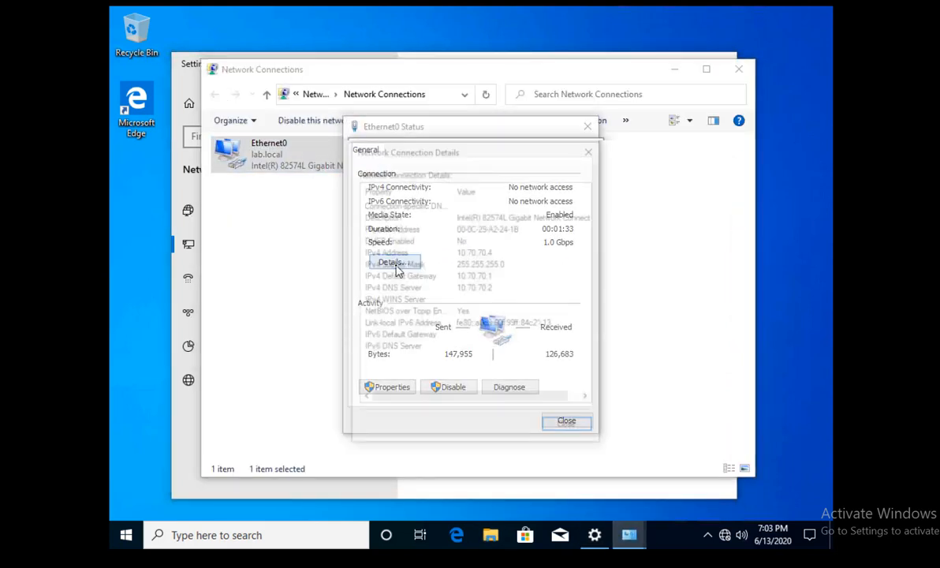
pyautogui.click(590, 150)
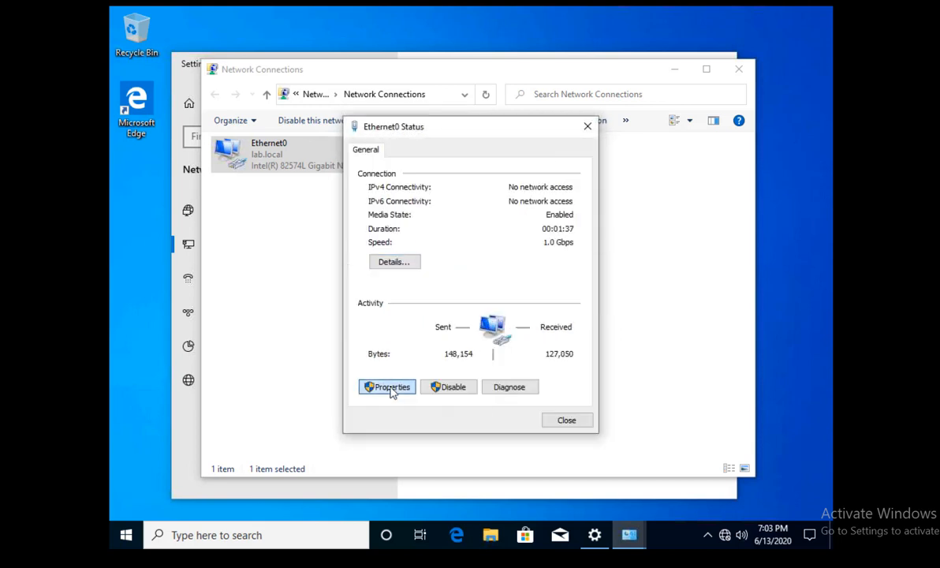
# Decline the UAC prompt for Ethernet0 Properties and close all network windows.
pyautogui.click(394, 387)
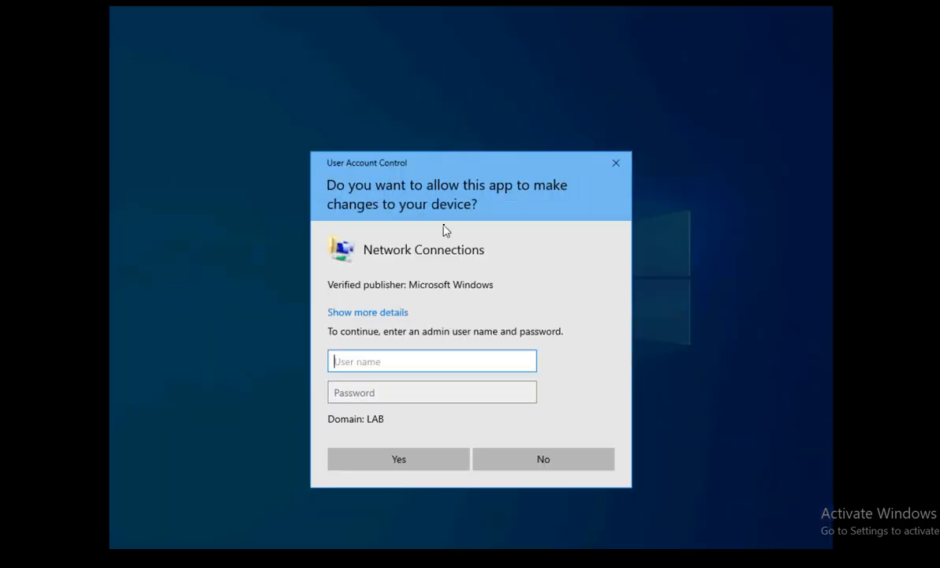
pyautogui.click(530, 458)
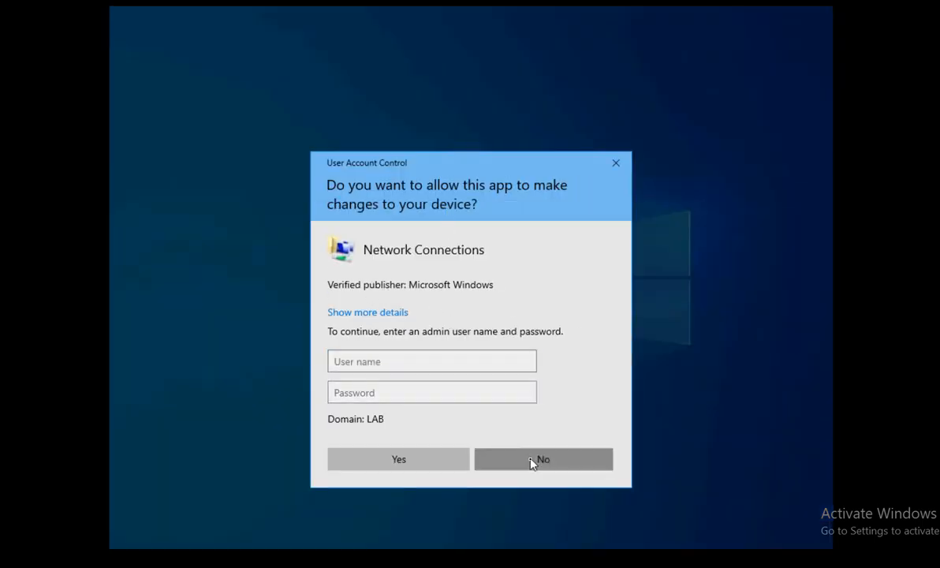
pyautogui.click(565, 422)
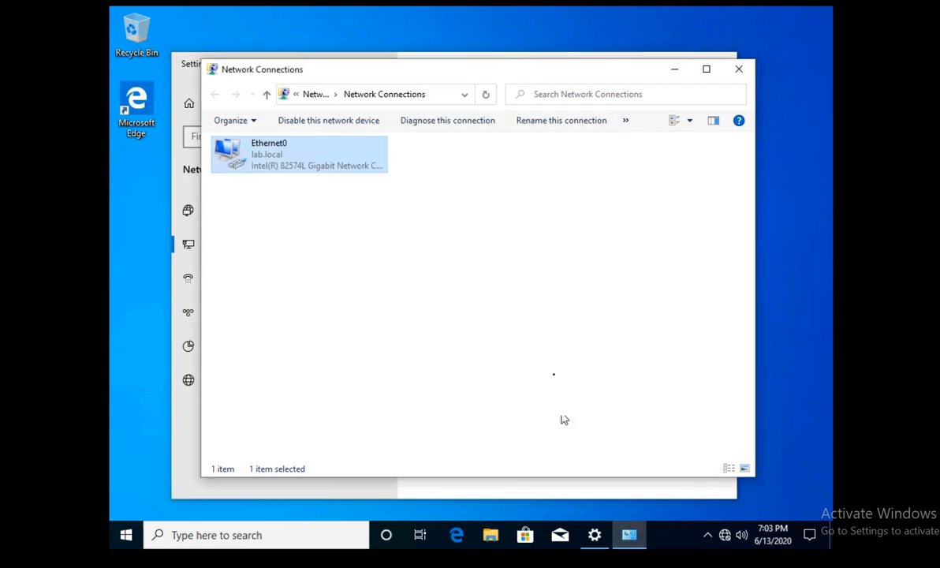
pyautogui.click(742, 70)
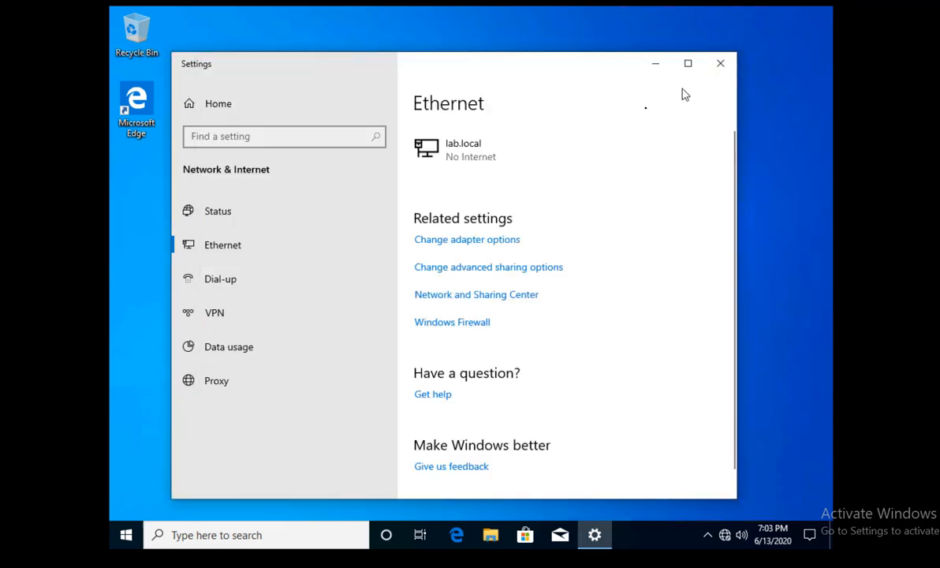
pyautogui.click(719, 63)
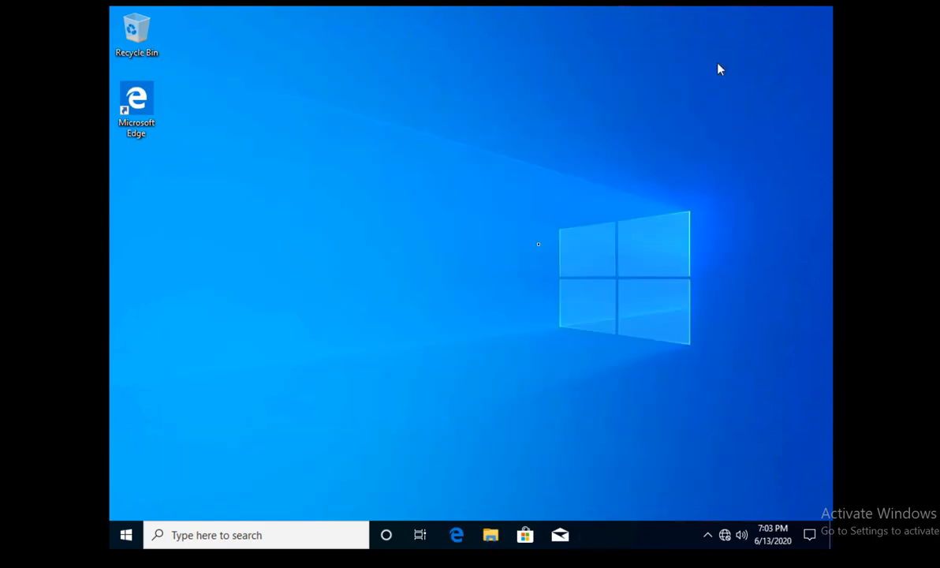
# Open a command prompt through Run and execute 'ping lab'.
pyautogui.press('super+r')
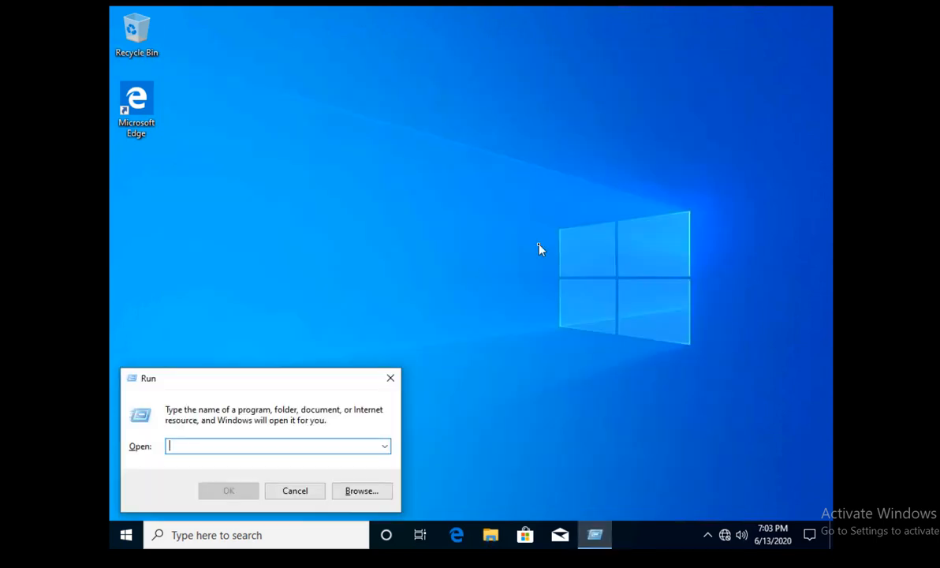
pyautogui.write('cmd')
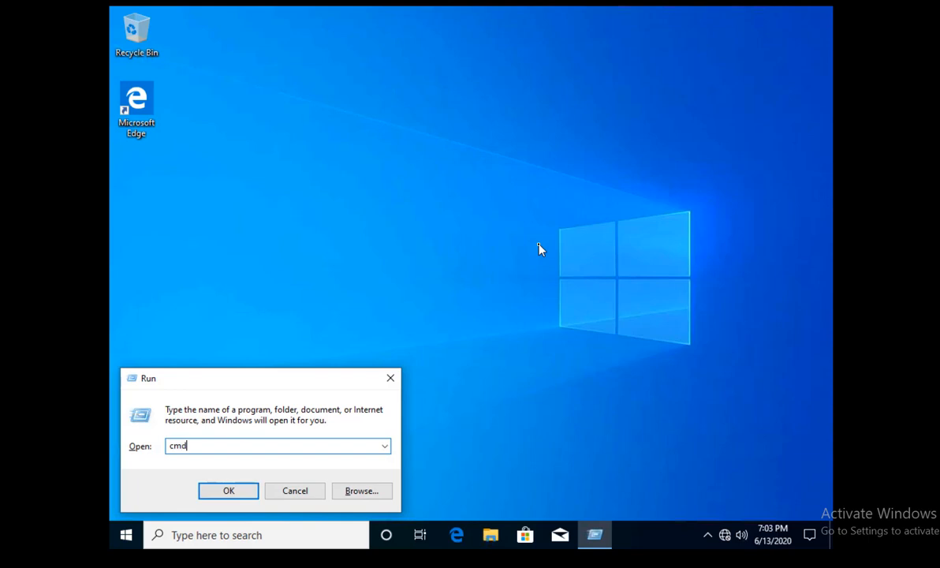
pyautogui.press('Return')
pyautogui.write('pibng')
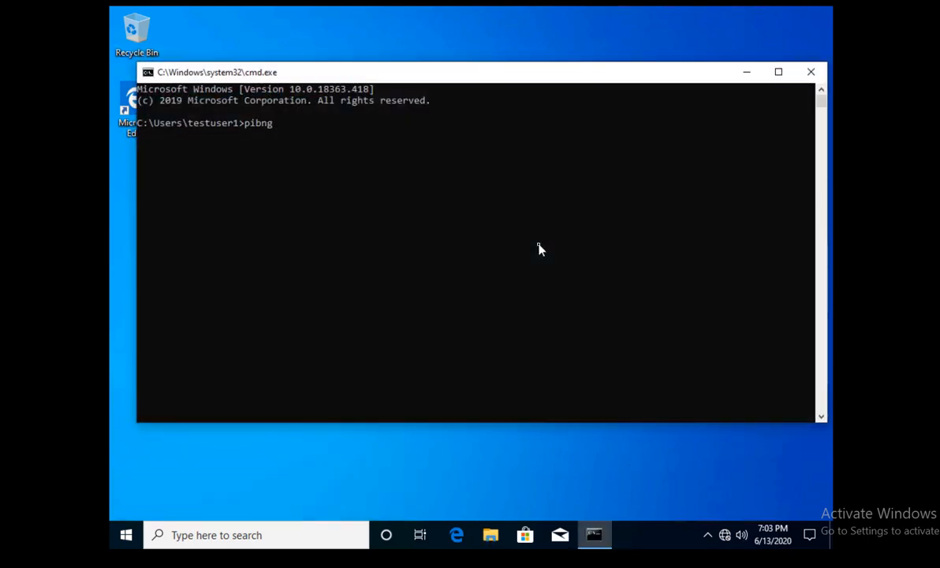
pyautogui.press('BackSpace')
pyautogui.press('BackSpace')
pyautogui.press('BackSpace')
pyautogui.press('BackSpace')
pyautogui.write('ng')
pyautogui.write('lab')
pyautogui.press('Return')
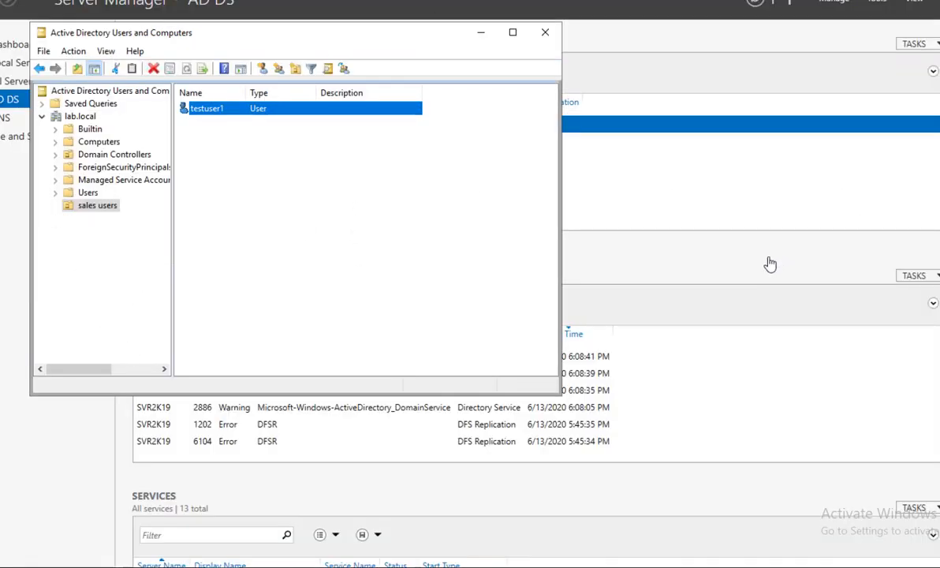
# Minimize Active Directory Users and Computers and run 'ping svr2k19' from the client.
pyautogui.click(480, 33)
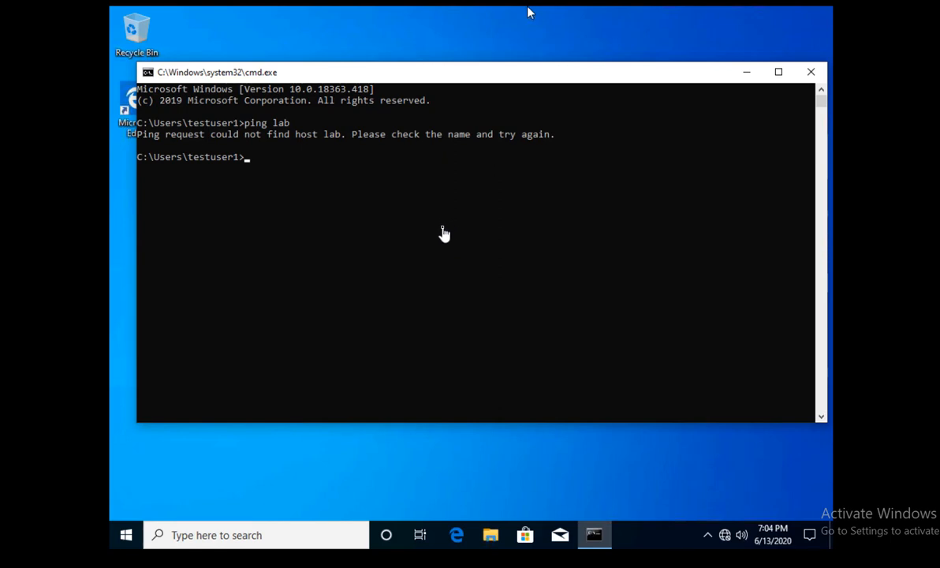
pyautogui.write('ping svr2k19')
pyautogui.press('Return')
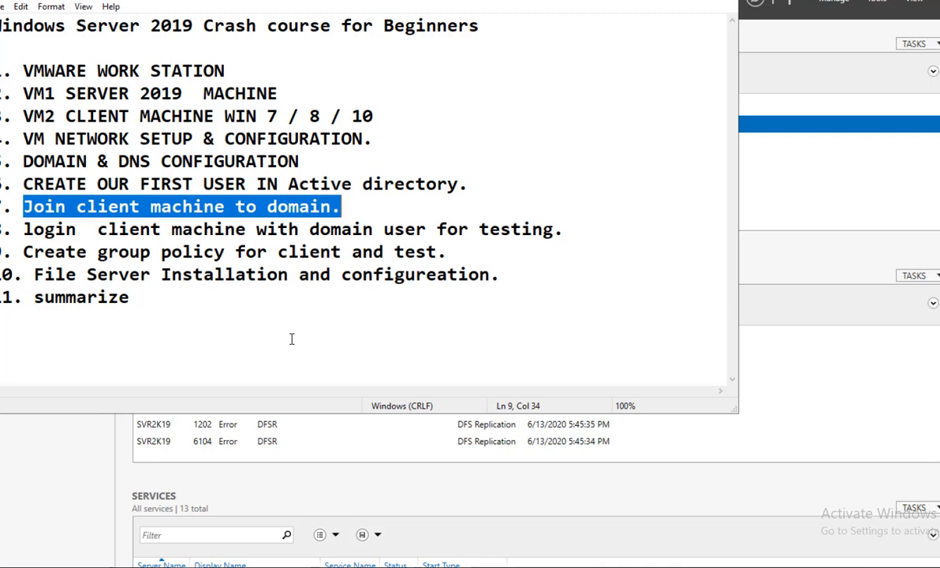
# Deselect line 7, 'Join client machine to domain.', in the Notepad outline.
pyautogui.click(278, 251)
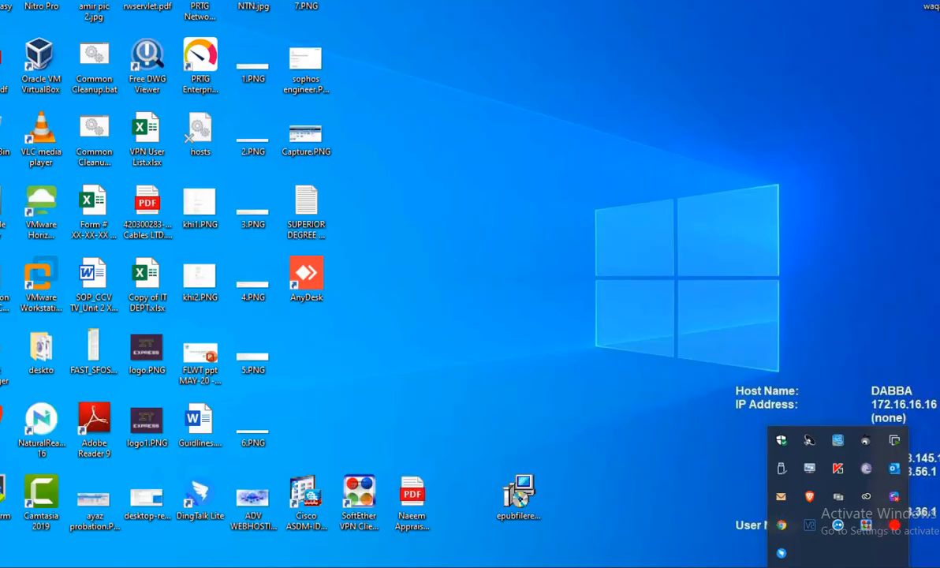
# Switch to the Windows Server 2019 VM, minimize Notepad, and restore Server Manager.
pyautogui.moveTo(337, 566)
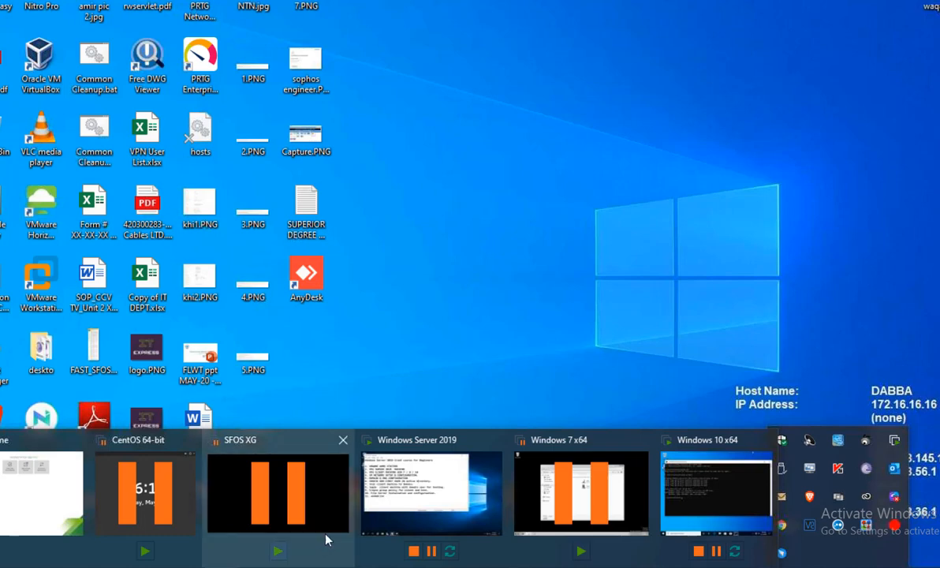
pyautogui.click(409, 488)
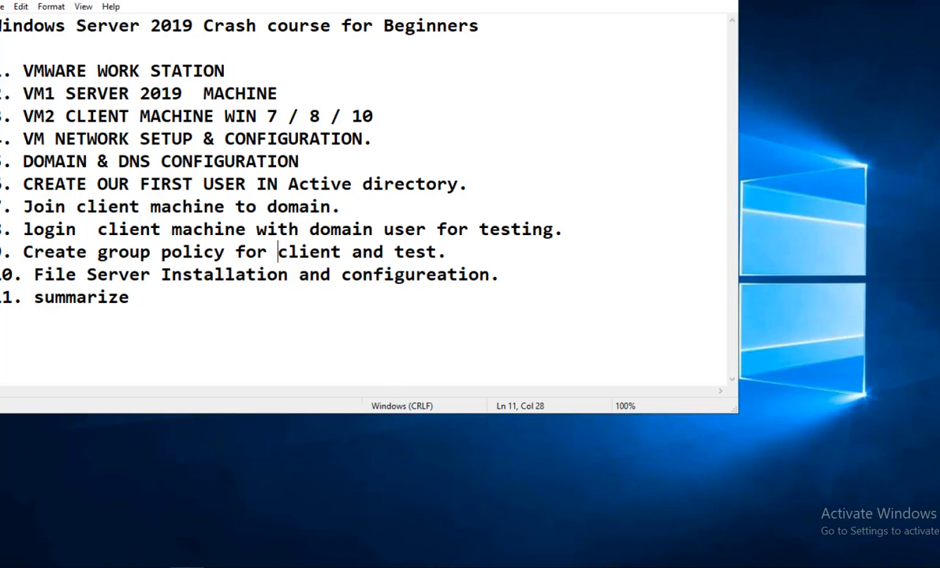
pyautogui.click(187, 567)
pyautogui.click(151, 567)
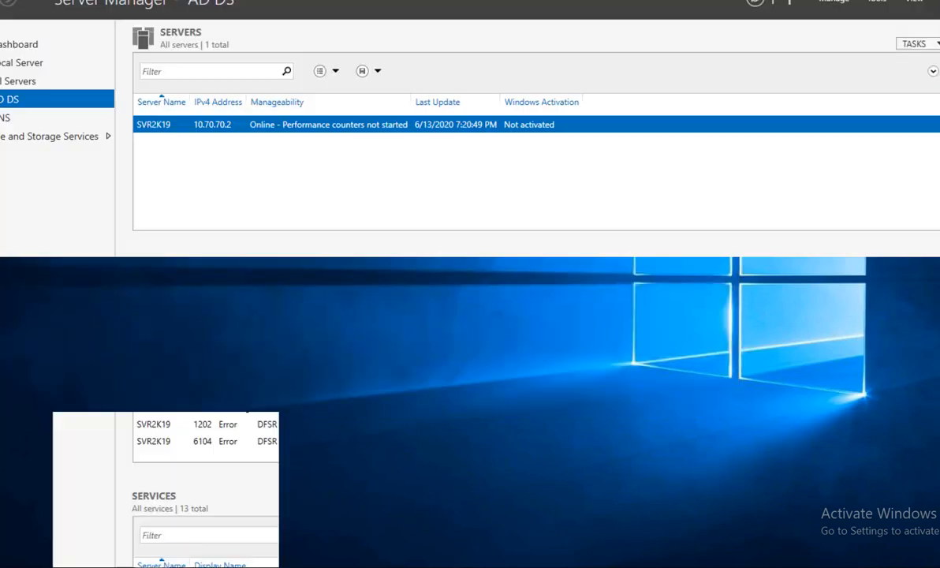
# Launch Group Policy Management from Server Manager's Tools menu and maximize it.
pyautogui.click(878, 3)
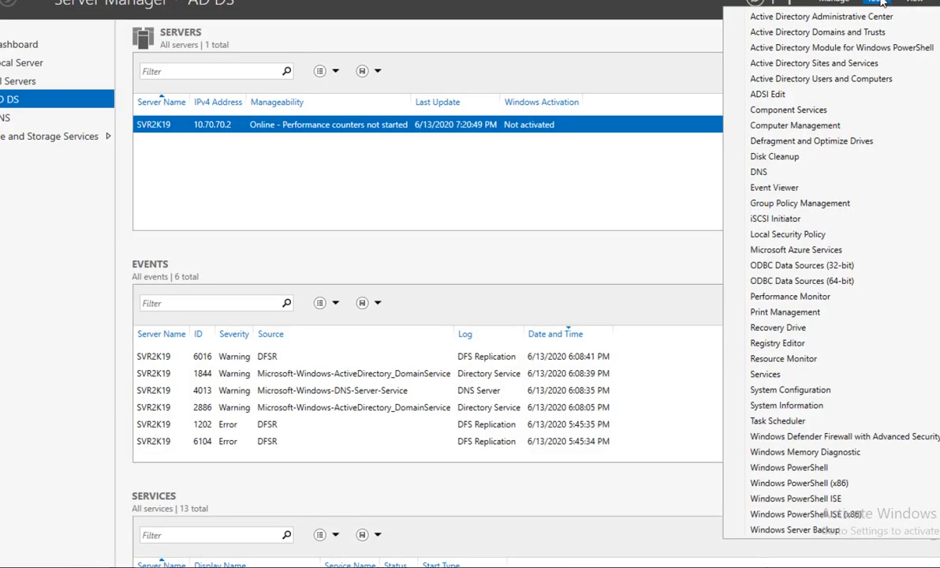
pyautogui.click(803, 207)
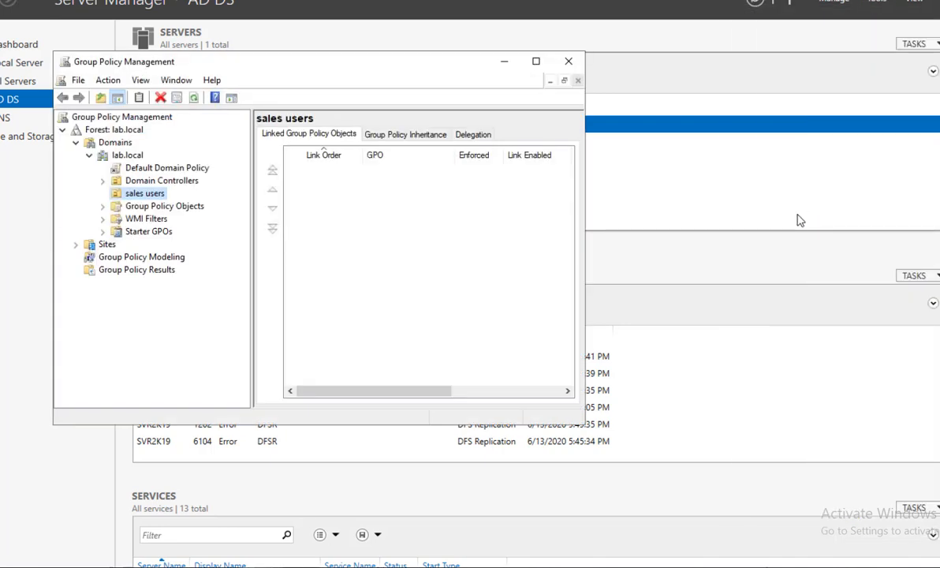
pyautogui.click(536, 60)
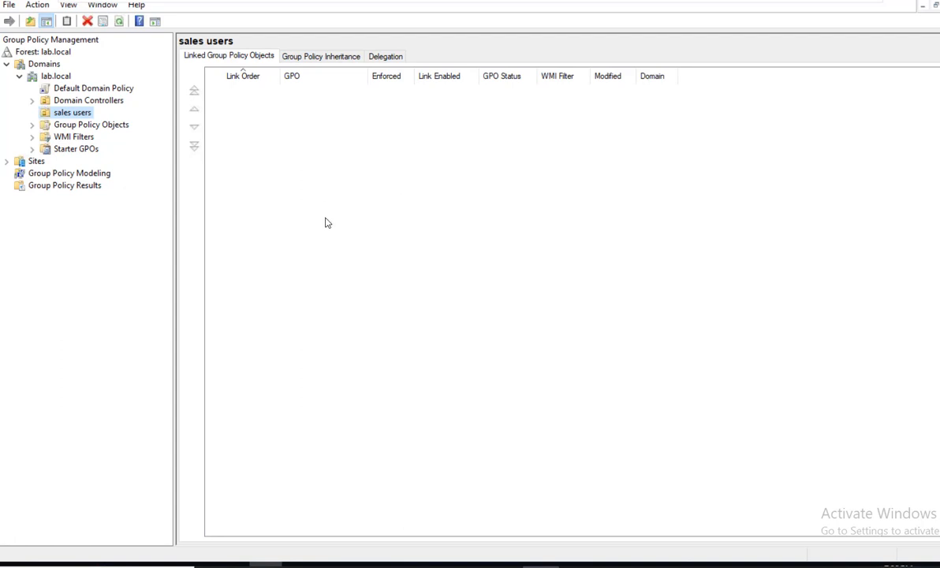
pyautogui.click(118, 89)
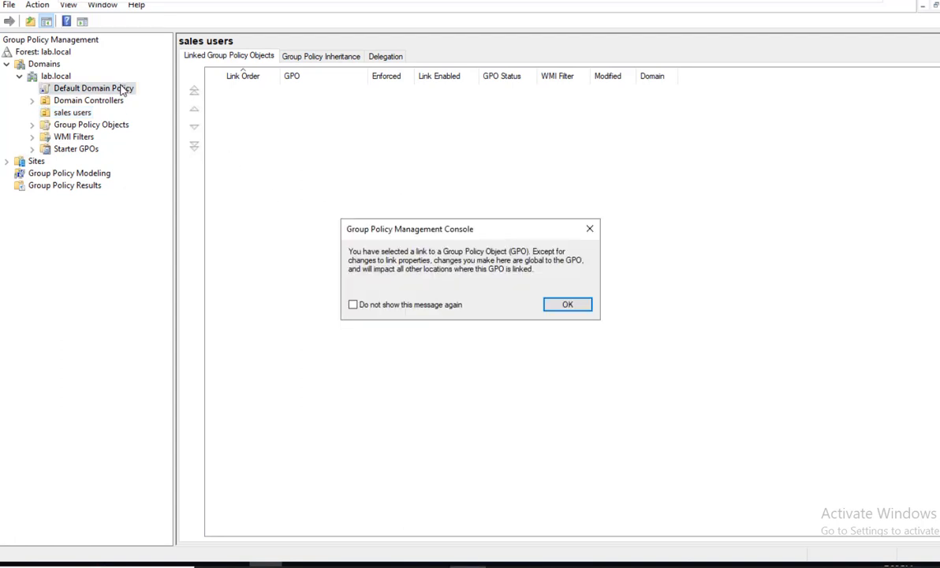
pyautogui.click(577, 305)
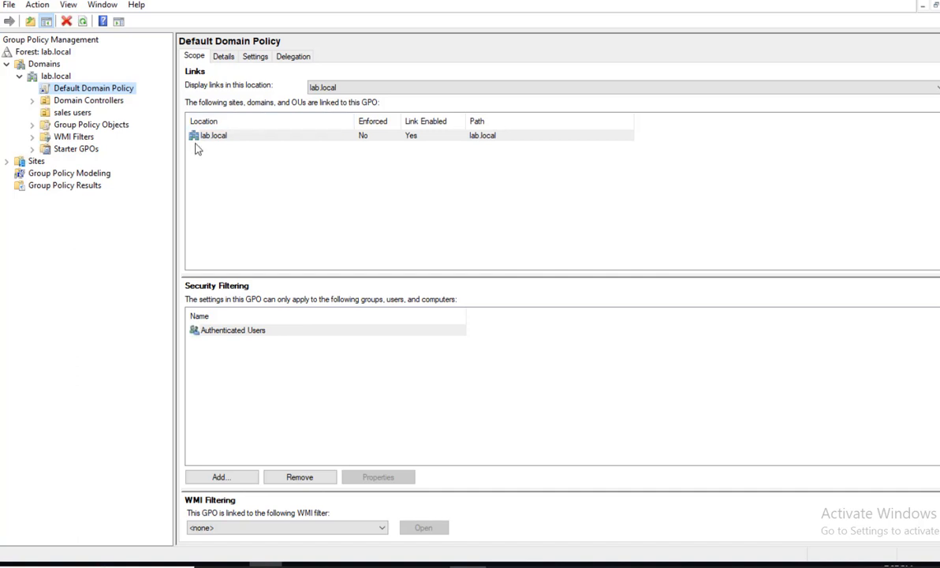
pyautogui.click(72, 111)
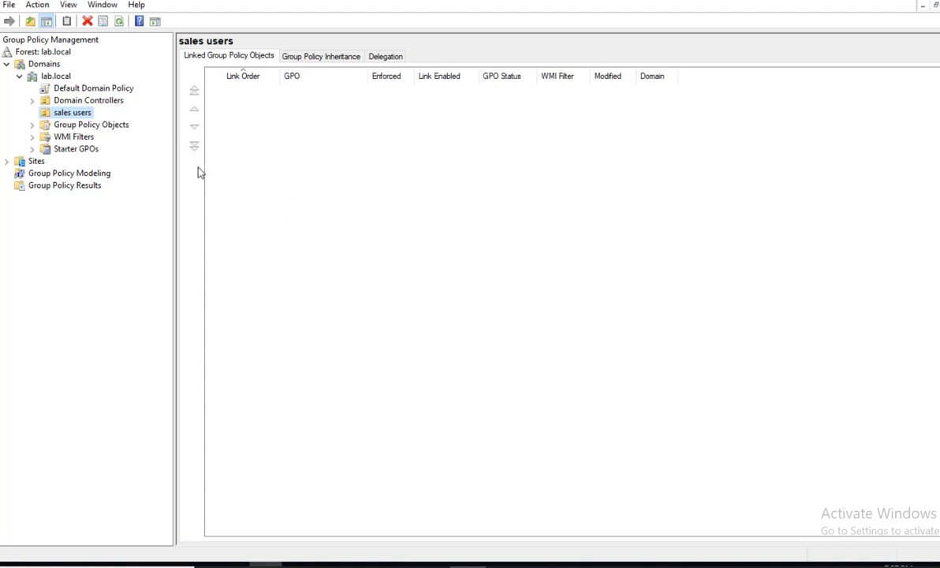
# Create a GPO named SALES_GPO linked to sales users, with Source Starter GPO left as (none).
pyautogui.rightClick(79, 112)
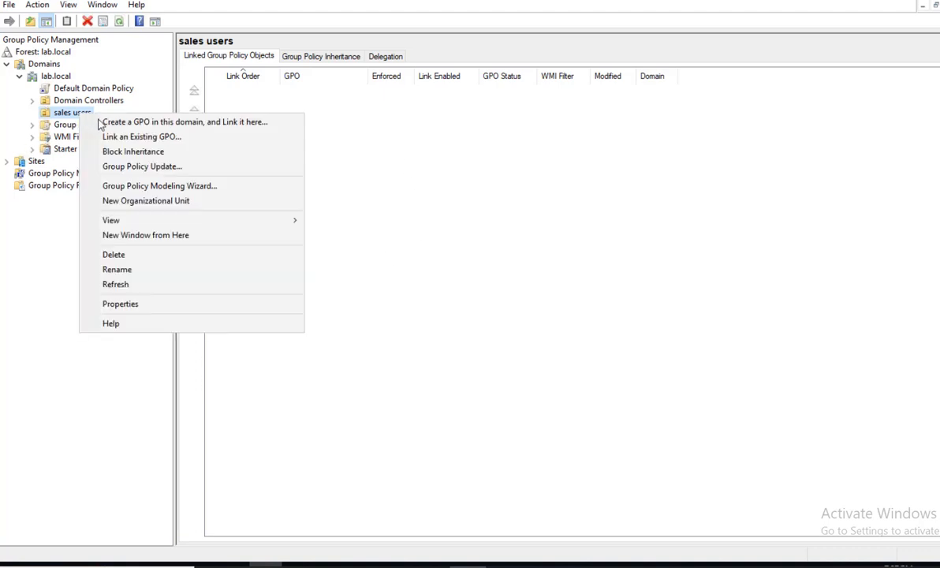
pyautogui.click(216, 123)
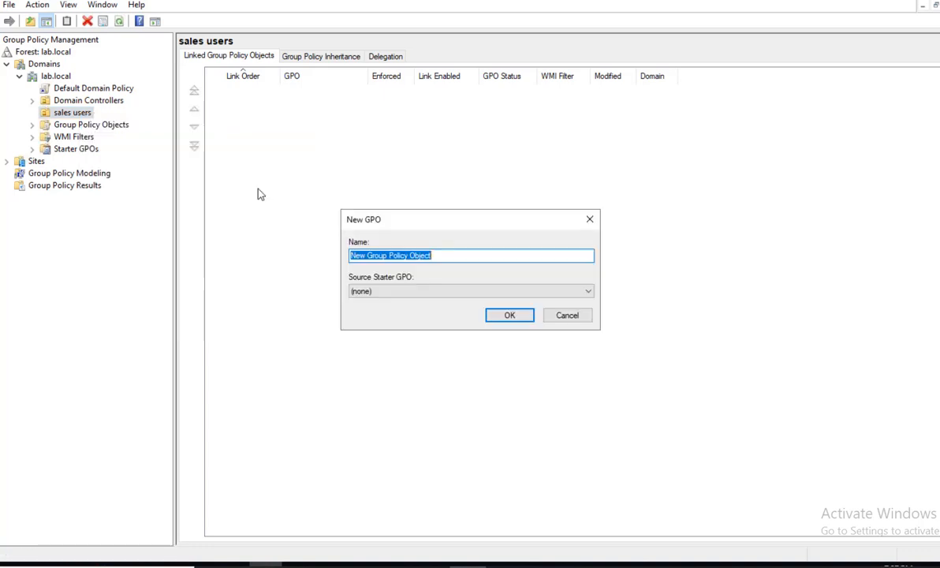
pyautogui.write('sales')
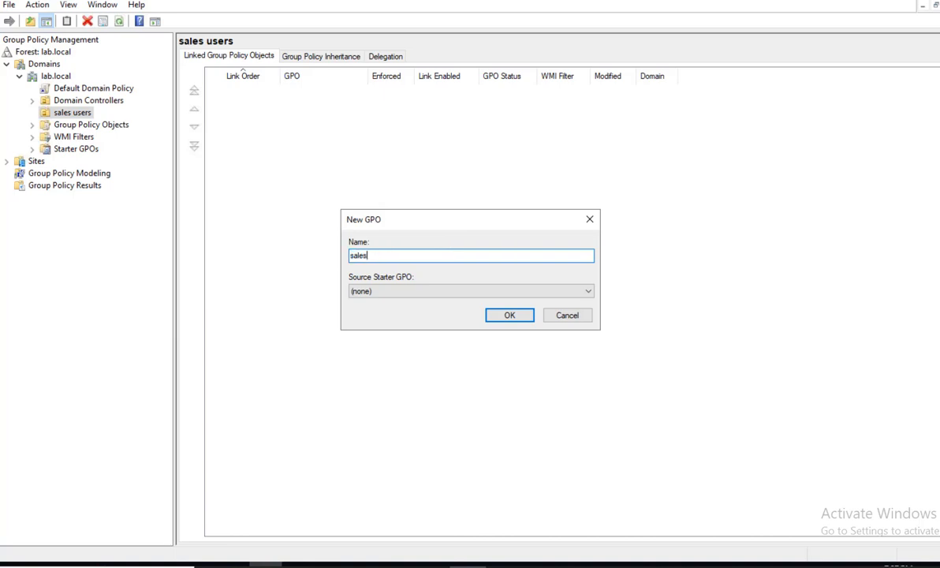
pyautogui.press('BackSpace')
pyautogui.press('BackSpace')
pyautogui.press('BackSpace')
pyautogui.press('BackSpace')
pyautogui.press('BackSpace')
pyautogui.write('SALES_GPO')
pyautogui.click(420, 291)
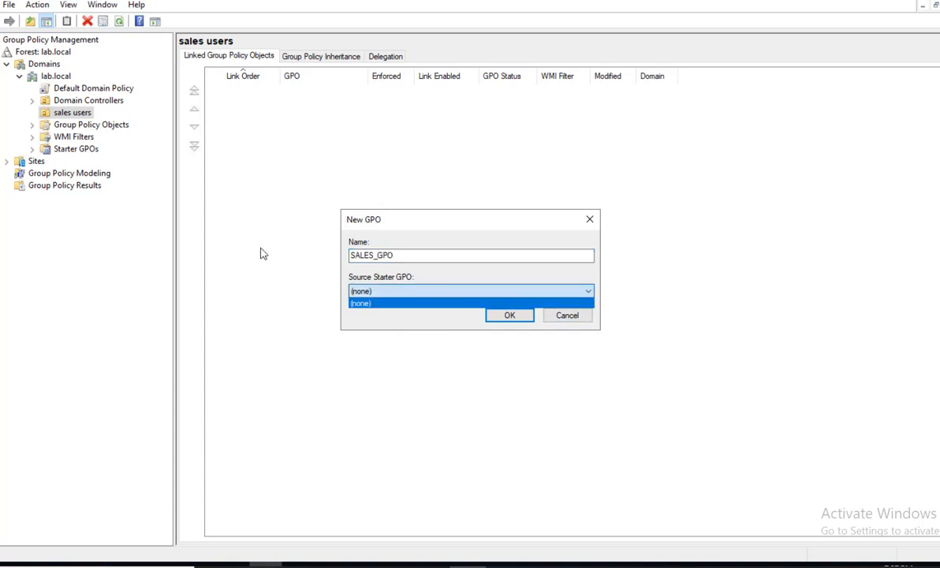
pyautogui.click(408, 326)
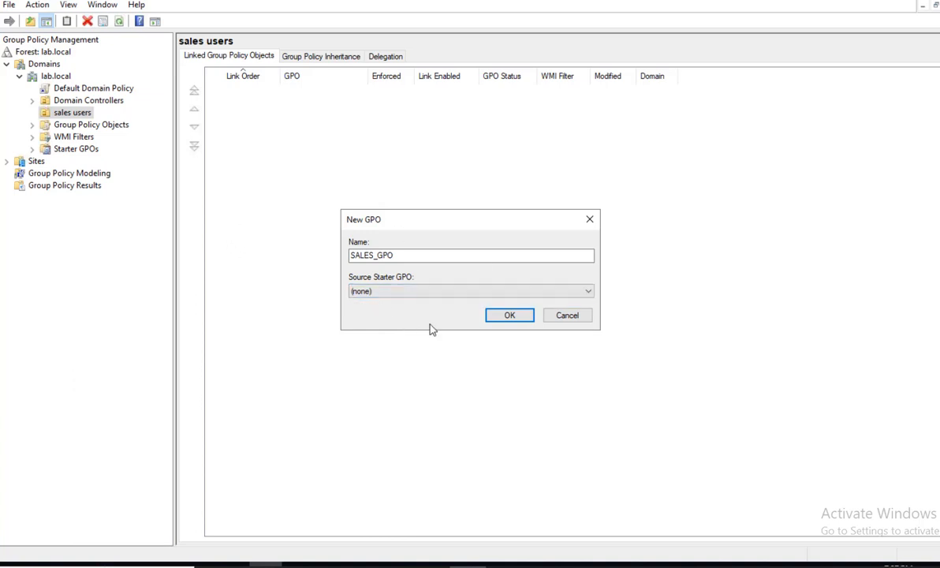
pyautogui.click(386, 293)
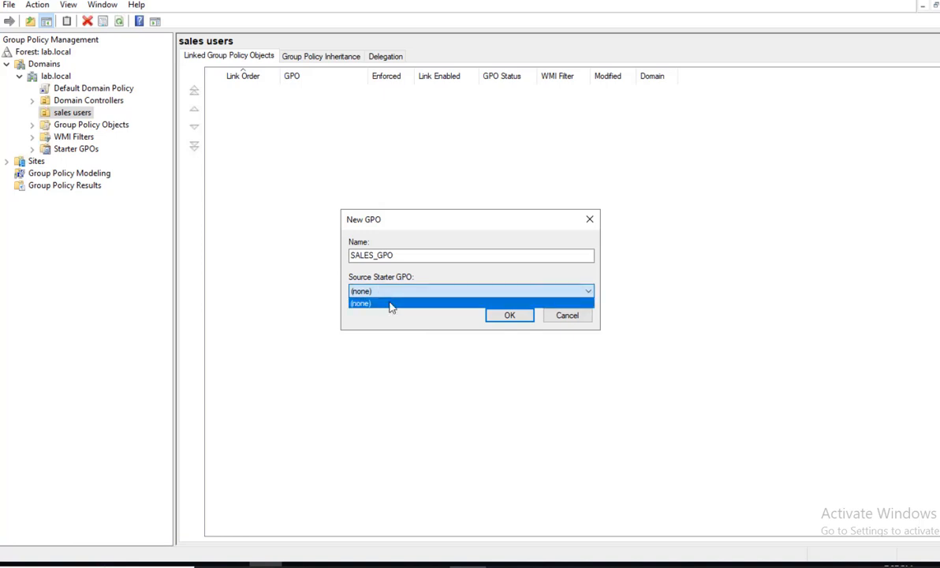
pyautogui.click(438, 255)
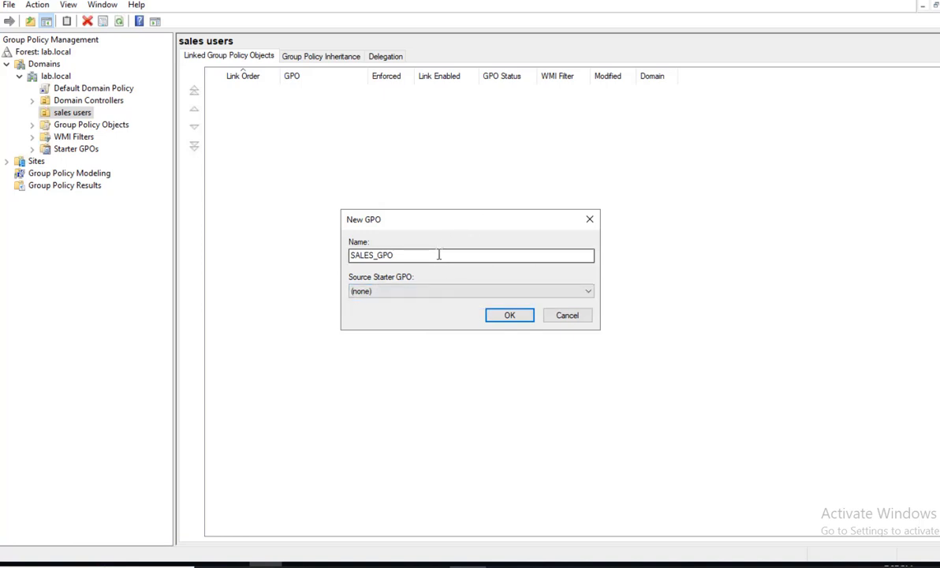
pyautogui.click(511, 316)
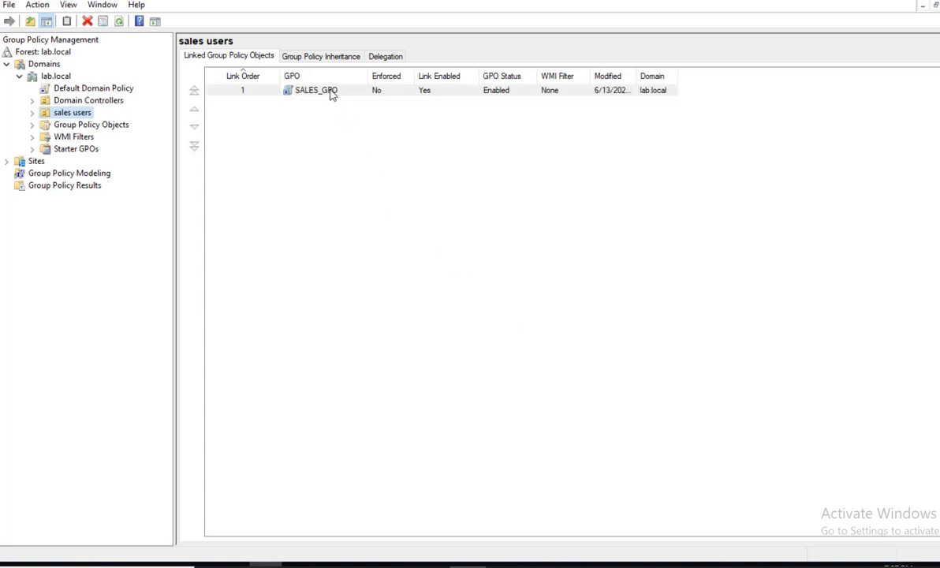
# Open SALES_GPO in the Group Policy Management Editor and widen its policy tree pane.
pyautogui.rightClick(331, 94)
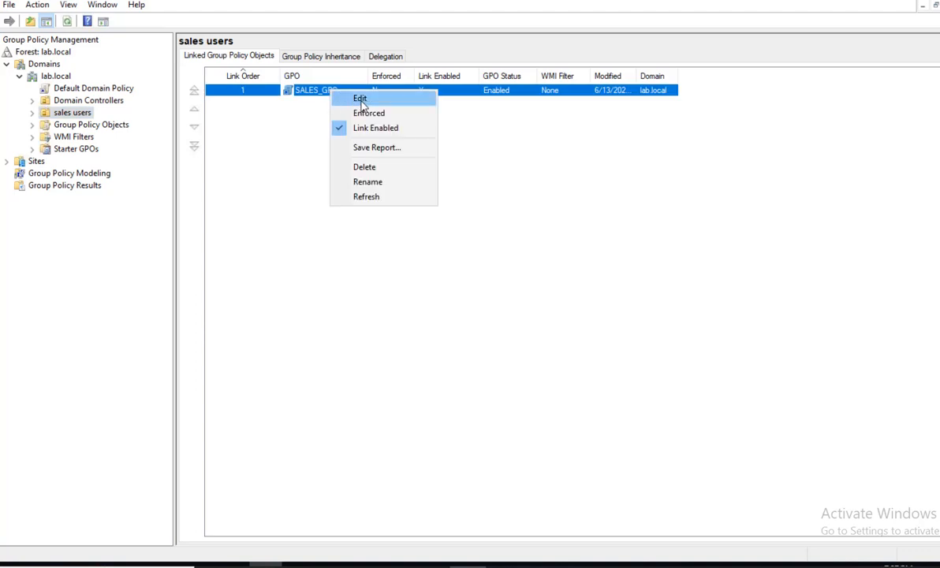
pyautogui.click(360, 99)
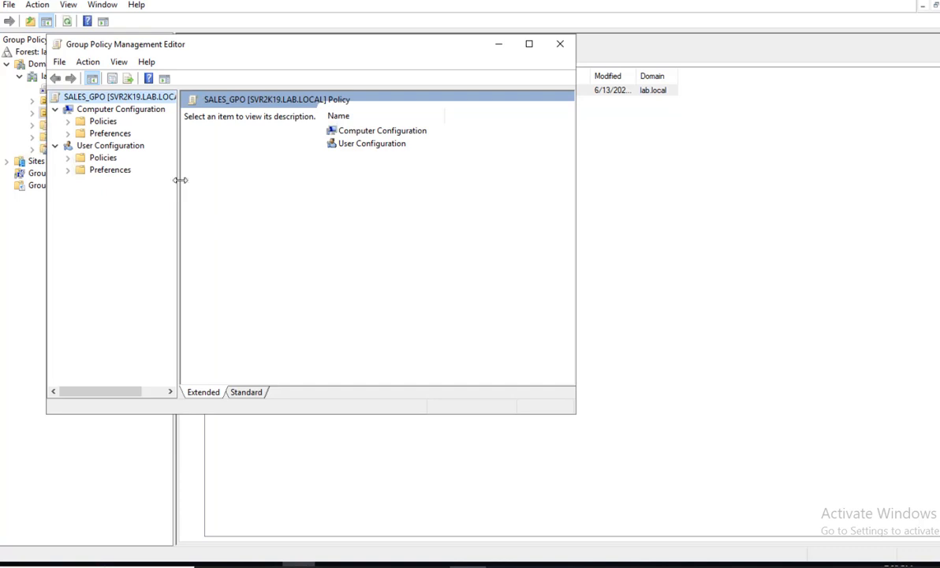
pyautogui.moveTo(178, 180); pyautogui.dragTo(223, 182)
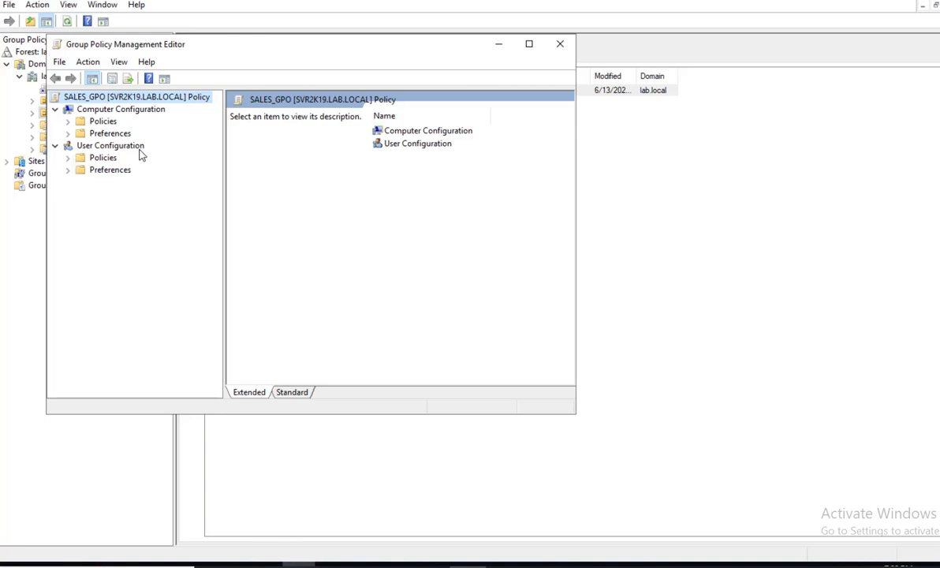
# Expand User Configuration > Policies > Administrative Templates > Desktop and browse the Windows Components subfolders.
pyautogui.click(68, 159)
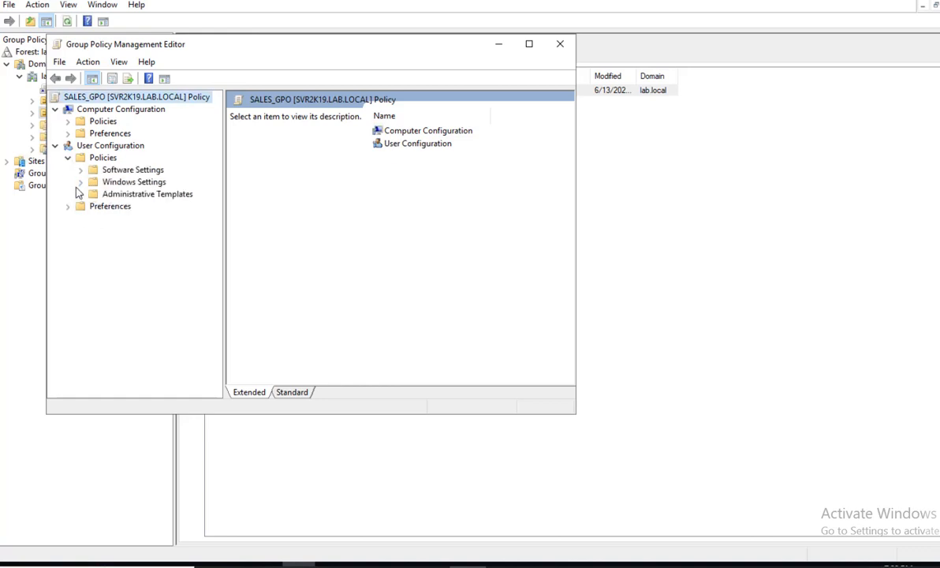
pyautogui.click(80, 194)
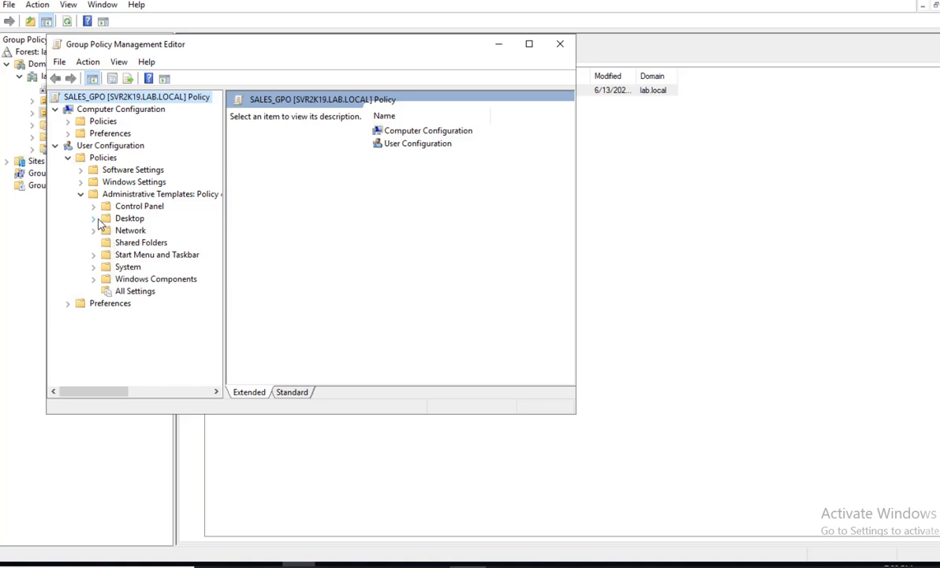
pyautogui.click(93, 218)
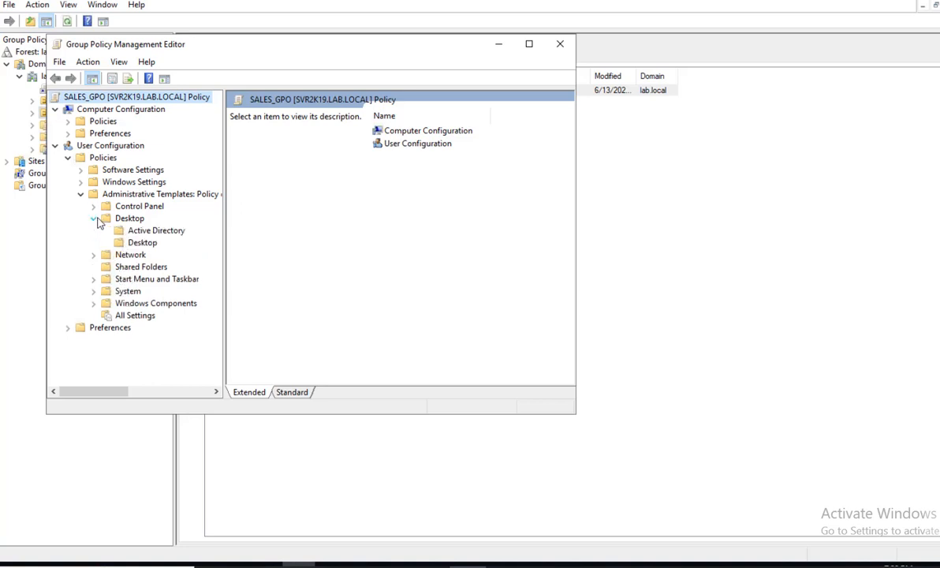
pyautogui.click(125, 303)
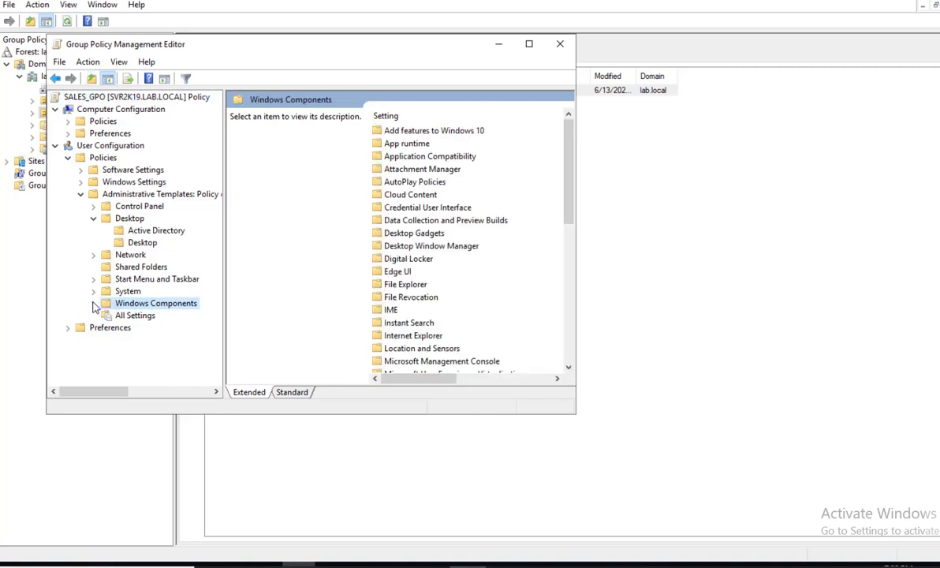
pyautogui.click(94, 303)
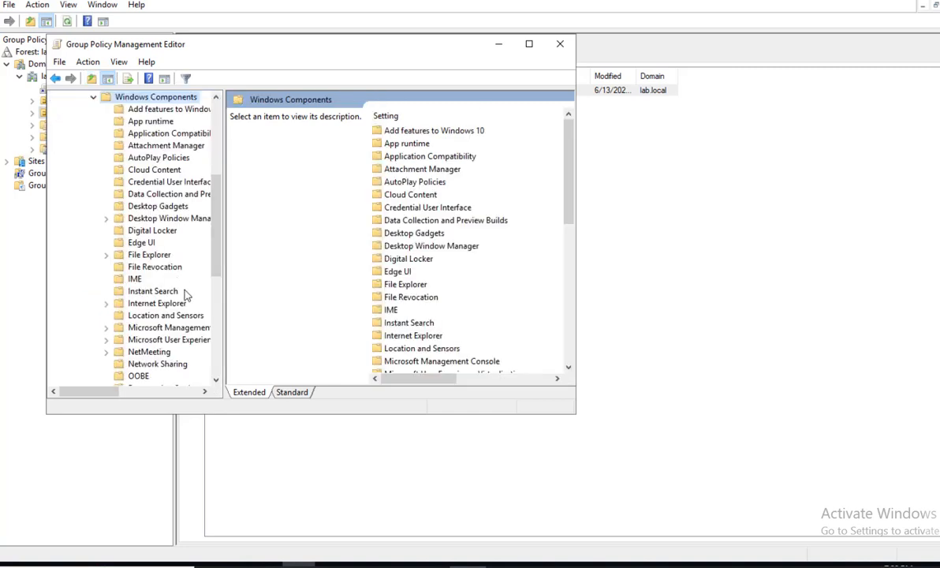
pyautogui.scroll(-3, 195, 318)
pyautogui.scroll(-1, 195, 317)
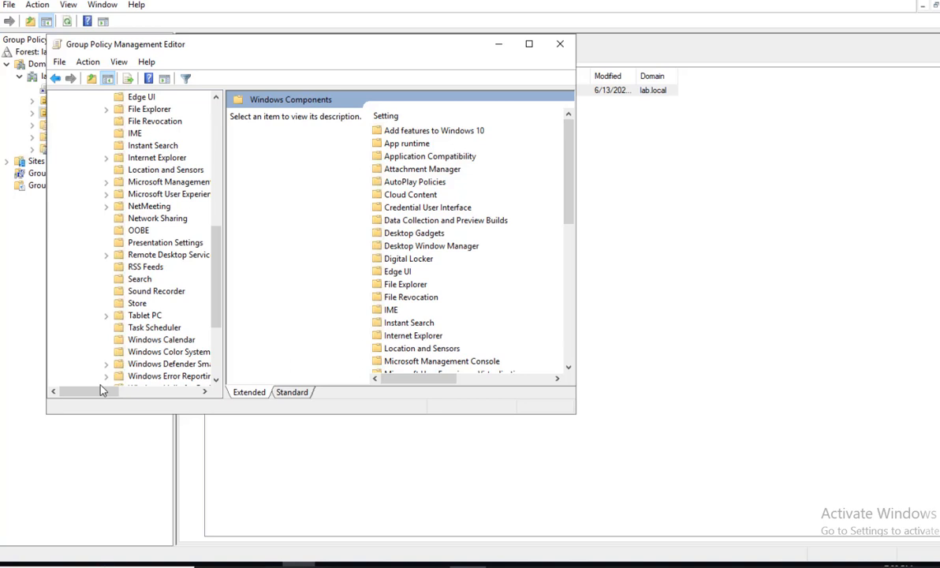
pyautogui.scroll(5, 102, 388)
pyautogui.click(93, 122)
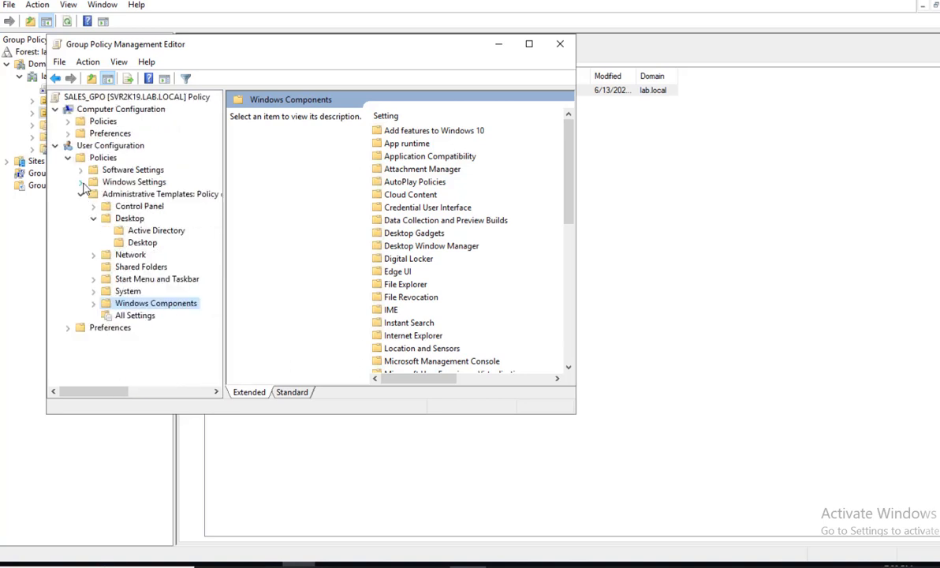
# Show All Settings under user Administrative Templates and widen the editor to reveal each setting's state.
pyautogui.click(132, 317)
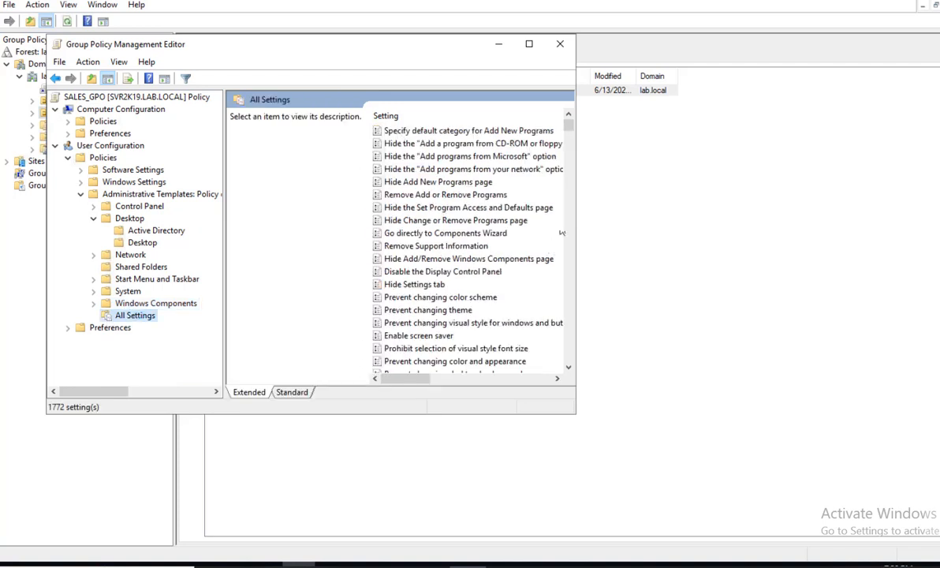
pyautogui.moveTo(575, 253); pyautogui.dragTo(739, 256)
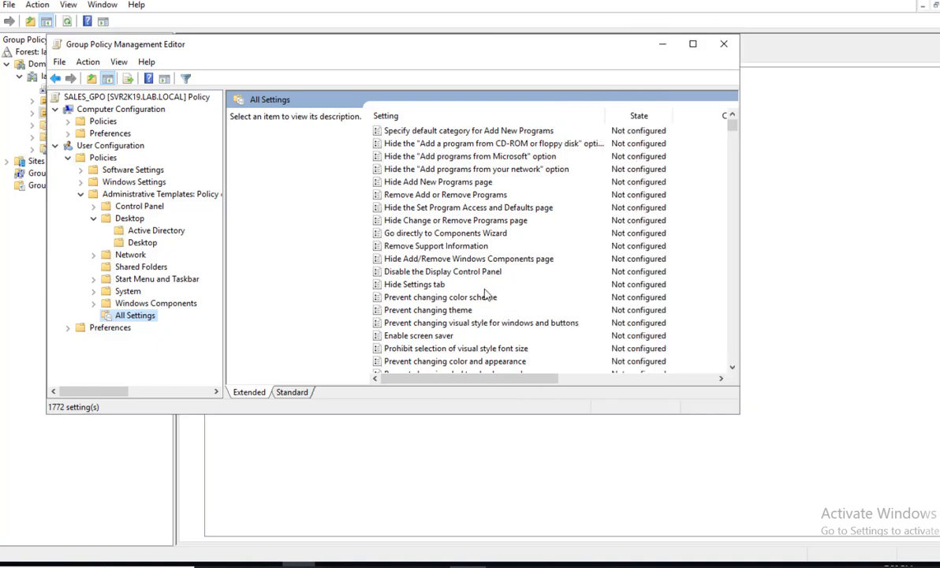
pyautogui.click(454, 264)
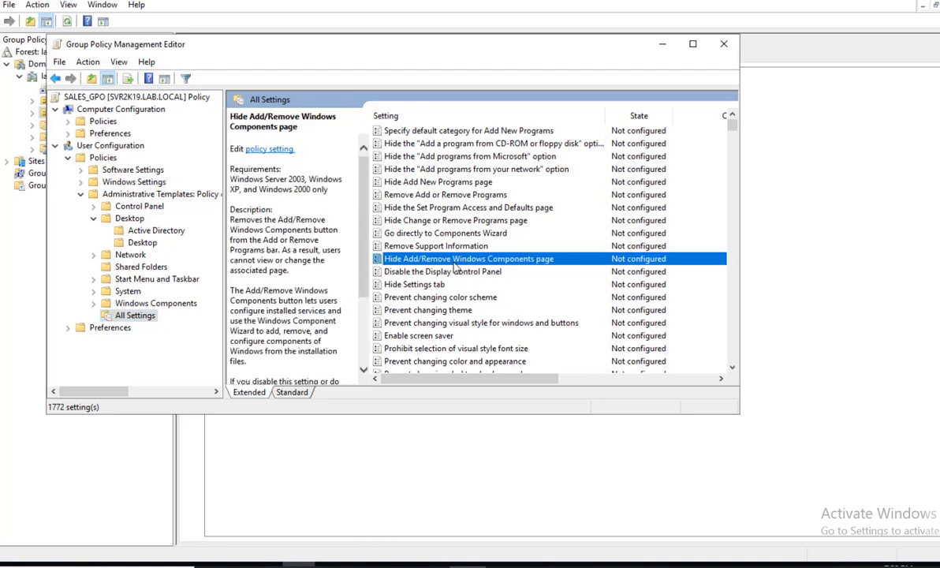
# Scroll the 1772 settings and select Prevent changing desktop background.
pyautogui.scroll(-1, 473, 284)
pyautogui.scroll(-2, 473, 284)
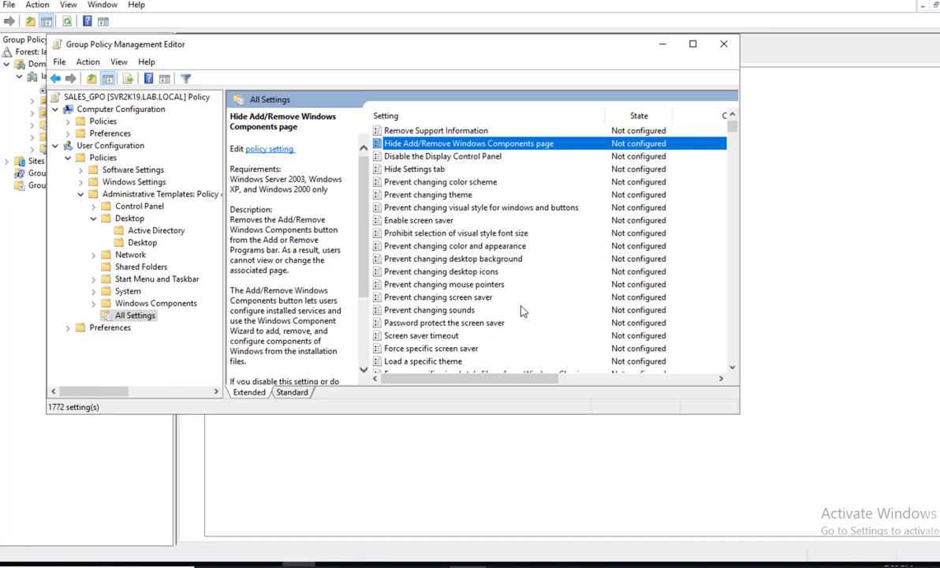
pyautogui.scroll(-1, 521, 311)
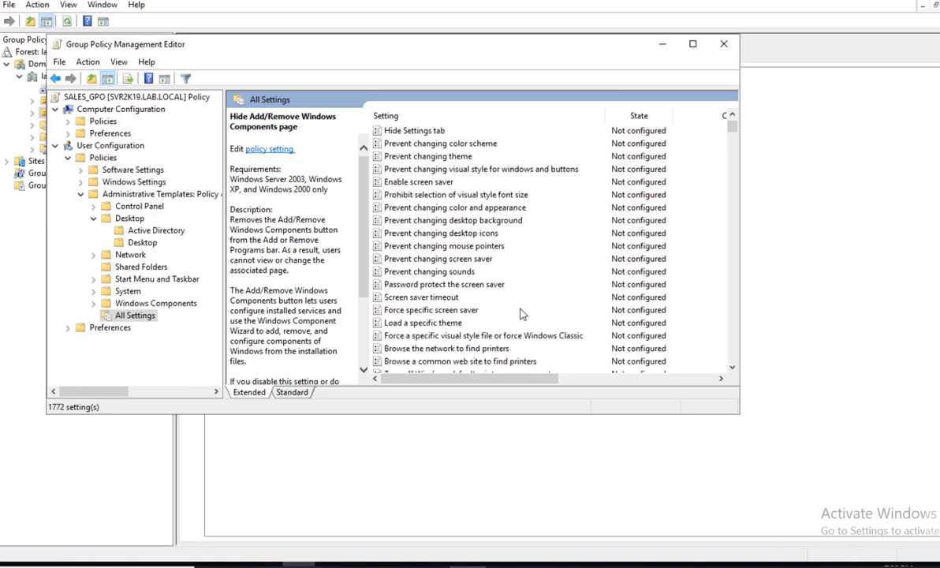
pyautogui.scroll(-1, 520, 315)
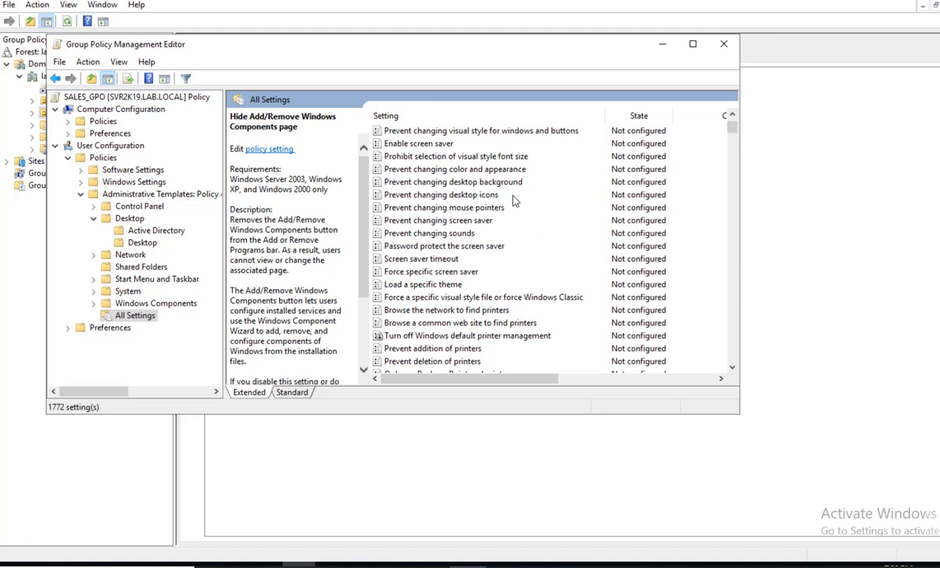
pyautogui.click(465, 224)
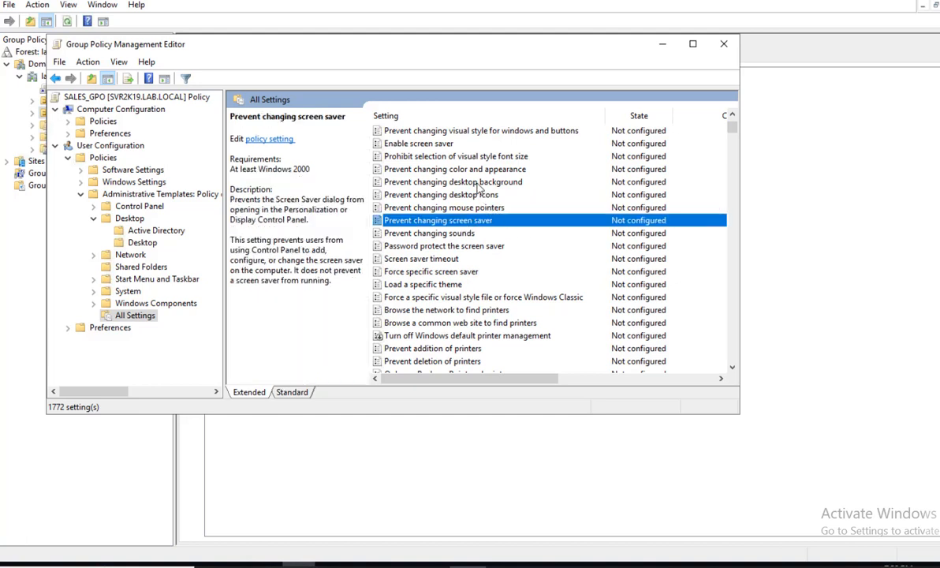
pyautogui.click(448, 181)
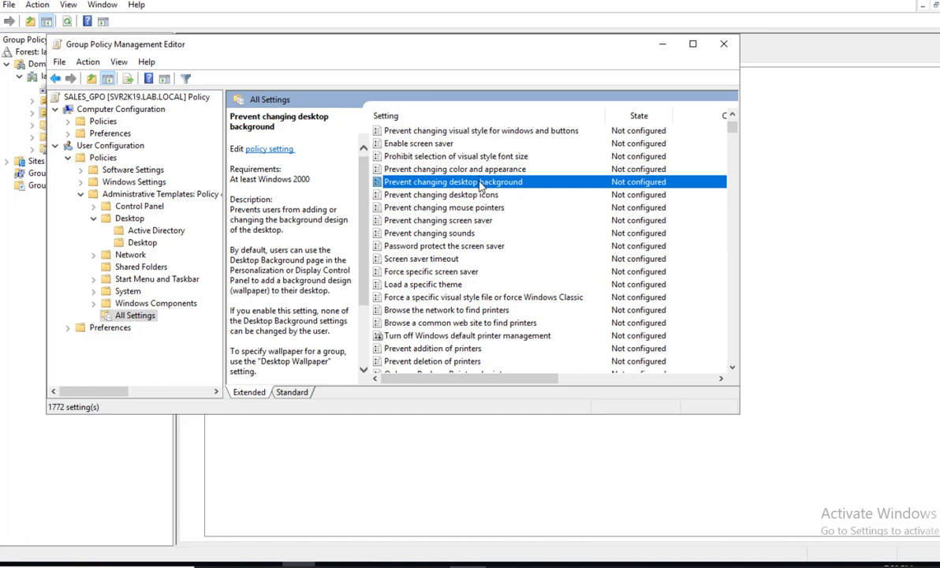
# Set Prevent changing desktop background to Enabled, apply it, and close the Group Policy Management Editor.
pyautogui.rightClick(478, 184)
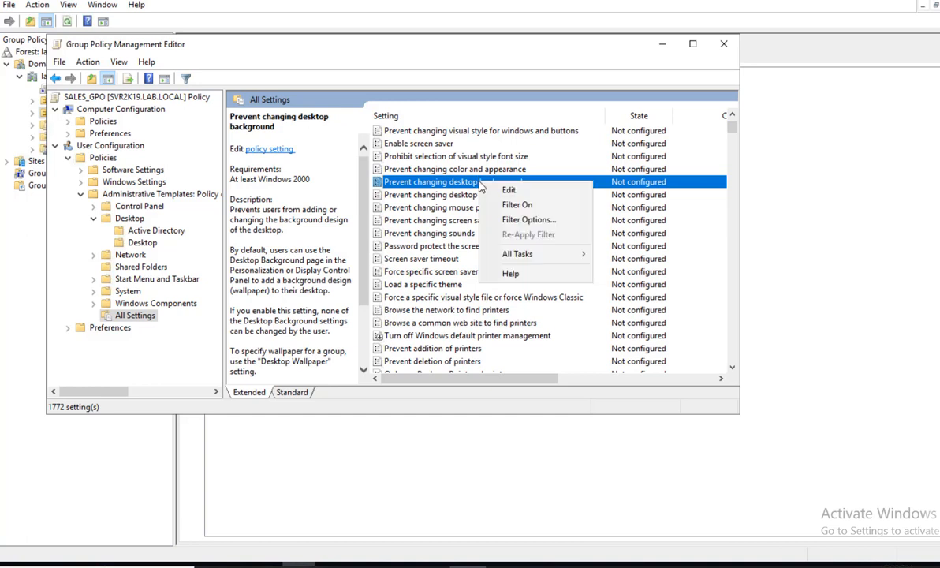
pyautogui.click(509, 191)
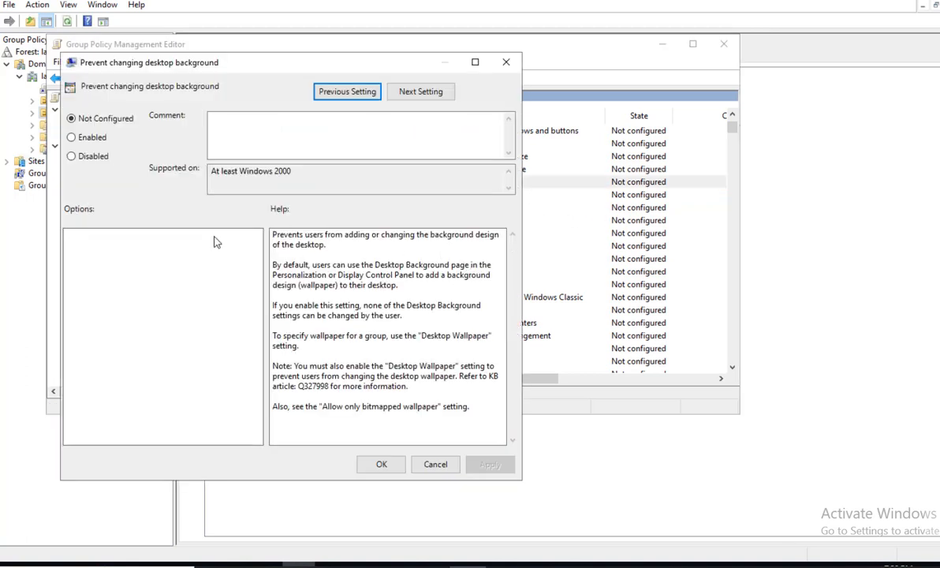
pyautogui.click(85, 138)
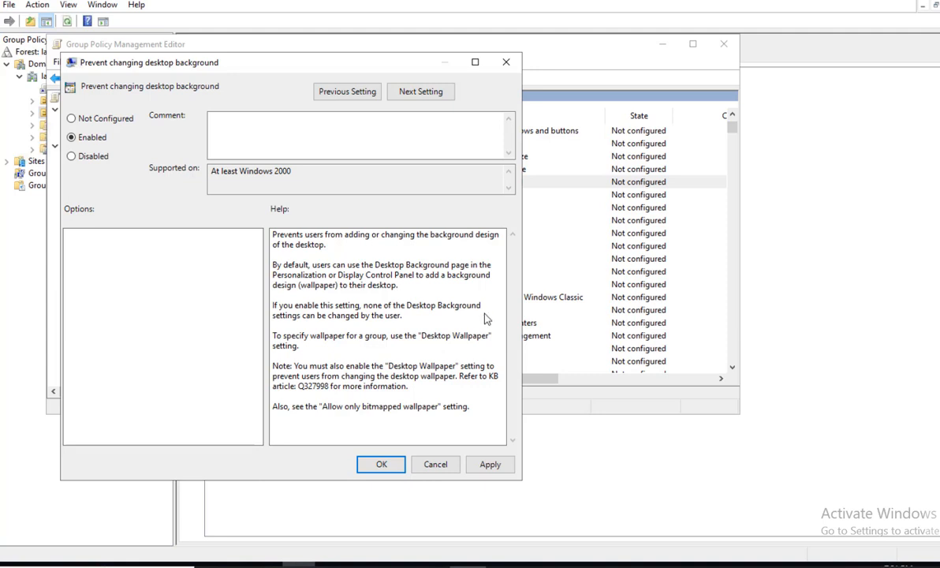
pyautogui.click(494, 466)
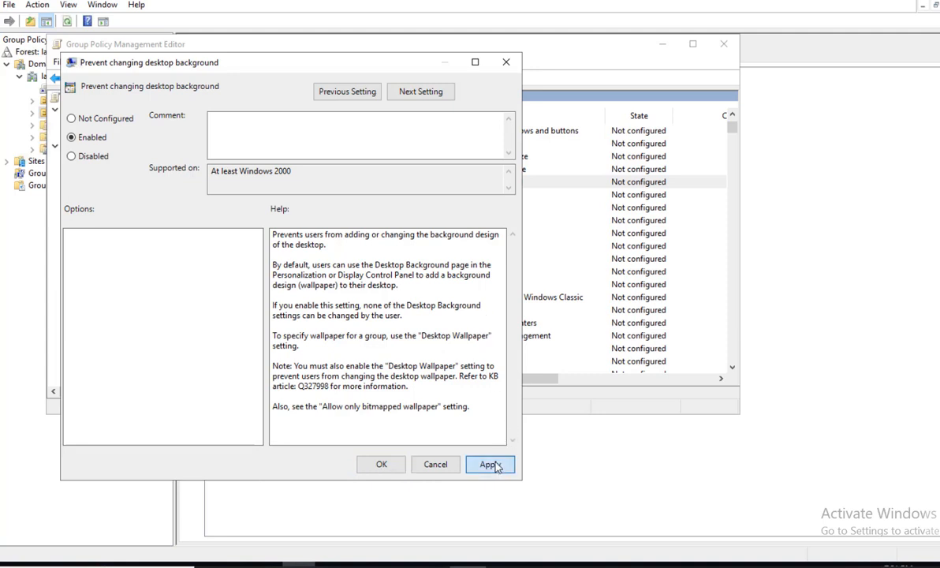
pyautogui.click(384, 465)
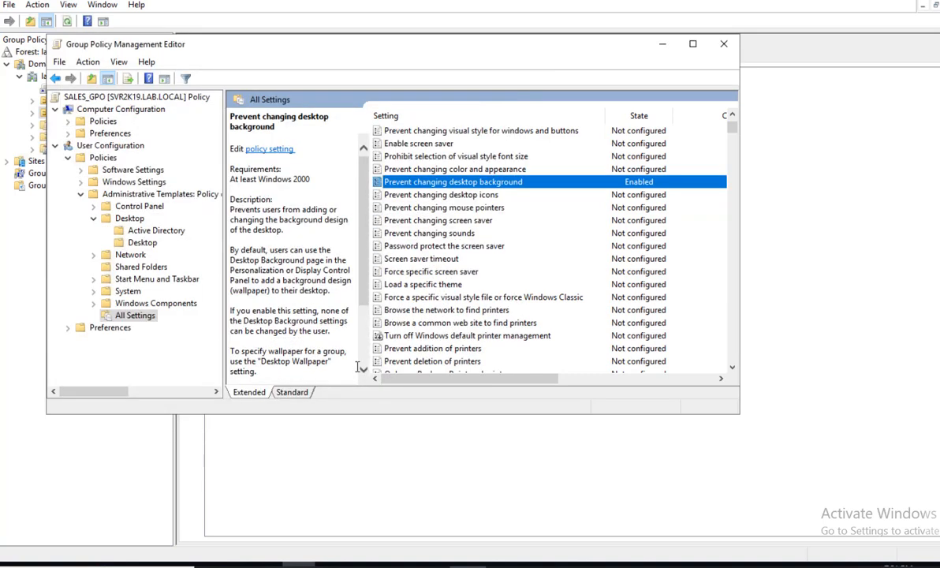
pyautogui.click(724, 44)
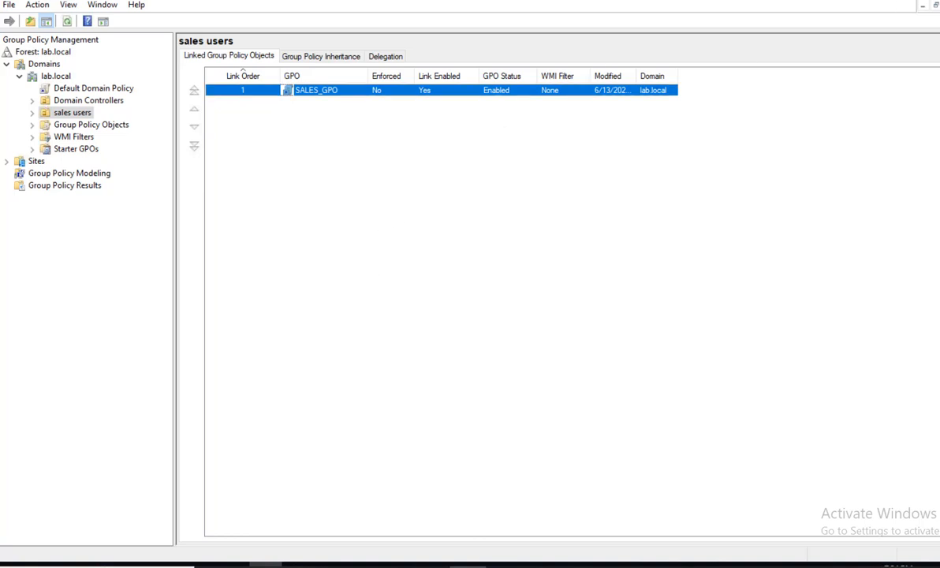
# Minimize Group Policy Management and Server Manager, then scroll the server's Start menu to Windows PowerShell.
pyautogui.click(881, 0)
pyautogui.click(881, 0)
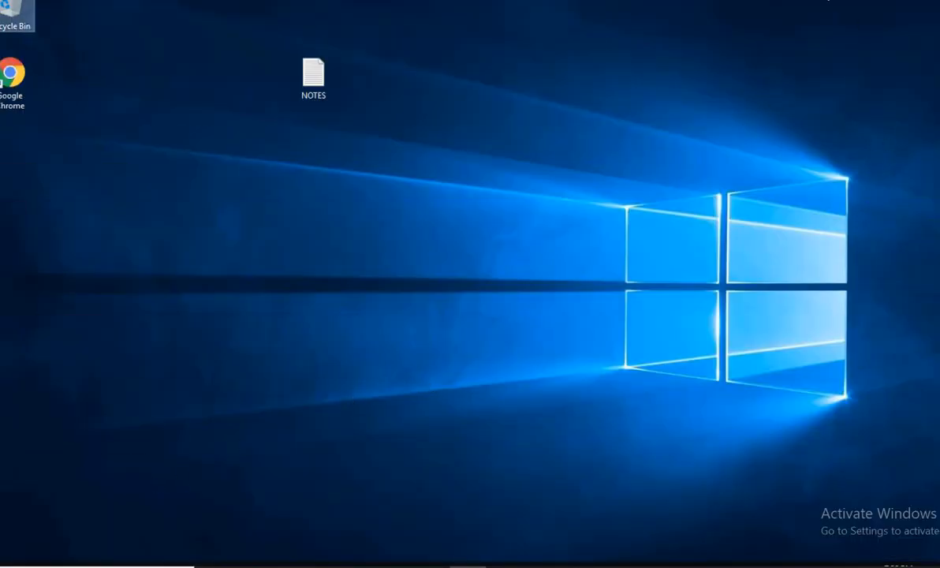
pyautogui.press('super')
pyautogui.scroll(-3, 151, 455)
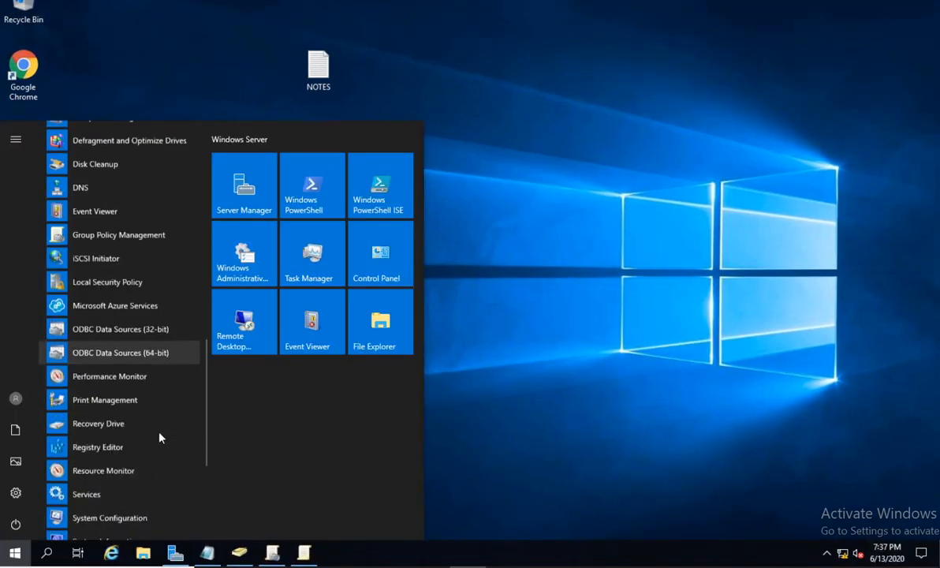
pyautogui.scroll(-3, 160, 438)
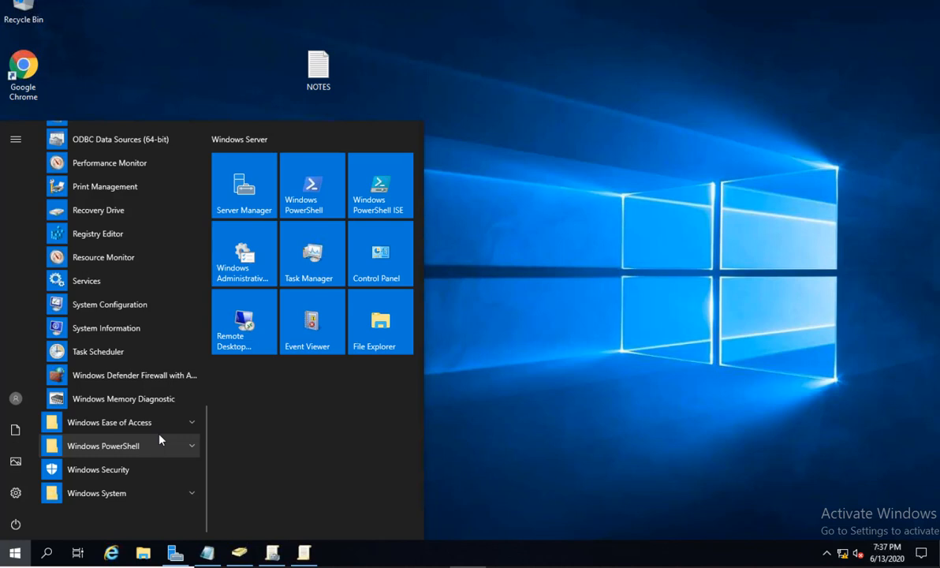
# Run GPUPDATE in a server PowerShell window, then switch to the Windows 10 x64 VM console.
pyautogui.click(304, 185)
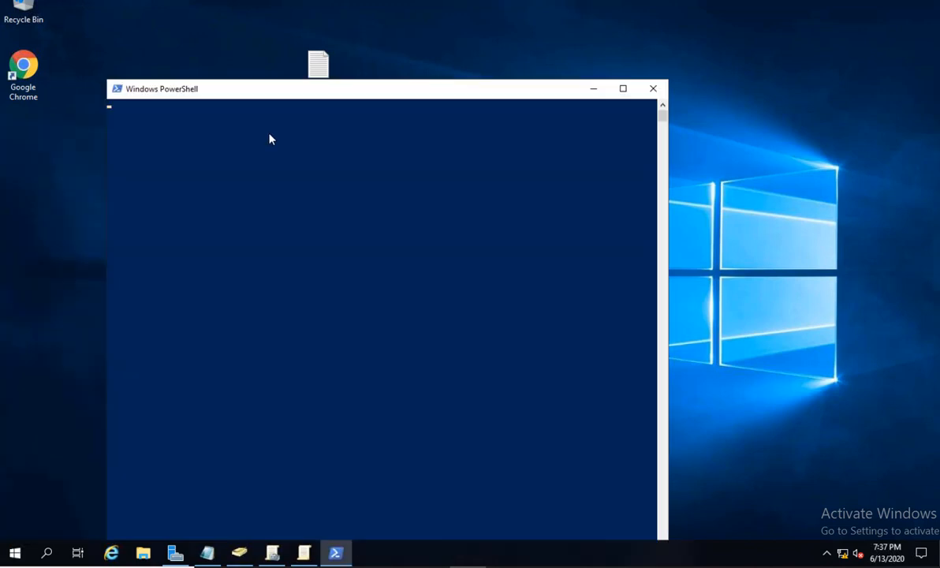
pyautogui.moveTo(305, 92); pyautogui.dragTo(343, 89)
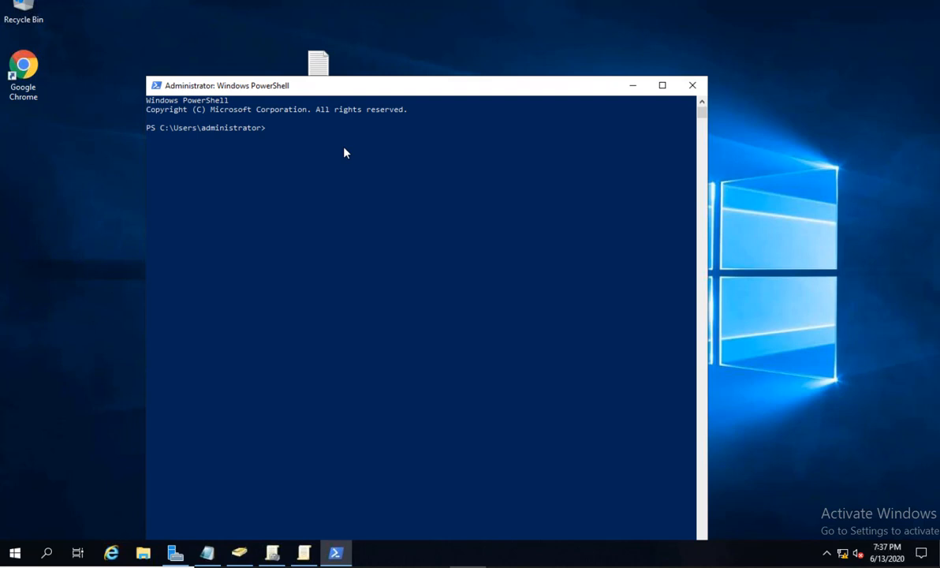
pyautogui.write('GPUPDATE /FORCE')
pyautogui.press('Return')
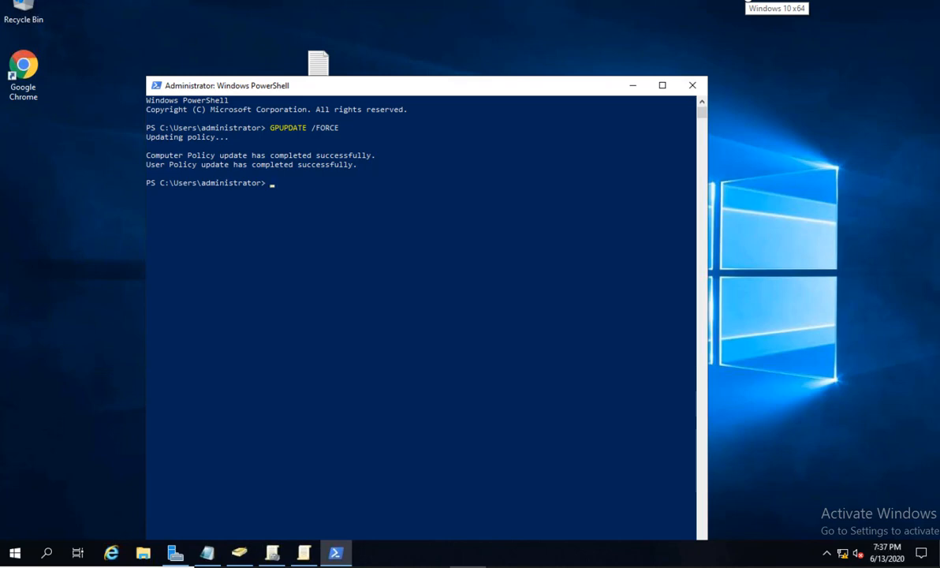
pyautogui.click(747, 1)
pyautogui.click(515, 262)
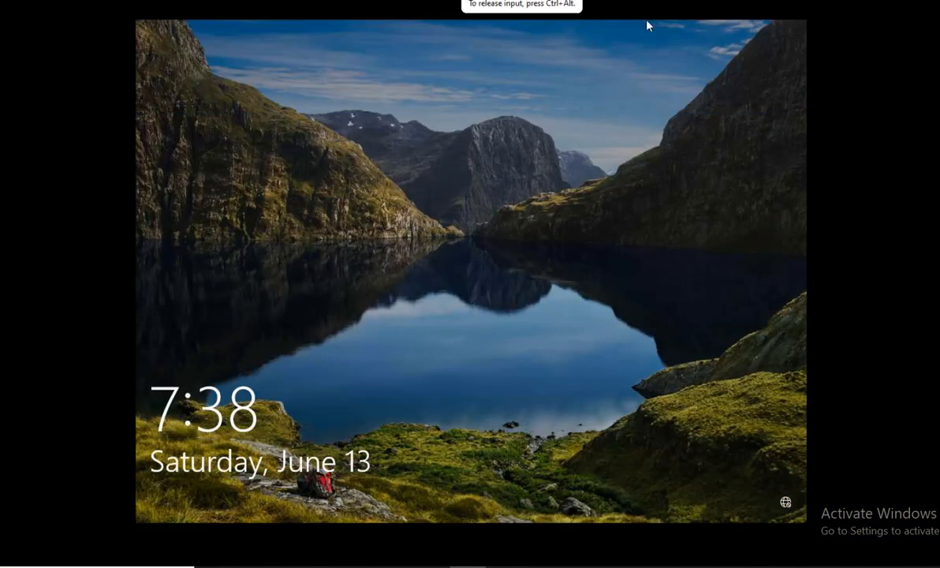
# Send Ctrl+Alt+Del to the Windows 10 VM and sign in as the test user, retrying the password.
pyautogui.click(746, 8)
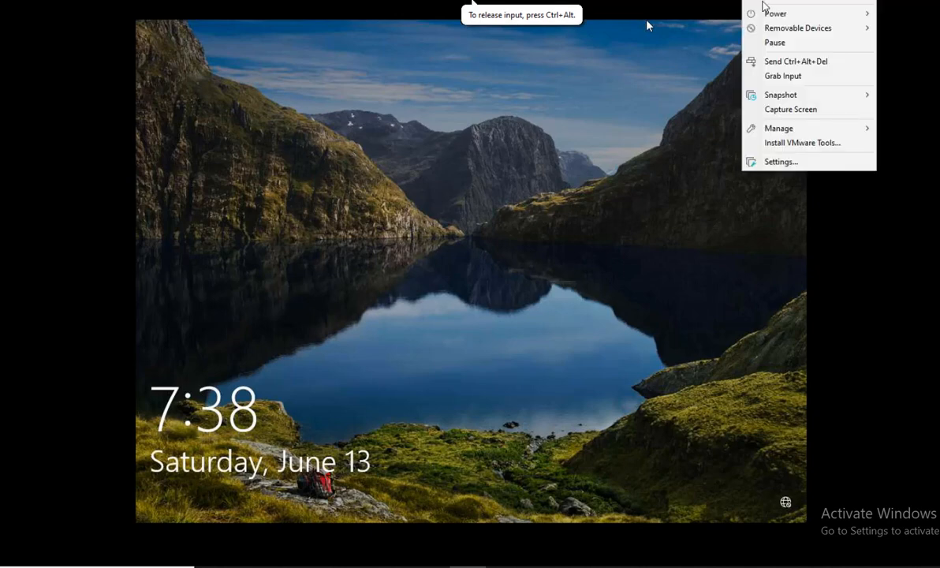
pyautogui.click(796, 62)
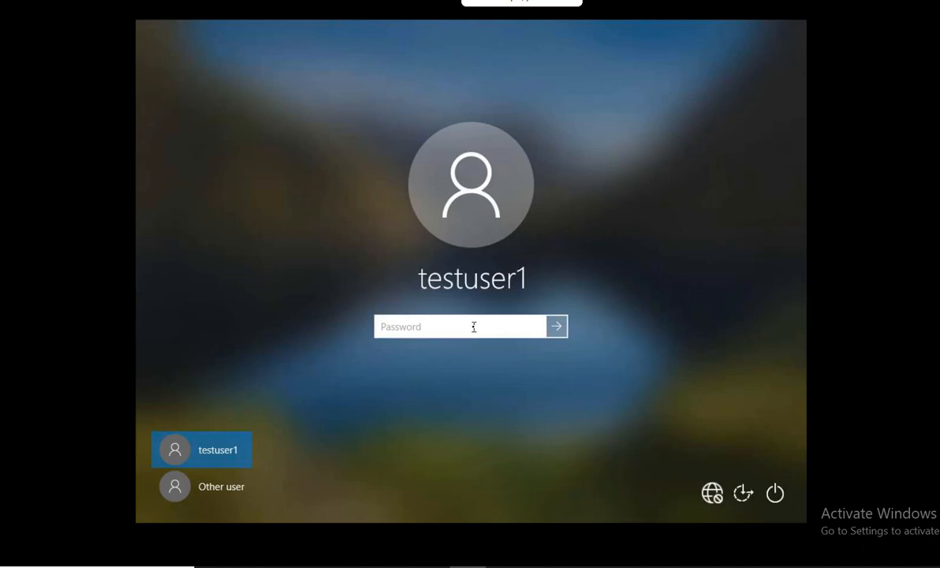
pyautogui.write('••••••••')
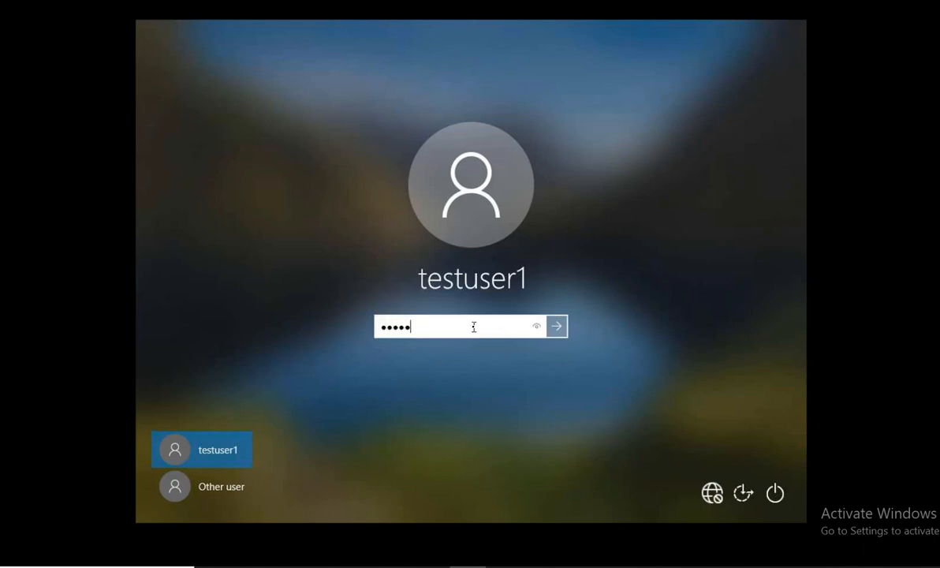
pyautogui.press('Return')
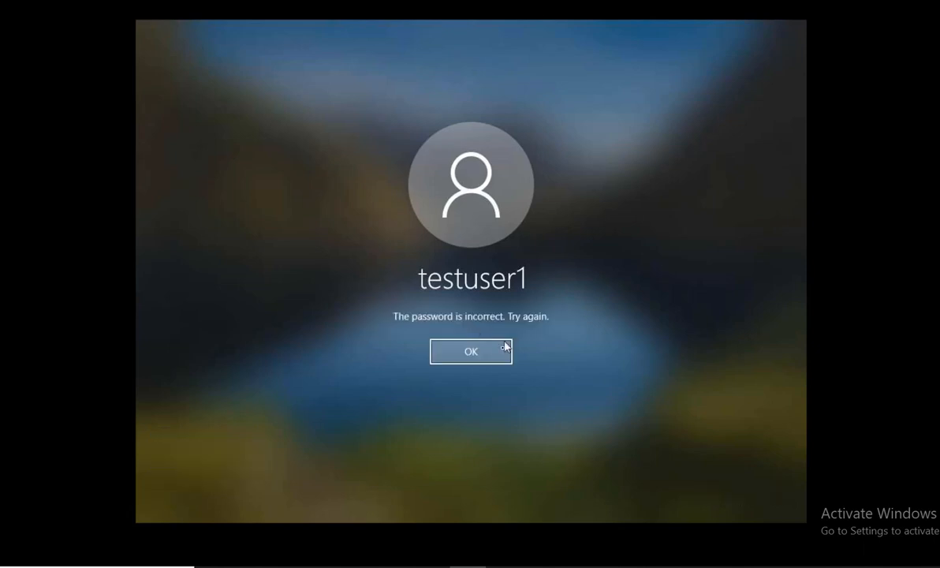
pyautogui.click(481, 359)
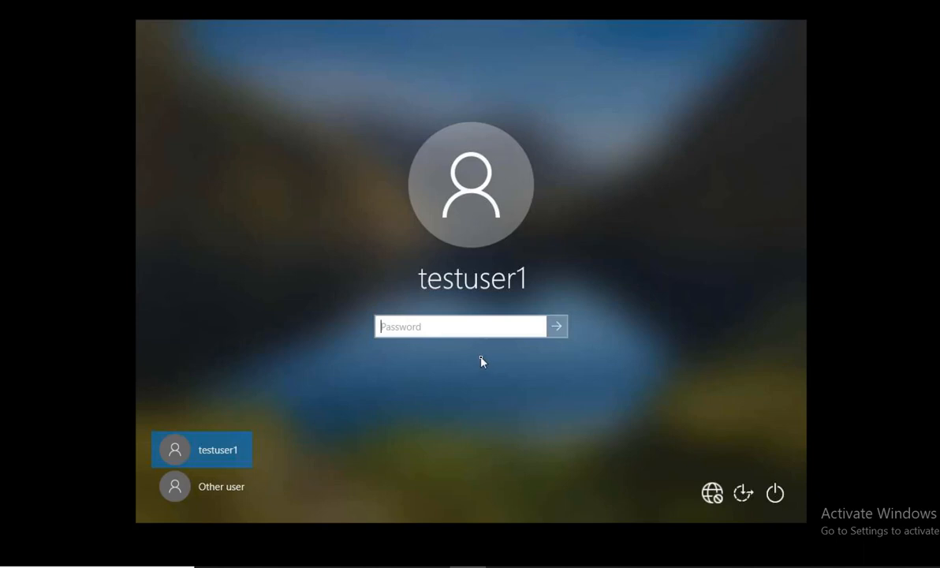
pyautogui.write('••••••••')
pyautogui.press('Return')
pyautogui.click(482, 359)
pyautogui.write('••••••••')
pyautogui.press('Return')
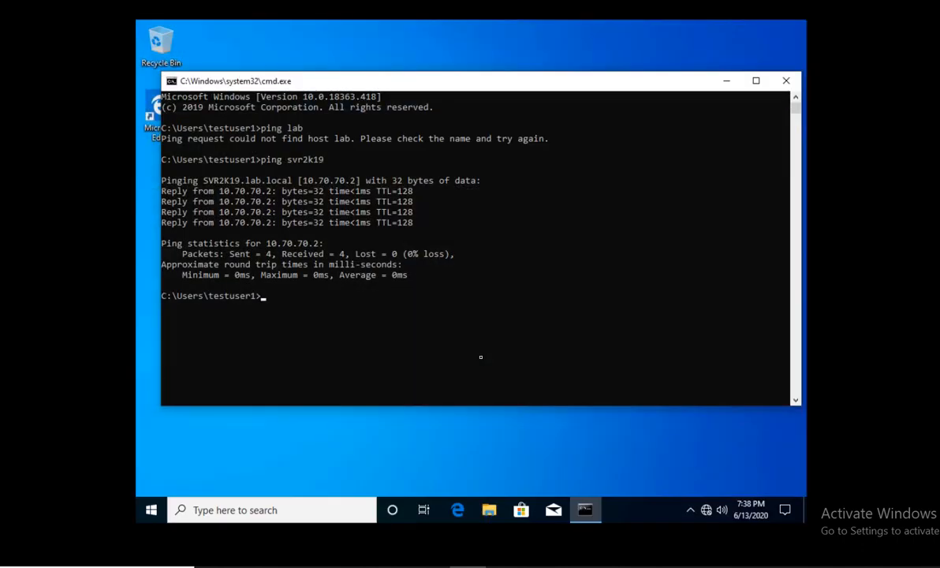
# Run gpupdate /force in the Windows 10 client's command prompt.
pyautogui.write('gup')
pyautogui.press('BackSpace')
pyautogui.press('BackSpace')
pyautogui.write('pupdate')
pyautogui.press('BackSpace')
pyautogui.press('BackSpace')
pyautogui.press('BackSpace')
pyautogui.press('BackSpace')
pyautogui.press('BackSpace')
pyautogui.press('BackSpace')
pyautogui.write('pdate /force')
pyautogui.press('Return')
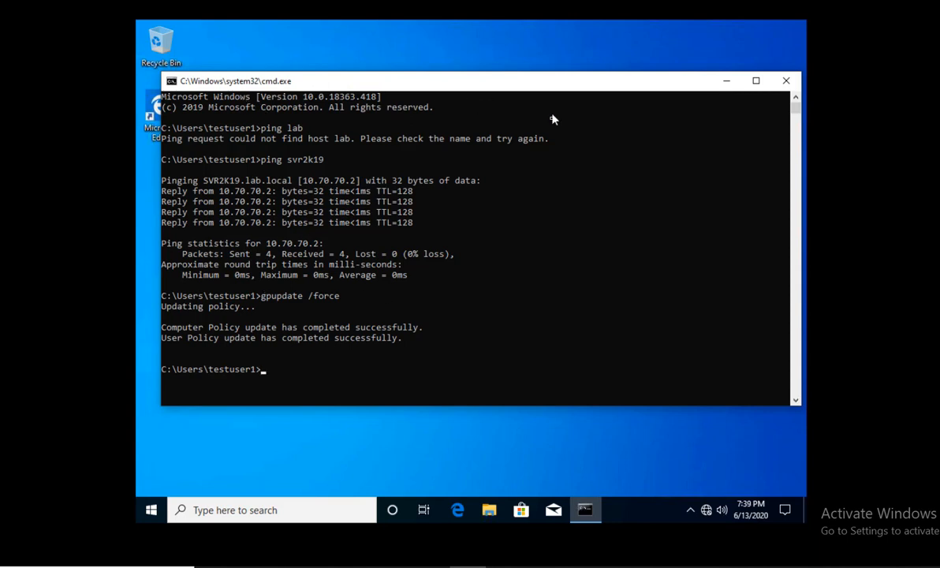
# Minimize the command prompt, check Display and Graphics settings, then close the Settings window.
pyautogui.click(726, 81)
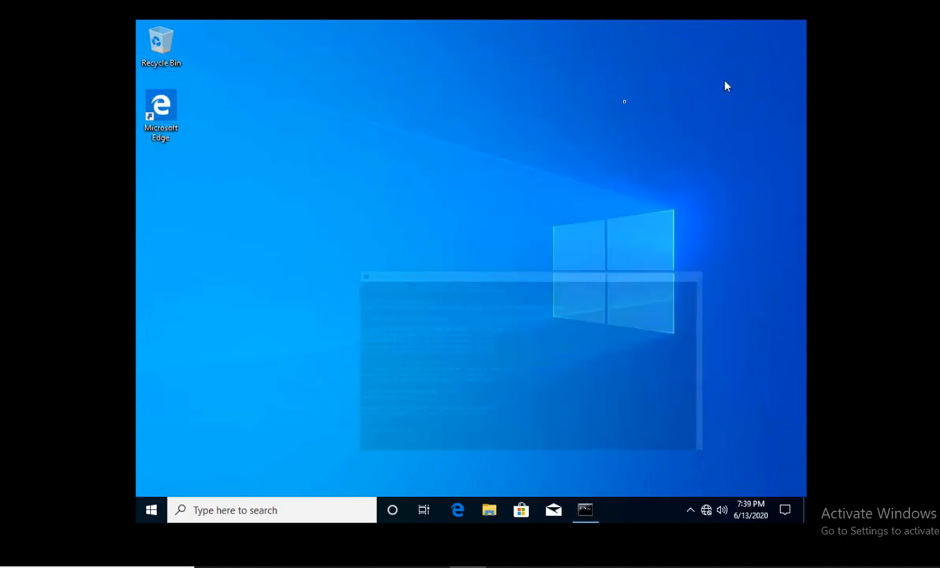
pyautogui.rightClick(509, 160)
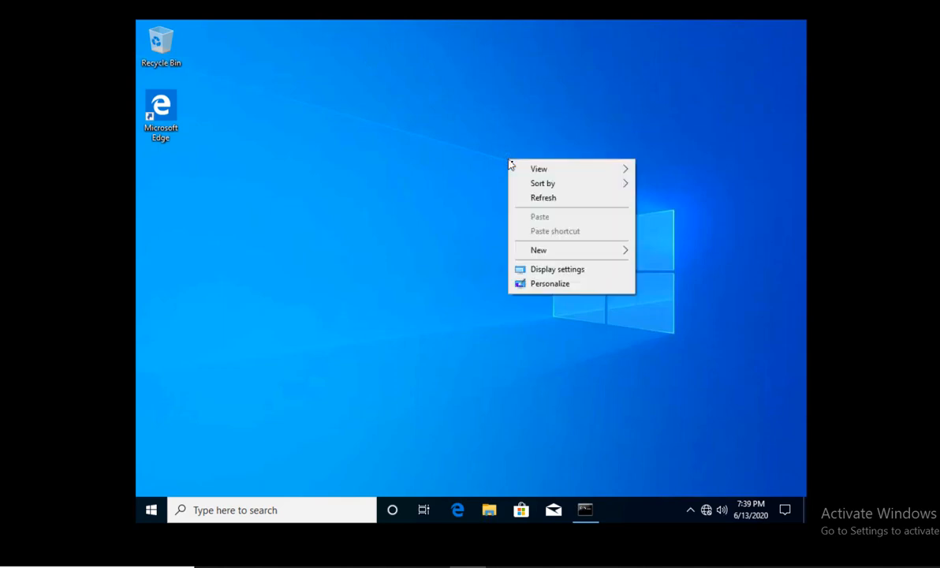
pyautogui.click(565, 270)
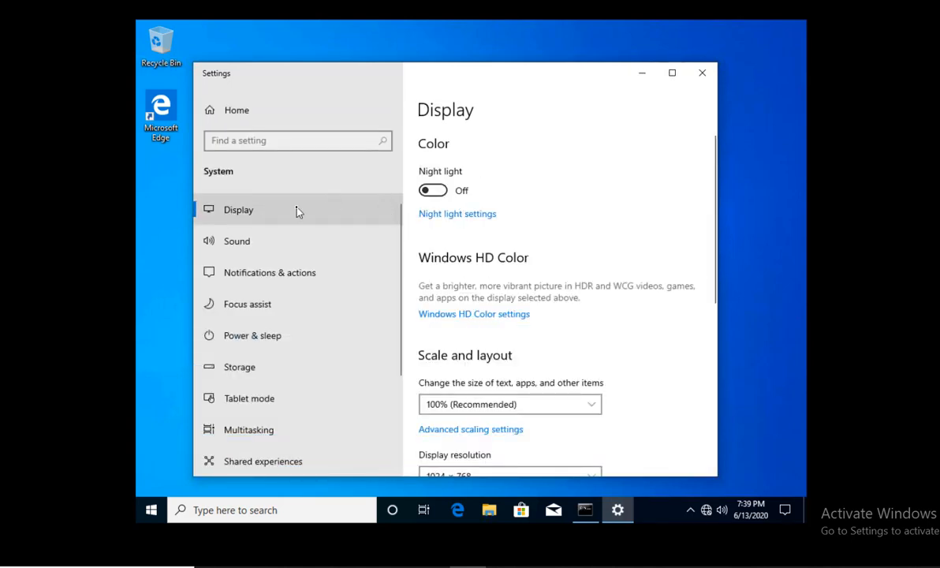
pyautogui.scroll(-5, 549, 339)
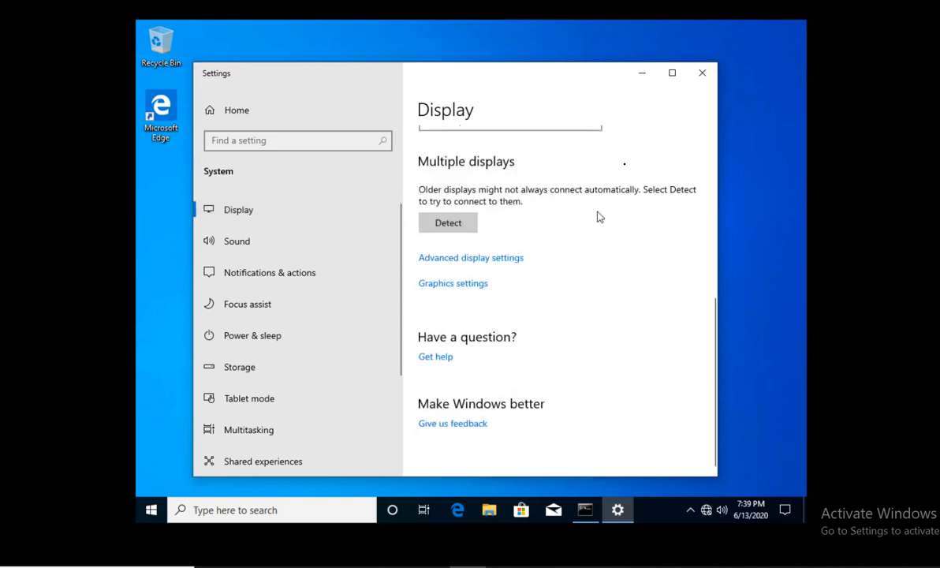
pyautogui.click(477, 289)
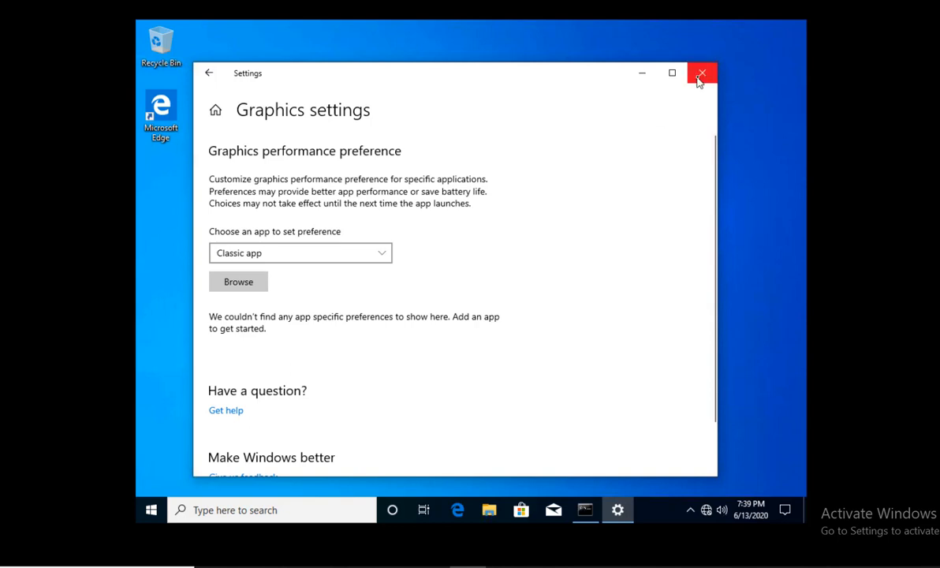
pyautogui.click(699, 79)
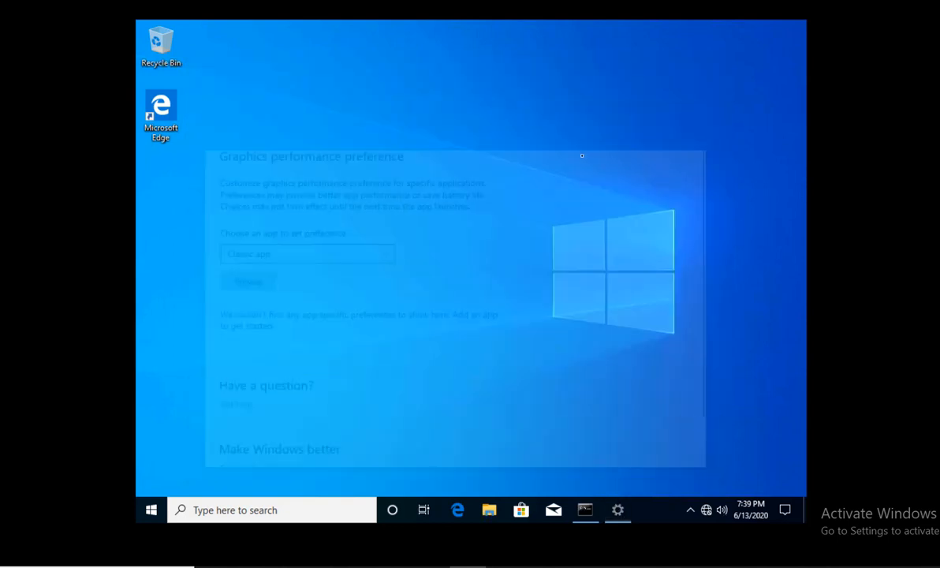
# Open Personalize from the client desktop and check that the Background options are greyed out.
pyautogui.rightClick(510, 146)
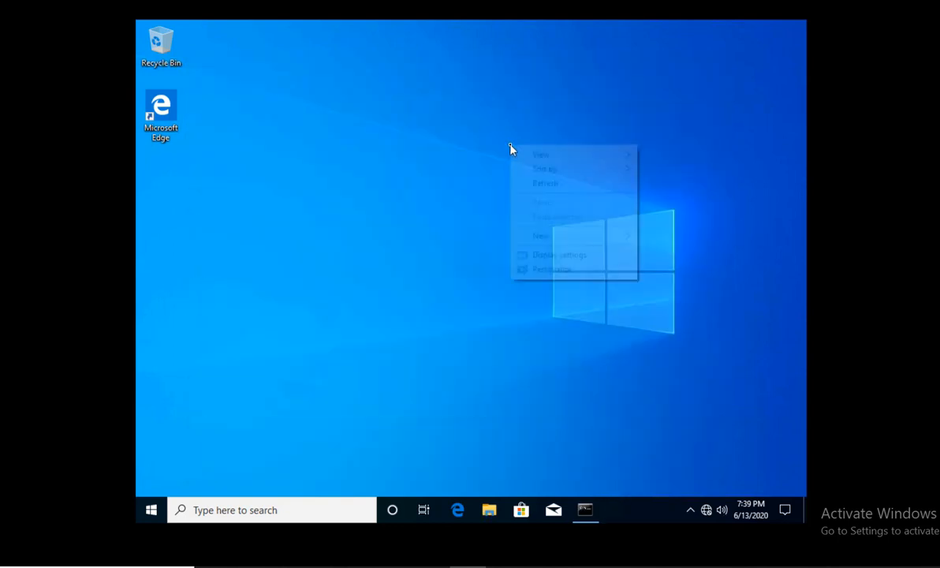
pyautogui.click(562, 271)
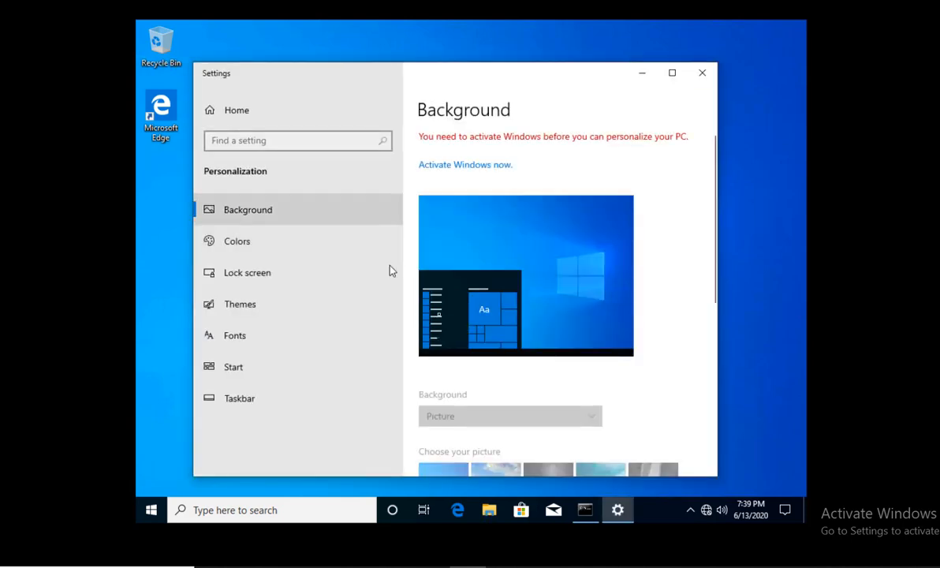
pyautogui.moveTo(712, 272); pyautogui.dragTo(707, 325)
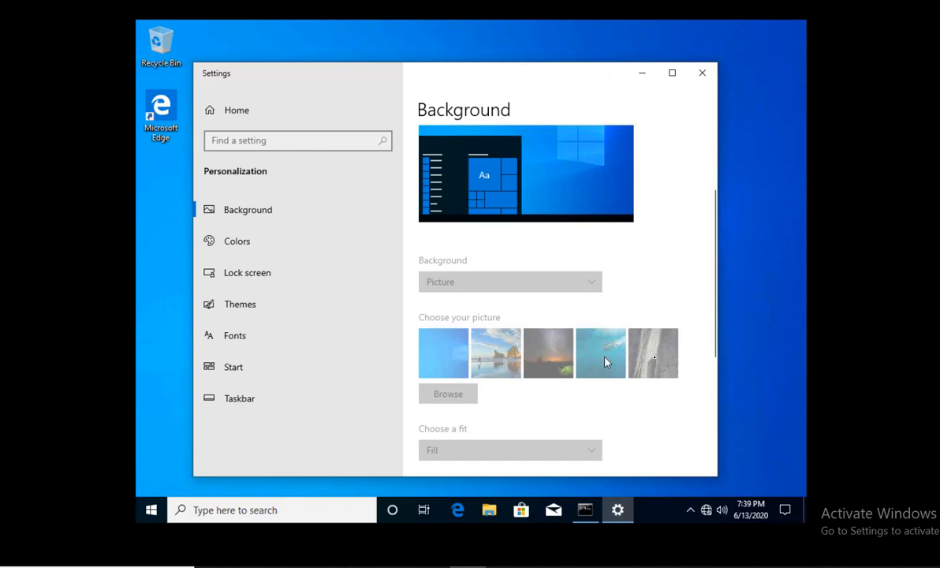
pyautogui.scroll(-2, 642, 354)
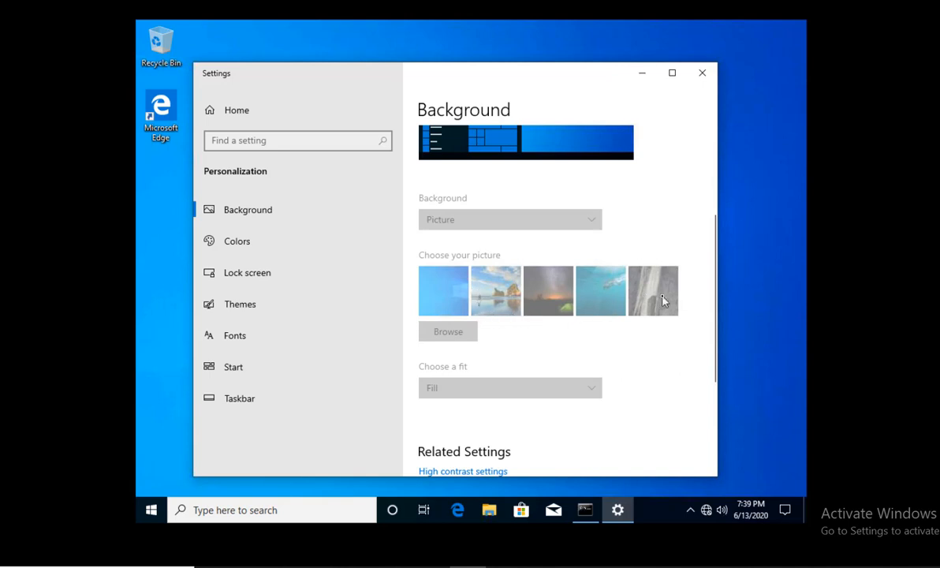
pyautogui.scroll(3, 488, 290)
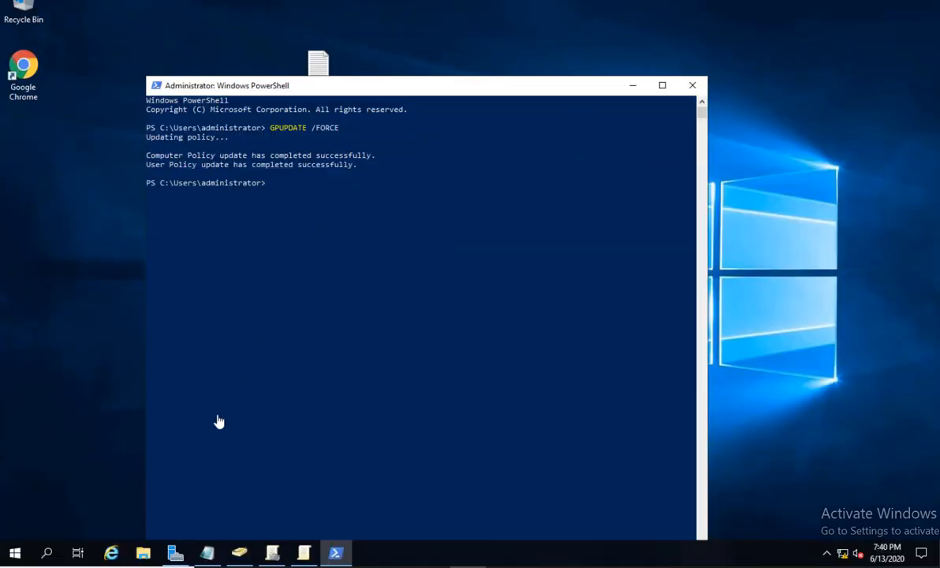
# Minimize PowerShell on the server and bring up the NOTES outline in Notepad.
pyautogui.click(632, 87)
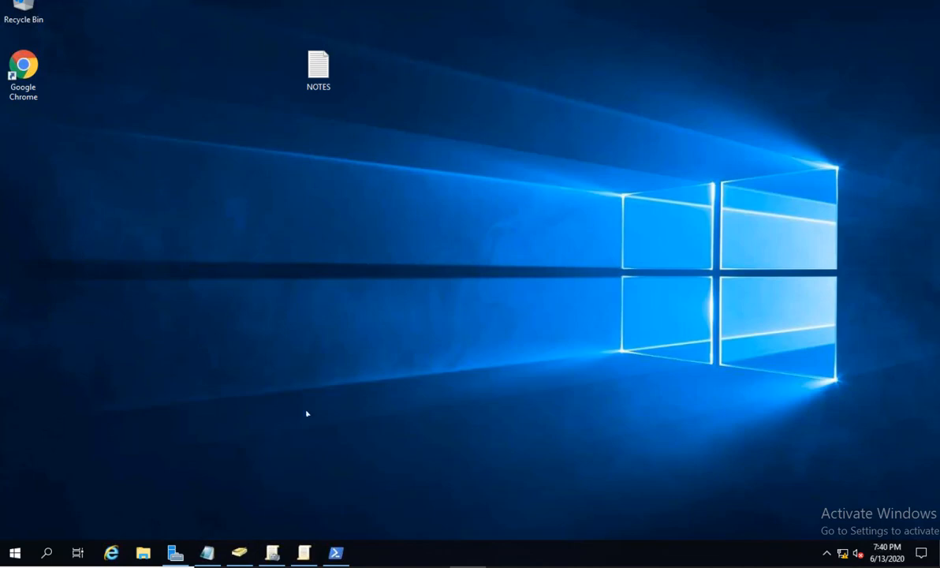
pyautogui.click(208, 551)
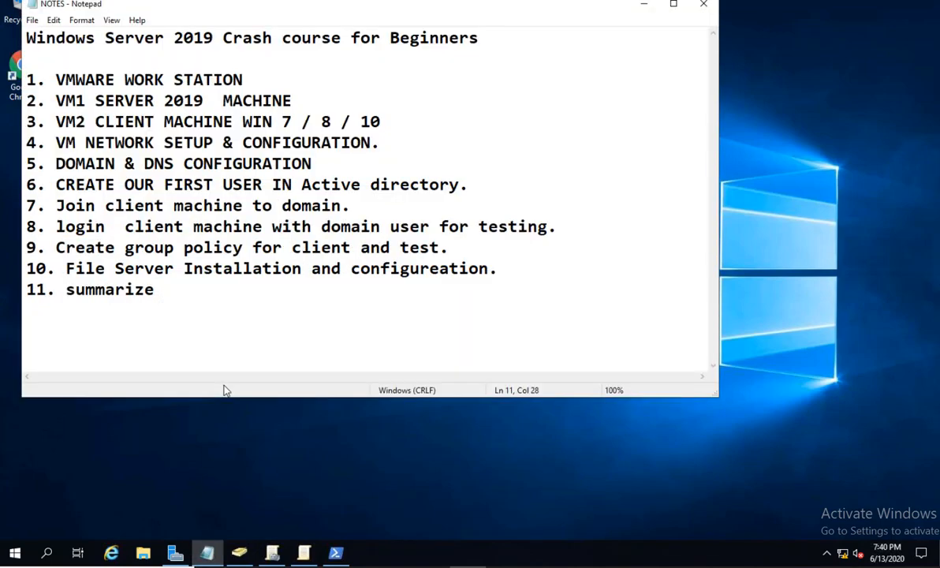
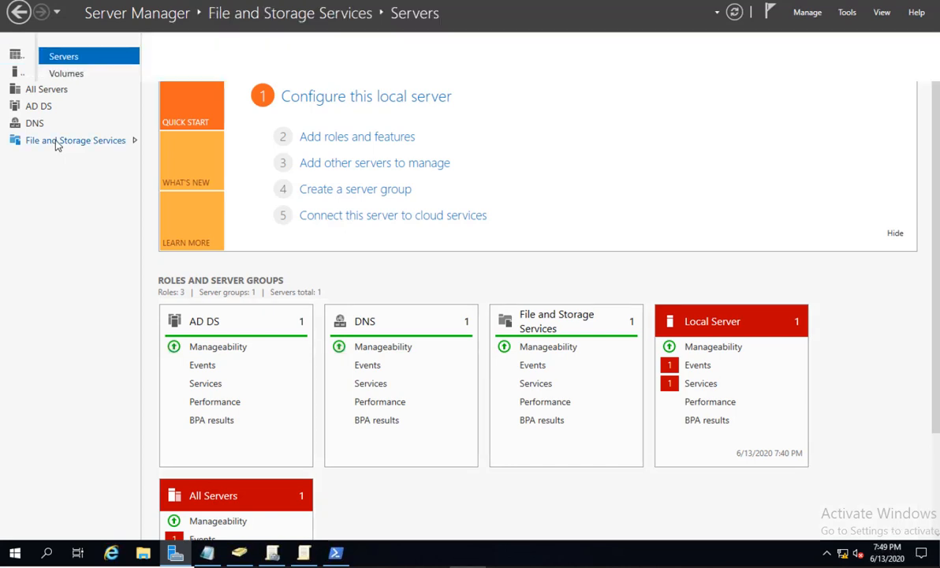
# Browse File and Storage Services through Storage Pools to the Shares page listing NETLOGON and SYSVOL.
pyautogui.click(57, 143)
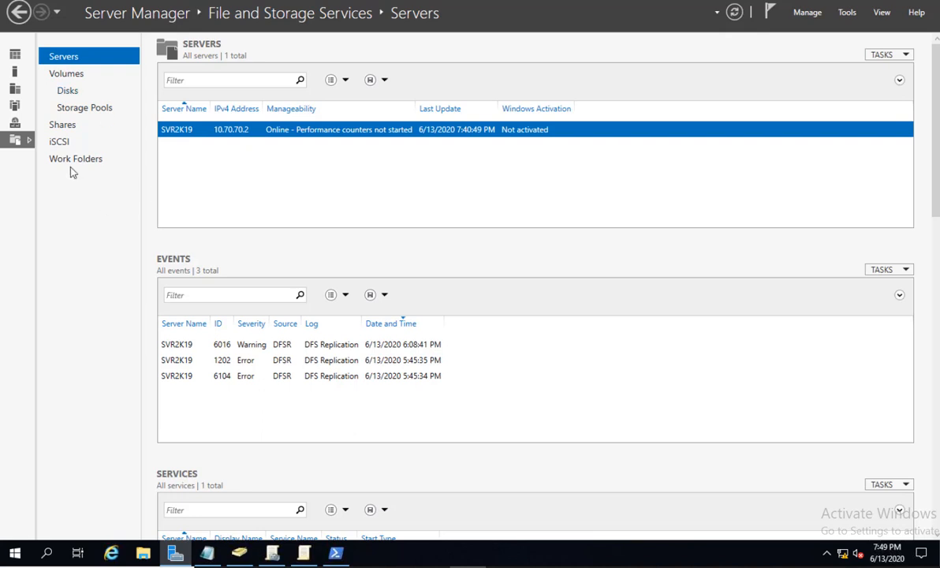
pyautogui.click(76, 112)
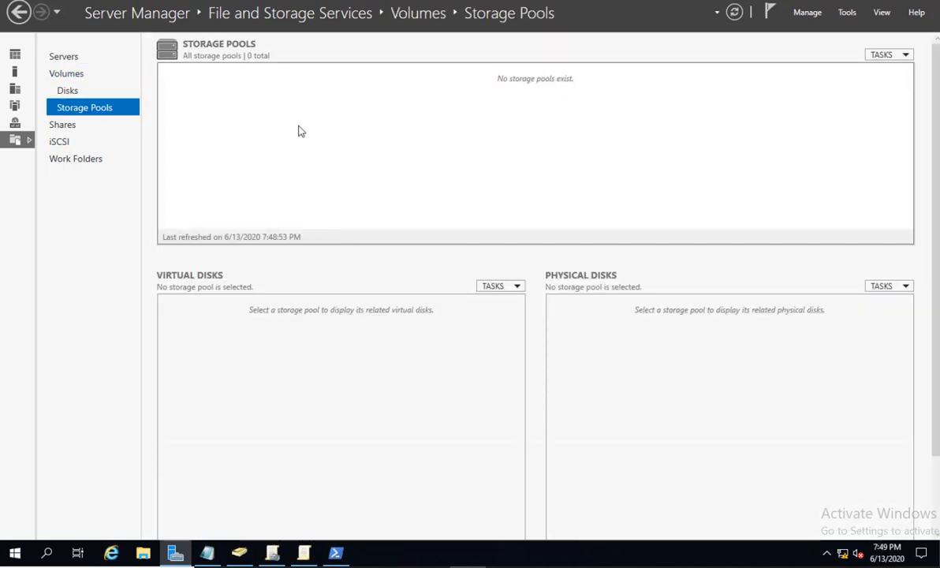
pyautogui.click(58, 128)
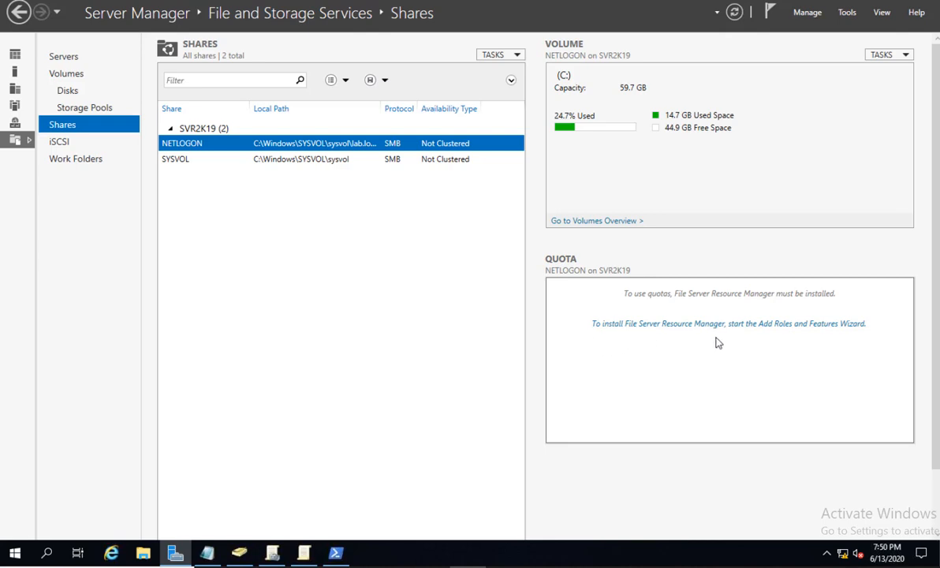
# Start installing File Server Resource Manager with its management tools and advance to the Confirmation page.
pyautogui.click(808, 331)
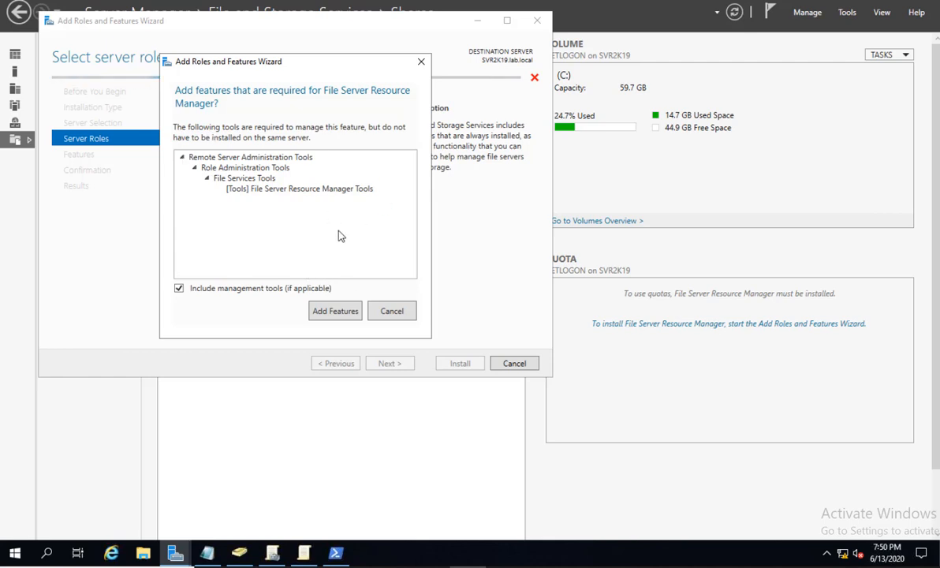
pyautogui.click(335, 312)
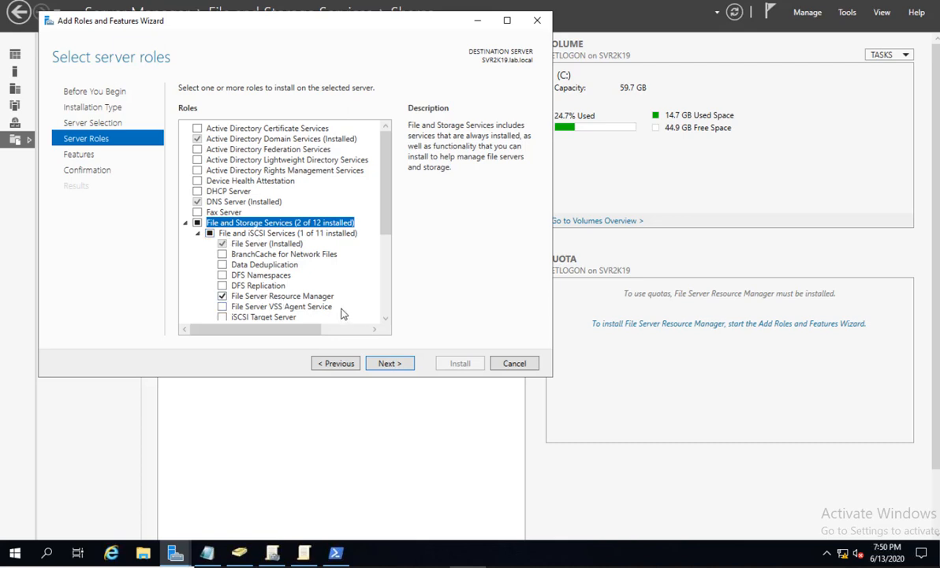
pyautogui.click(389, 363)
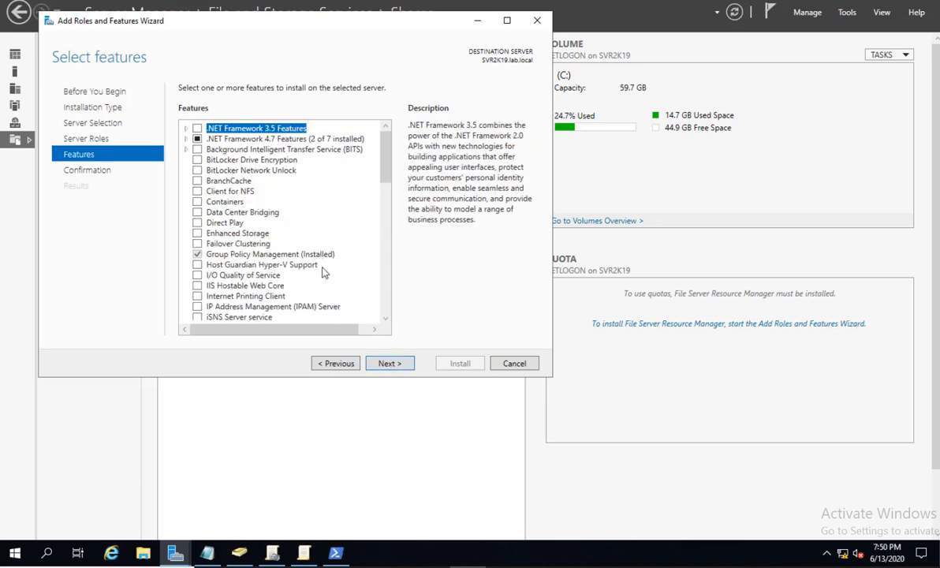
pyautogui.click(387, 363)
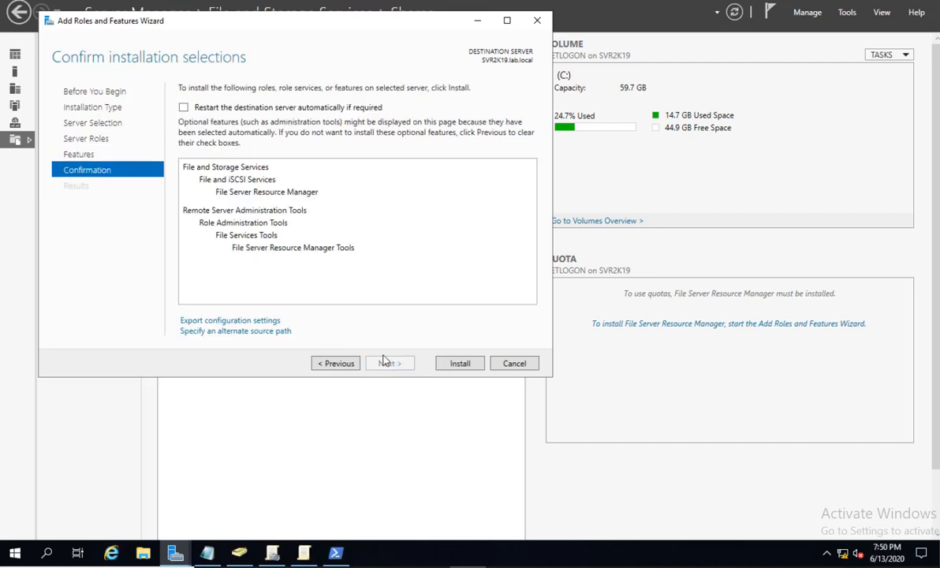
# Install File Server Resource Manager on SVR2K19 and close the wizard once installation succeeds.
pyautogui.click(459, 366)
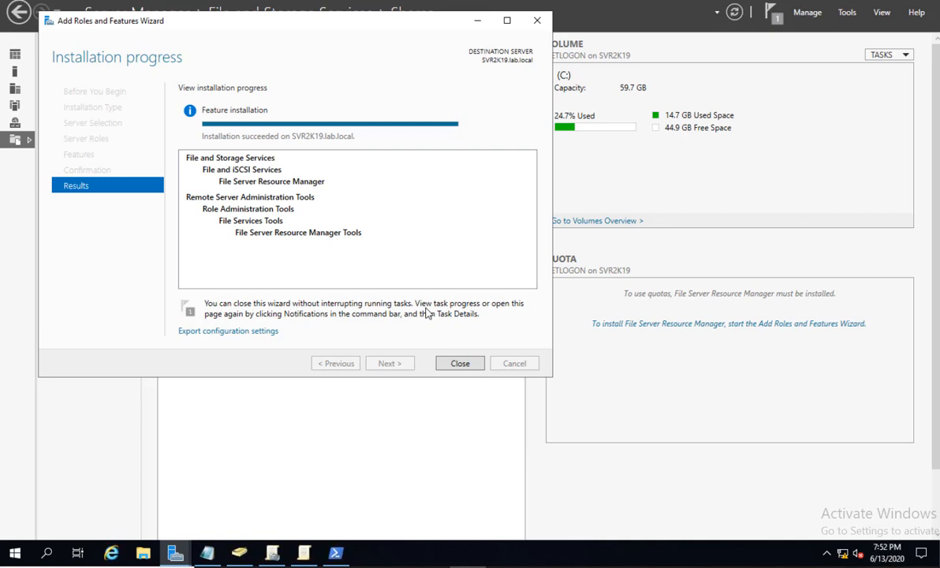
pyautogui.click(458, 359)
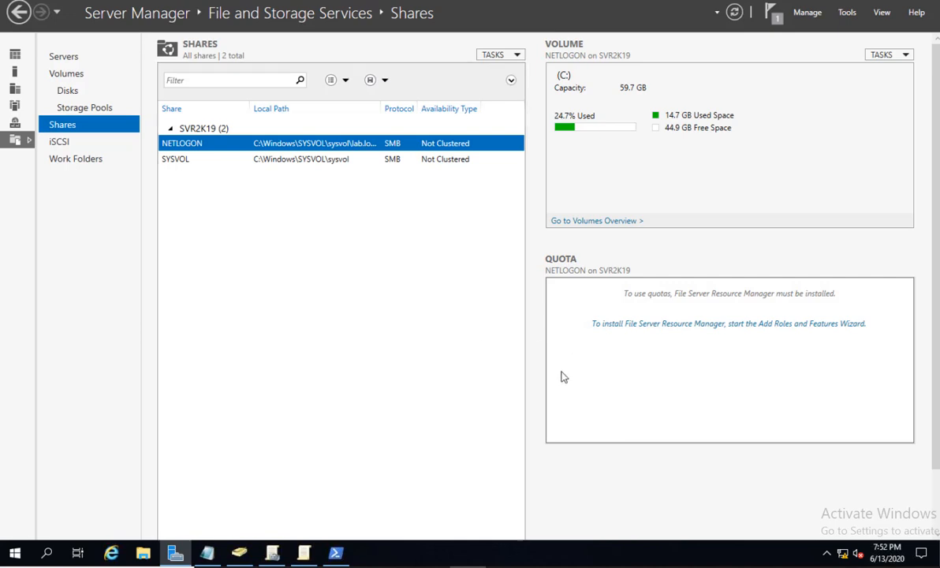
# Dismiss the installation results and refresh the Shares list so NETLOGON's quota pane updates.
pyautogui.click(768, 16)
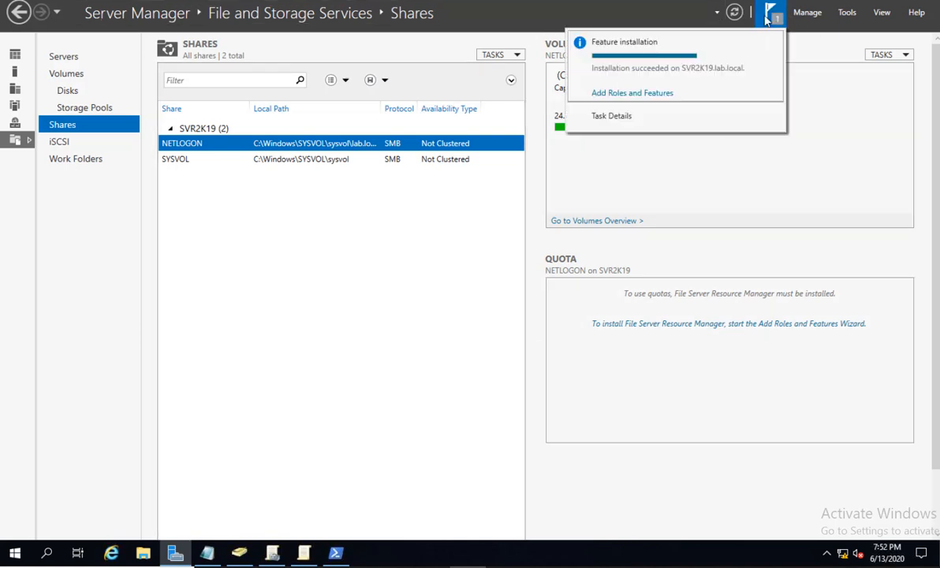
pyautogui.click(634, 93)
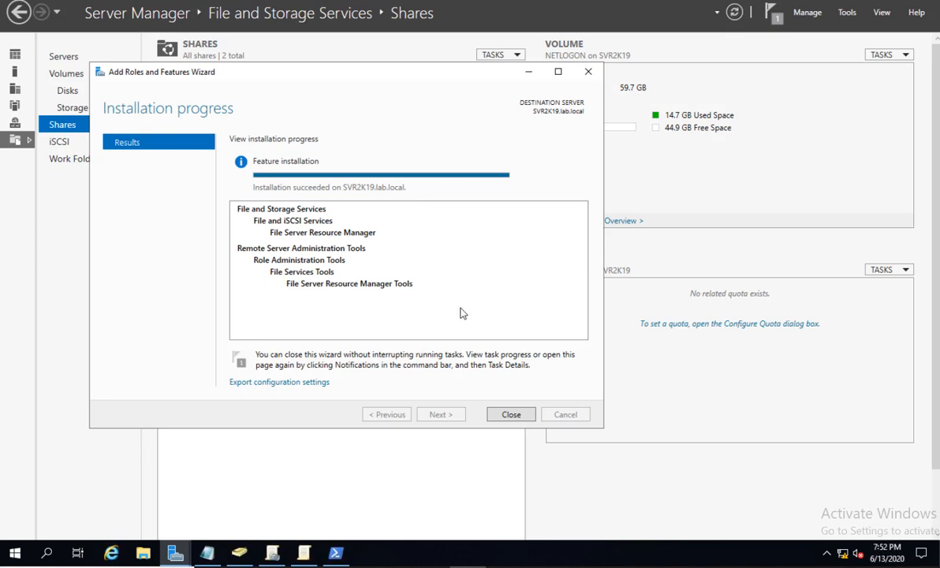
pyautogui.click(509, 414)
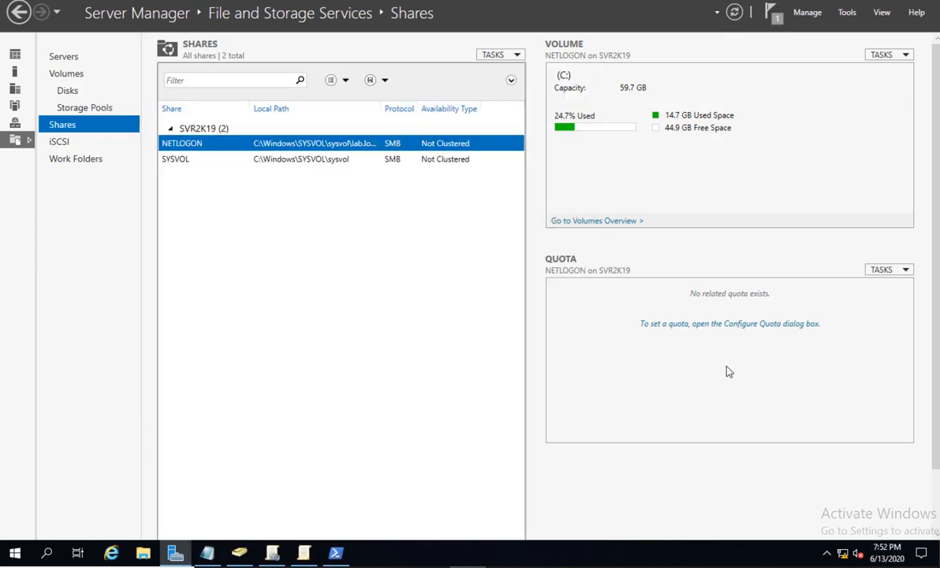
pyautogui.rightClick(321, 372)
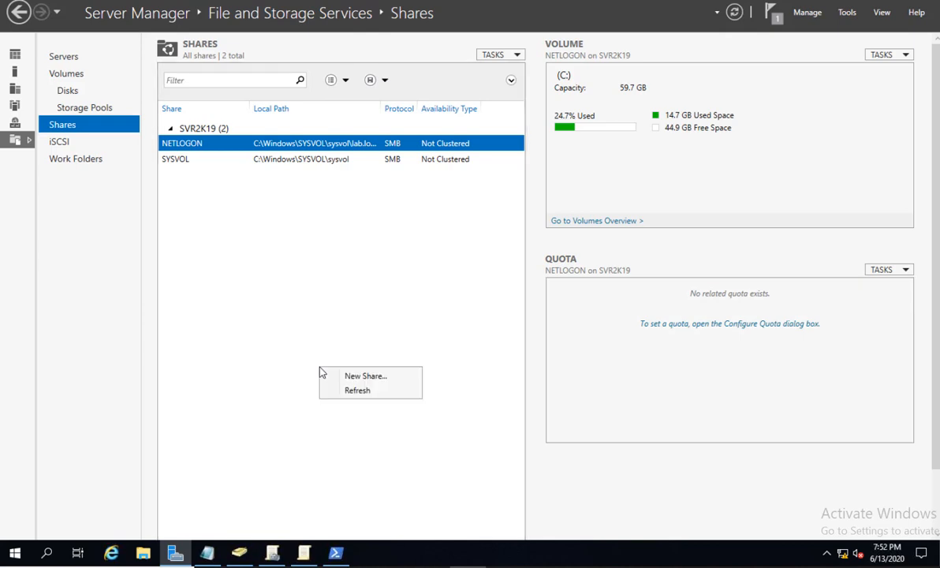
pyautogui.click(354, 392)
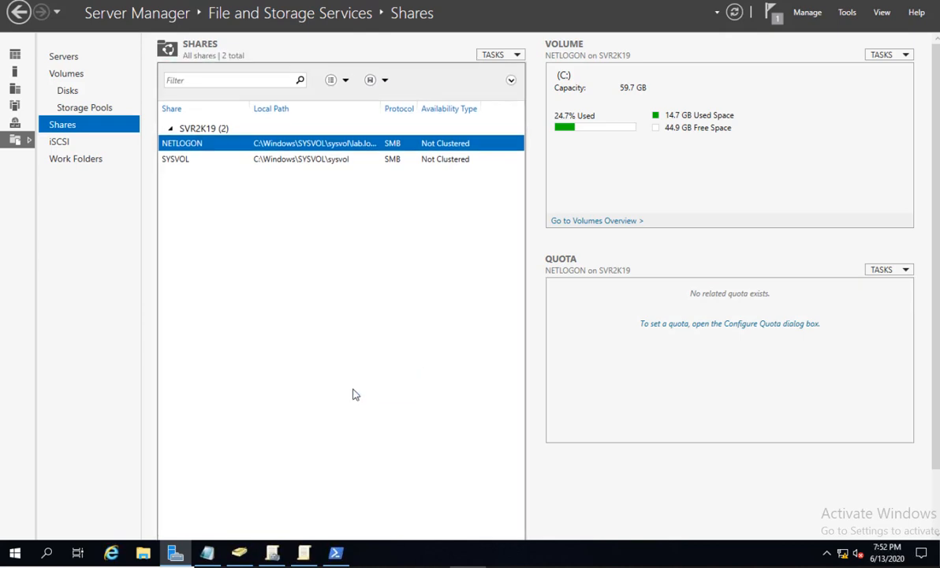
pyautogui.click(61, 141)
pyautogui.click(65, 125)
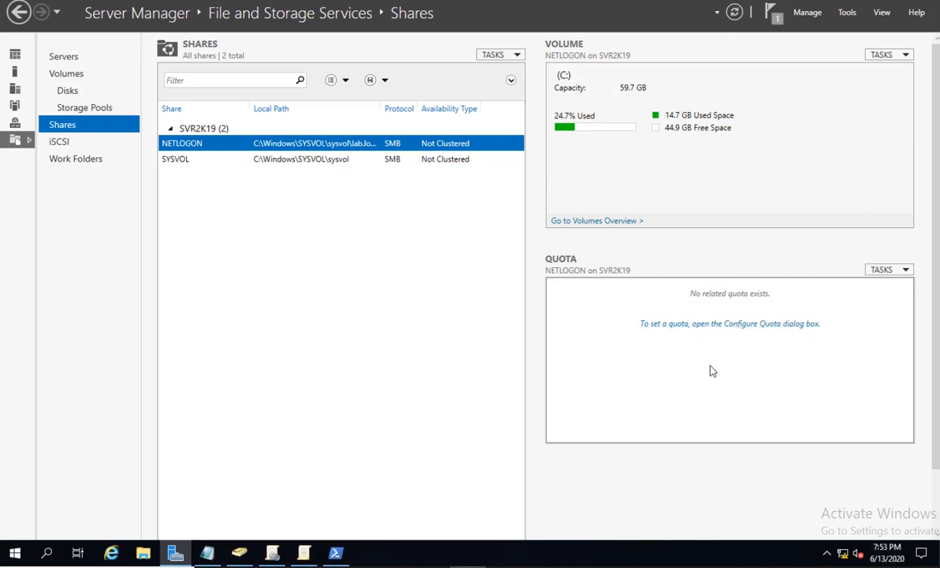
# Apply the 2 GB Limit quota template to the NETLOGON share.
pyautogui.click(755, 325)
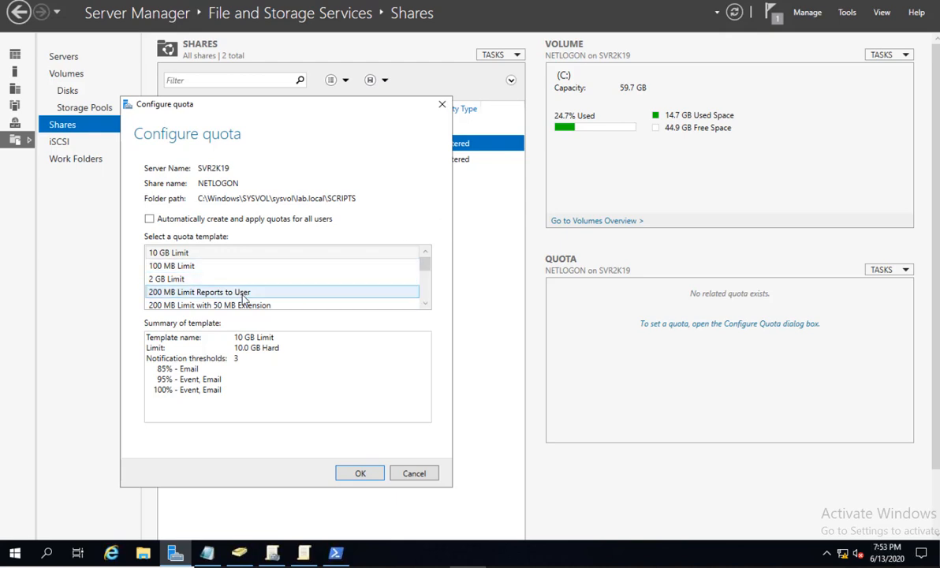
pyautogui.click(159, 281)
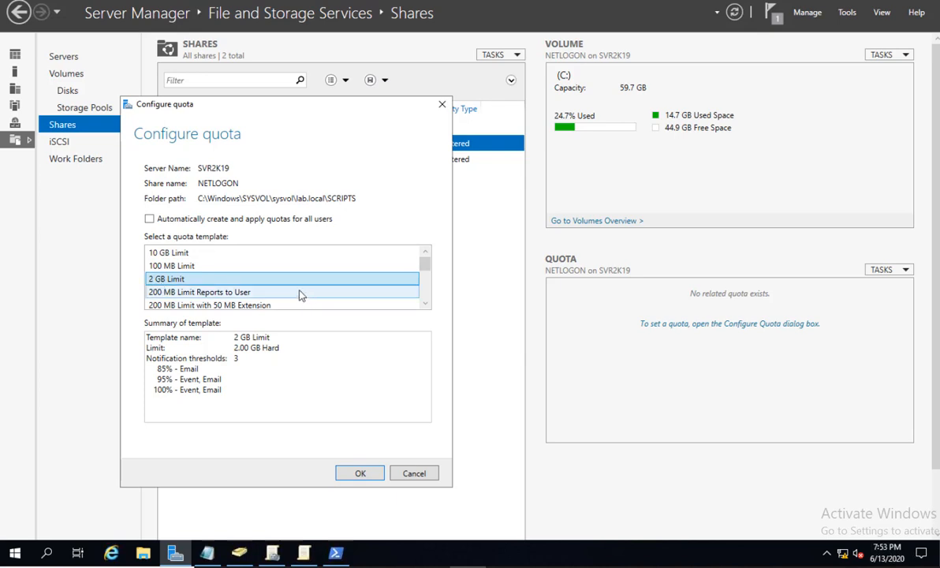
pyautogui.click(367, 473)
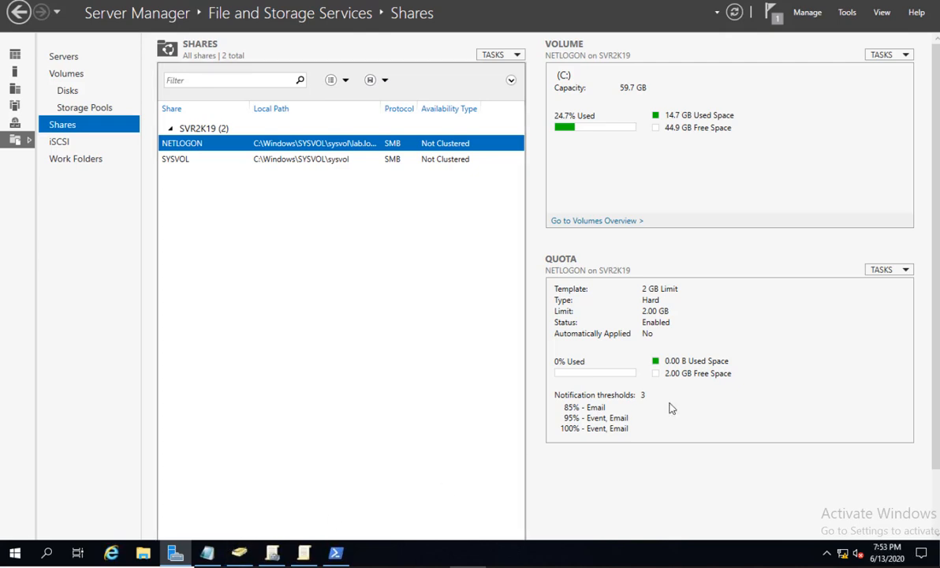
# Create a folder named SHARE FOLDERS on the C: drive.
pyautogui.click(153, 552)
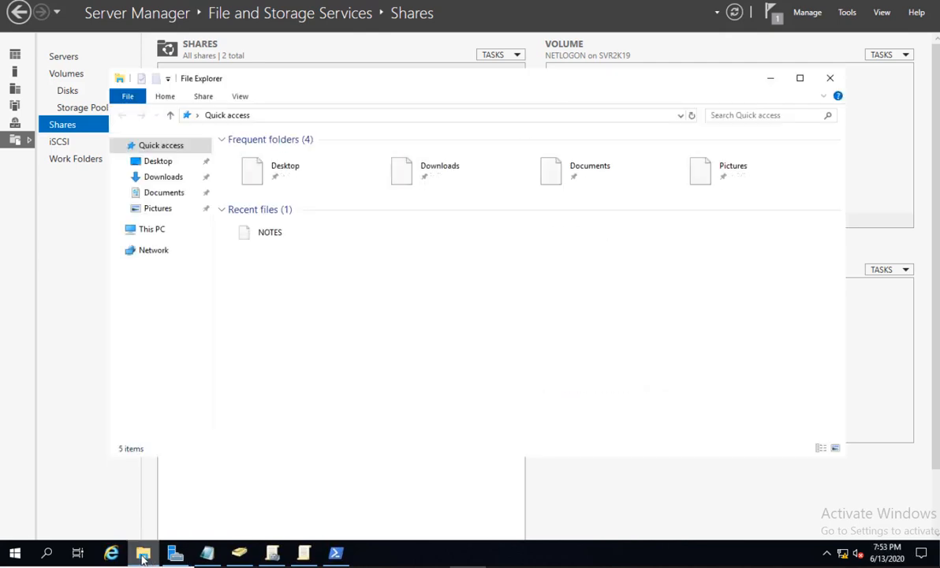
pyautogui.click(154, 230)
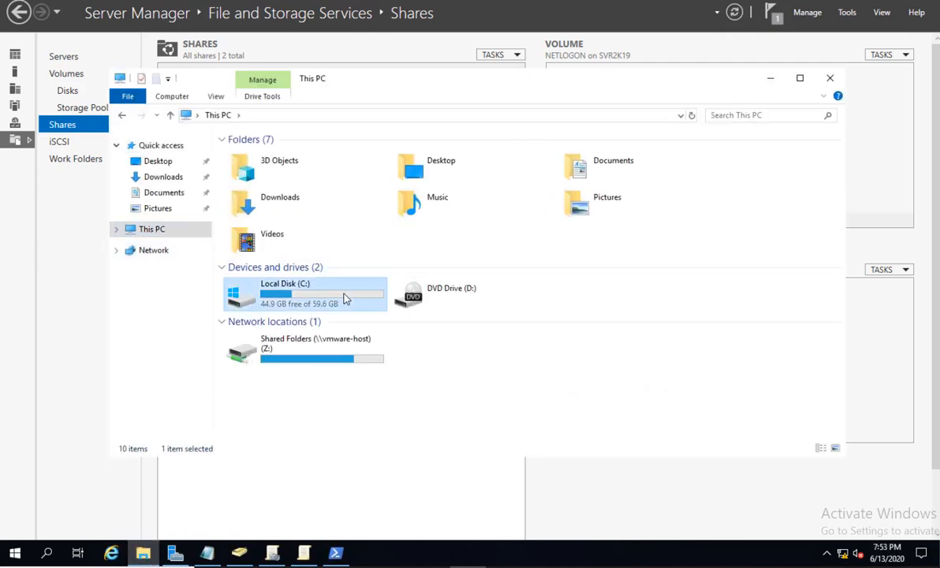
pyautogui.doubleClick(345, 303)
pyautogui.rightClick(283, 302)
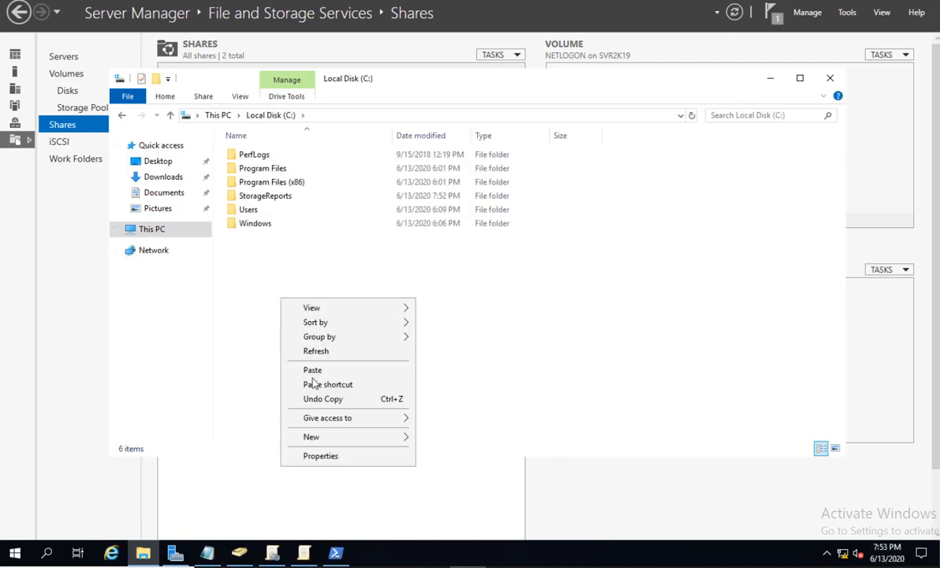
pyautogui.moveTo(327, 442)
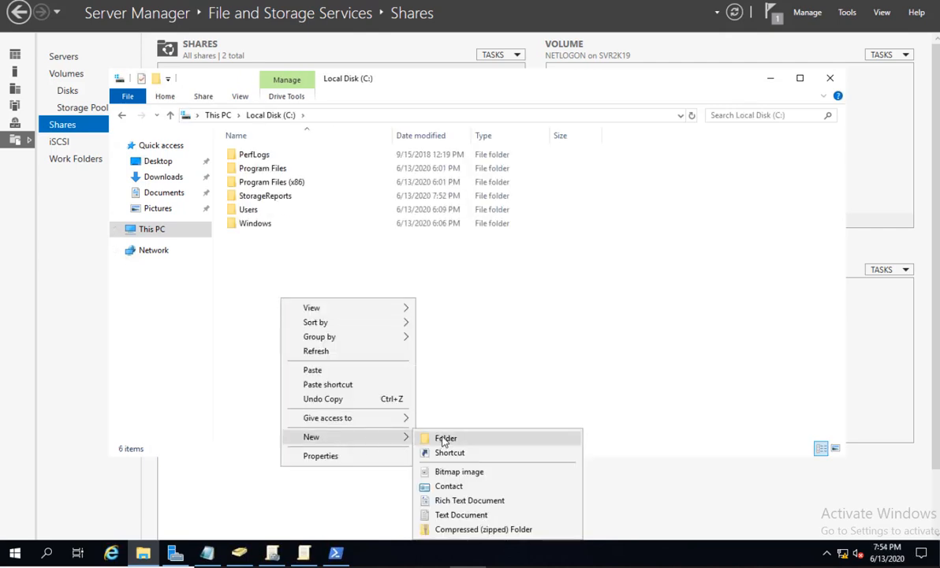
pyautogui.click(442, 438)
pyautogui.write('SHARE FOLDERS')
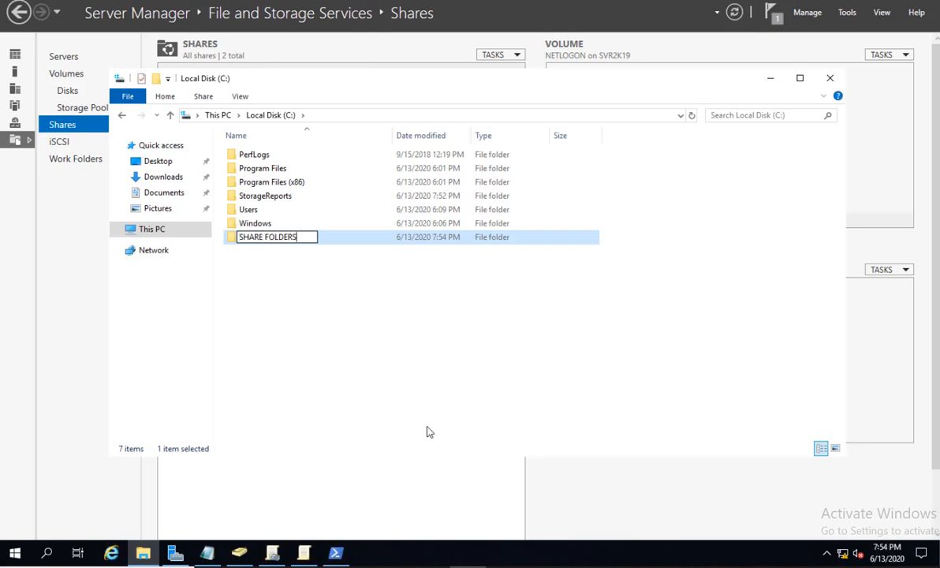
pyautogui.press('Return')
pyautogui.press('Return')
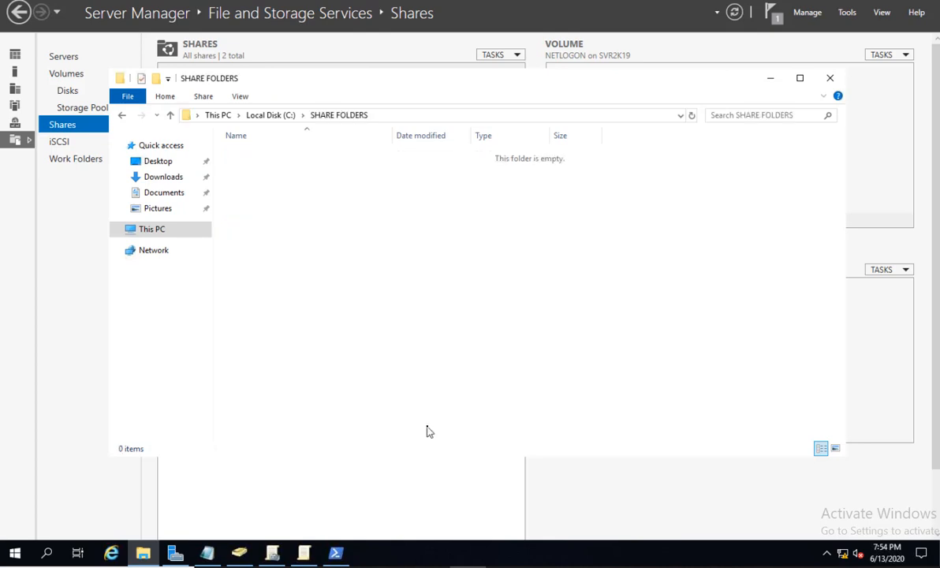
# Create a TESTUSER1 folder inside SHARE FOLDERS, then close the Explorer window.
pyautogui.rightClick(354, 273)
pyautogui.moveTo(402, 432)
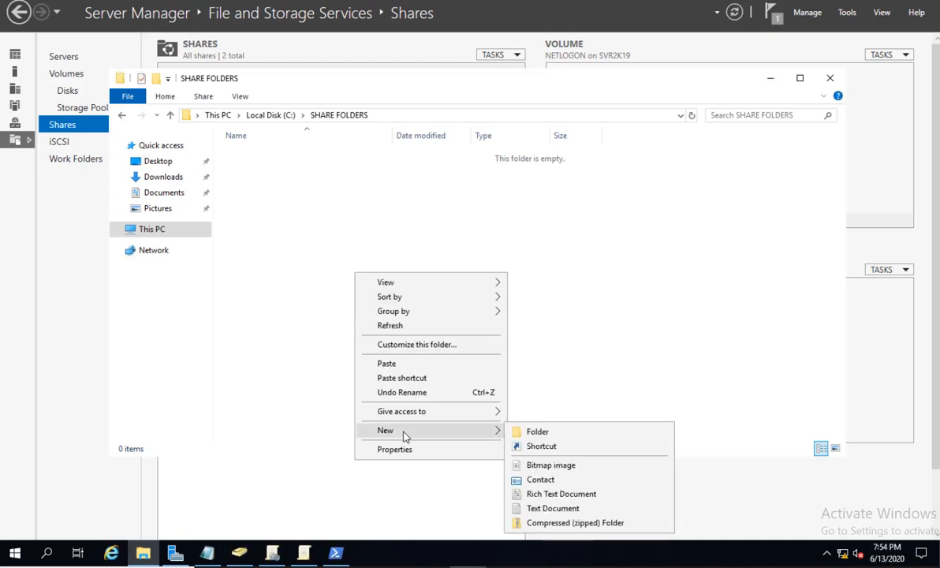
pyautogui.click(522, 430)
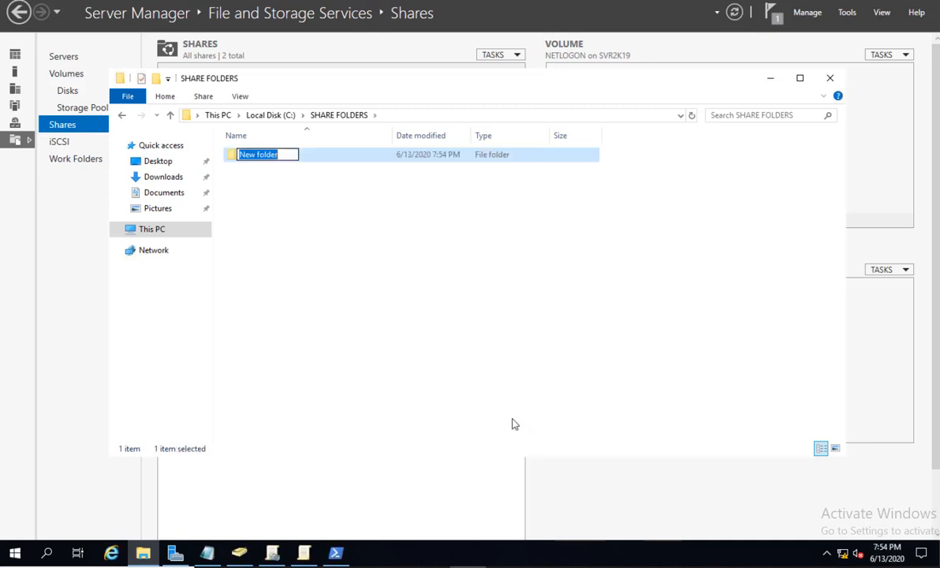
pyautogui.write('TESTUSER1')
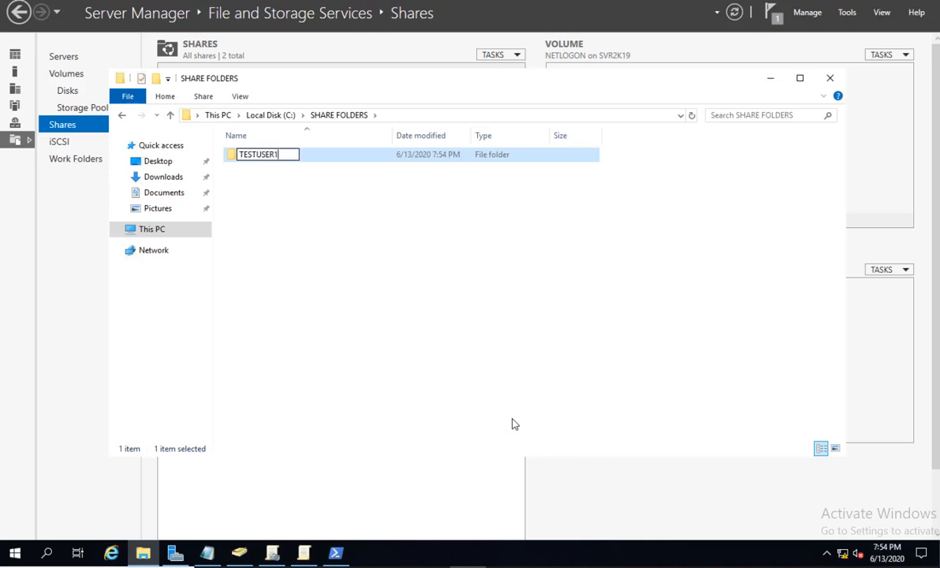
pyautogui.press('Return')
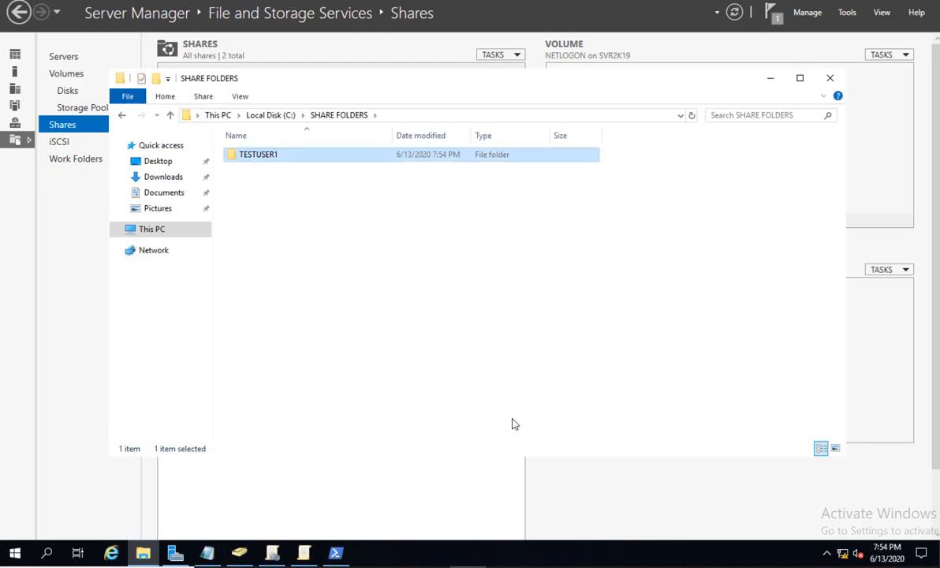
pyautogui.click(309, 244)
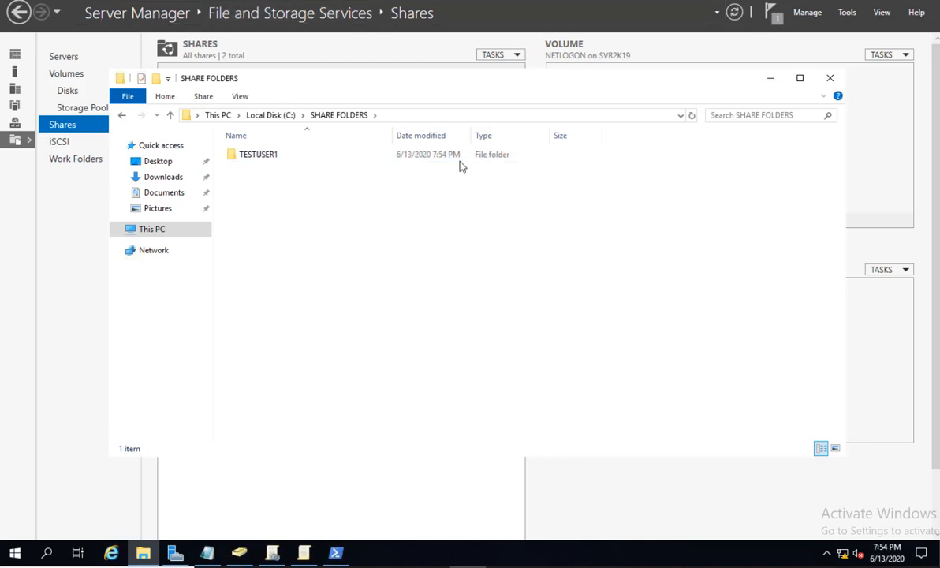
pyautogui.click(830, 79)
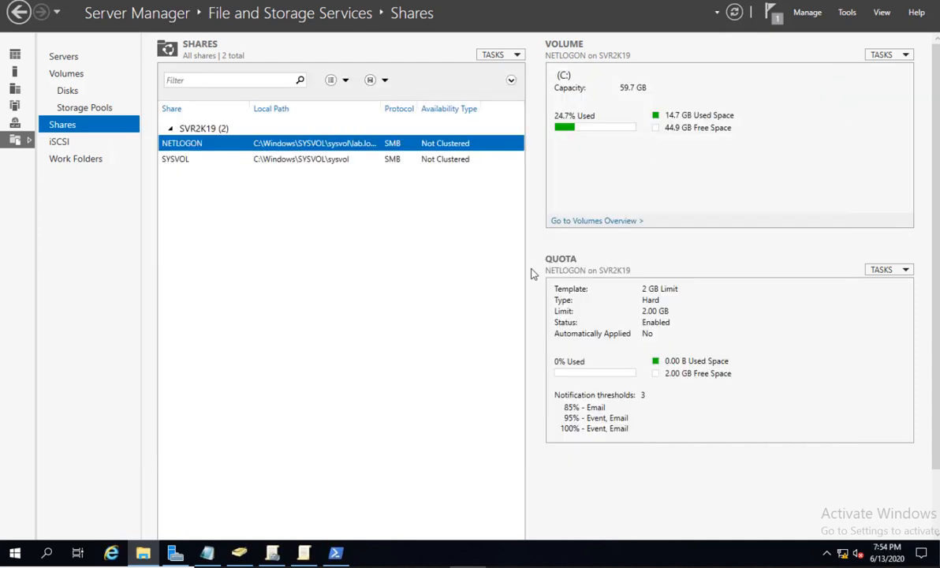
# Start a new share with the SMB Share - Quick profile and select the C: volume.
pyautogui.rightClick(209, 244)
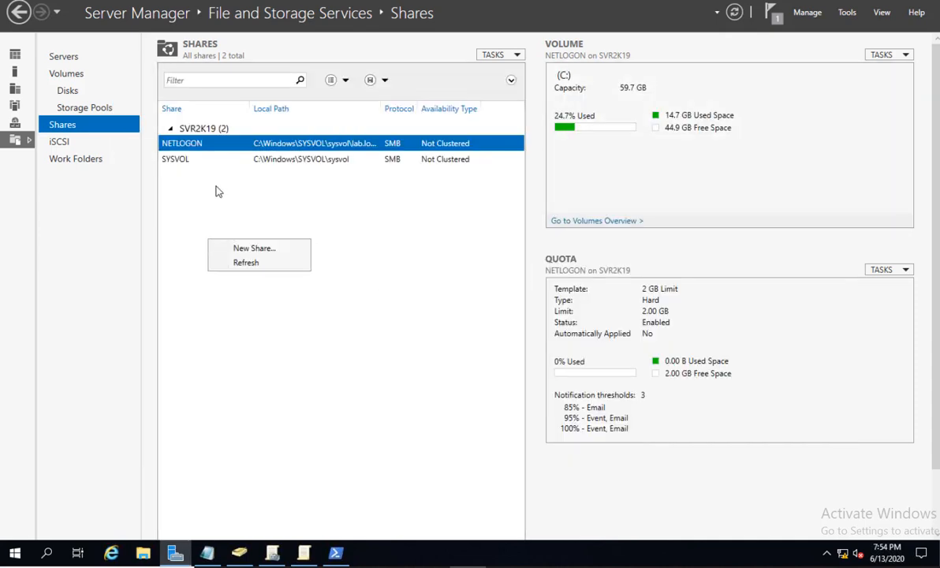
pyautogui.click(273, 249)
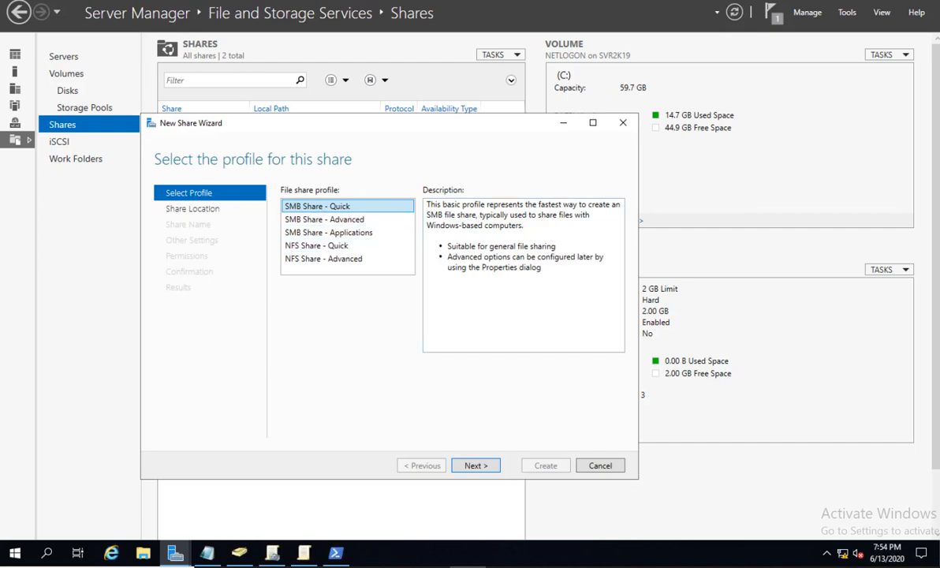
pyautogui.click(477, 465)
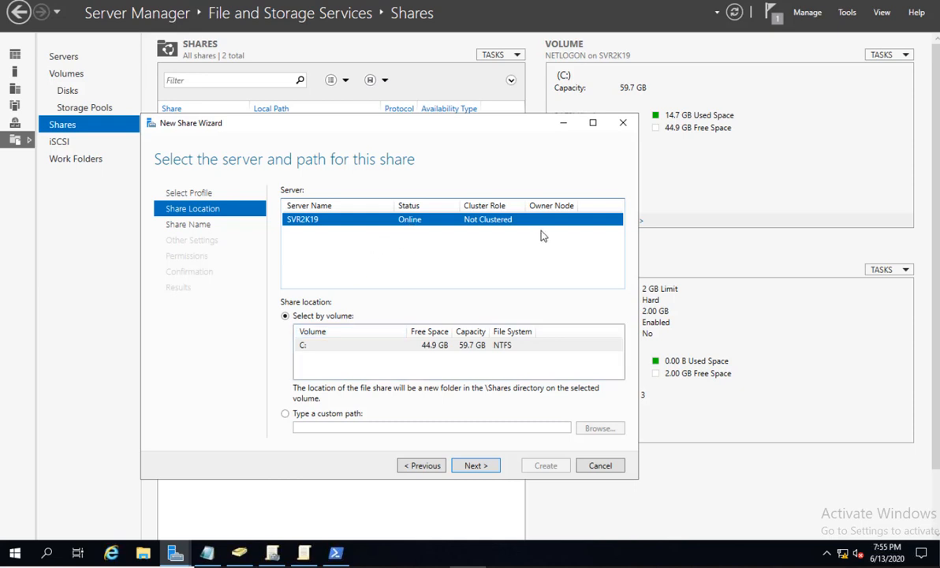
pyautogui.click(447, 348)
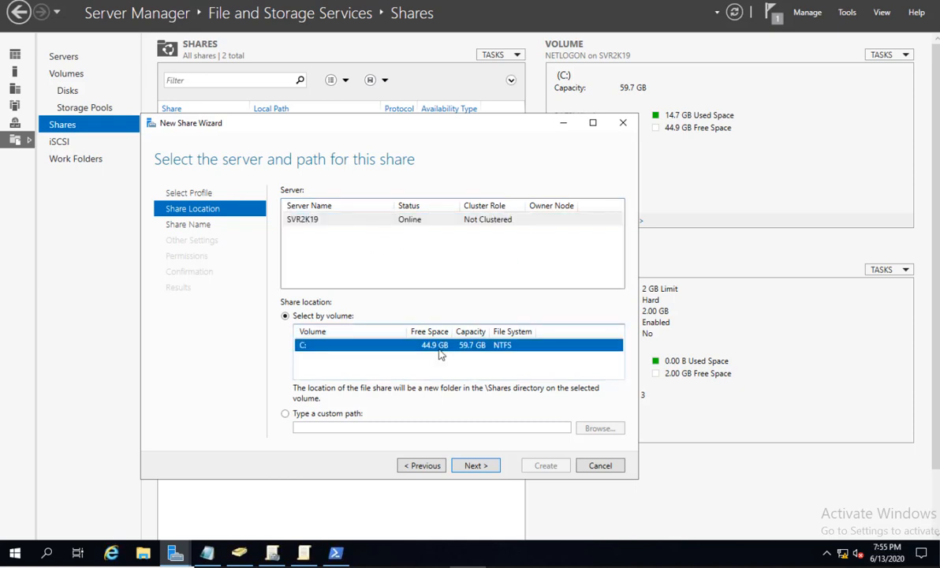
# Set the share location to the custom path C:\SHARE FOLDERS\TESTUSER1.
pyautogui.click(344, 416)
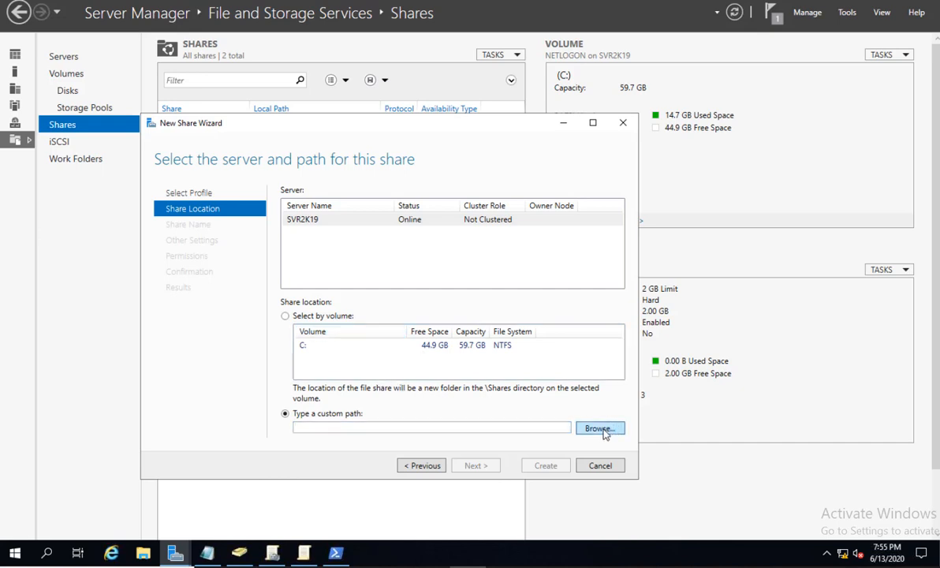
pyautogui.click(600, 428)
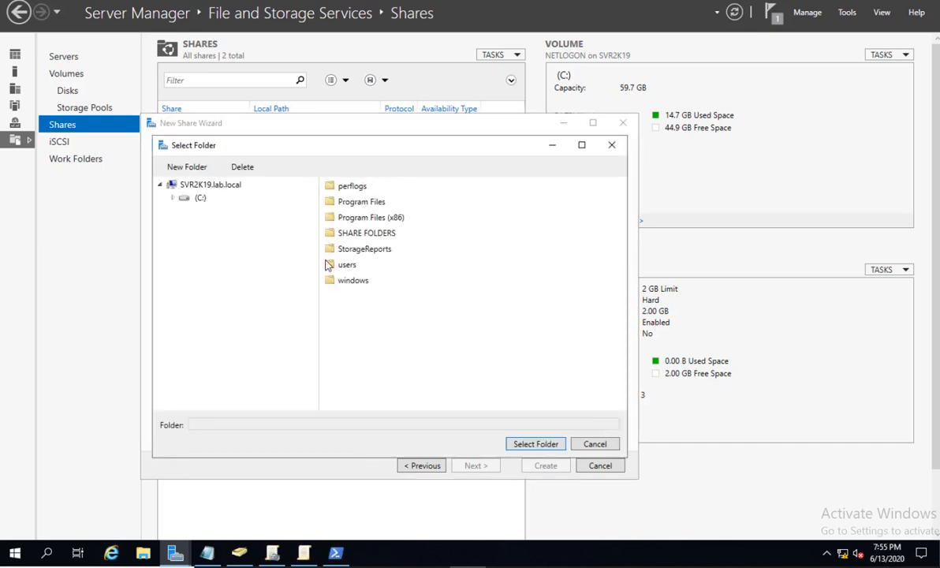
pyautogui.doubleClick(359, 233)
pyautogui.click(356, 191)
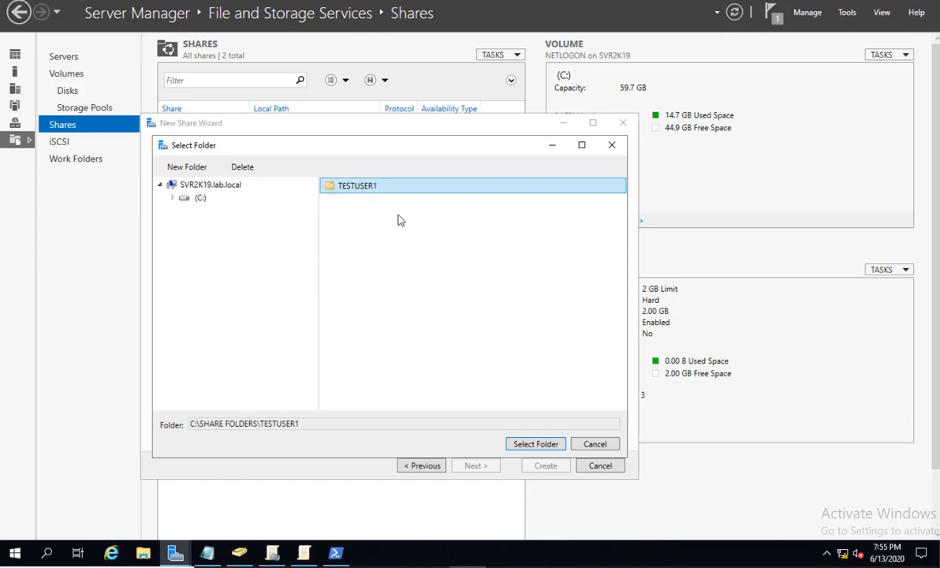
pyautogui.click(526, 448)
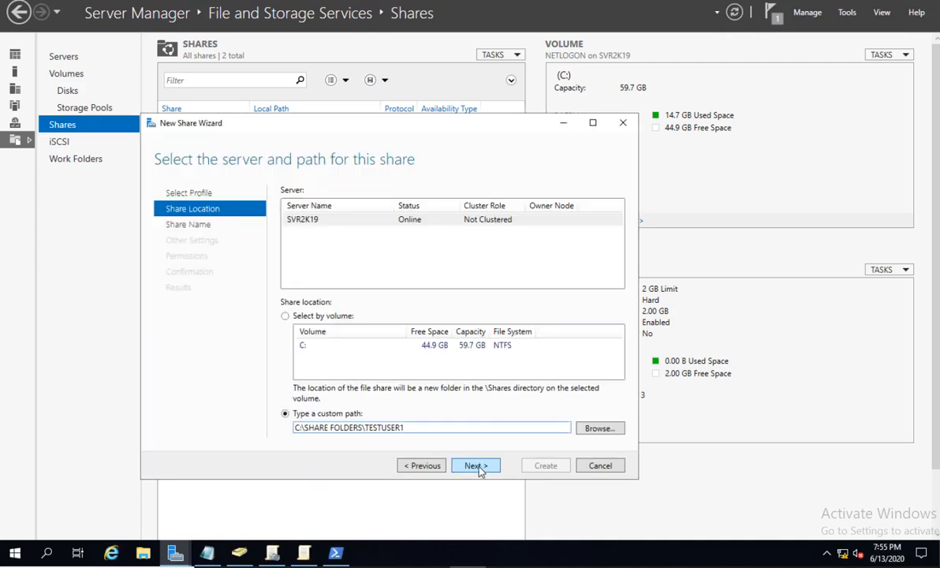
# Name the share TESTUSER1$, keep default settings and permissions, and create it.
pyautogui.click(477, 466)
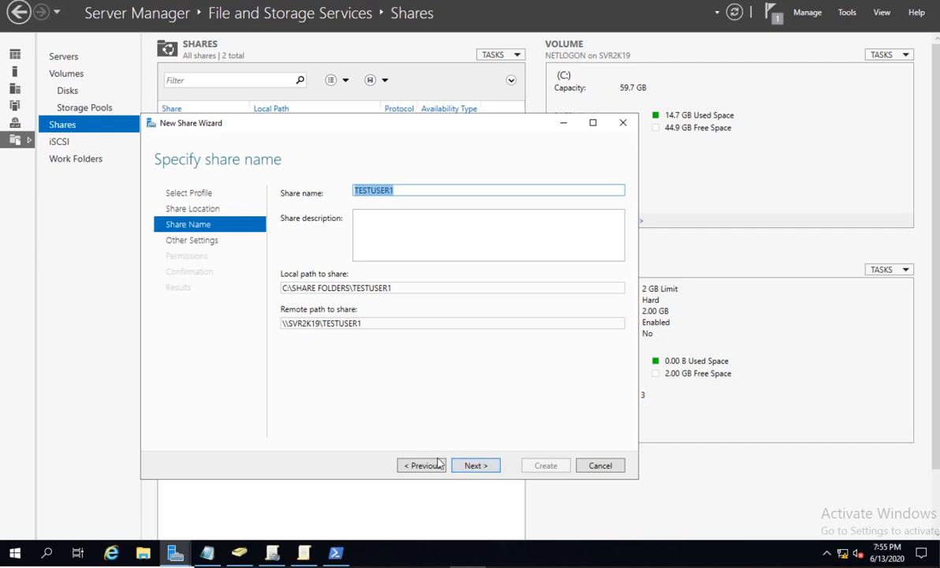
pyautogui.click(422, 191)
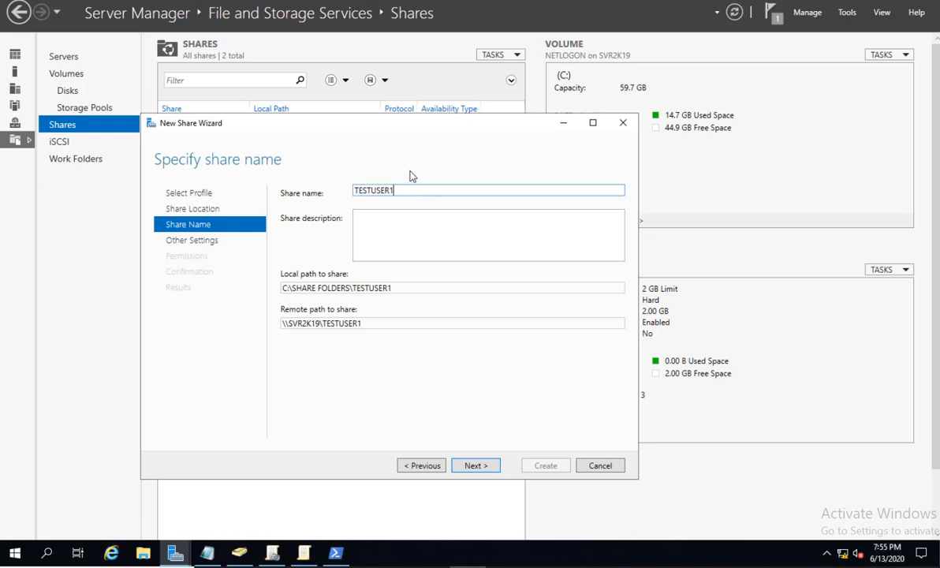
pyautogui.write('$')
pyautogui.click(476, 466)
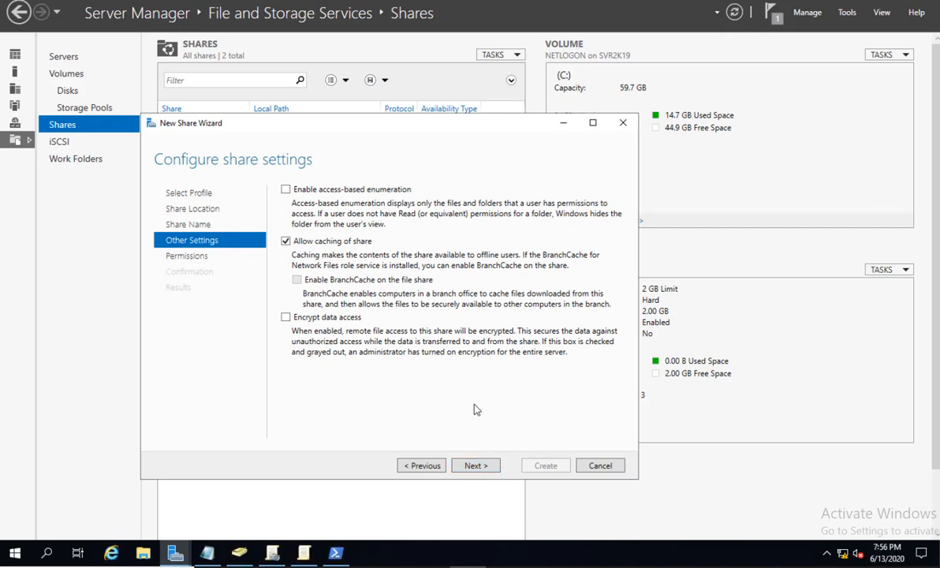
pyautogui.click(474, 466)
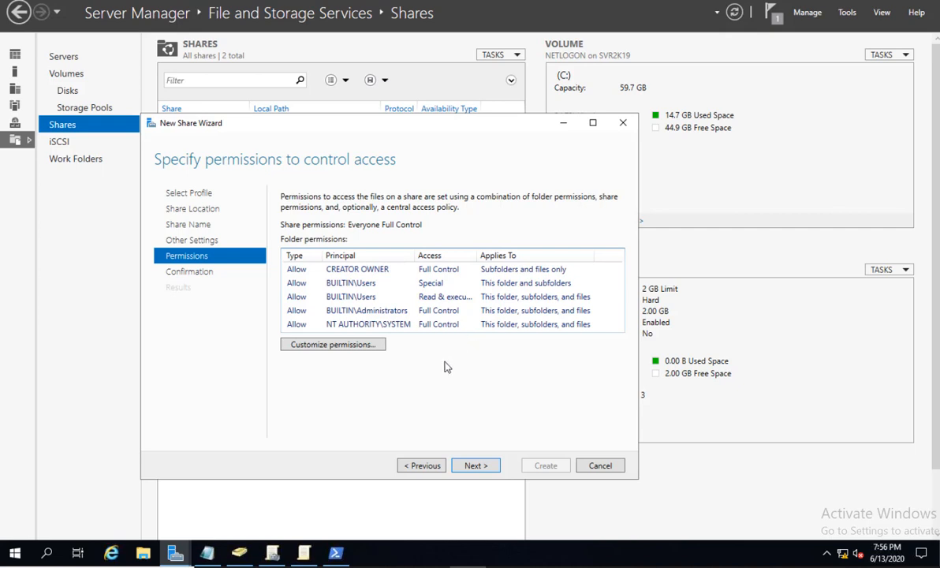
pyautogui.click(487, 467)
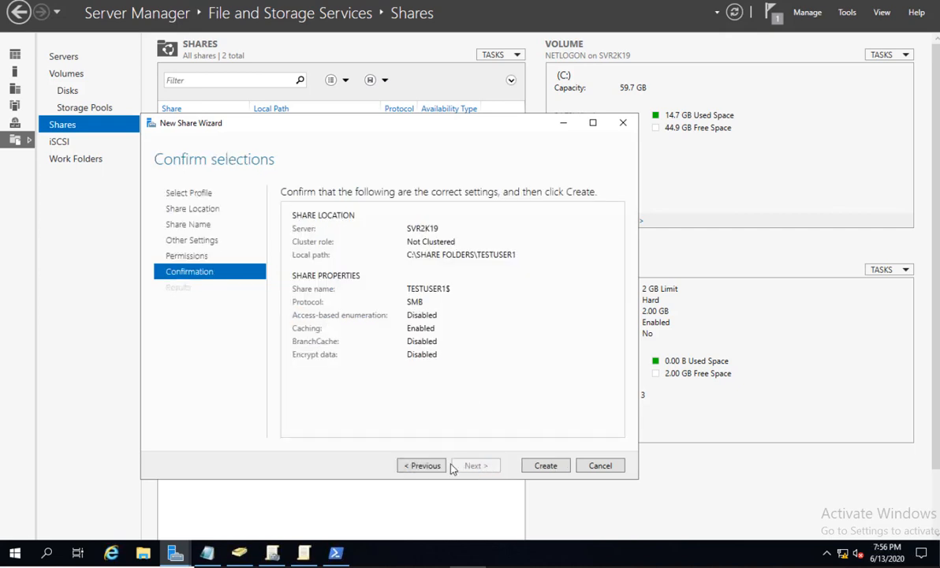
pyautogui.click(545, 466)
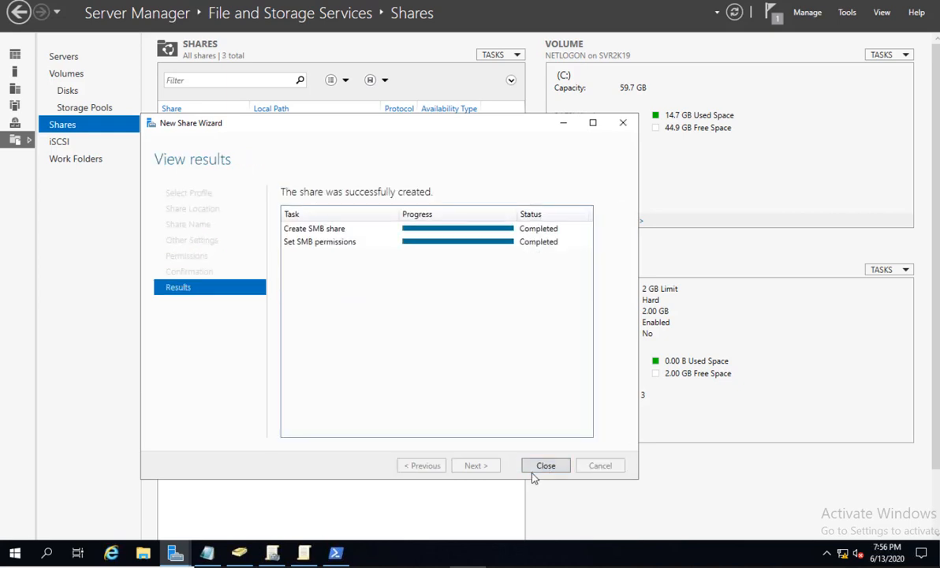
pyautogui.click(544, 465)
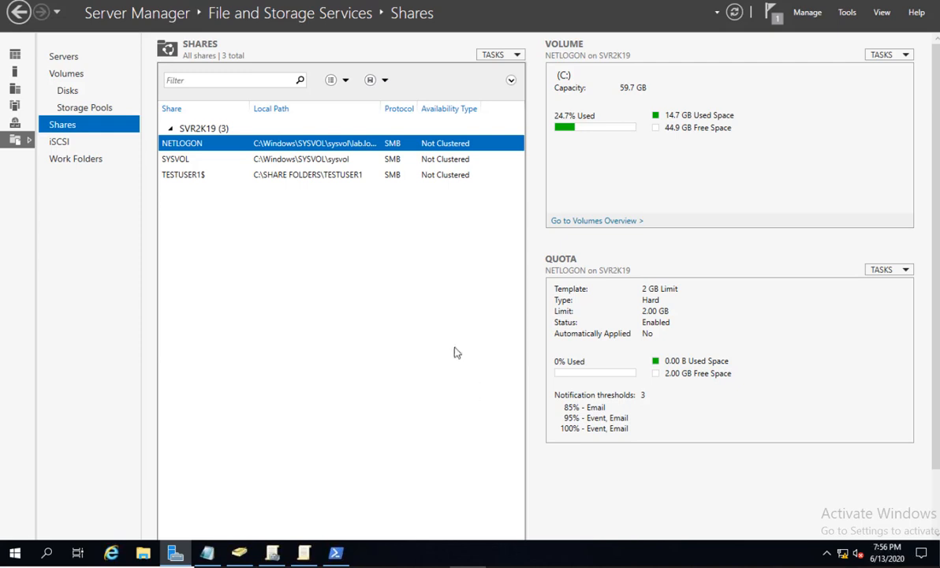
pyautogui.click(326, 176)
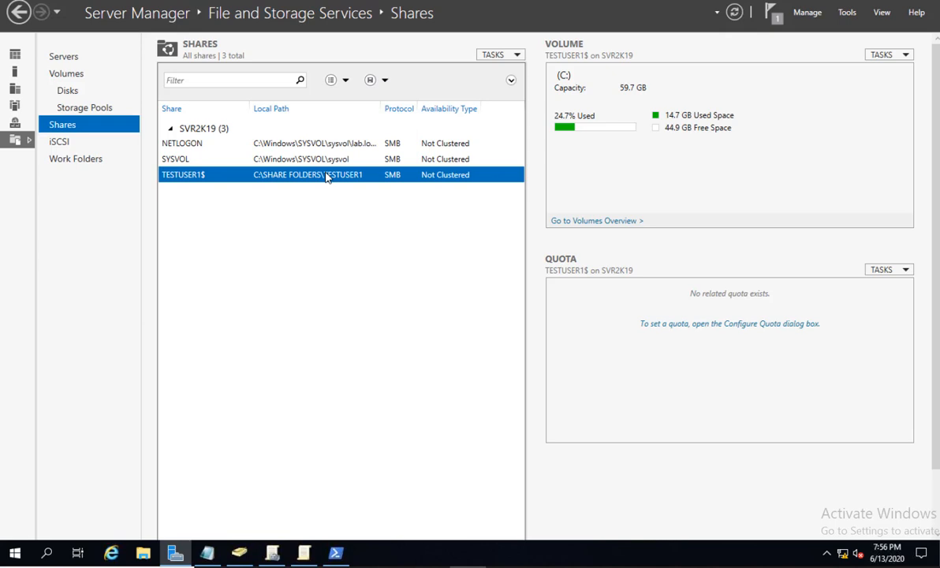
# Configure the TESTUSER1$ share with the 2 GB Limit quota template.
pyautogui.rightClick(327, 176)
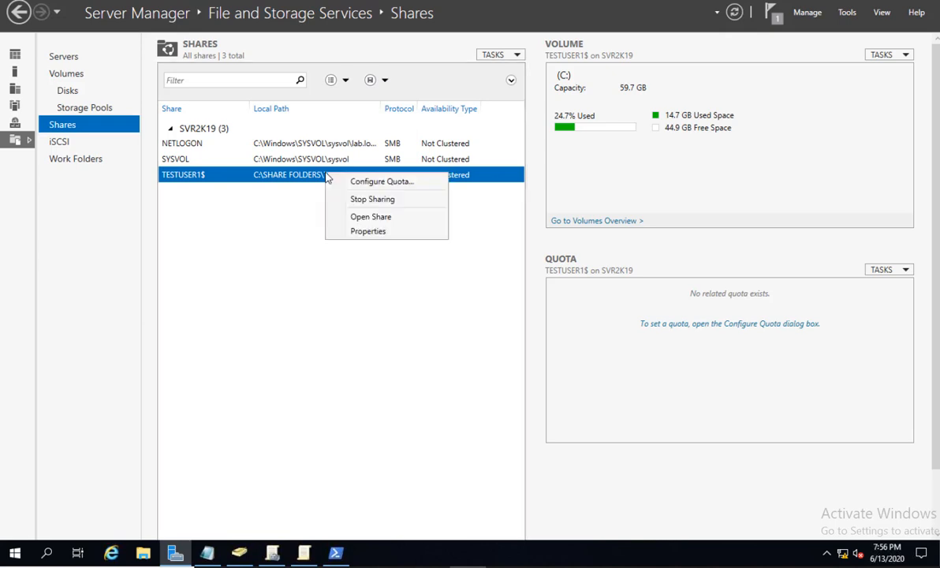
pyautogui.click(382, 182)
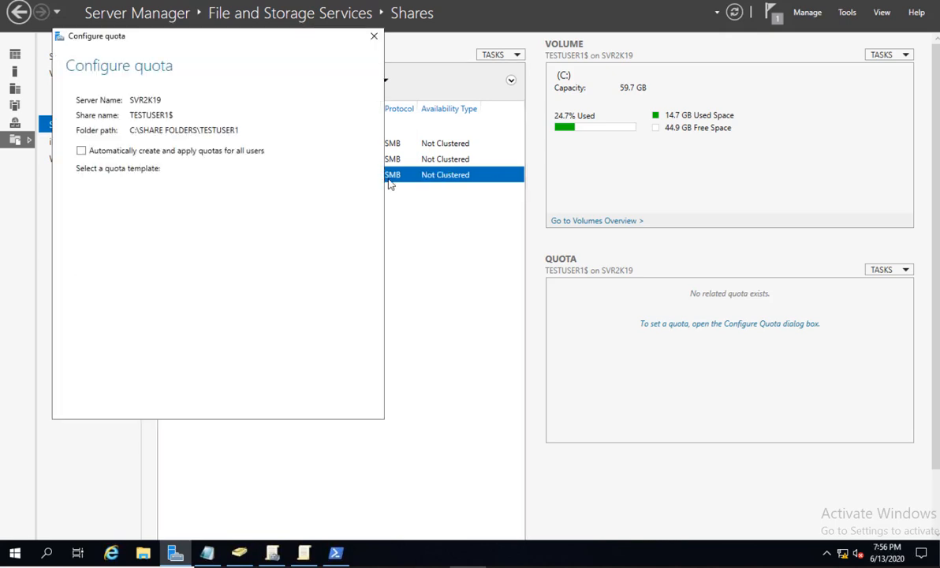
pyautogui.click(109, 210)
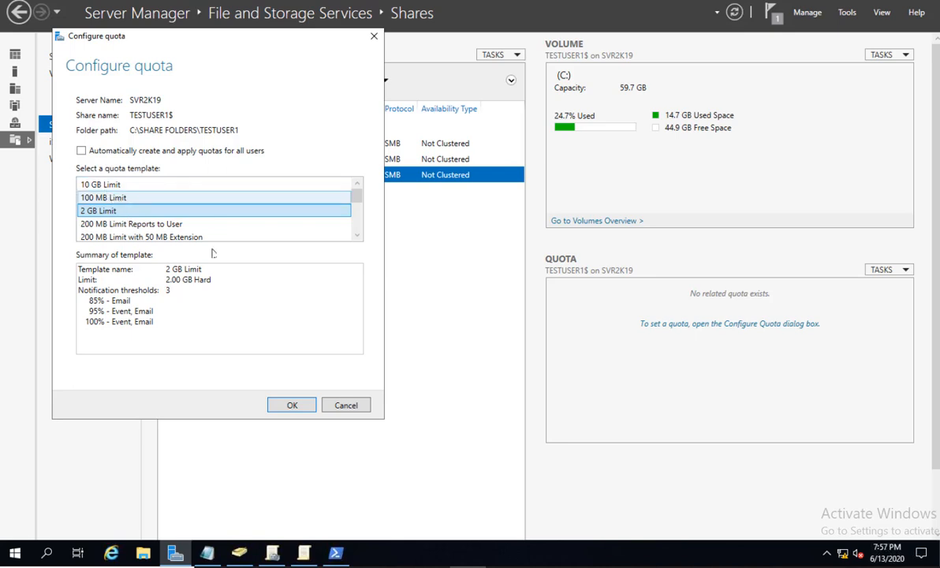
pyautogui.click(281, 407)
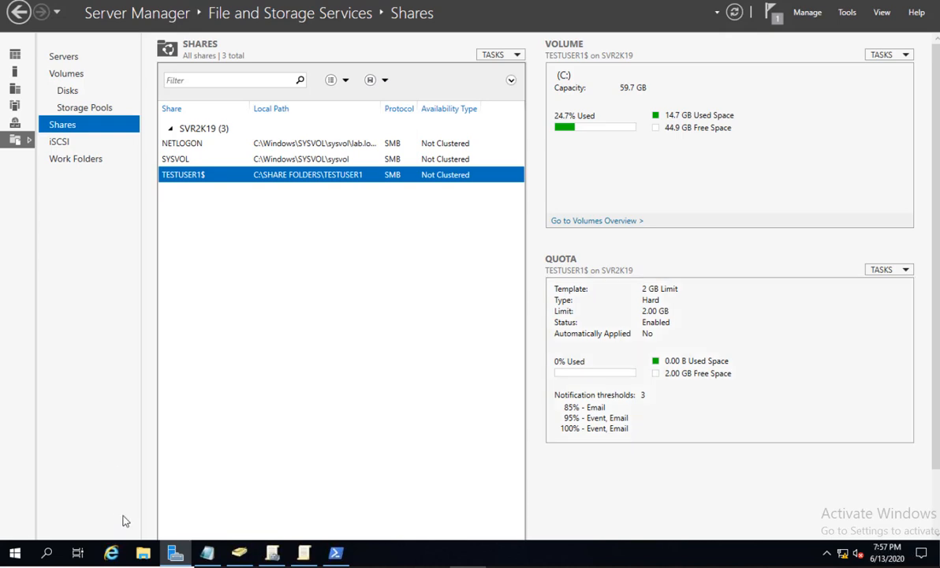
# Open Advanced Sharing in the properties of C:\SHARE FOLDERS\TESTUSER1.
pyautogui.click(143, 553)
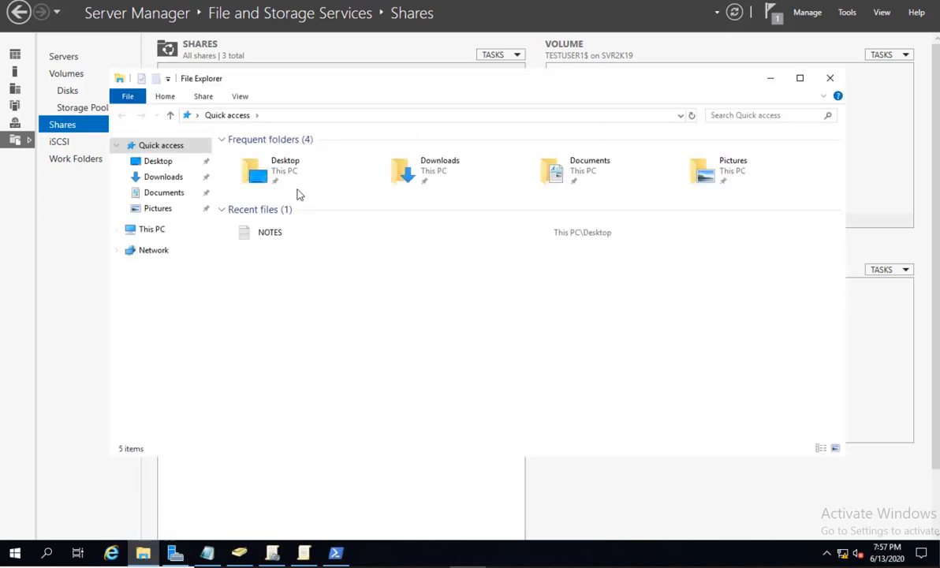
pyautogui.click(153, 230)
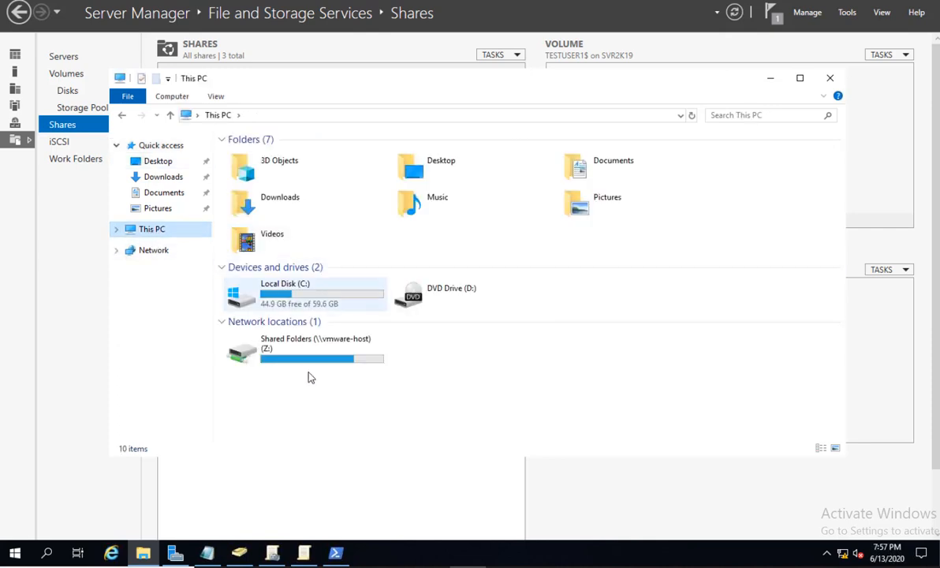
pyautogui.click(307, 288)
pyautogui.doubleClick(308, 289)
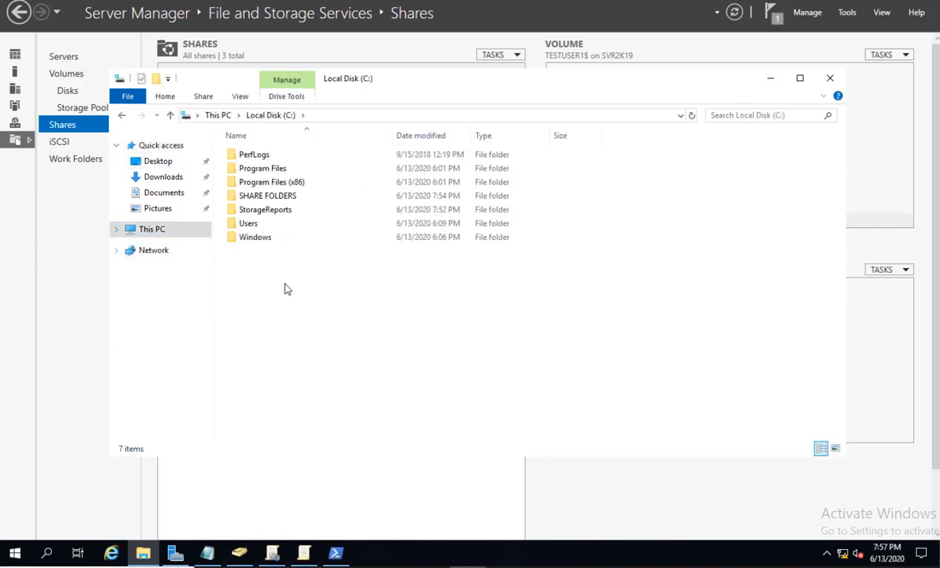
pyautogui.doubleClick(268, 197)
pyautogui.click(275, 158)
pyautogui.rightClick(273, 156)
pyautogui.click(319, 389)
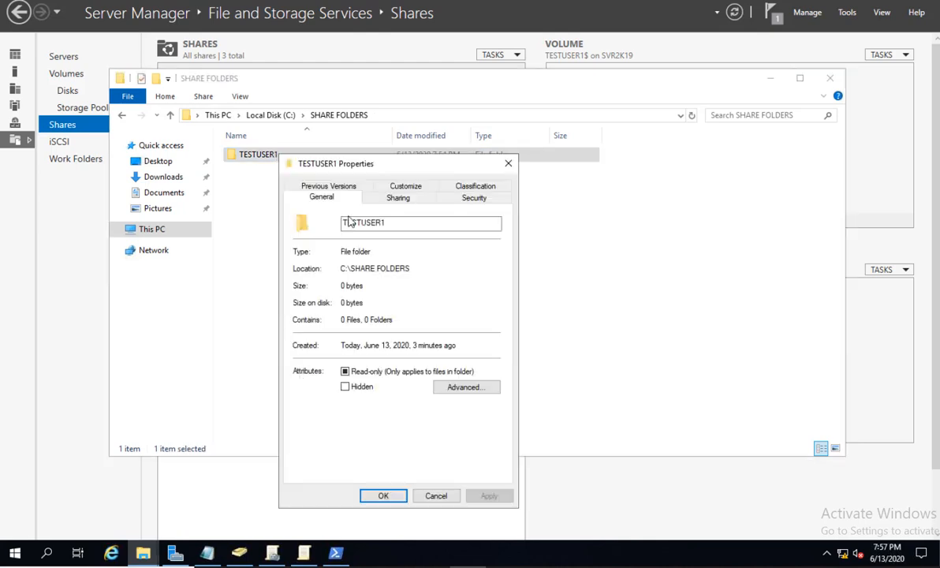
pyautogui.click(398, 198)
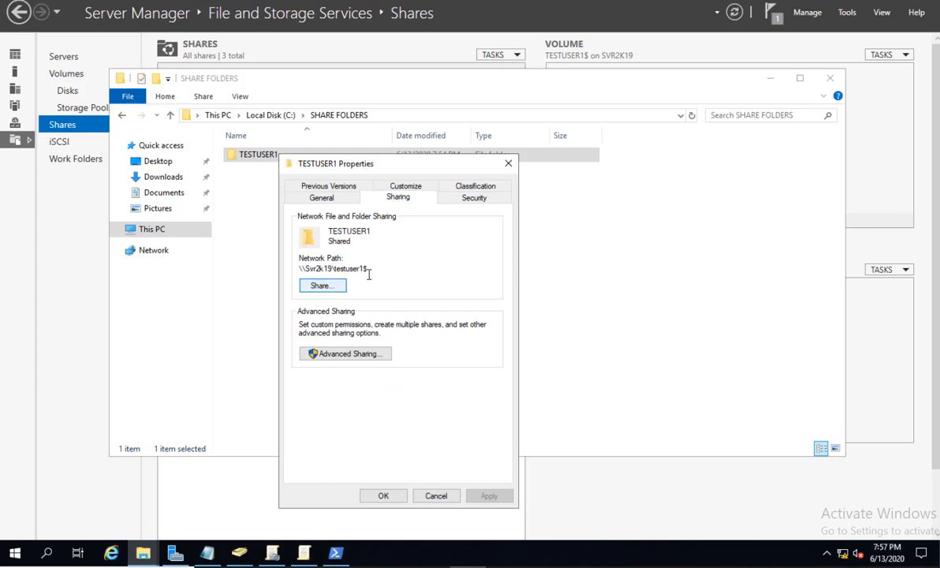
pyautogui.click(355, 356)
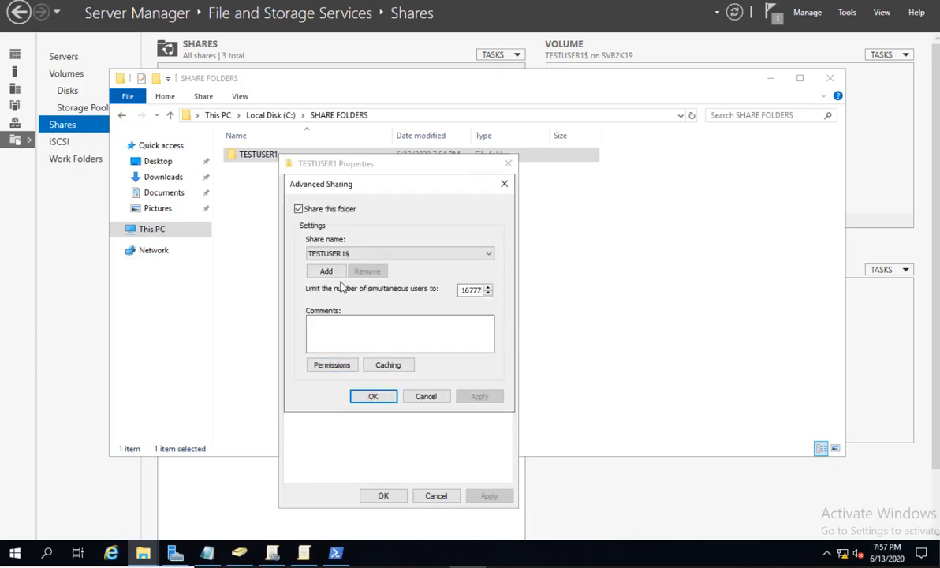
# Replace Everyone with TESTUSER1 holding Full Control in the TESTUSER1$ share permissions.
pyautogui.click(326, 364)
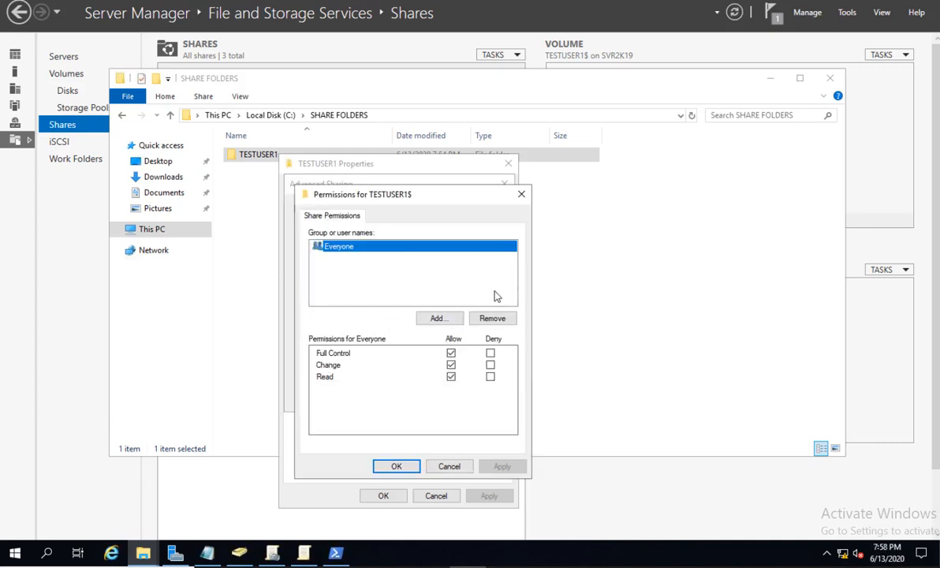
pyautogui.click(497, 318)
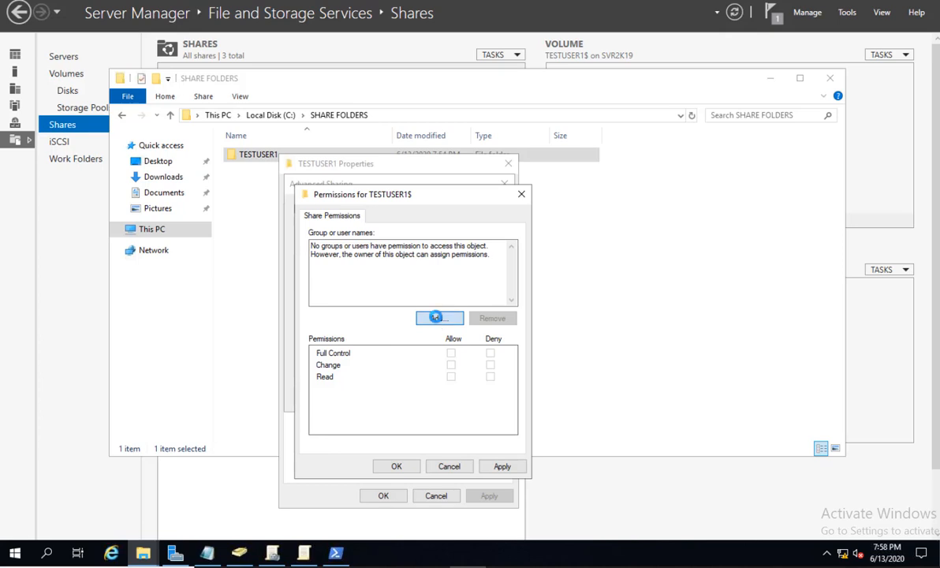
pyautogui.click(436, 318)
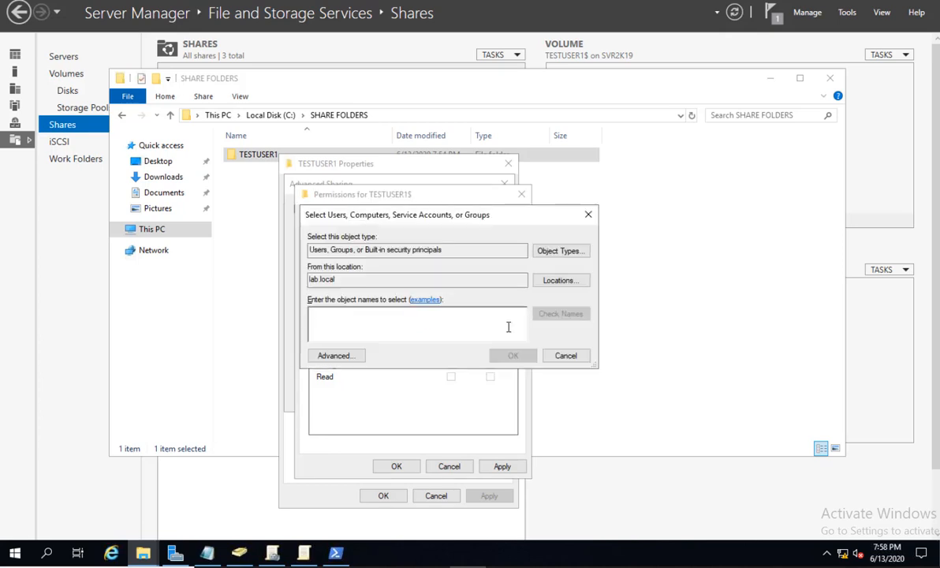
pyautogui.write('TEST')
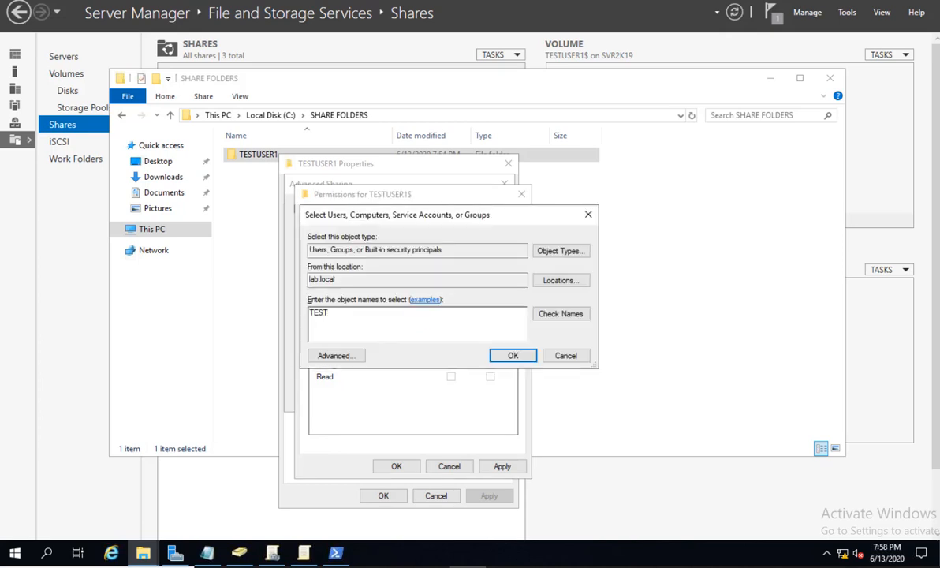
pyautogui.write('USER1')
pyautogui.press('Return')
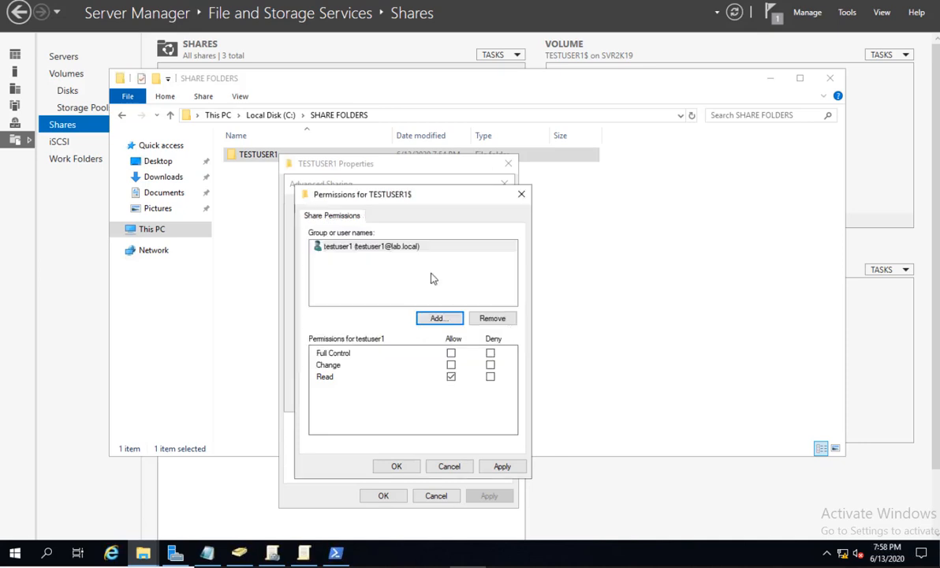
pyautogui.click(450, 353)
pyautogui.click(503, 466)
pyautogui.click(396, 466)
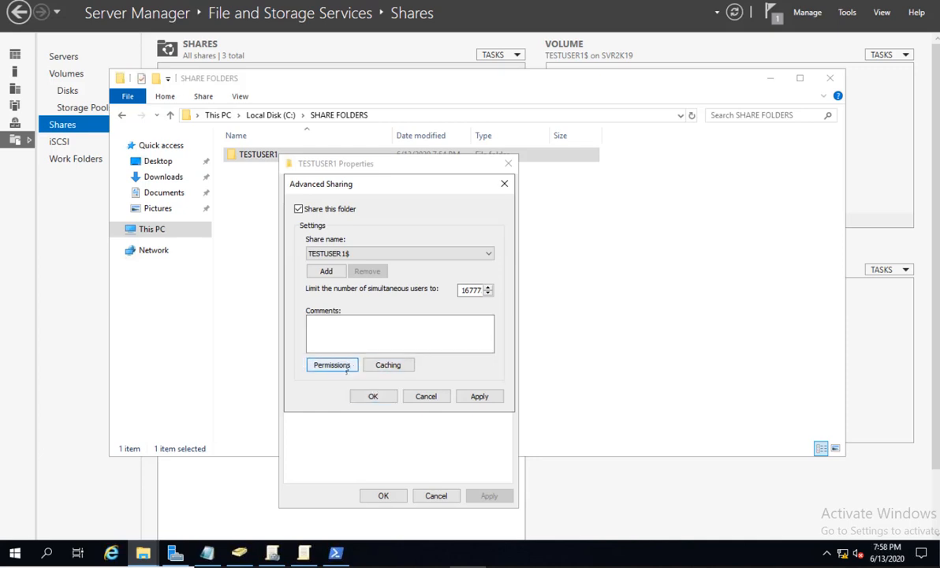
pyautogui.click(381, 397)
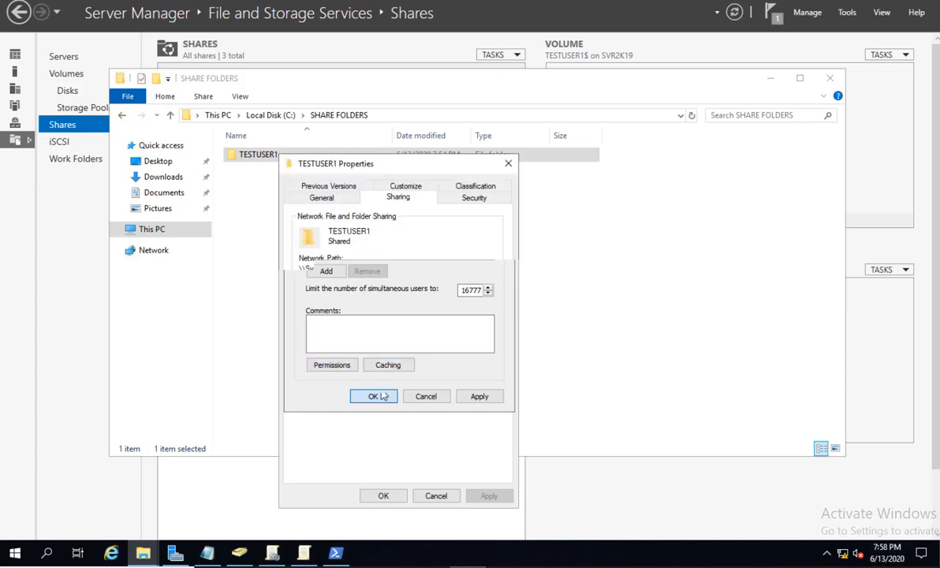
pyautogui.click(473, 197)
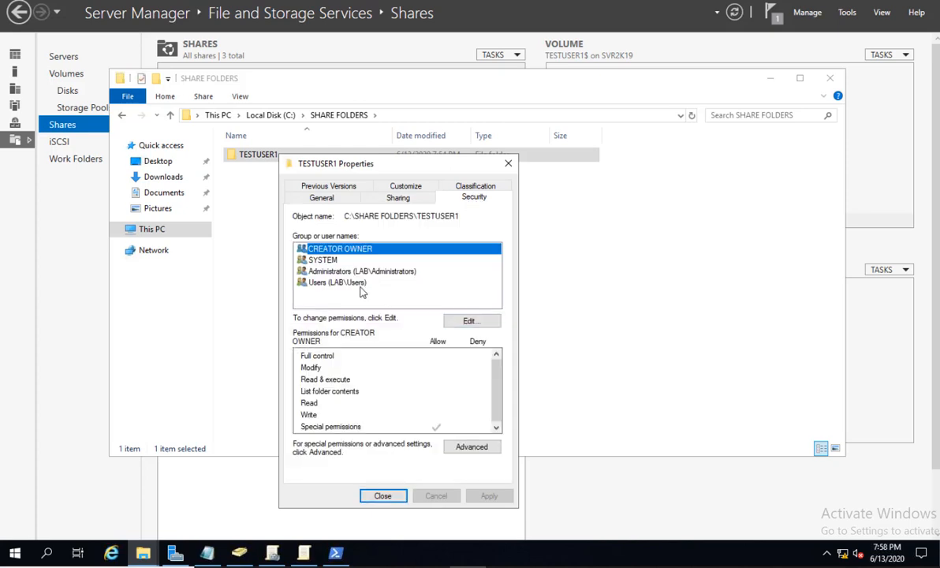
# Add testuser1 to the TESTUSER1 folder's security permissions with Full control allowed.
pyautogui.click(352, 283)
pyautogui.click(472, 320)
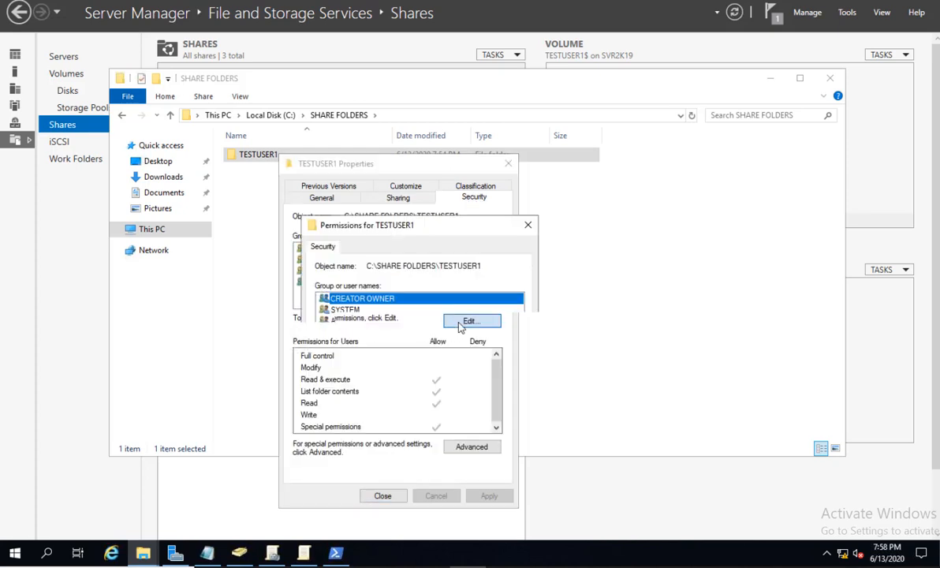
pyautogui.click(443, 374)
pyautogui.write('TESTUS')
pyautogui.write('ER1')
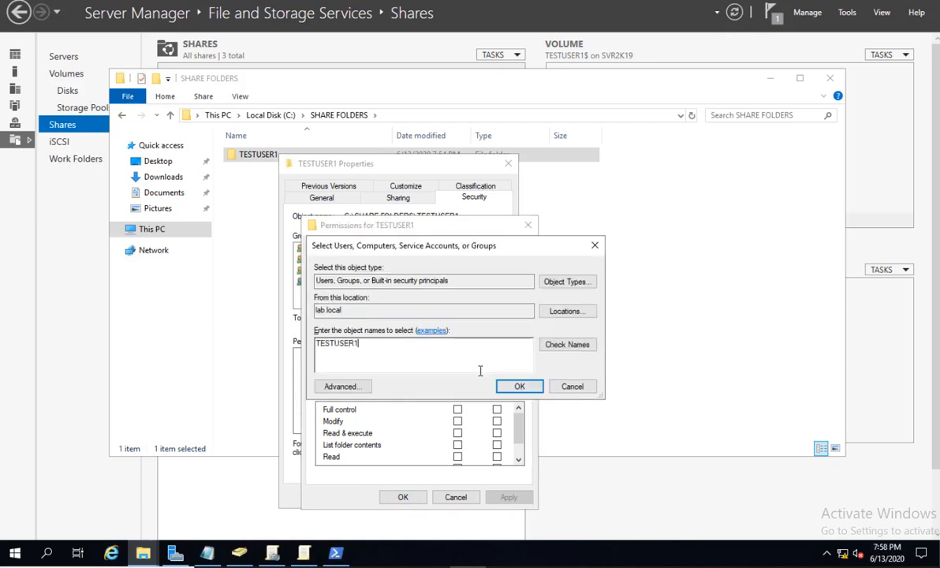
pyautogui.click(520, 386)
pyautogui.click(458, 409)
# Apply the permission changes, close the folder's Properties, and switch to the client VM.
pyautogui.click(403, 497)
pyautogui.click(384, 497)
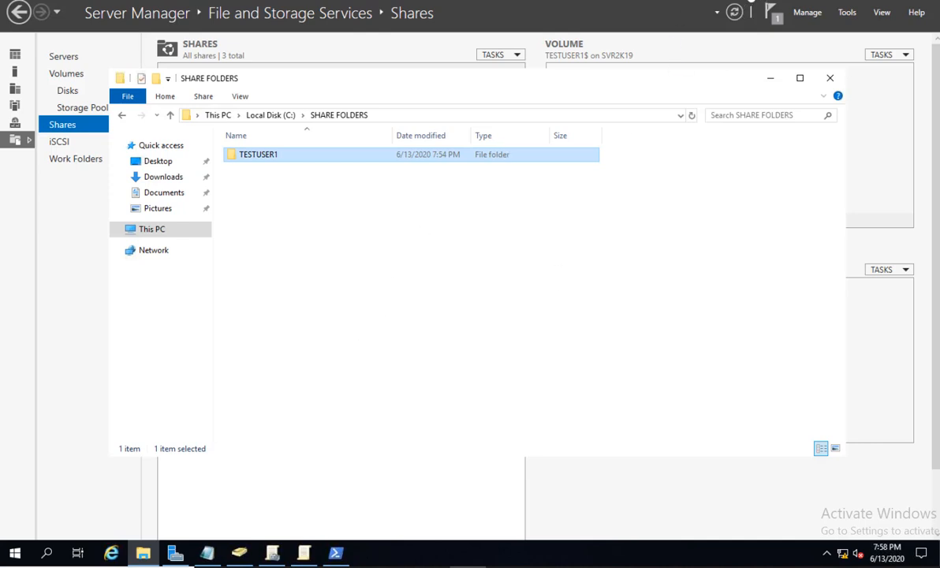
pyautogui.click(716, 1)
# Send Ctrl+Alt+Del to the Windows 10 client VM to bring up its sign-in prompt.
pyautogui.click(533, 241)
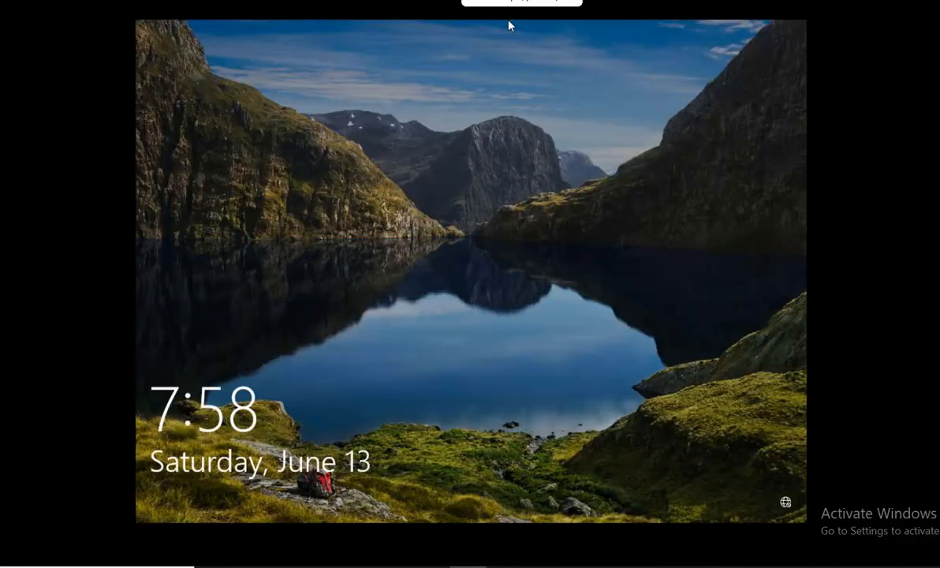
pyautogui.rightClick(754, 1)
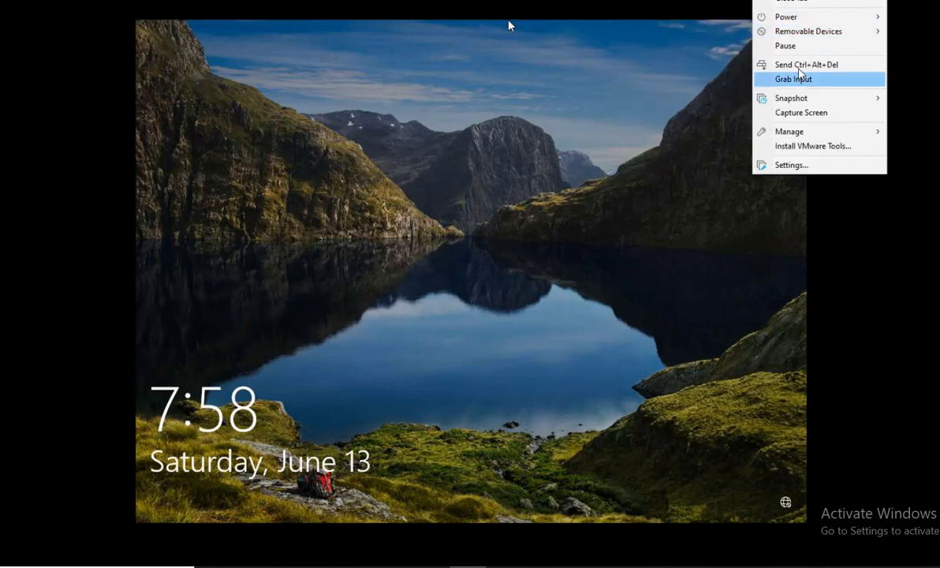
pyautogui.click(798, 66)
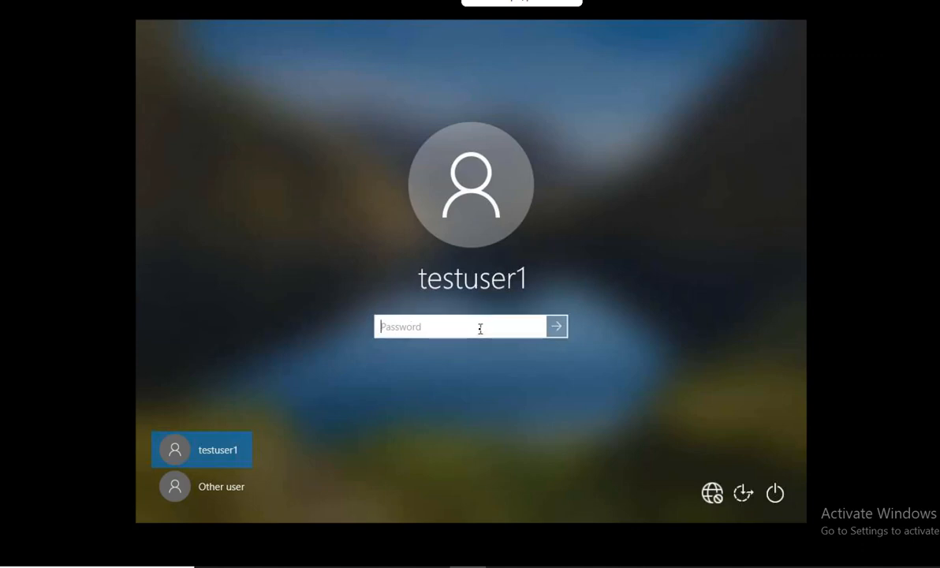
# Enter testuser1's password, retrying after a failed attempt, then close the Settings window.
pyautogui.write('P@ssw0rd')
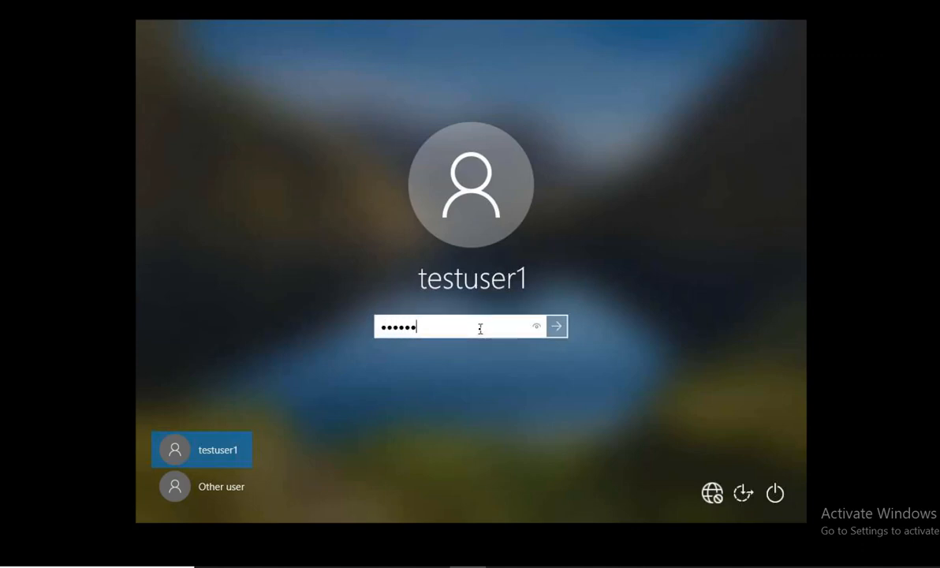
pyautogui.press('Return')
pyautogui.press('Return')
pyautogui.write('•••••••••')
pyautogui.press('Return')
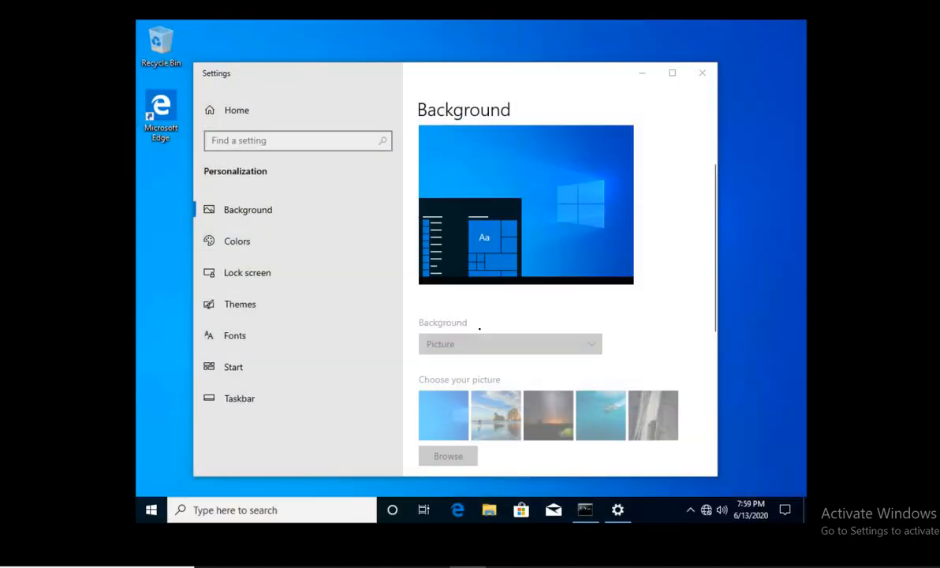
pyautogui.click(701, 73)
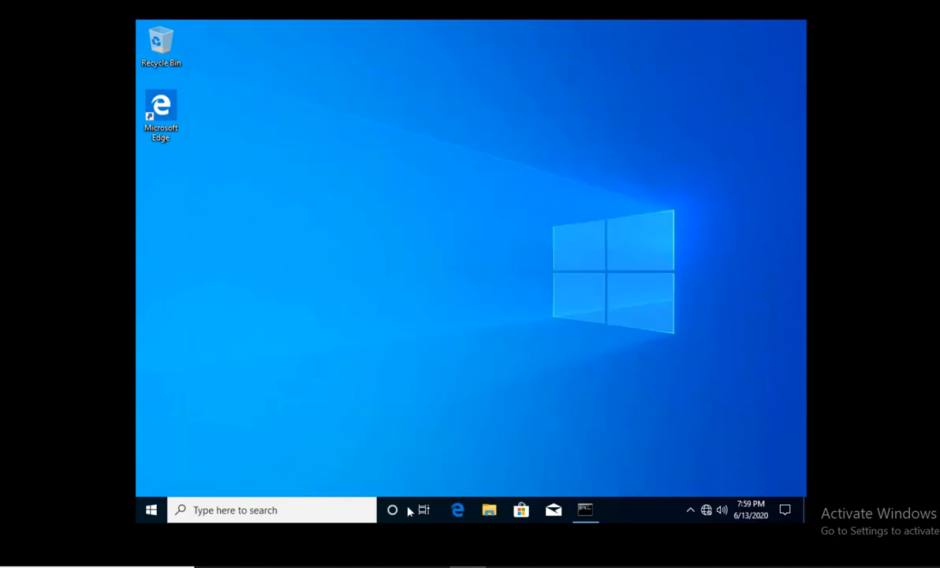
# Open File Explorer on the client and start Map network drive from This PC.
pyautogui.click(488, 511)
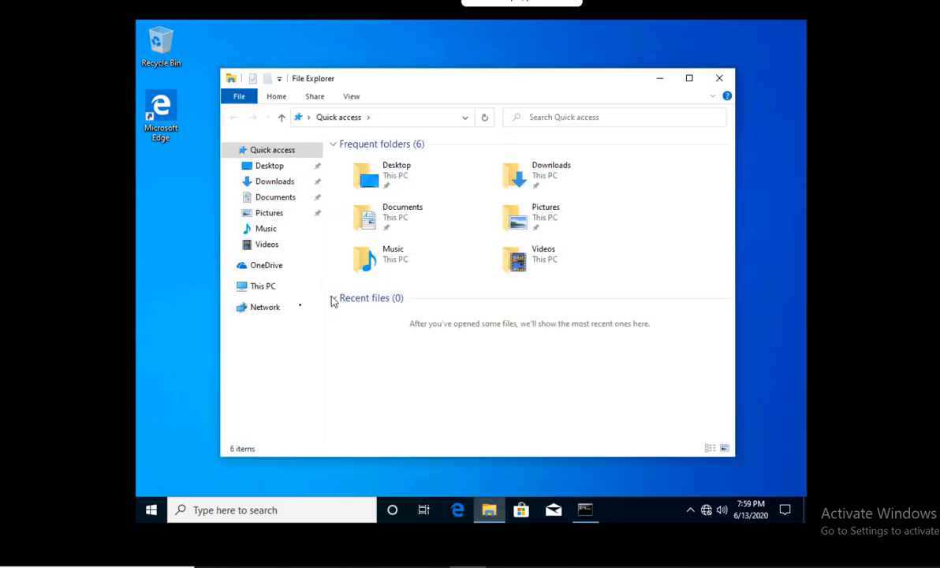
pyautogui.click(275, 292)
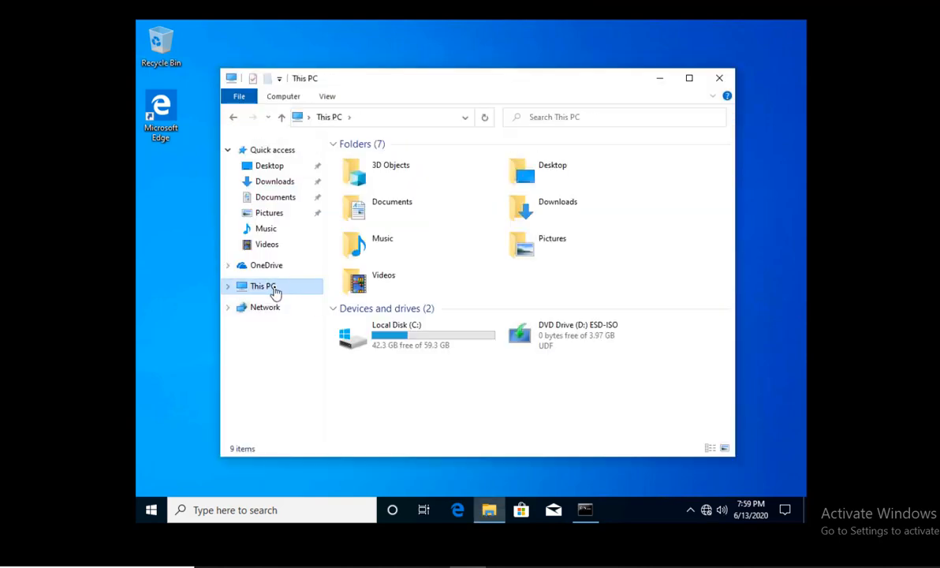
pyautogui.rightClick(275, 293)
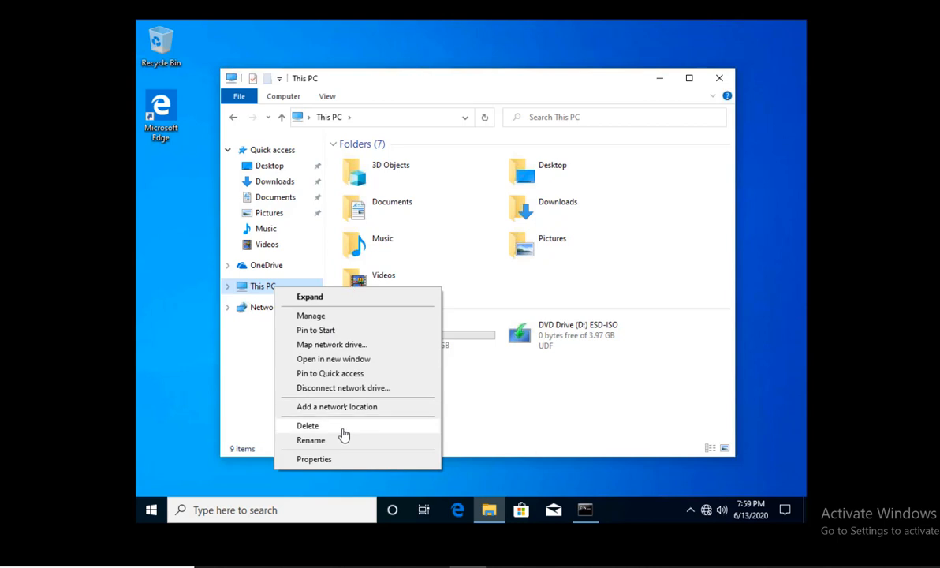
pyautogui.click(353, 344)
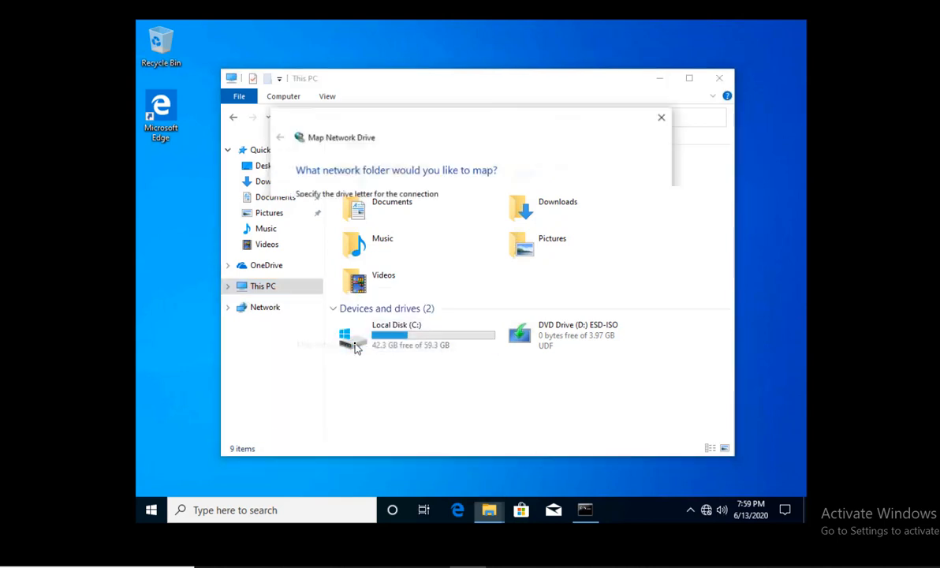
# Map drive Z: to \\svr2k19\testuser1$ and view it under This PC showing 2.00 GB.
pyautogui.click(381, 223)
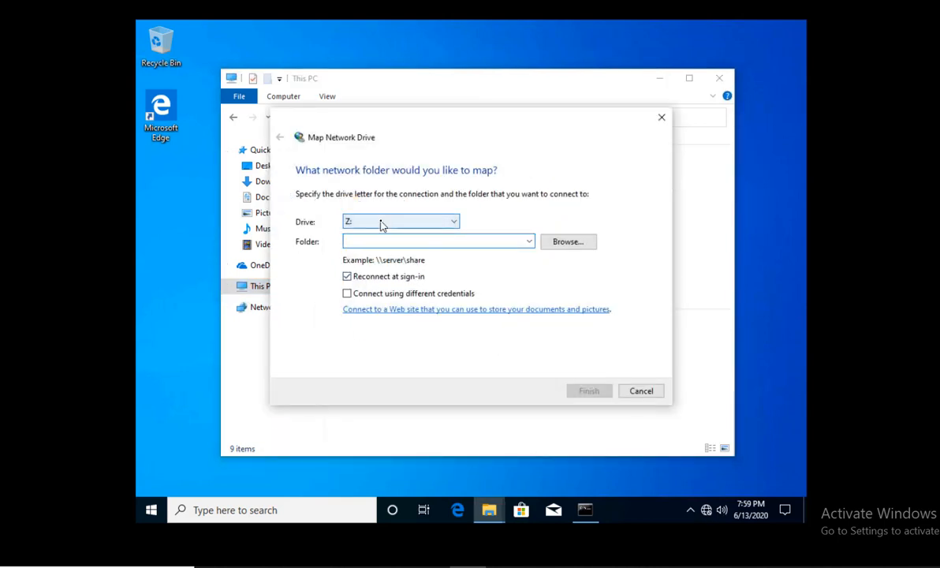
pyautogui.click(381, 225)
pyautogui.click(392, 242)
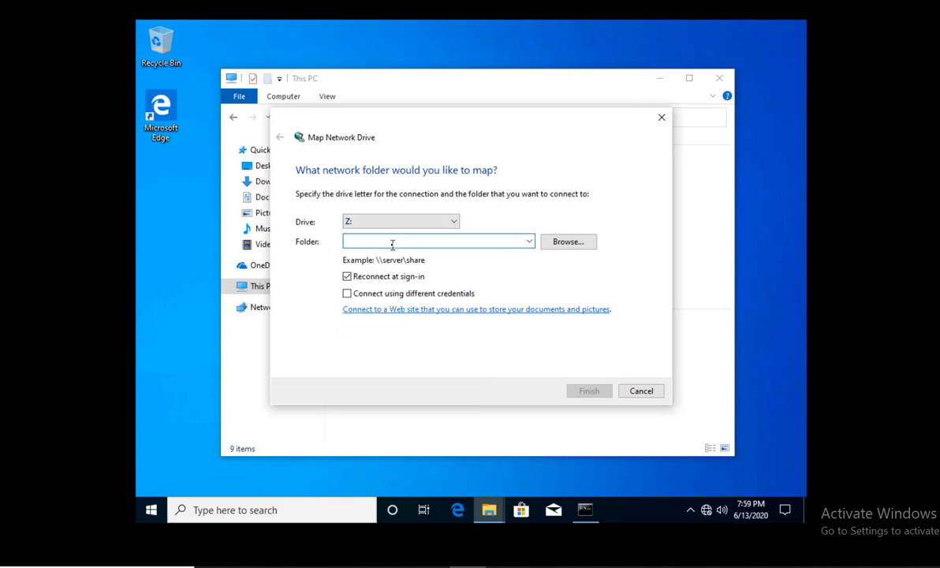
pyautogui.write('\\\\')
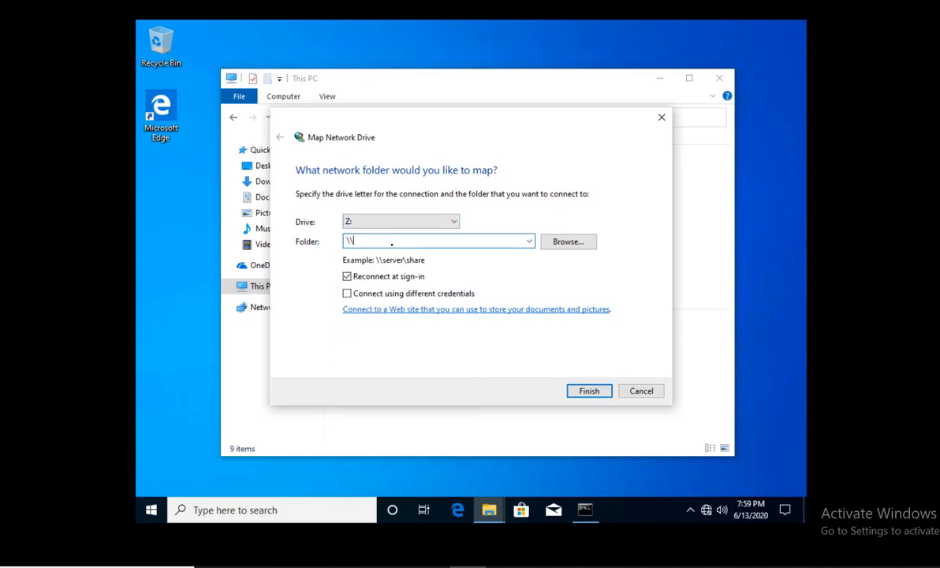
pyautogui.write('svr2k19\\testuser1$')
pyautogui.click(588, 392)
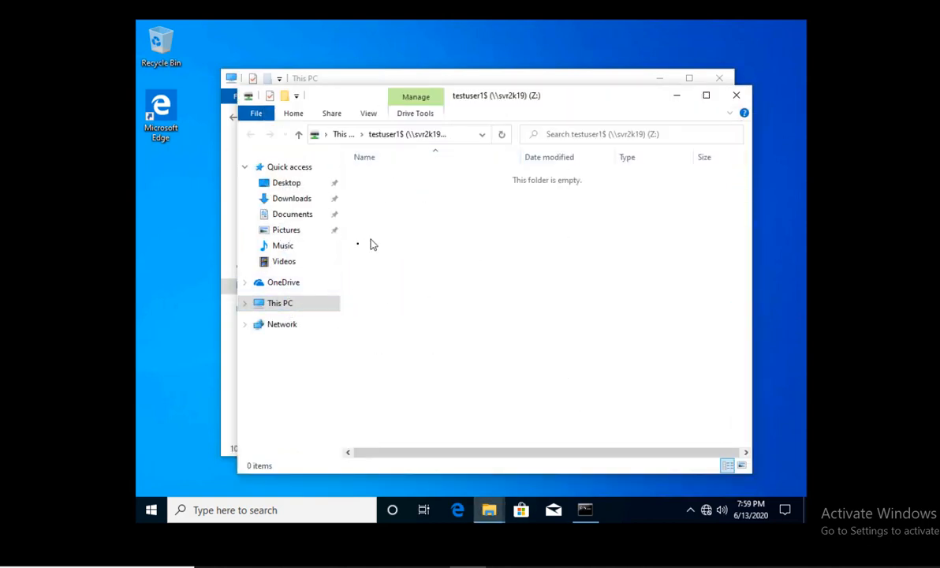
pyautogui.click(296, 306)
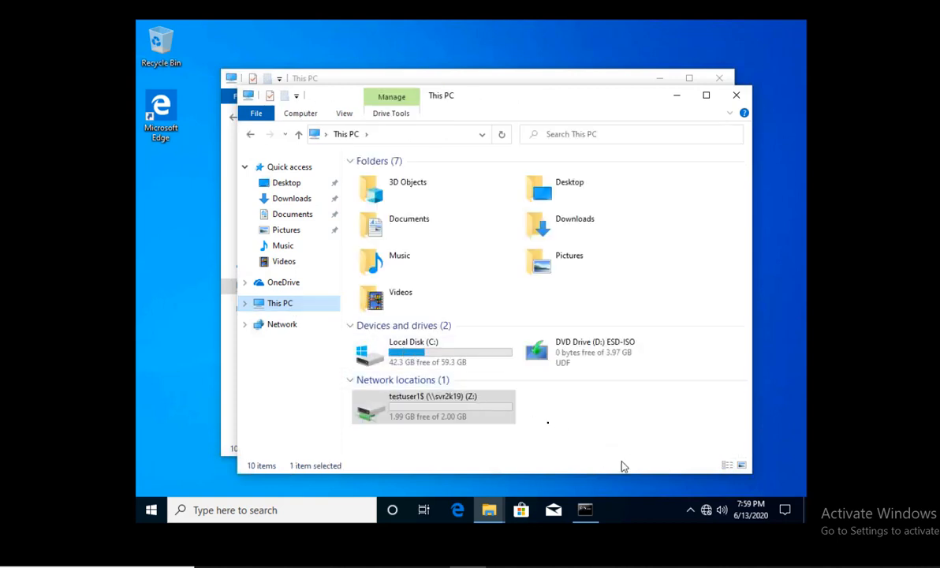
pyautogui.click(509, 446)
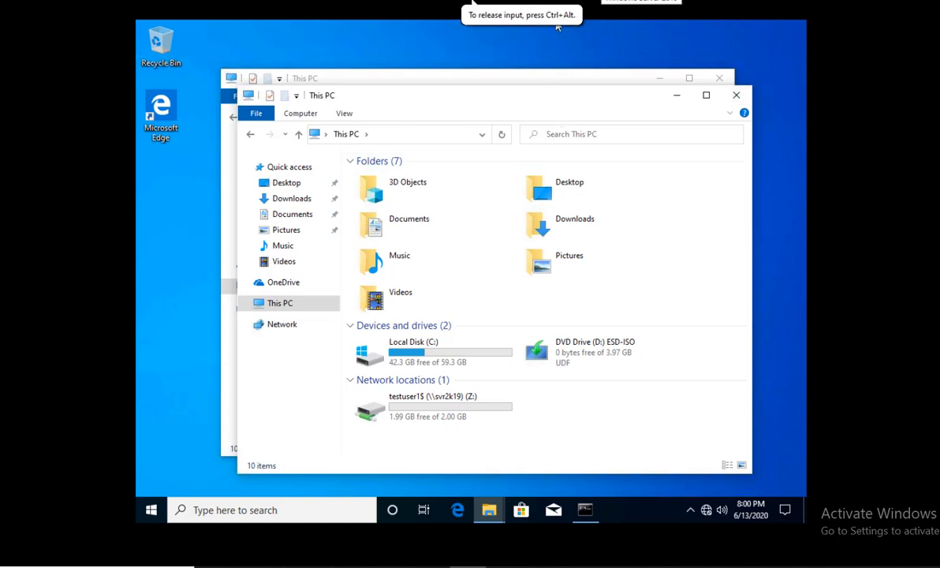
pyautogui.click(602, 1)
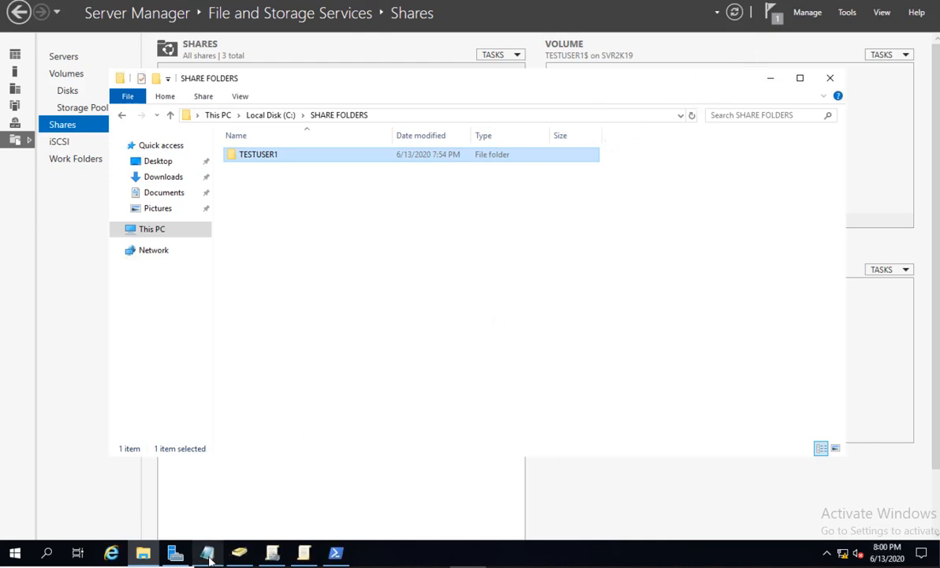
# Bring the NOTES course outline in Notepad to the front on the server VM.
pyautogui.moveTo(209, 555)
pyautogui.click(211, 522)
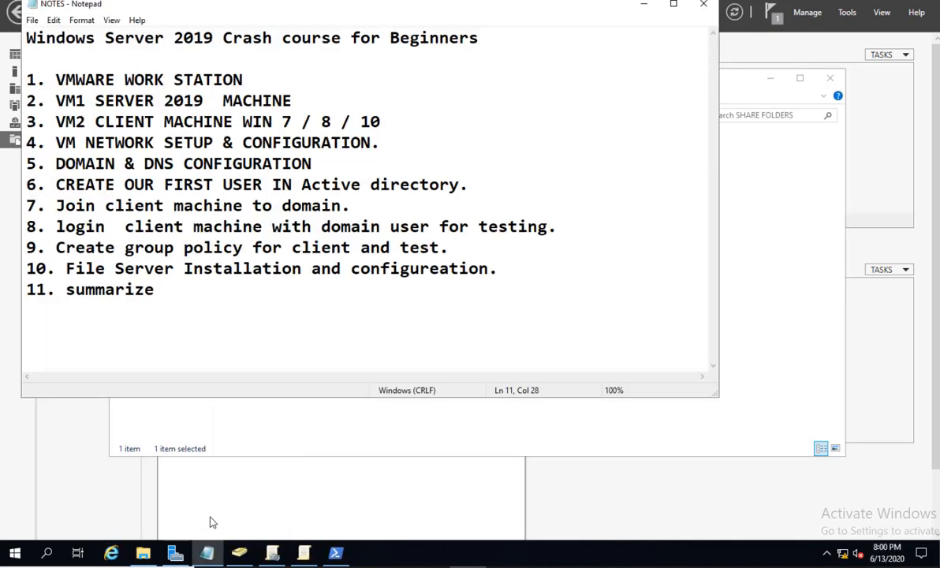